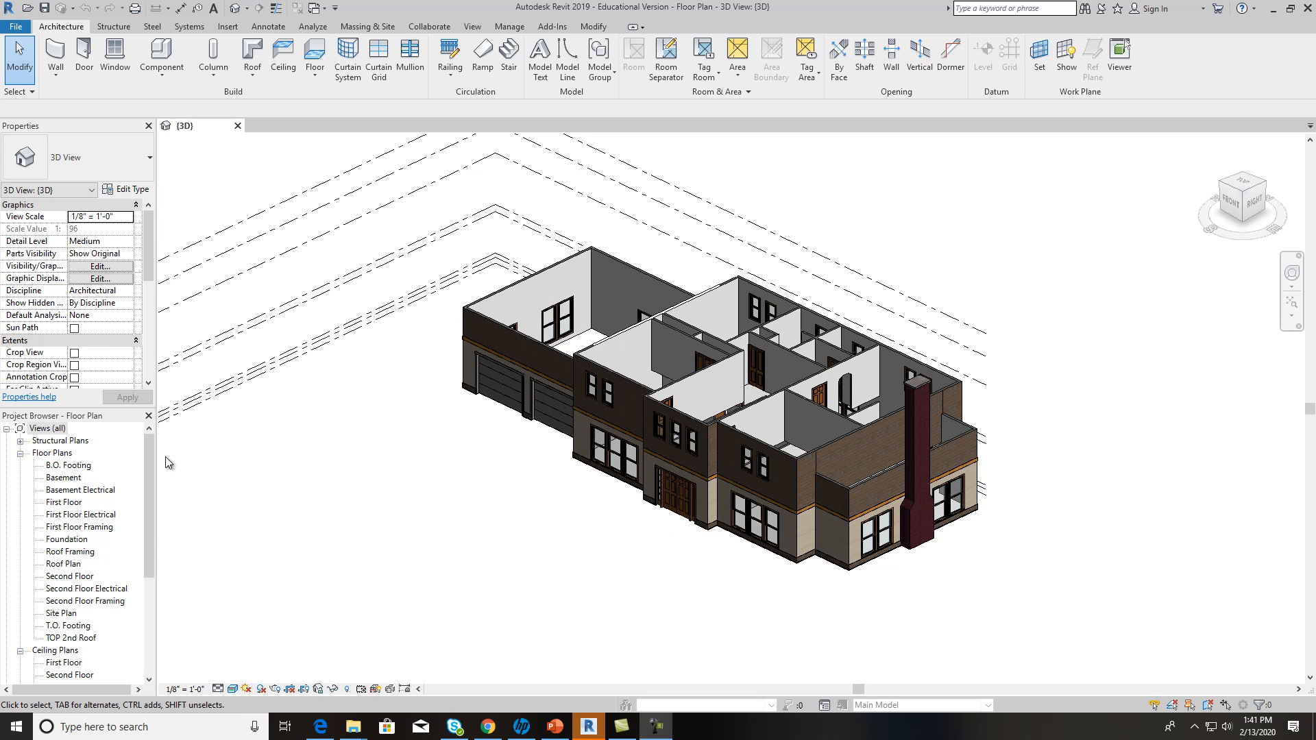
# Step: Open the East elevation and examine the level lines around First Floor and Foundation
pyautogui.moveTo(146, 460); pyautogui.dragTo(147, 525)
pyautogui.doubleClick(54, 612)
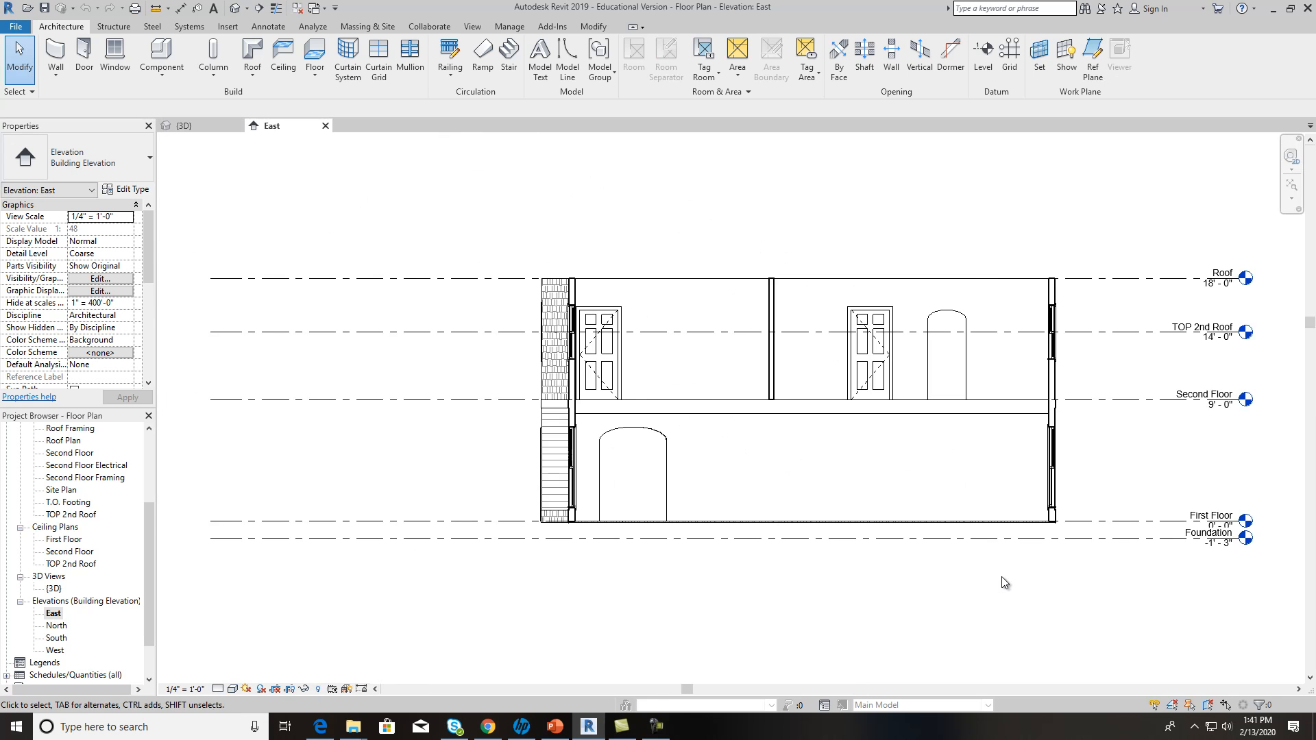
pyautogui.moveTo(1001, 582); pyautogui.dragTo(713, 541, button='middle')
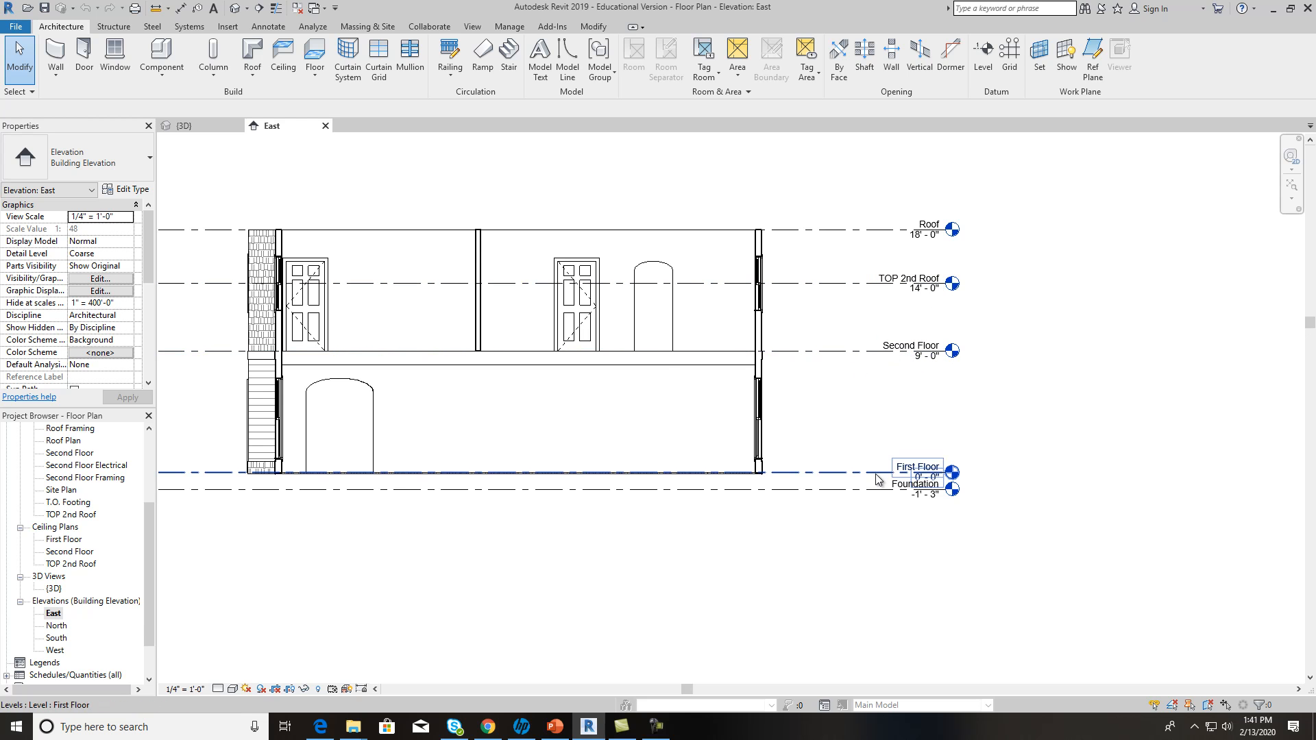
pyautogui.scroll(-1, 885, 515)
pyautogui.moveTo(952, 560); pyautogui.dragTo(914, 392, button='middle')
pyautogui.scroll(1, 863, 346)
pyautogui.scroll(1, 877, 343)
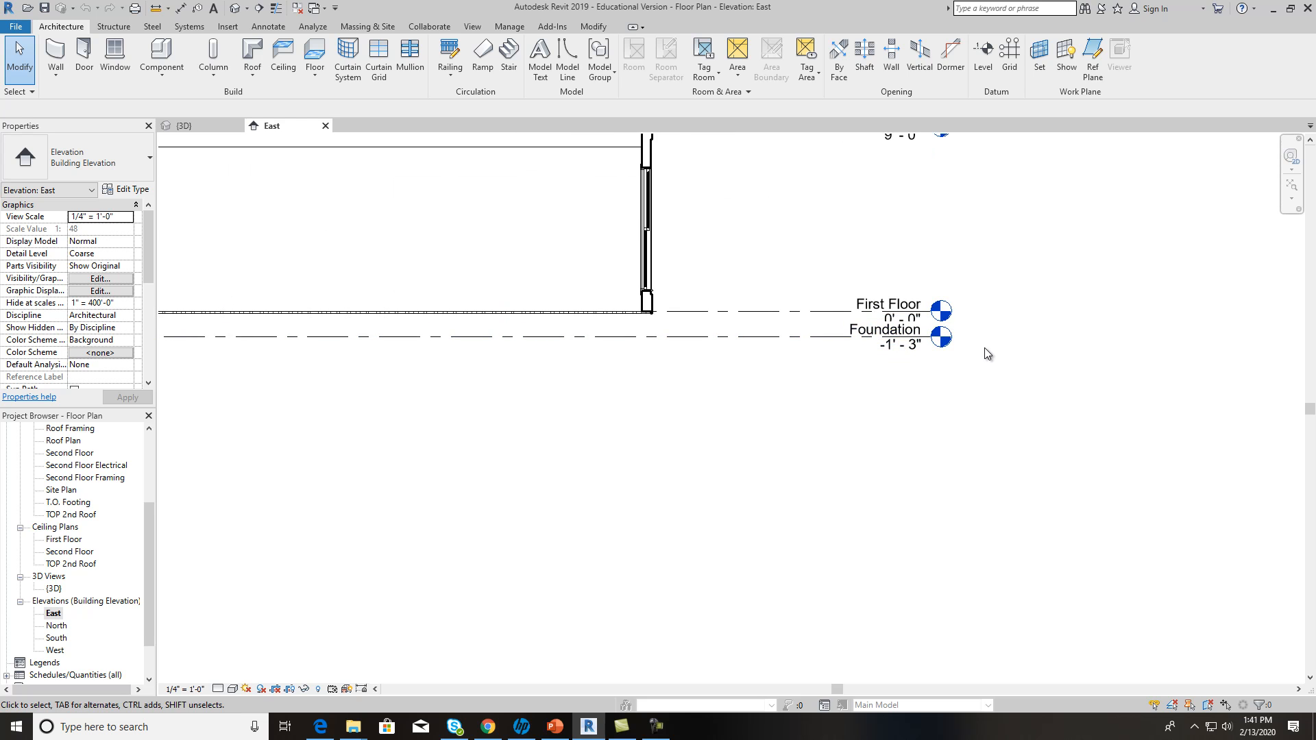
pyautogui.scroll(-1, 984, 350)
# Step: Open the North elevation and examine the Foundation, Basement, T.O. Footing and B.O. Footing levels
pyautogui.doubleClick(57, 625)
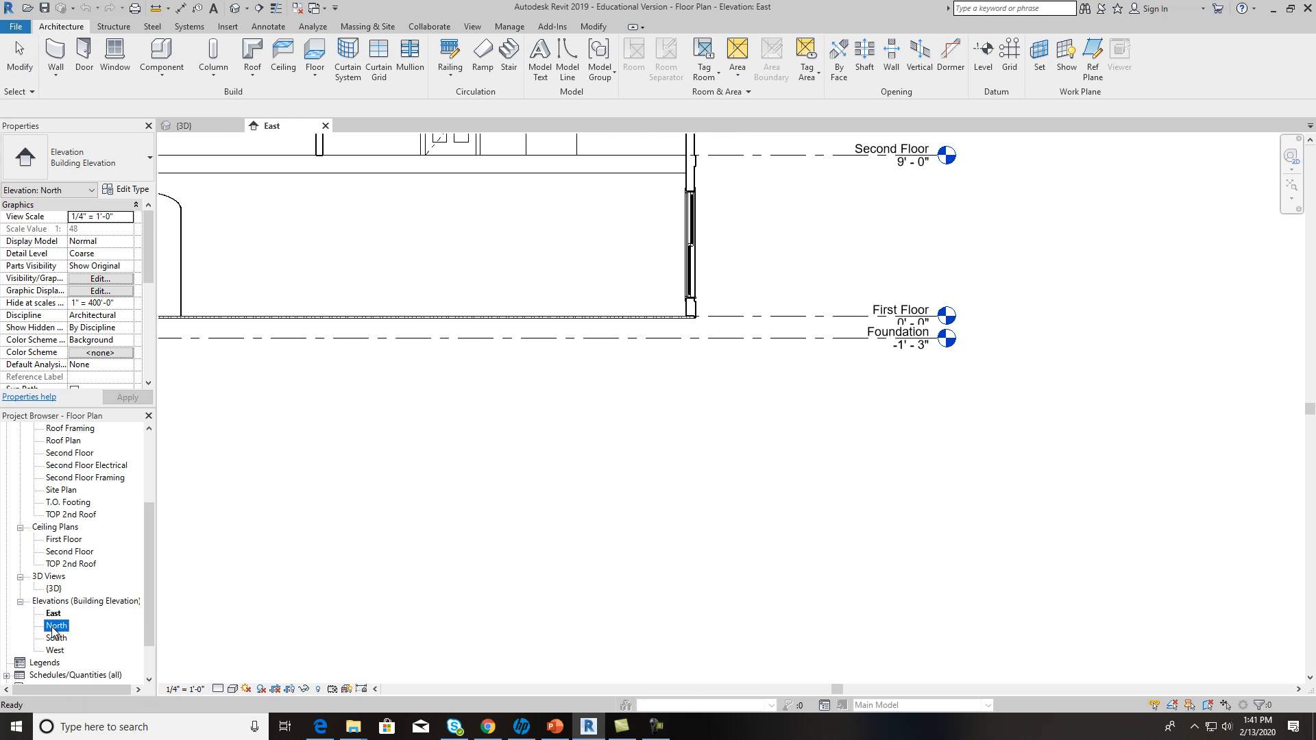
pyautogui.moveTo(1100, 598); pyautogui.dragTo(743, 536, button='middle')
pyautogui.scroll(5, 888, 536)
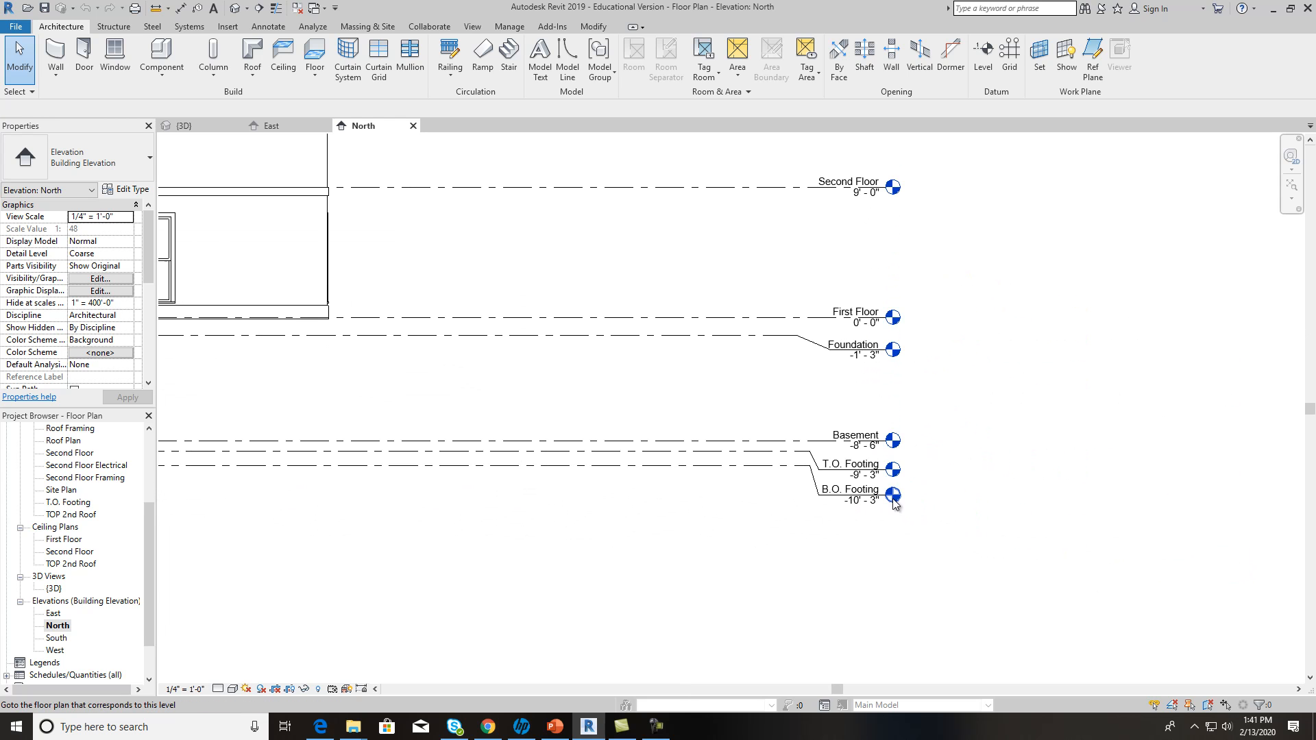
pyautogui.scroll(1, 969, 441)
pyautogui.moveTo(969, 441); pyautogui.dragTo(882, 492, button='middle')
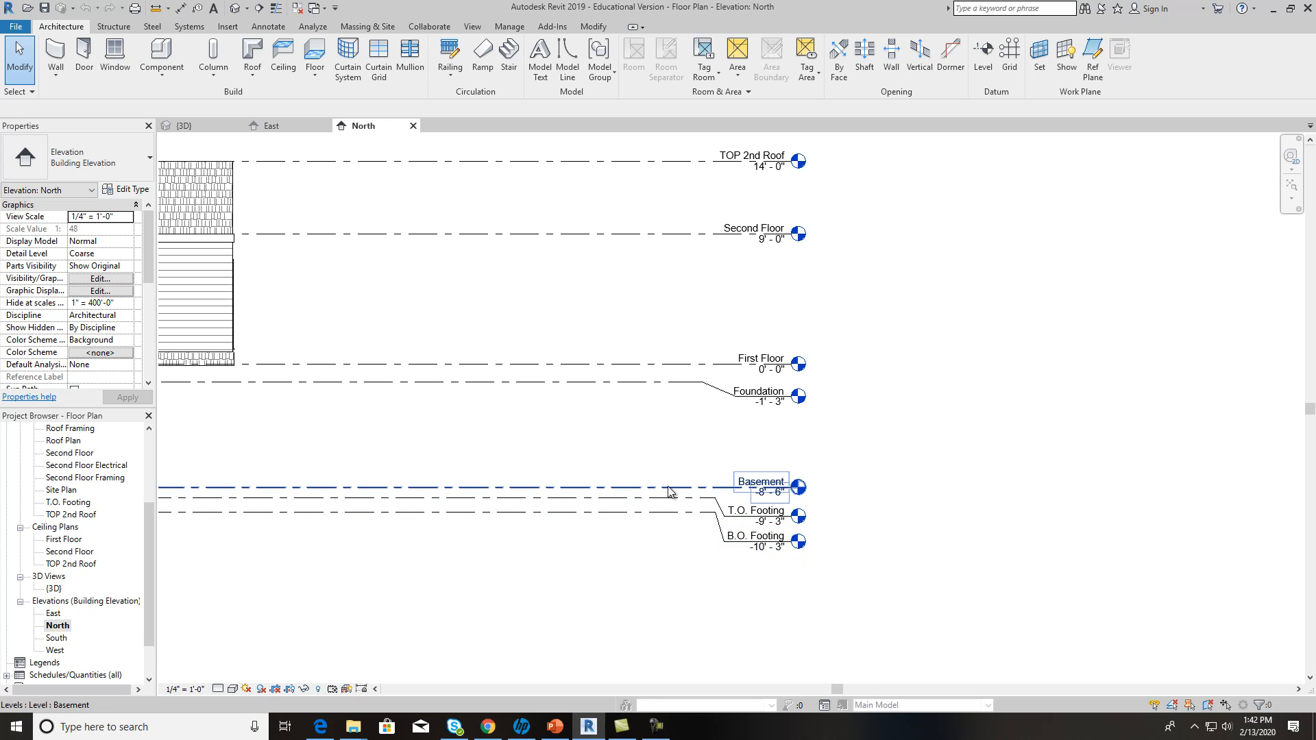
pyautogui.scroll(2, 751, 512)
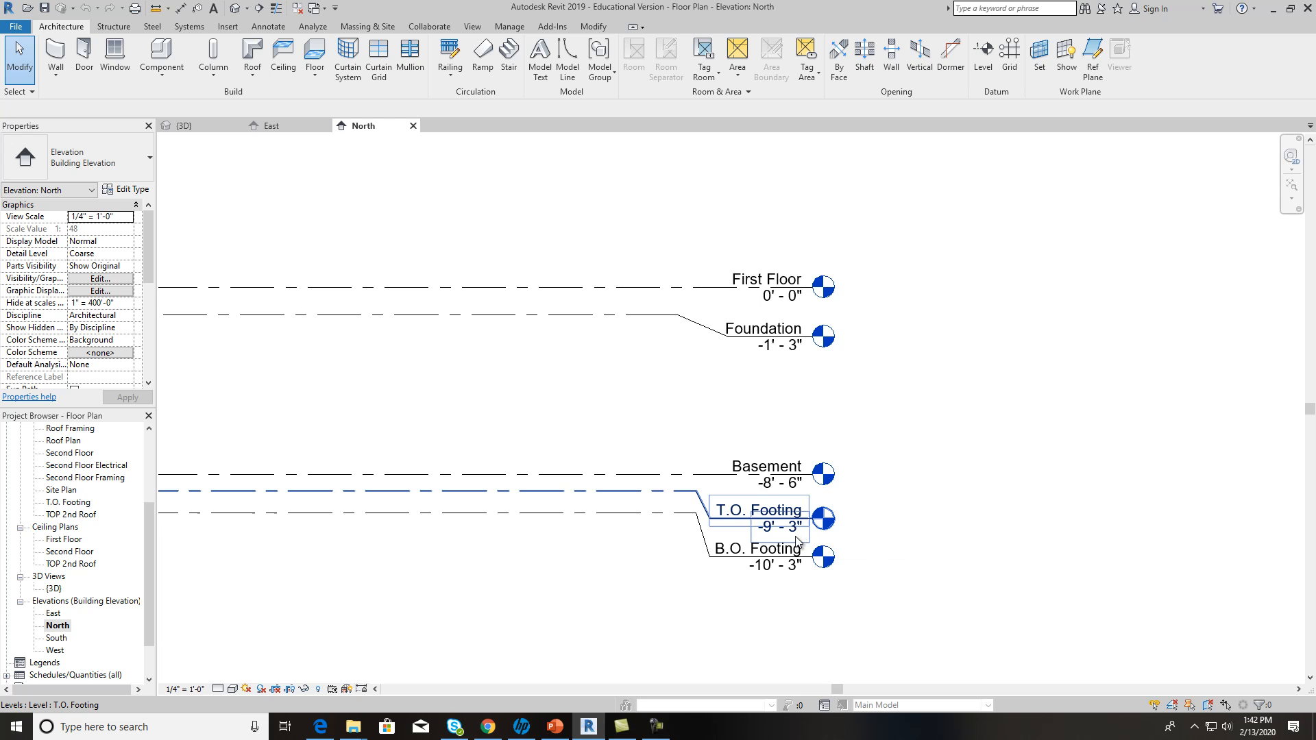
pyautogui.scroll(2, 794, 536)
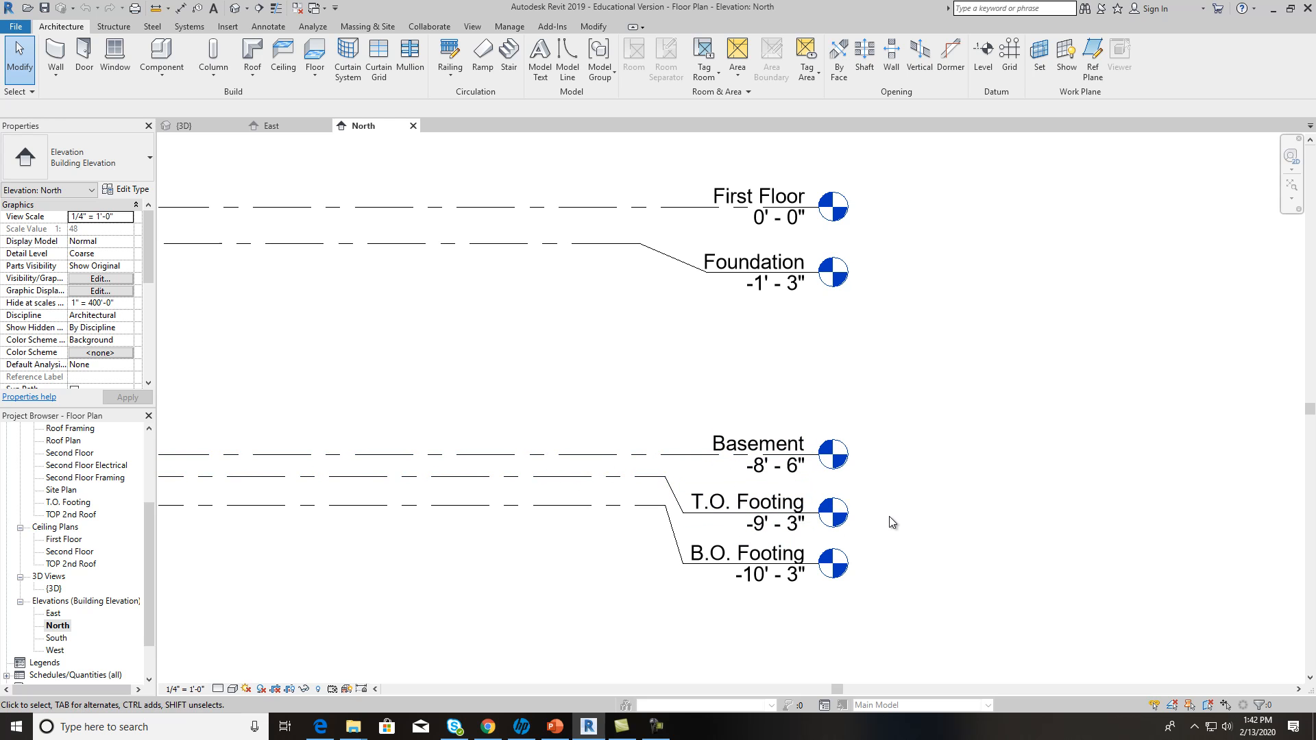
pyautogui.scroll(-1, 889, 516)
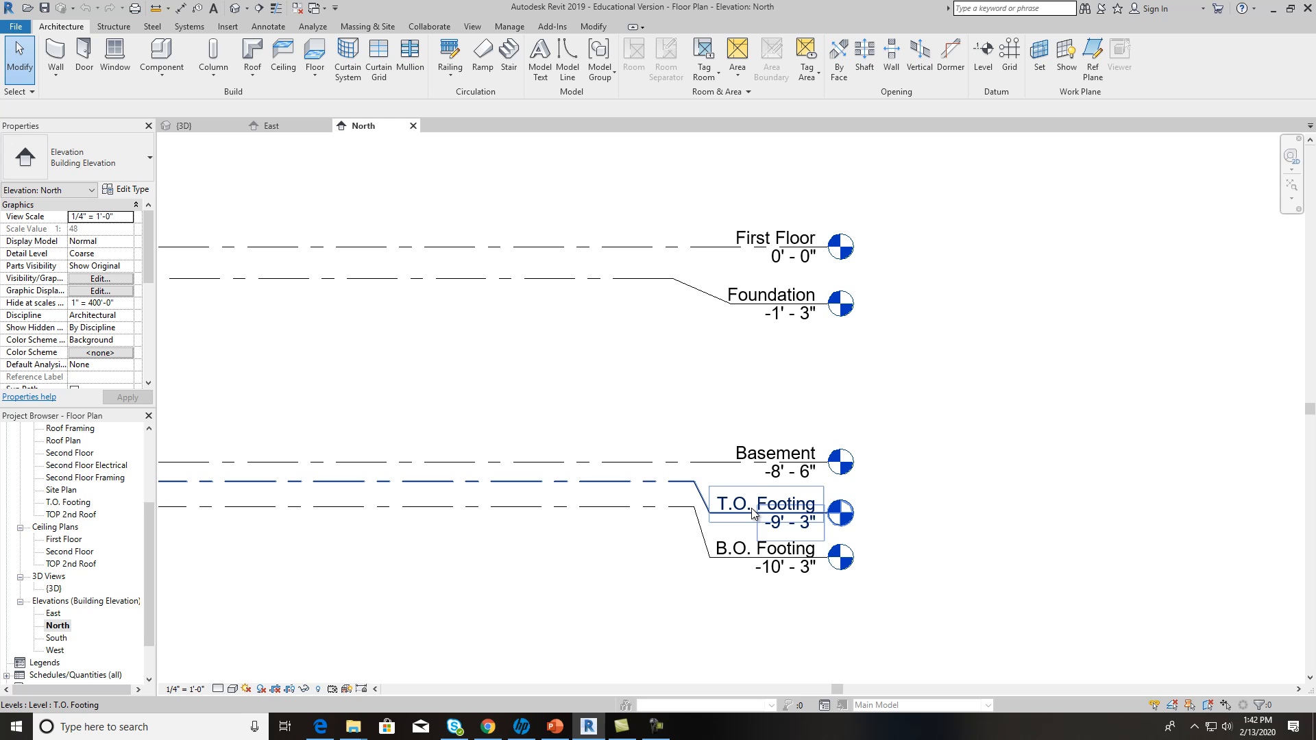
pyautogui.scroll(-1, 807, 363)
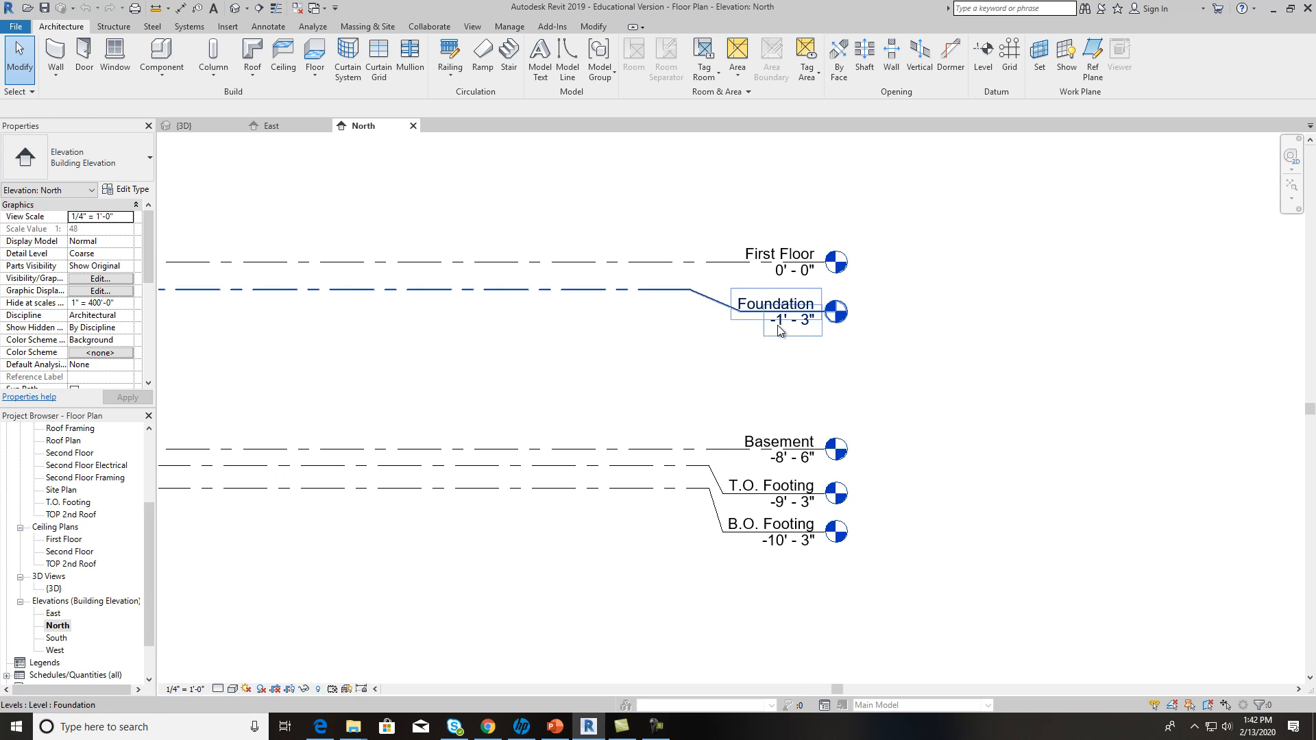
pyautogui.moveTo(735, 315); pyautogui.dragTo(884, 365, button='middle')
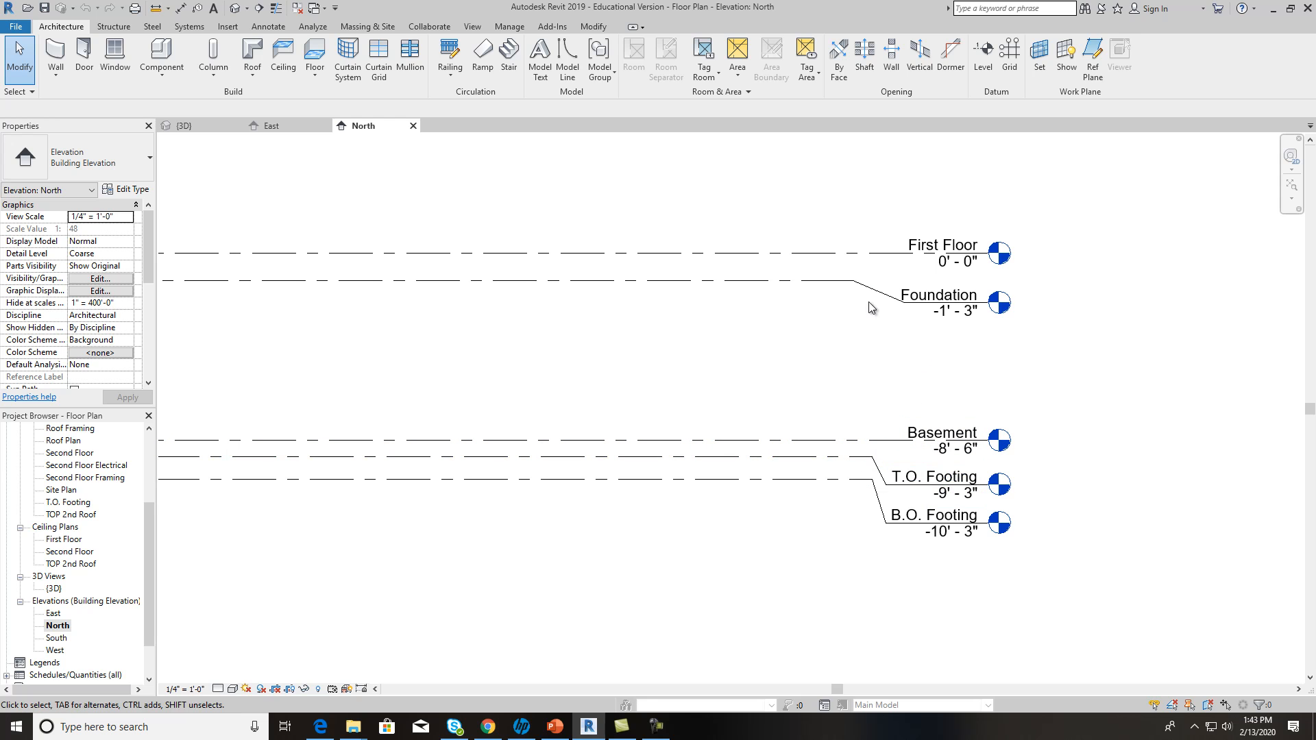
# Step: Open the Foundation floor plan with the whole house outline in view
pyautogui.moveTo(145, 532); pyautogui.dragTo(138, 452)
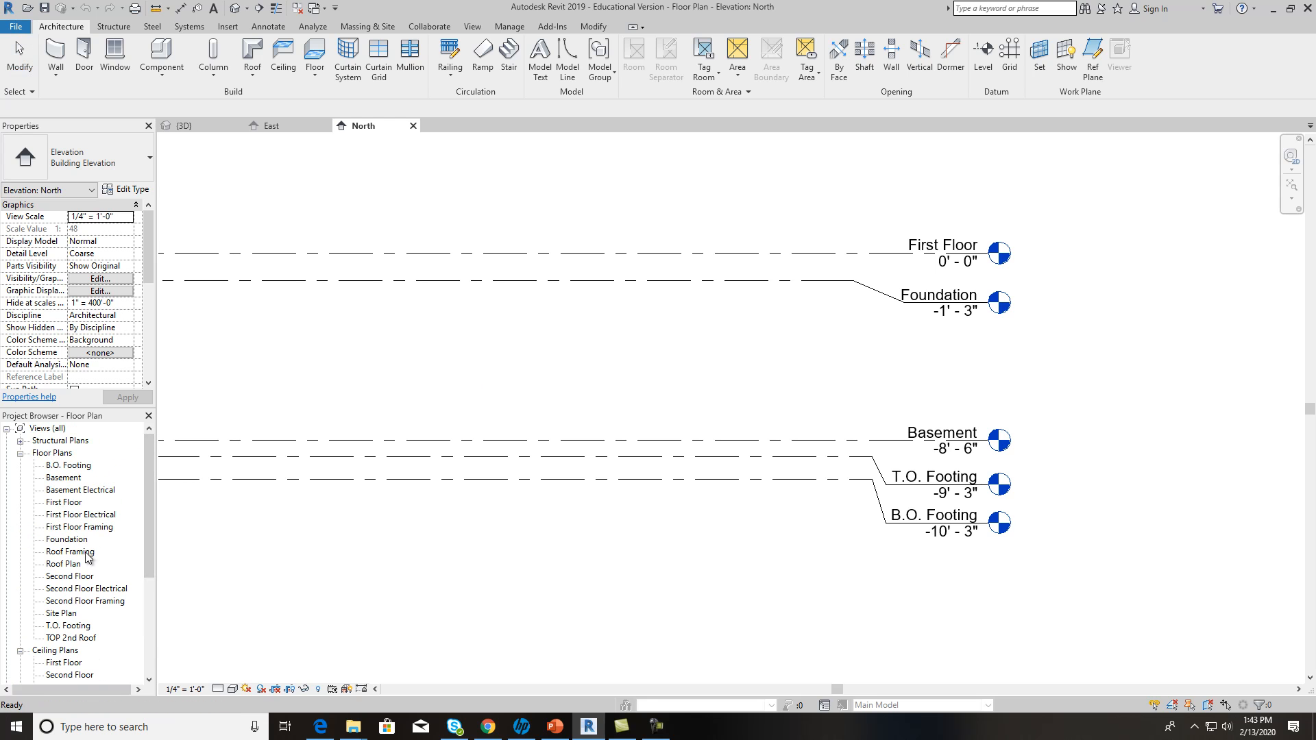
pyautogui.doubleClick(68, 539)
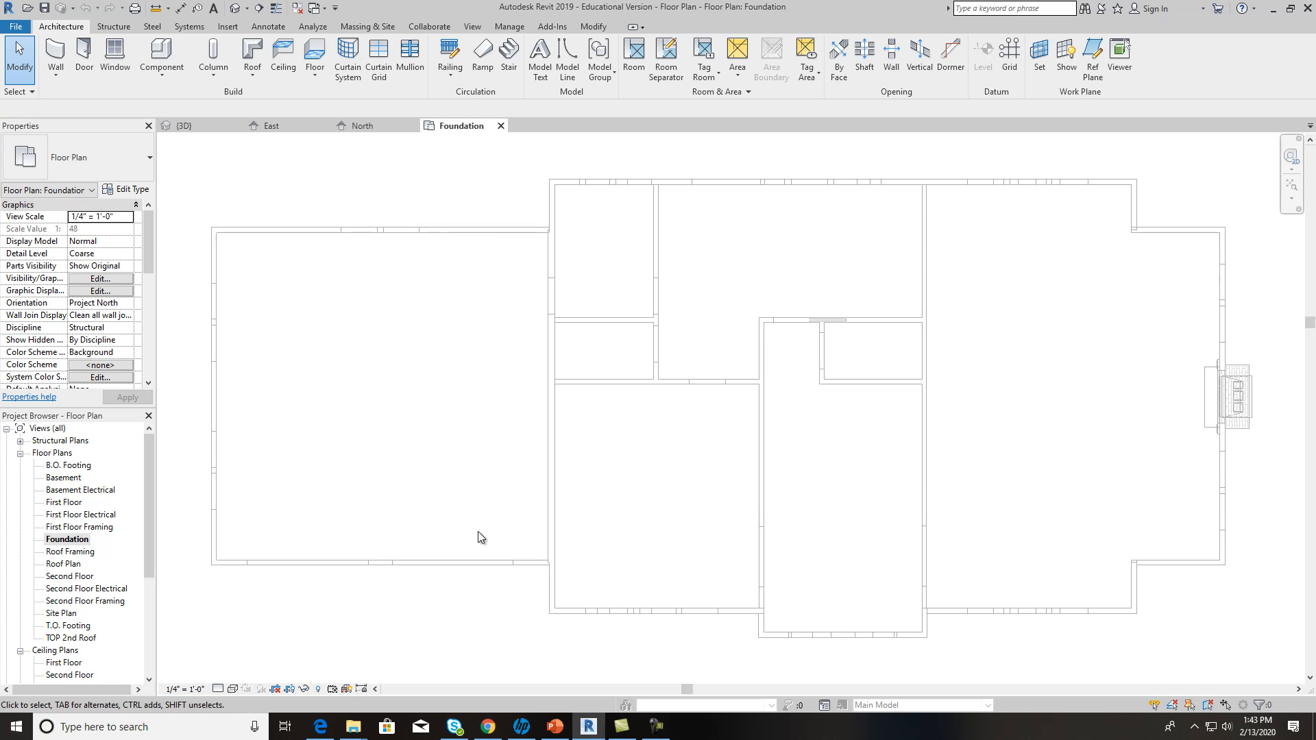
pyautogui.moveTo(744, 538); pyautogui.dragTo(742, 527, button='middle')
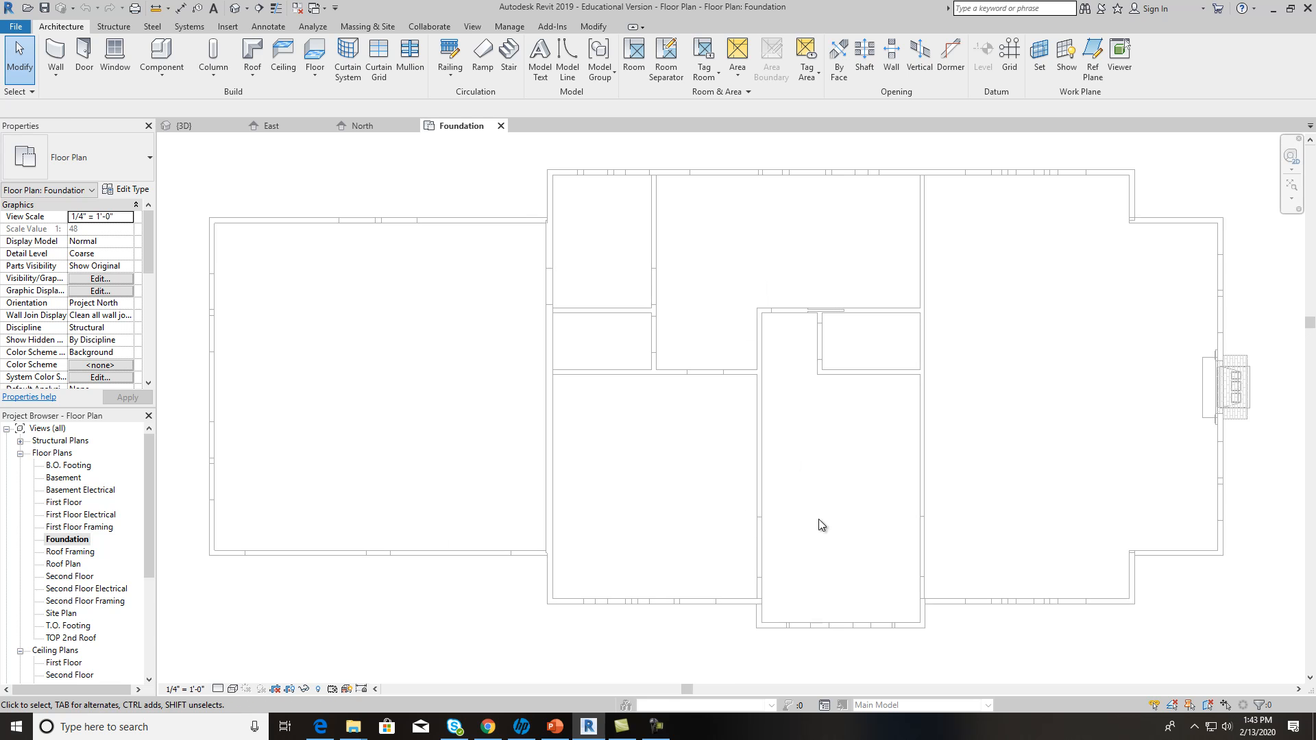
pyautogui.scroll(4, 549, 578)
pyautogui.scroll(-3, 665, 548)
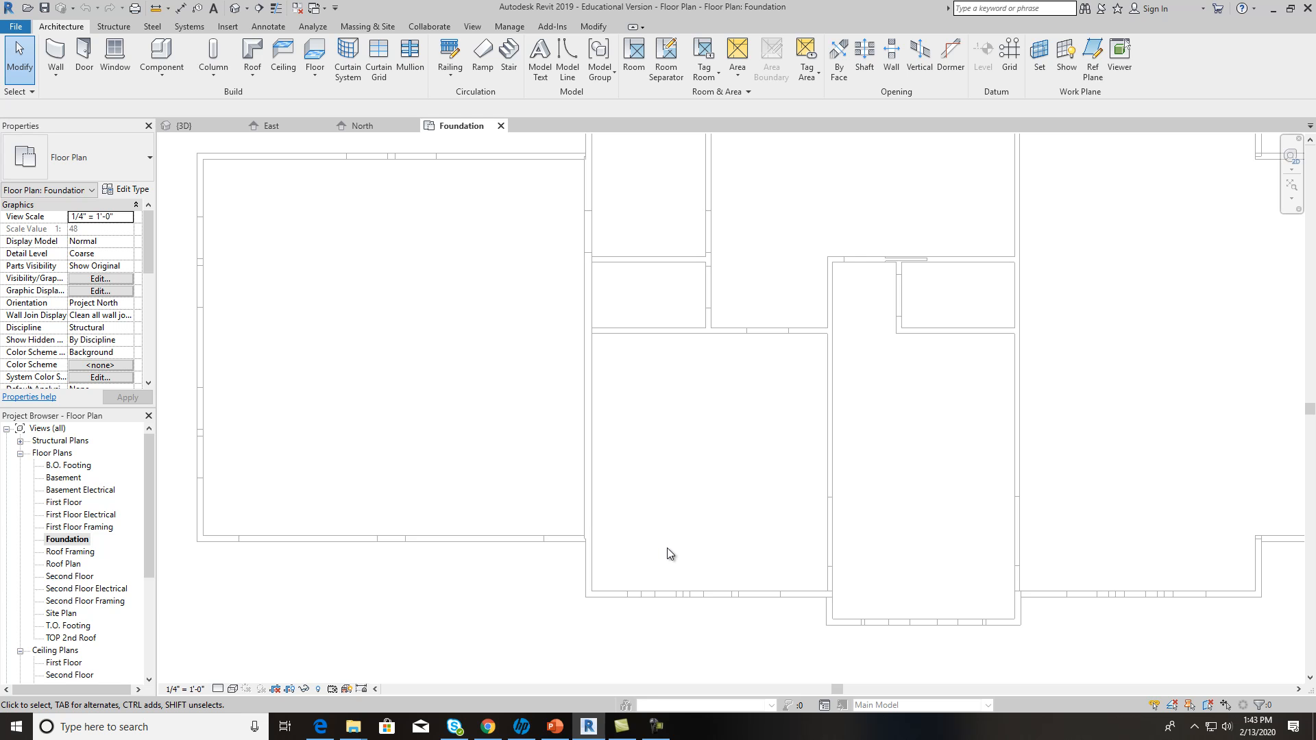
pyautogui.scroll(-3, 683, 540)
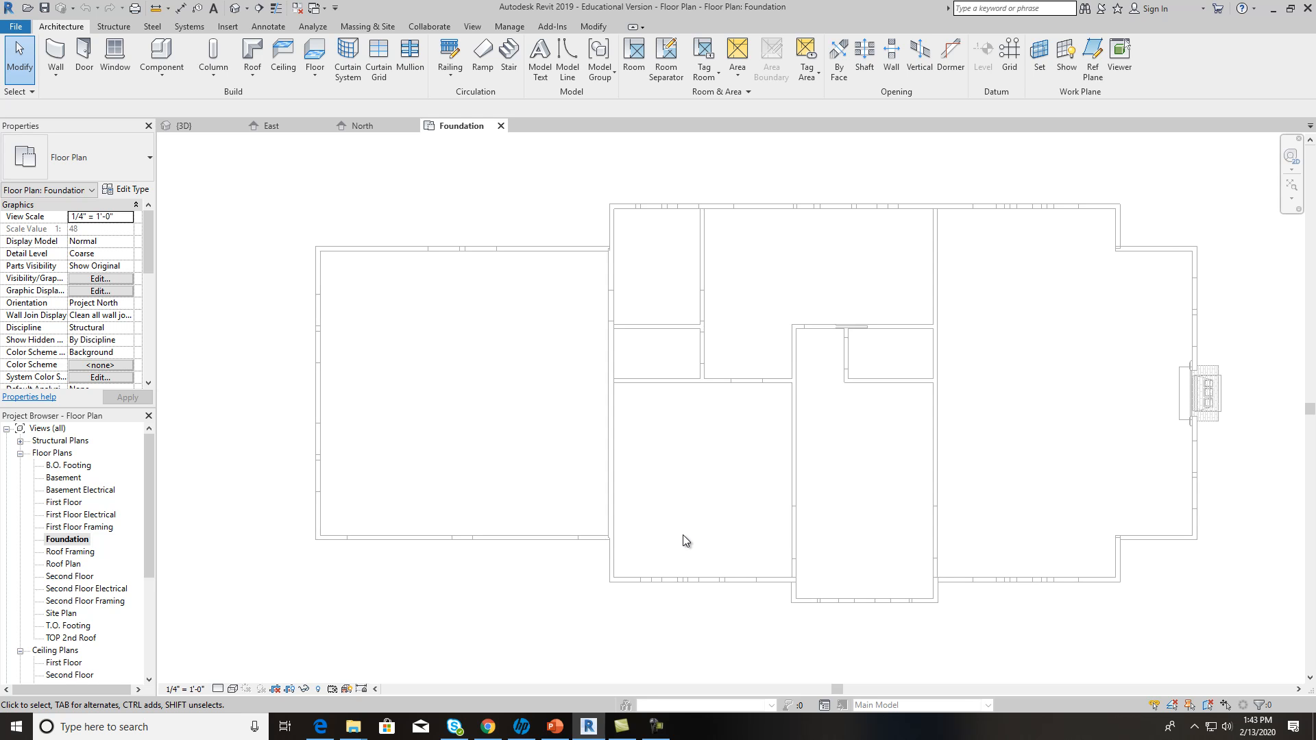
pyautogui.moveTo(734, 439); pyautogui.dragTo(660, 444, button='middle')
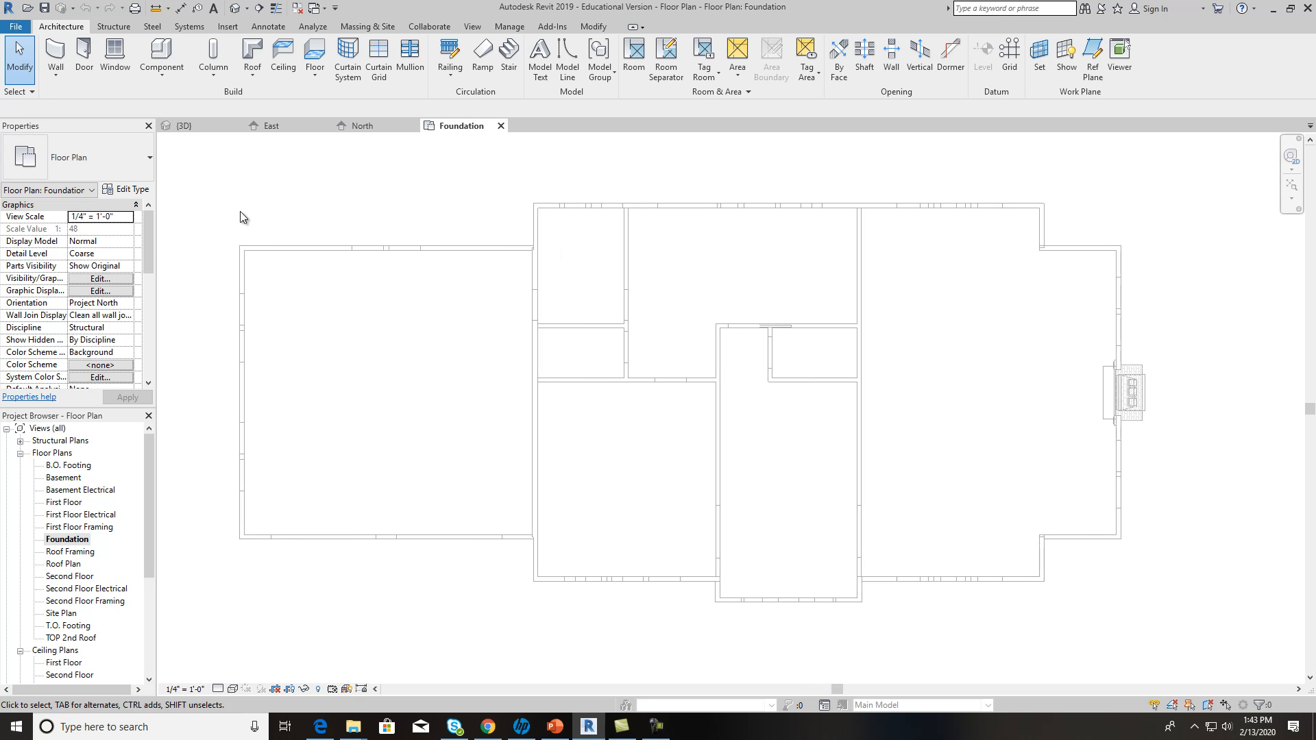
# Step: Start a structural wall using the Foundation - 12" Concrete type
pyautogui.click(52, 76)
pyautogui.click(72, 96)
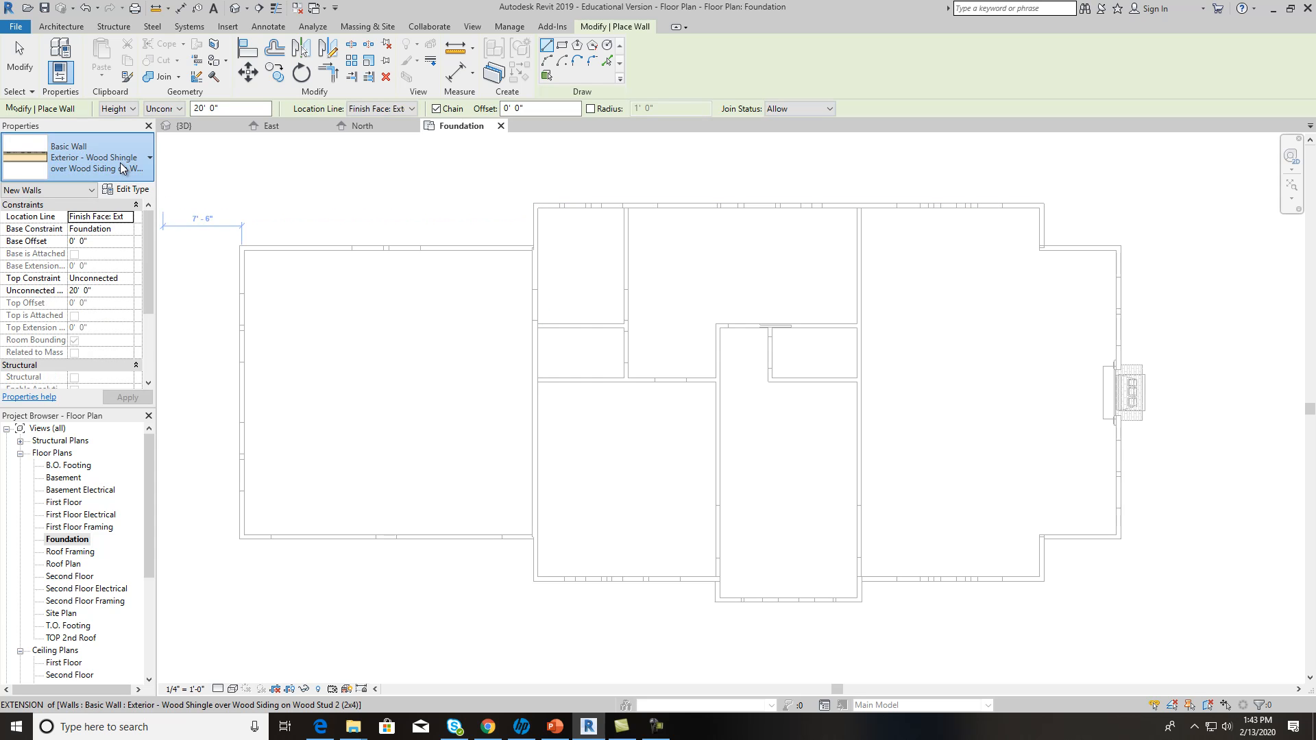
pyautogui.click(121, 168)
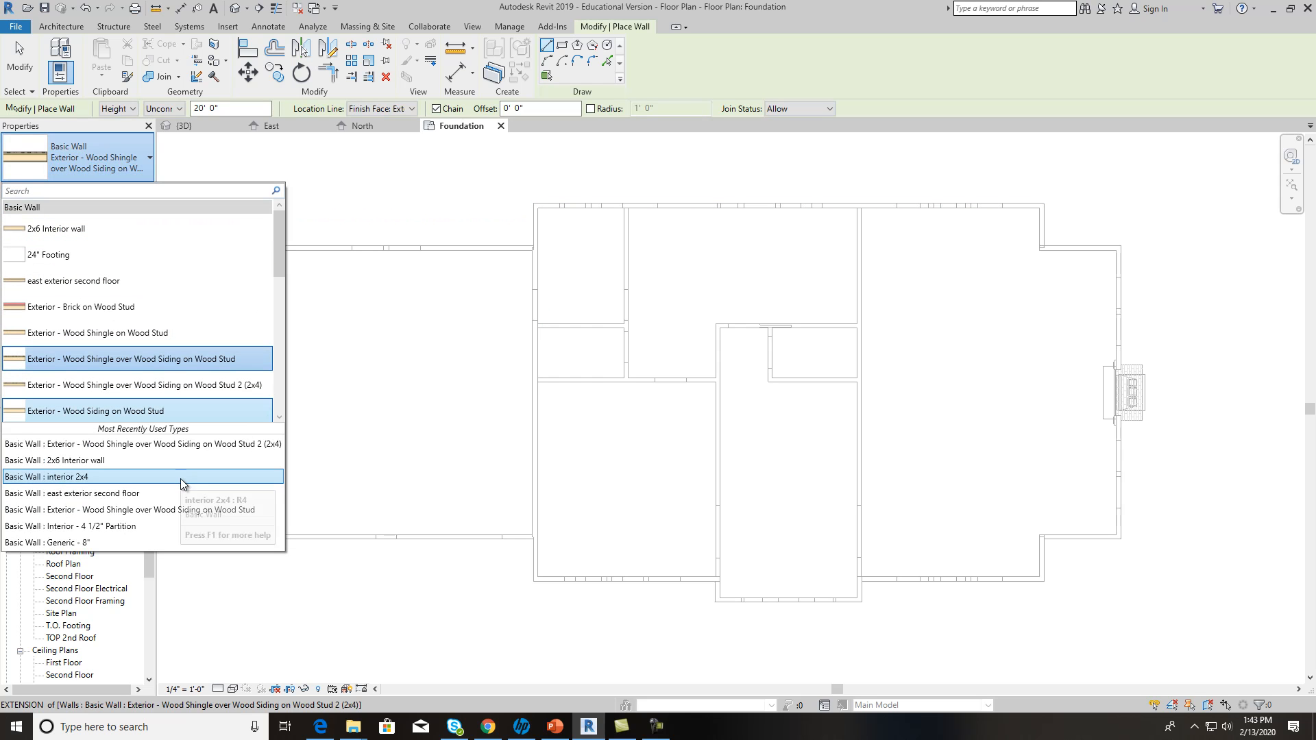
pyautogui.moveTo(284, 261); pyautogui.dragTo(281, 306)
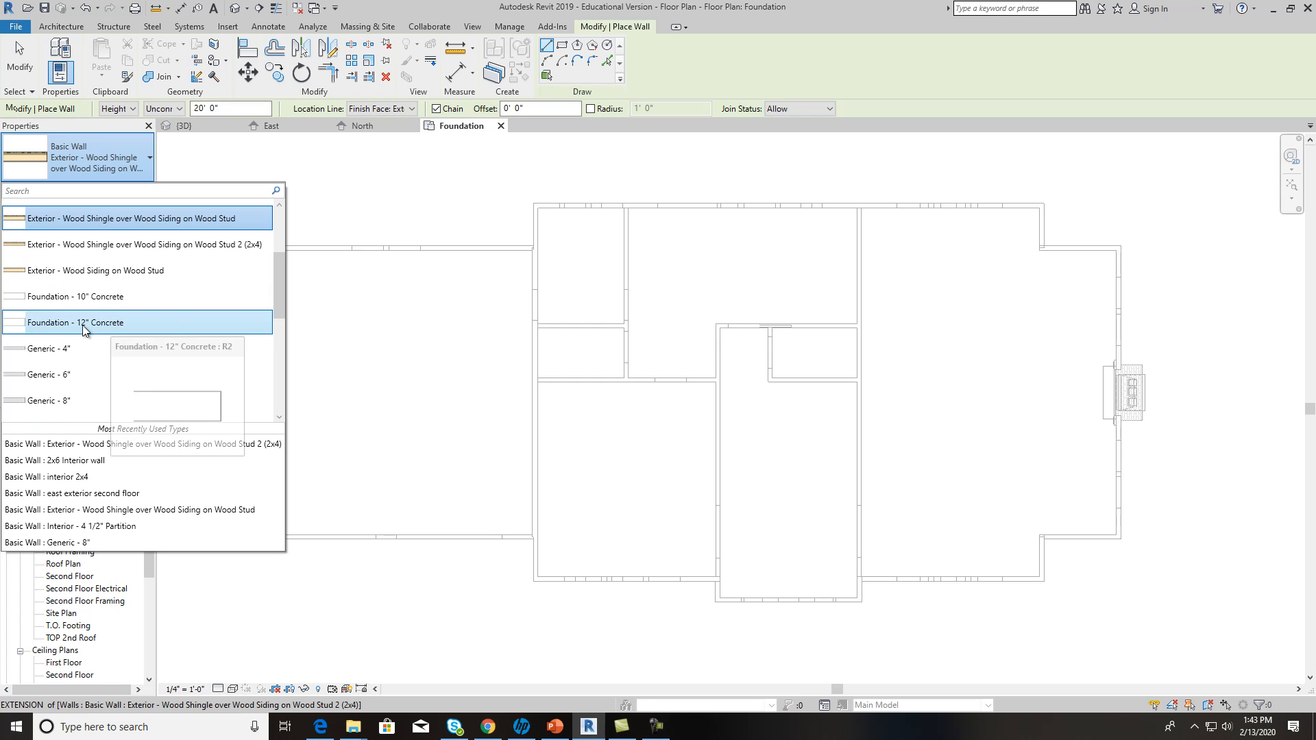
pyautogui.click(113, 328)
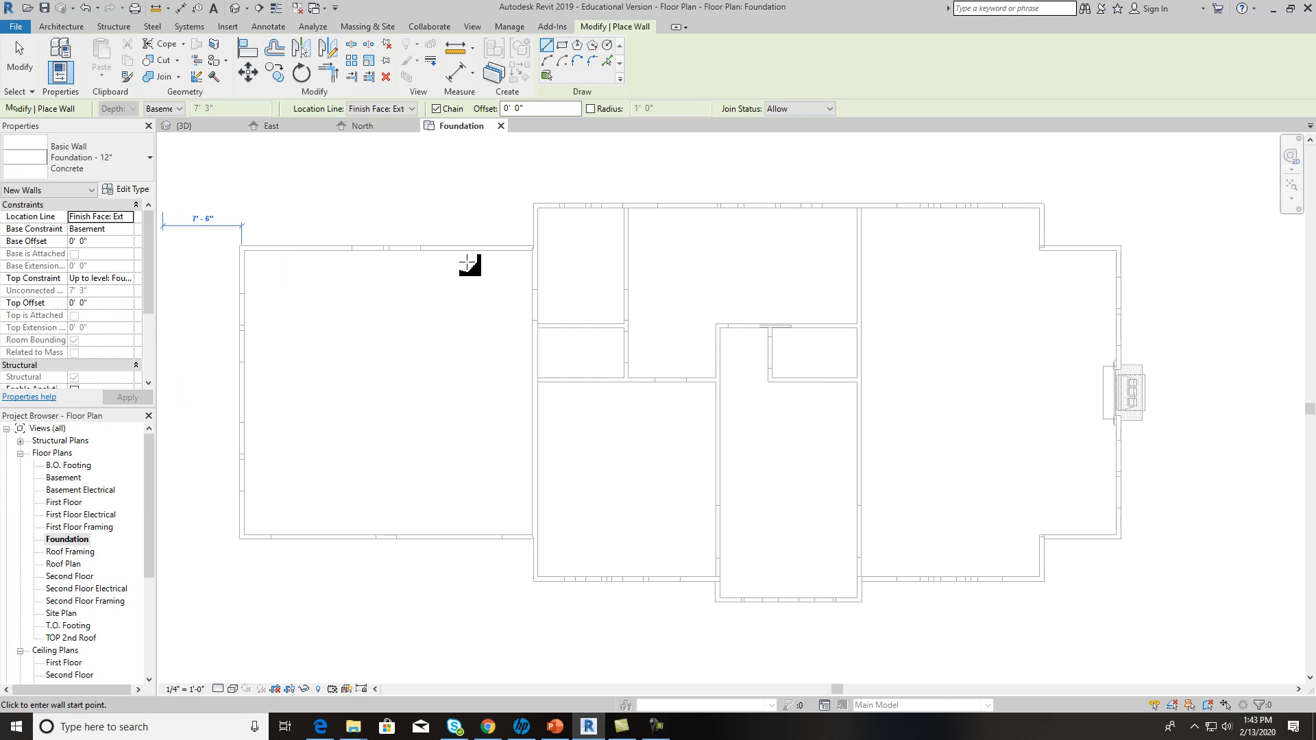
# Step: Draw chained foundation walls loosely outside the house: about 51'-6" along the plan's upper side, stepped around the corner, and down the chimney side
pyautogui.scroll(-2, 492, 353)
pyautogui.scroll(2, 542, 248)
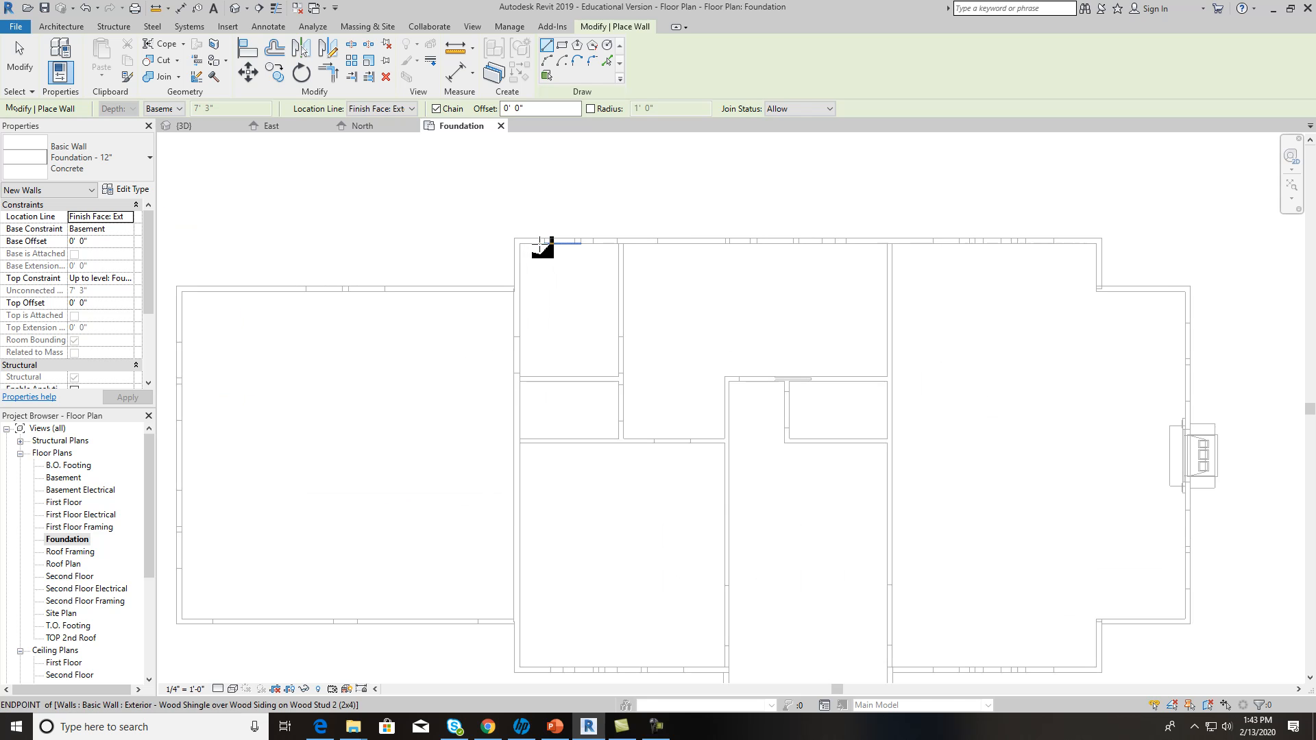
pyautogui.scroll(2, 596, 207)
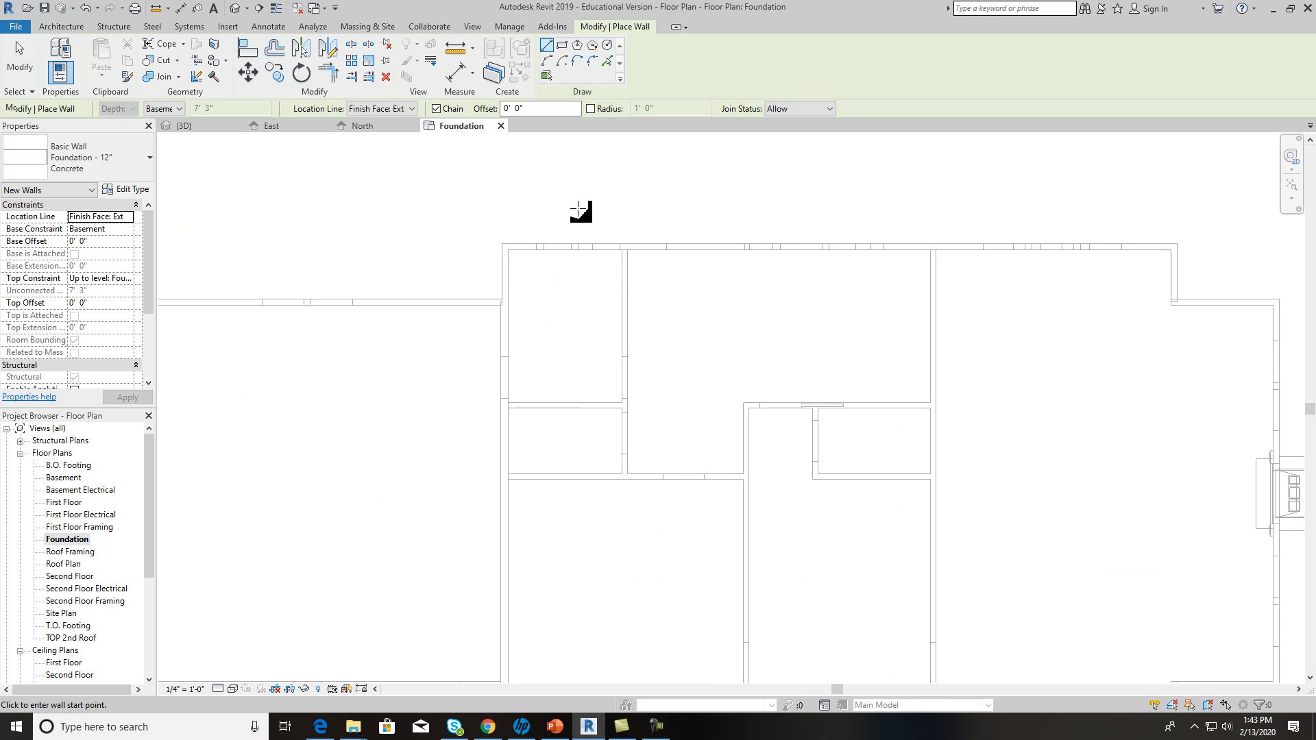
pyautogui.click(491, 208)
pyautogui.scroll(-1, 558, 205)
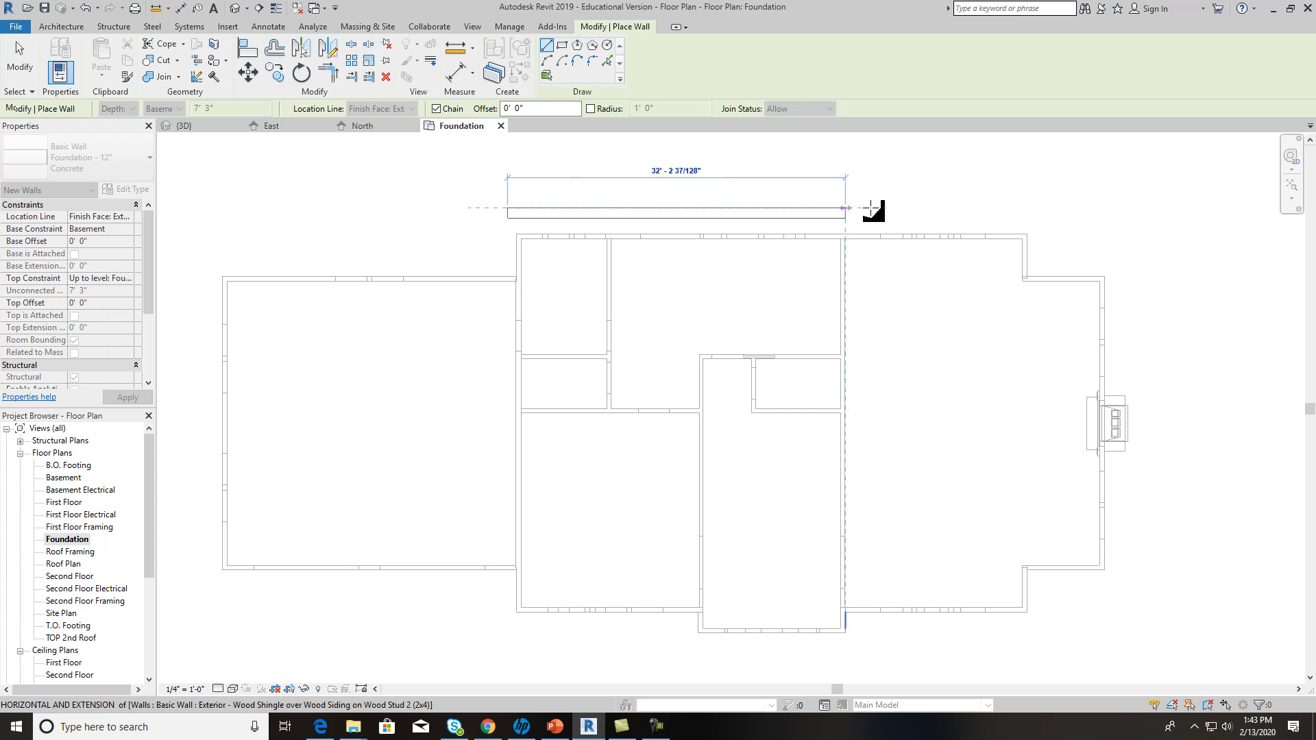
pyautogui.click(1053, 208)
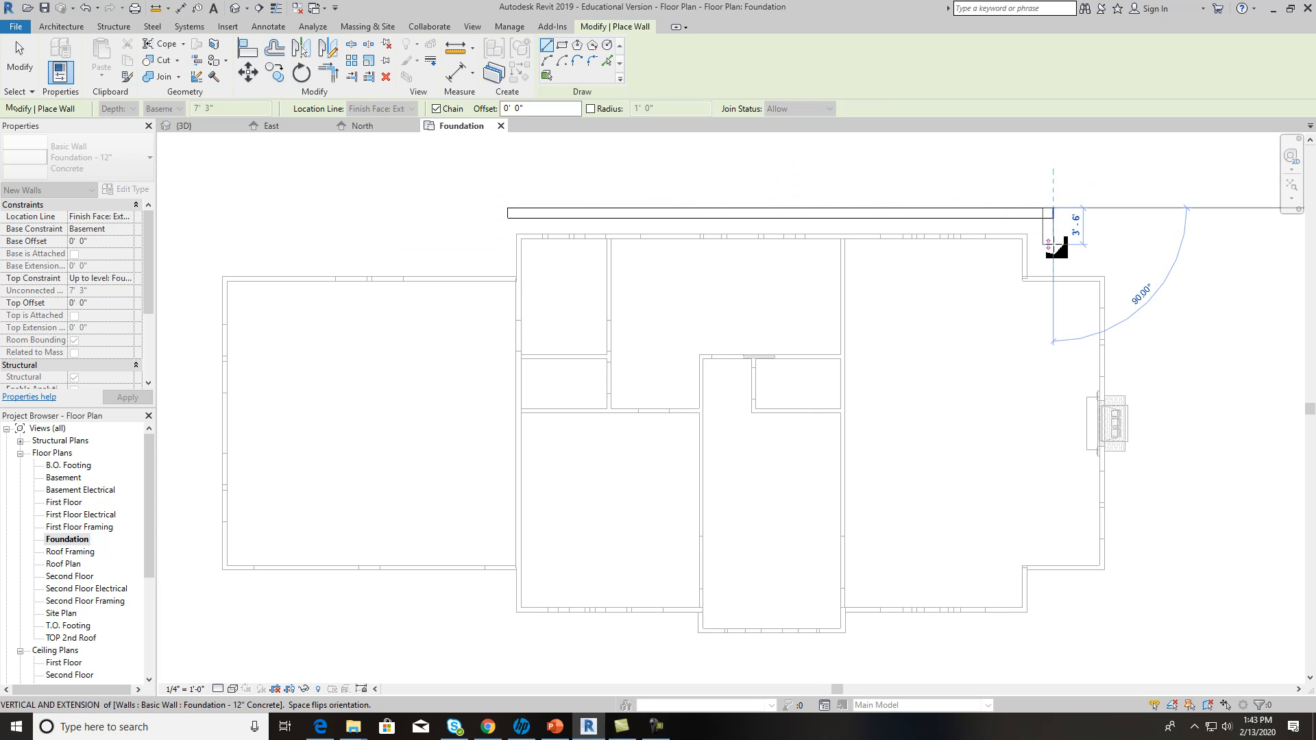
pyautogui.click(1107, 251)
pyautogui.click(1140, 248)
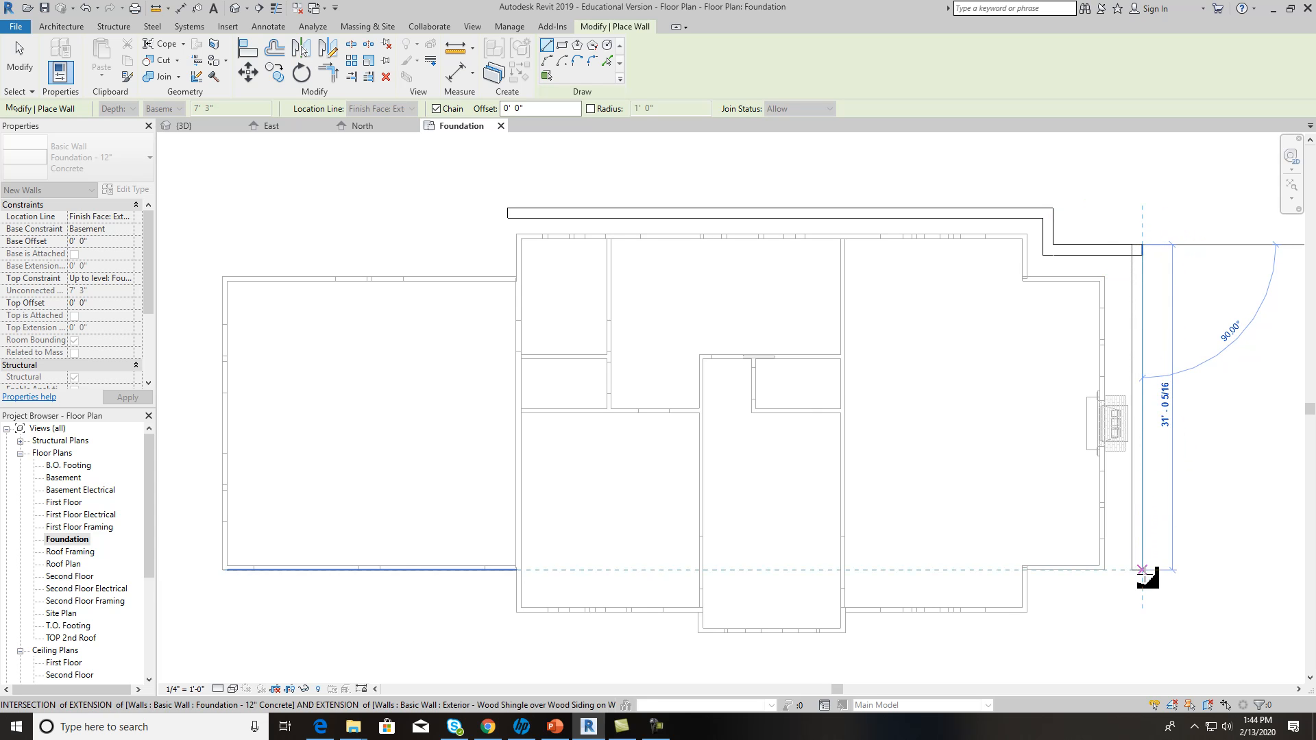
pyautogui.click(1143, 606)
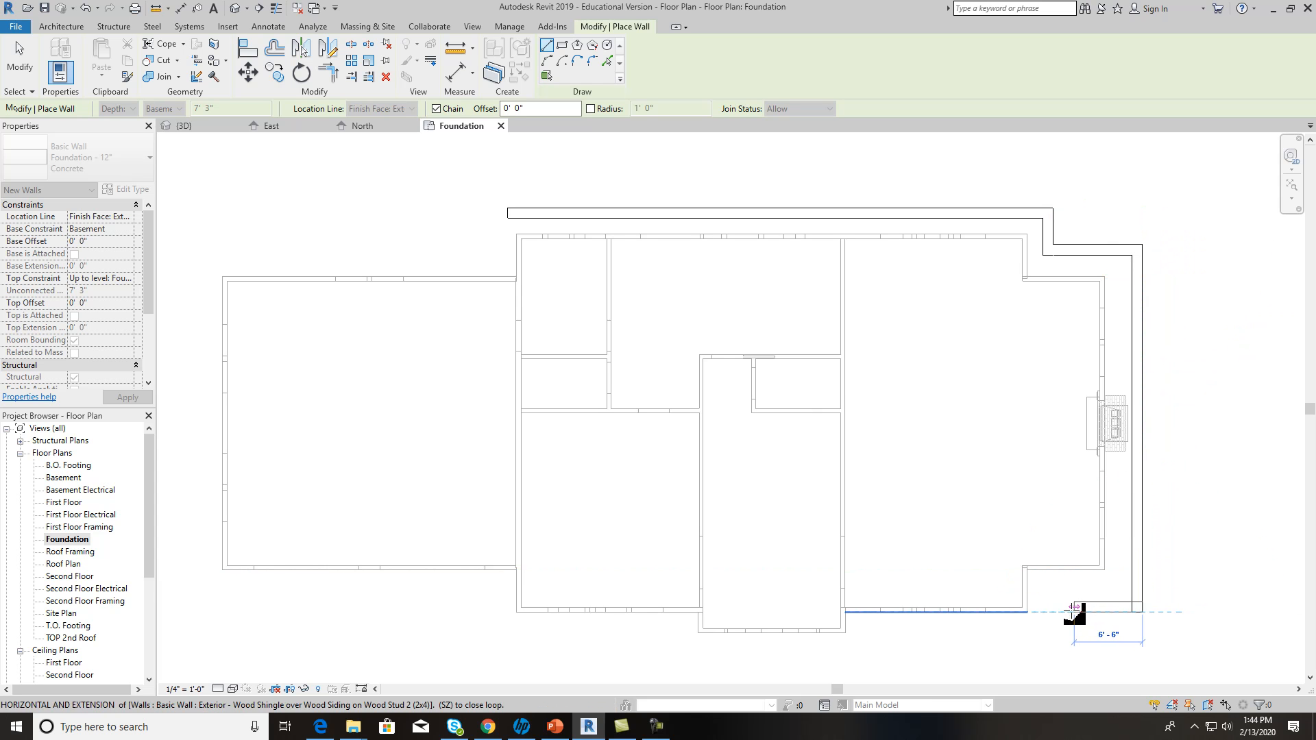
# Step: Continue the foundation walls along the plan's lower side, stepping around the corner and entry projection, and end the chain just short of the garage
pyautogui.click(1072, 655)
pyautogui.moveTo(984, 648); pyautogui.dragTo(995, 478, button='middle')
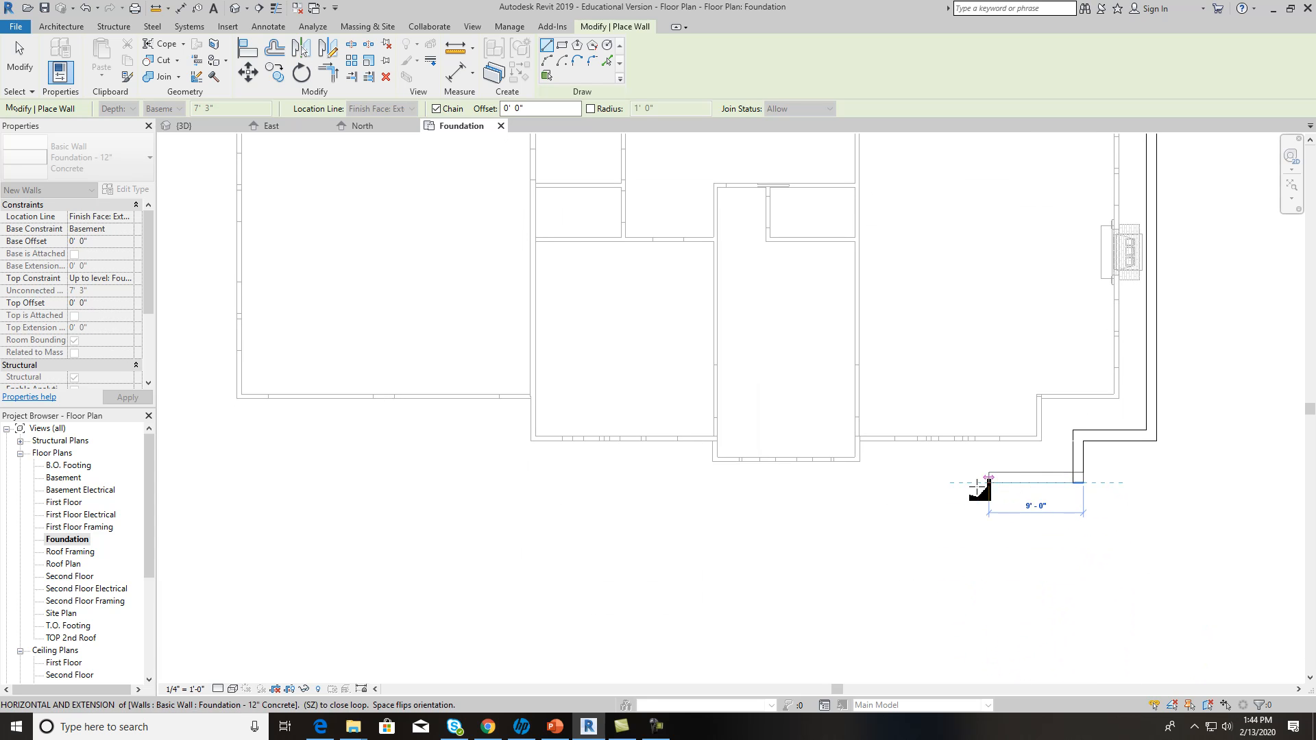
pyautogui.click(899, 482)
pyautogui.click(899, 519)
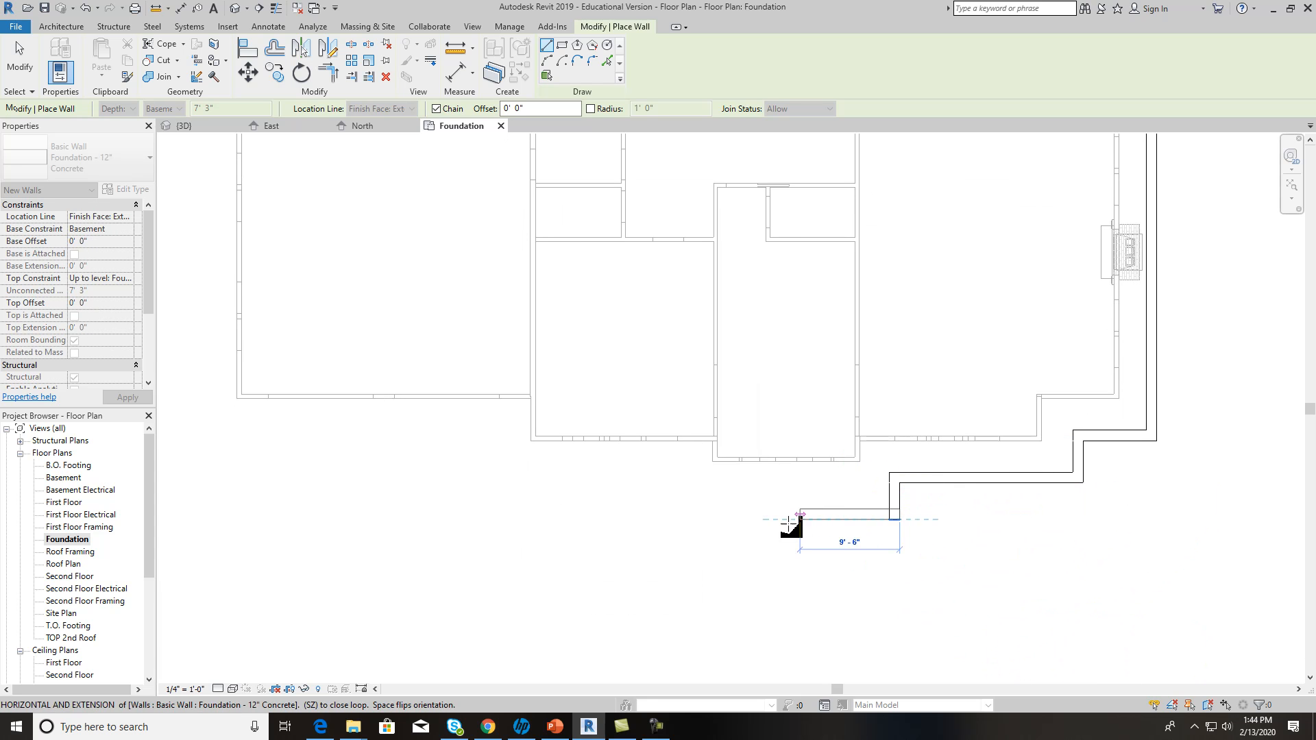
pyautogui.click(690, 519)
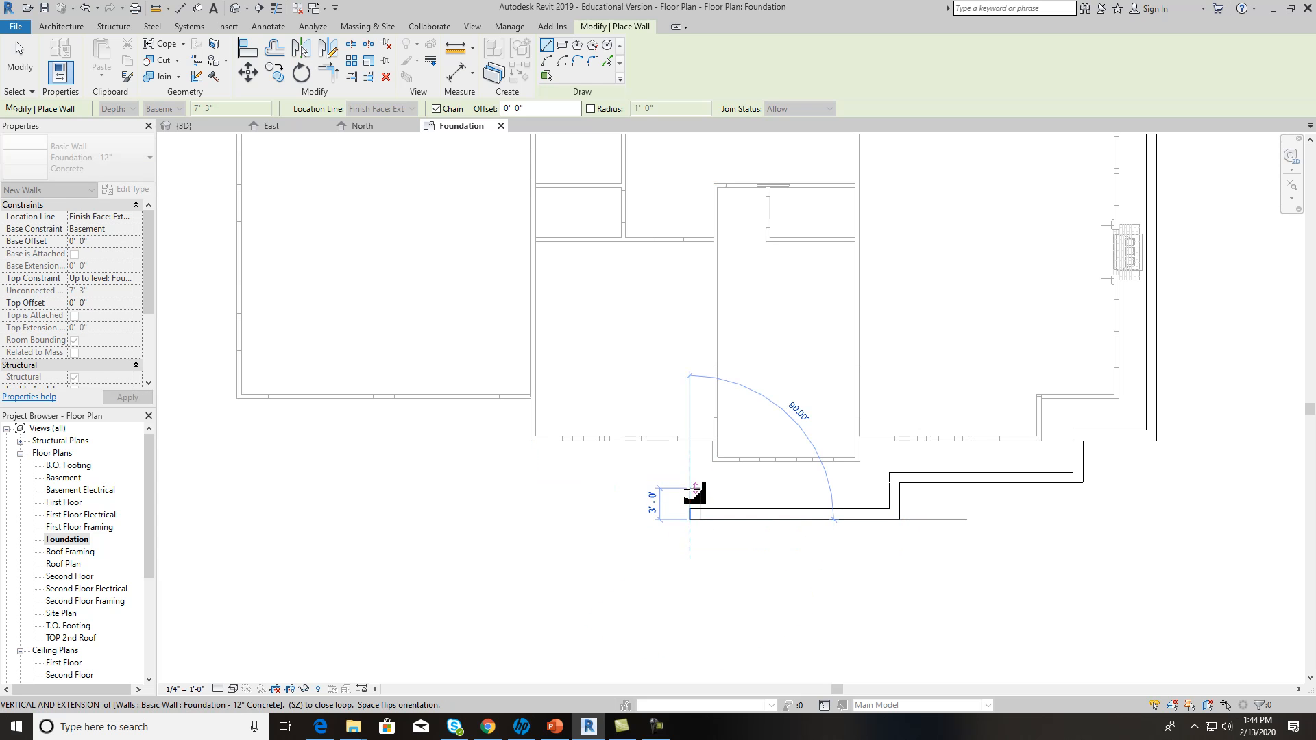
pyautogui.click(690, 483)
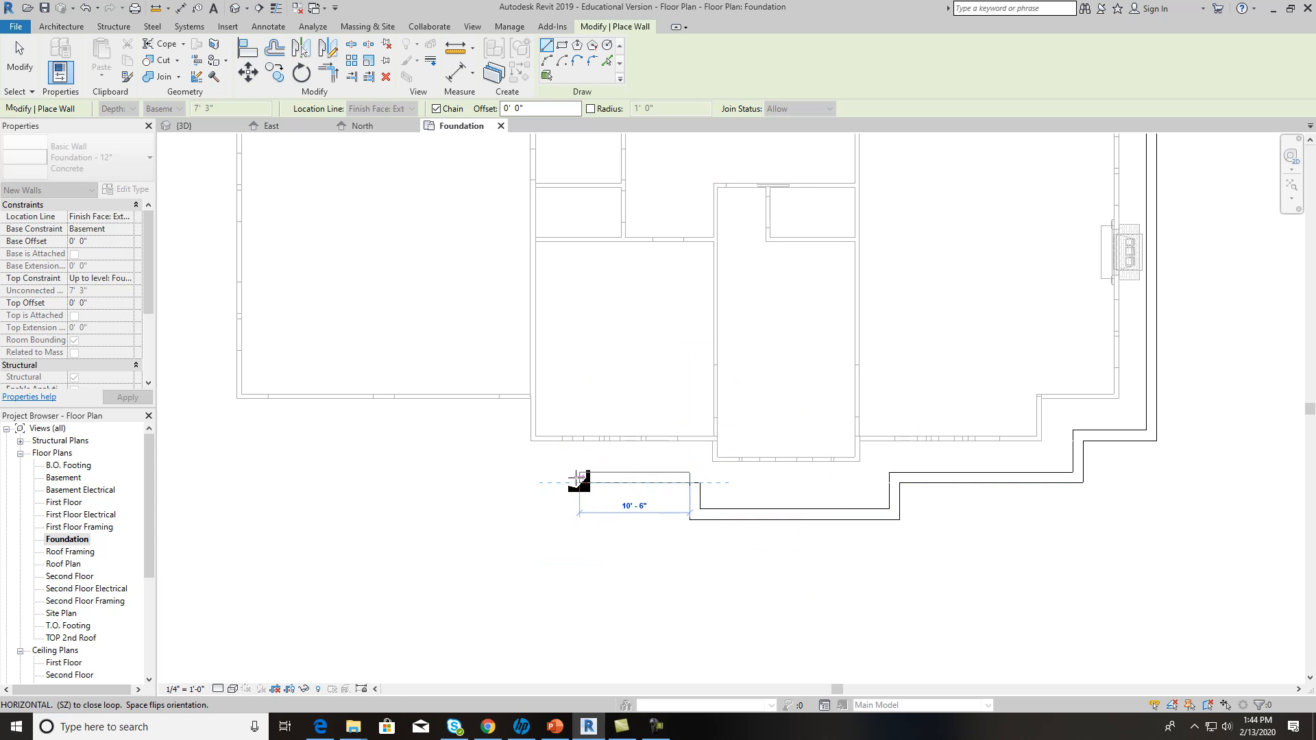
pyautogui.click(501, 483)
pyautogui.scroll(-3, 500, 482)
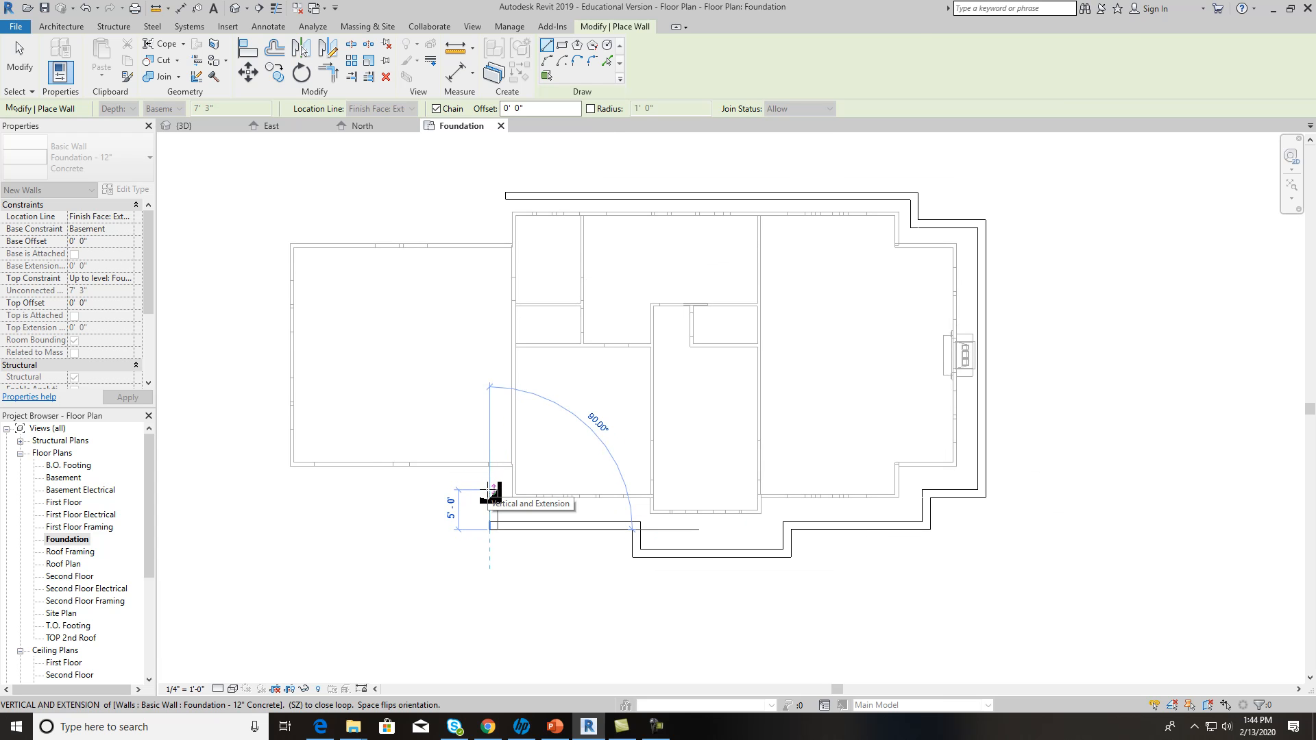
pyautogui.press('Escape')
pyautogui.press('Escape')
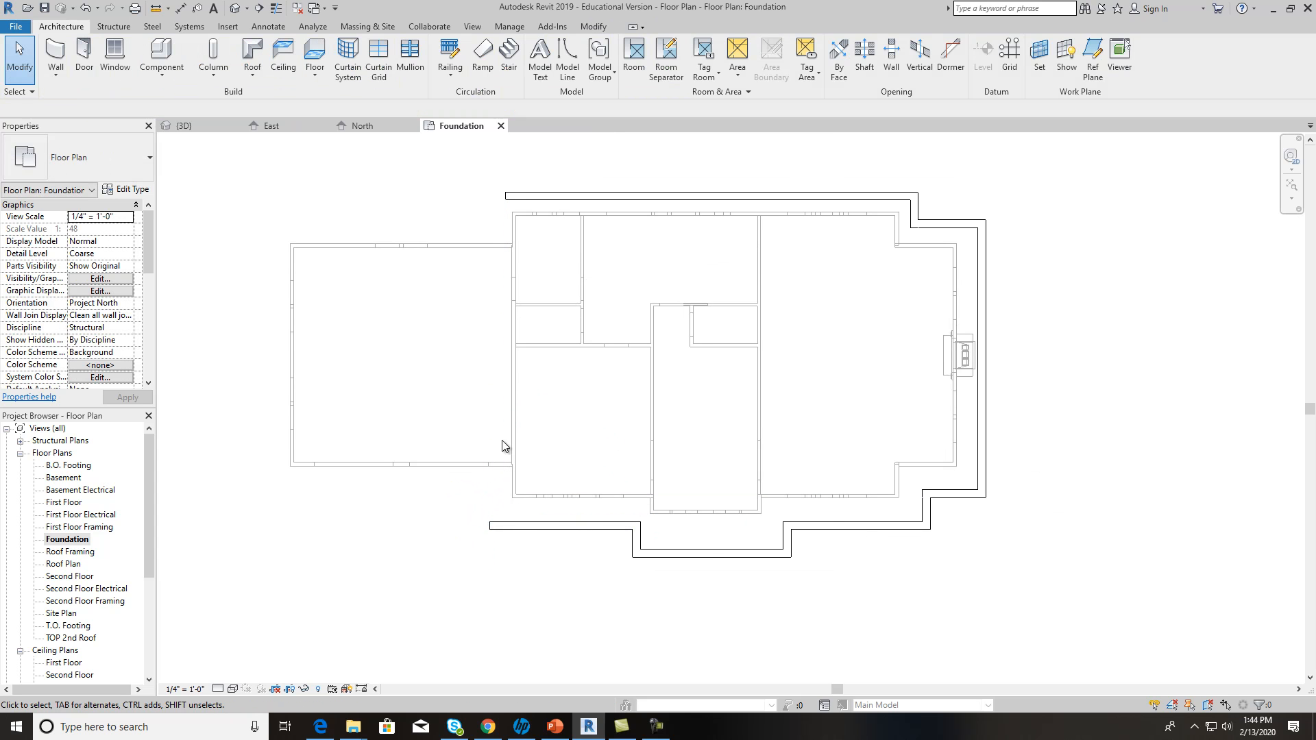
# Step: Extend the lower and upper foundation walls past the garage to lengths of about 52'-6" and 86'-0" respectively
pyautogui.click(511, 524)
pyautogui.moveTo(491, 526); pyautogui.dragTo(220, 528)
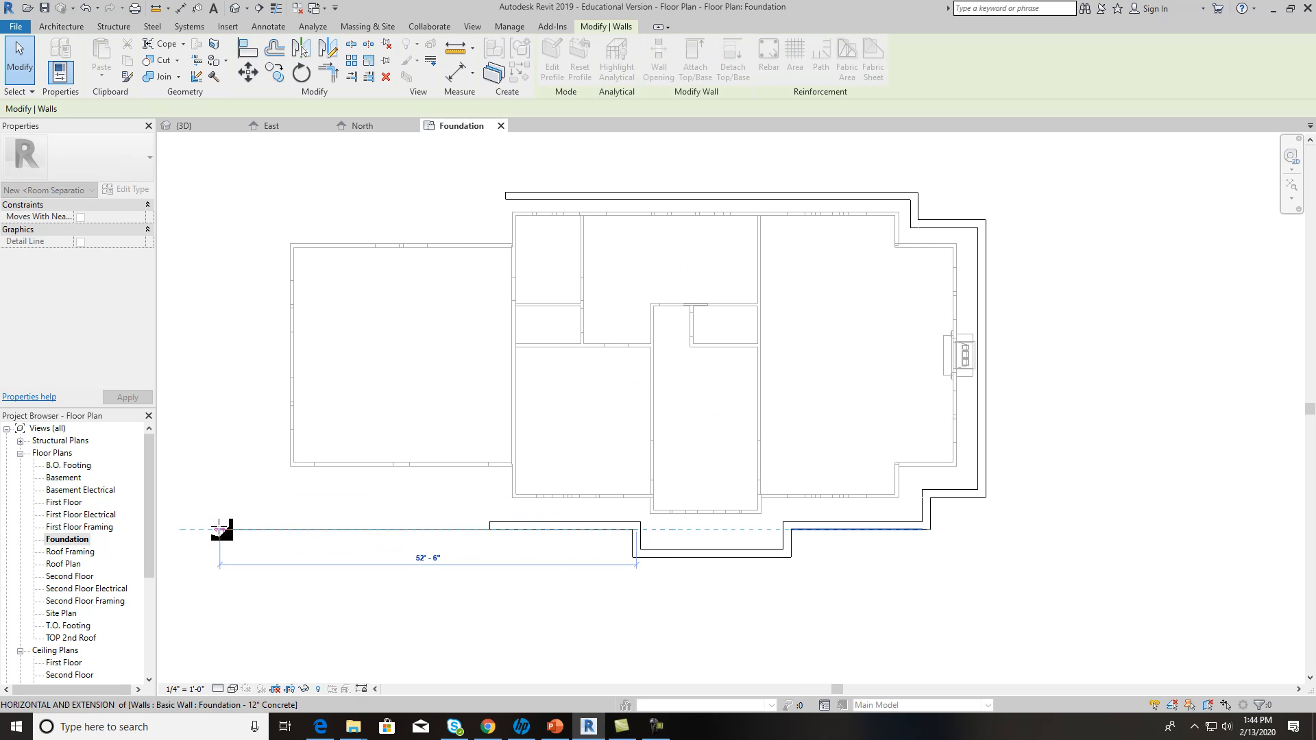
pyautogui.click(518, 192)
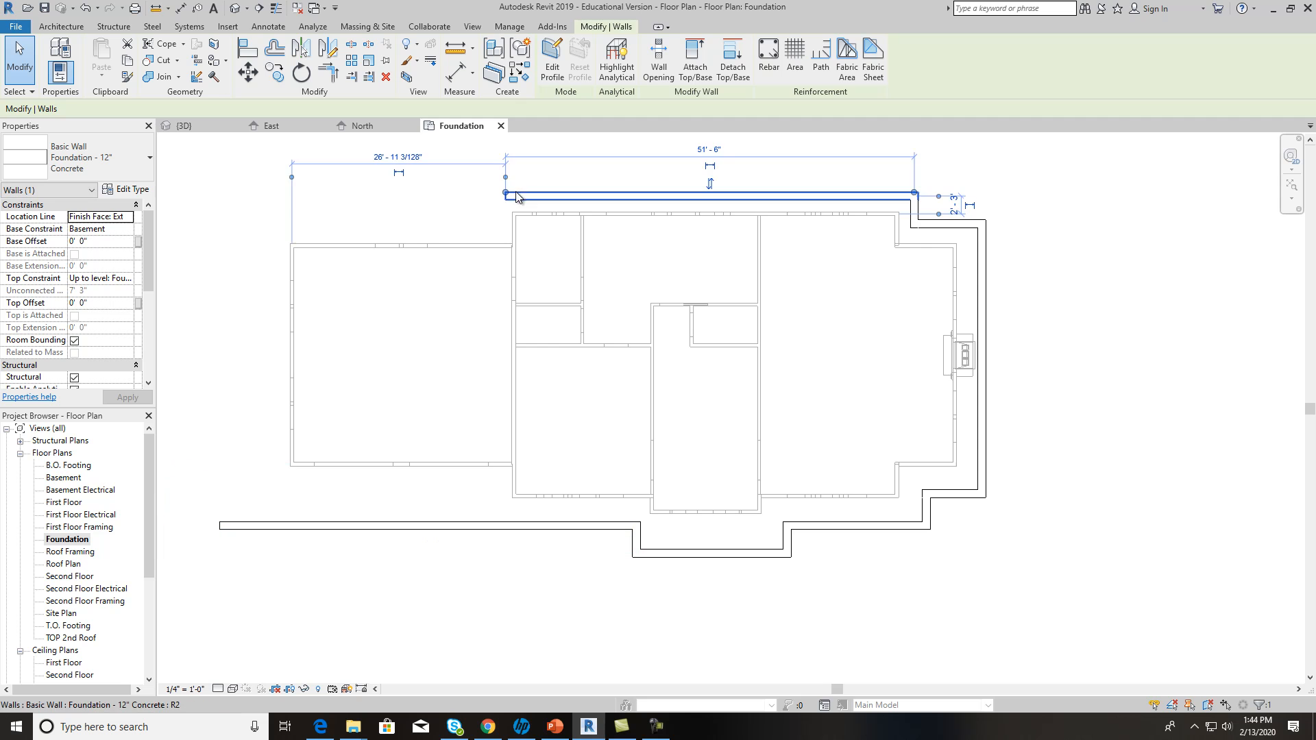
pyautogui.moveTo(506, 192); pyautogui.dragTo(232, 199)
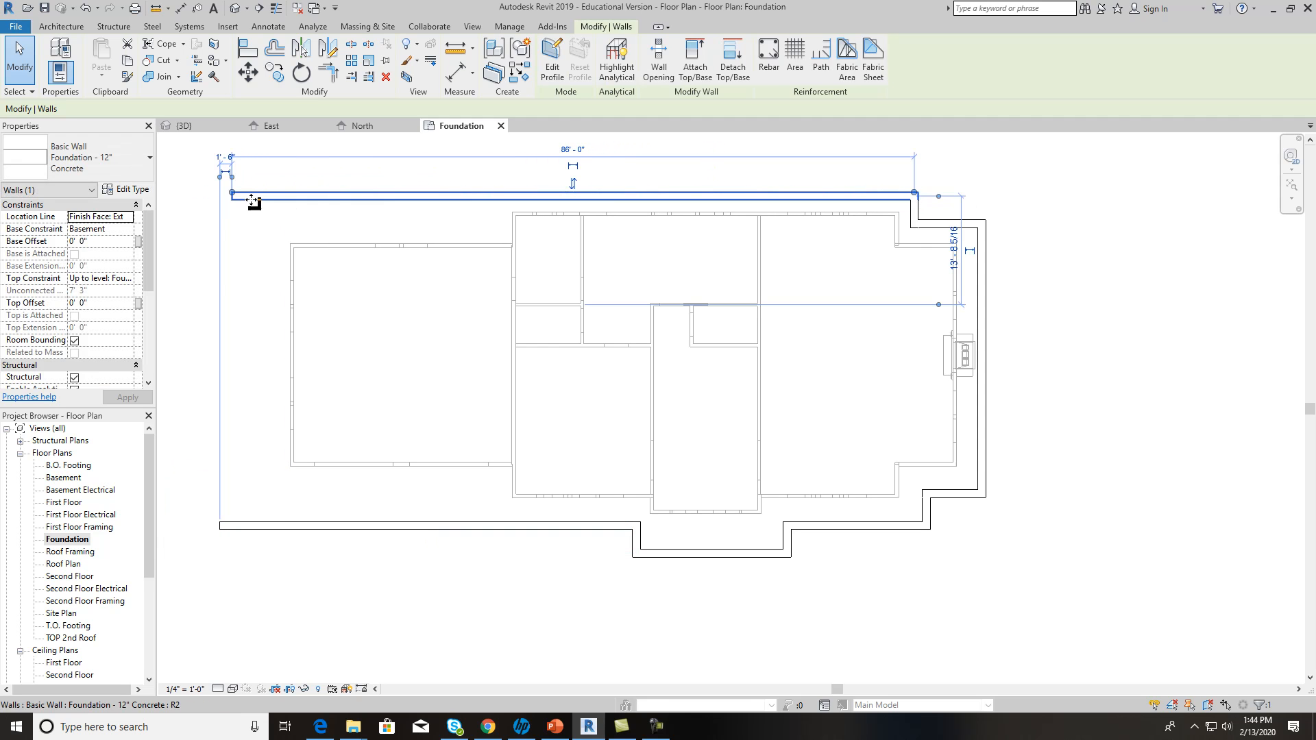
# Step: Close the foundation with a wall about 42' long beyond the garage, and extend the upper wall's end to meet it at the corner
pyautogui.click(65, 27)
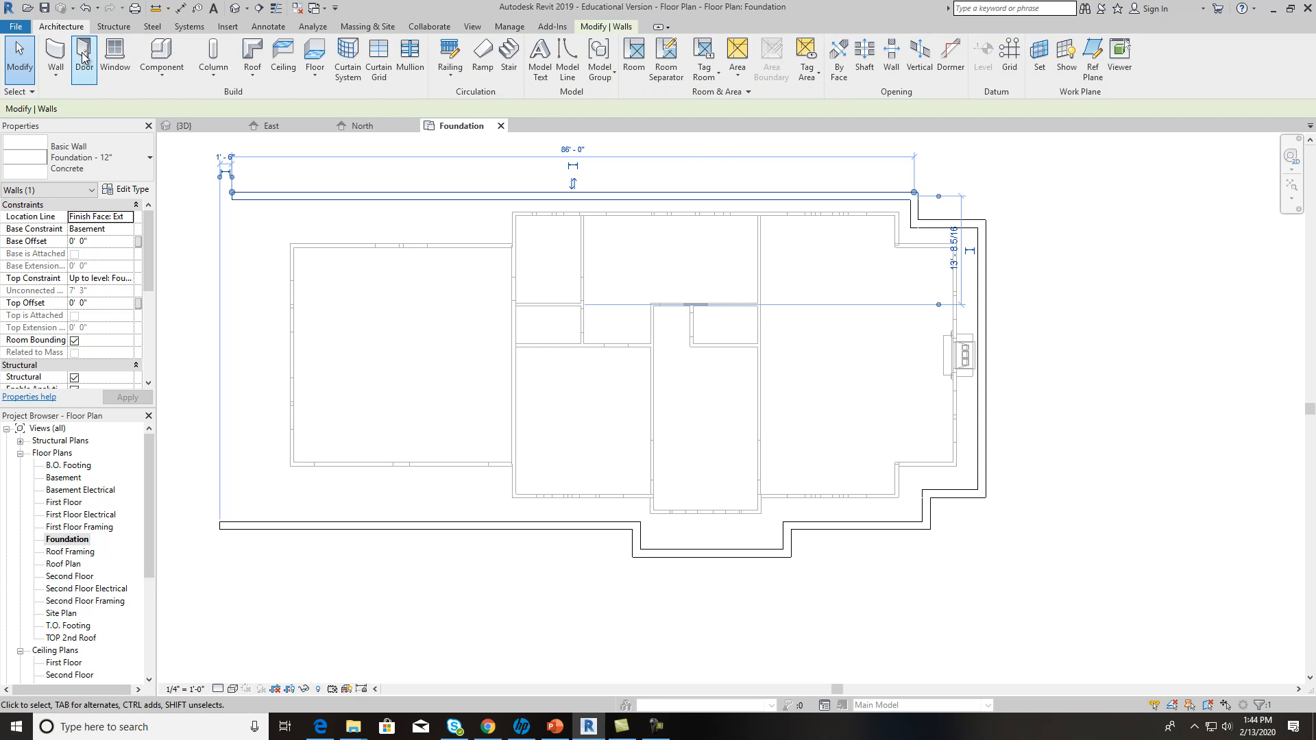
pyautogui.click(54, 55)
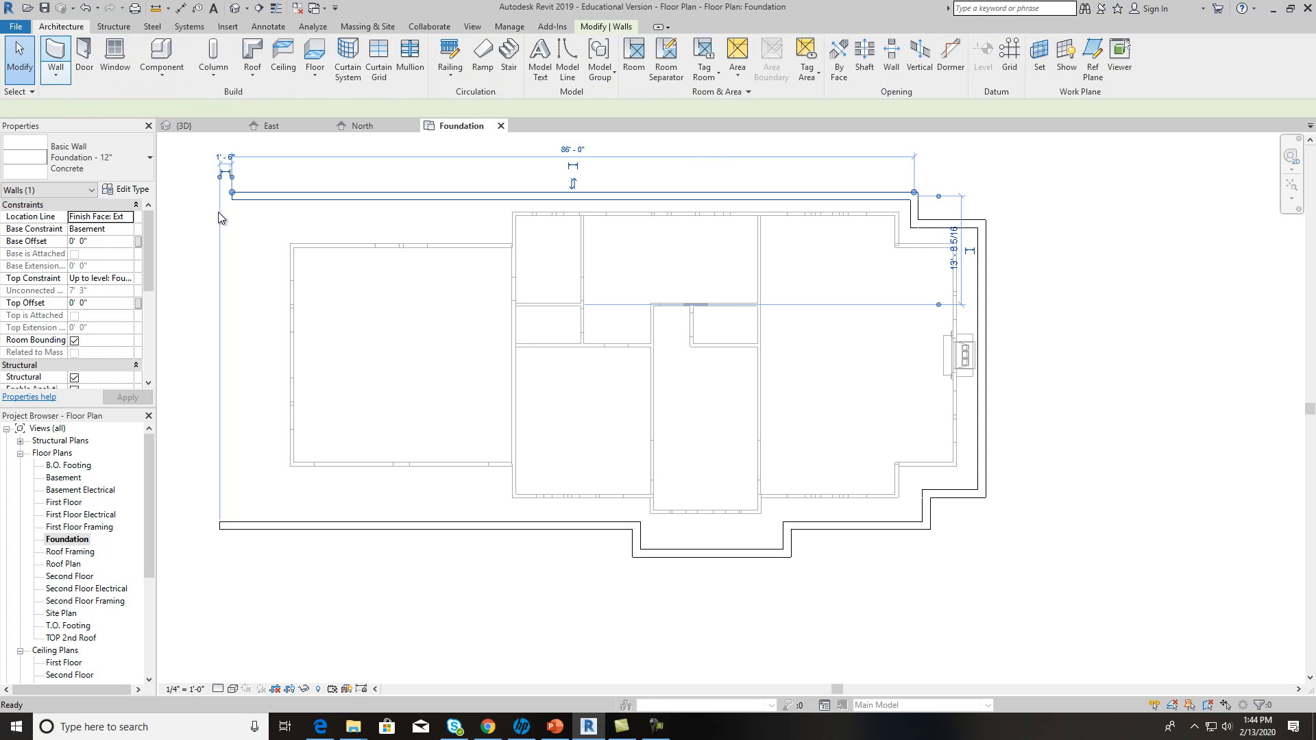
pyautogui.click(224, 525)
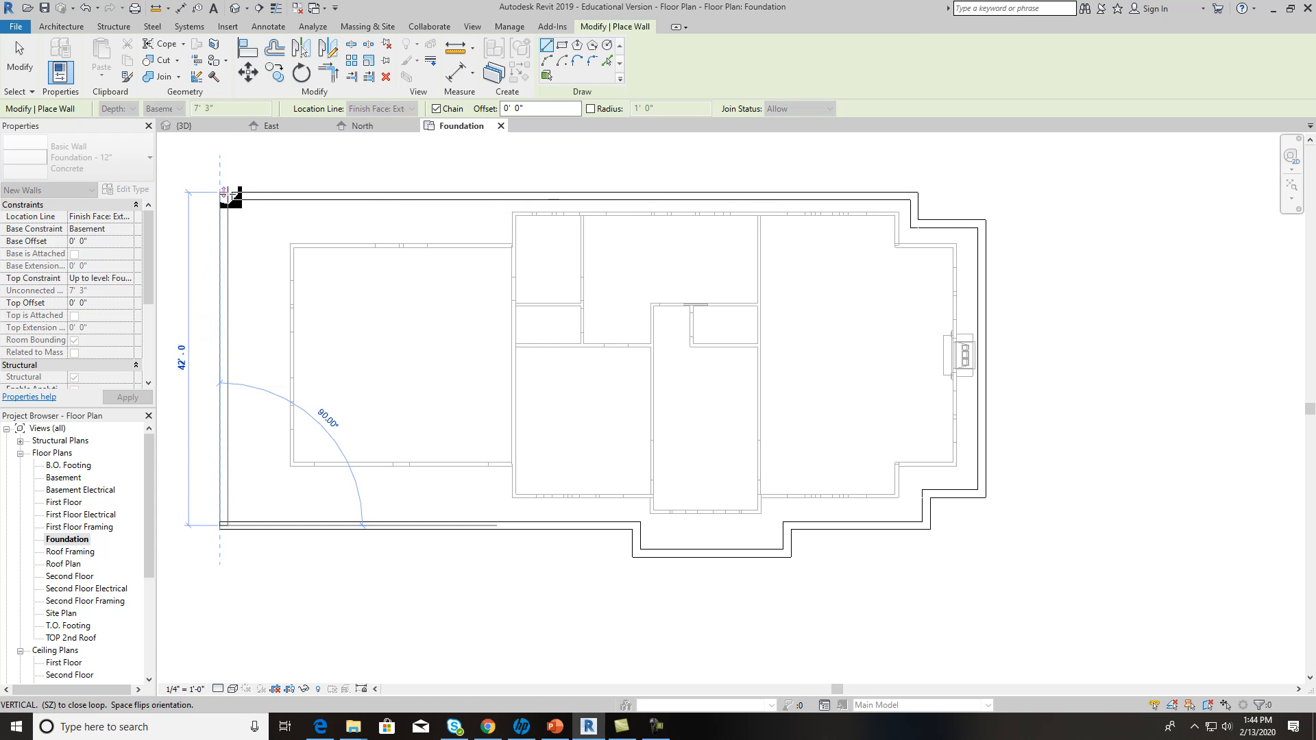
pyautogui.click(224, 194)
pyautogui.press('Escape')
pyautogui.press('Escape')
pyautogui.click(233, 197)
pyautogui.moveTo(232, 192); pyautogui.dragTo(224, 194)
pyautogui.click(326, 169)
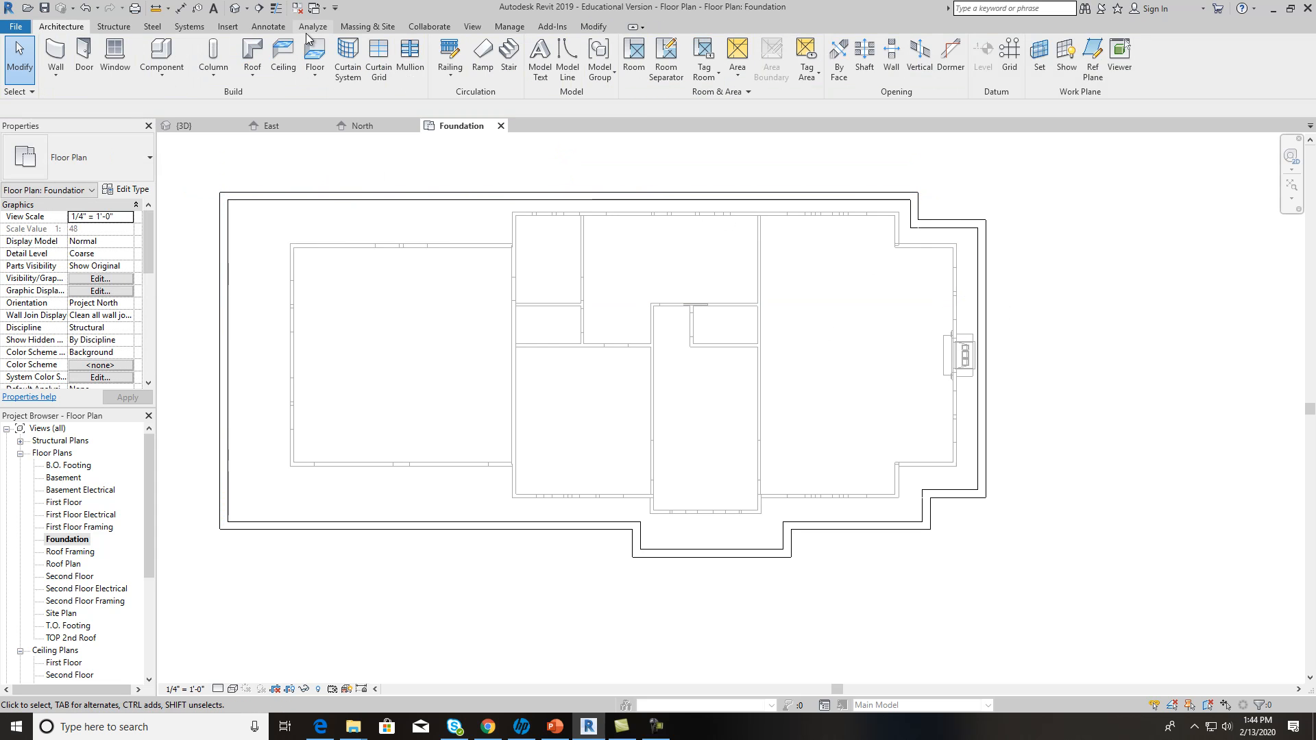
# Step: Inspect the closed foundation wall loop around the house in 3D, and return to the Foundation floor plan
pyautogui.click(383, 200)
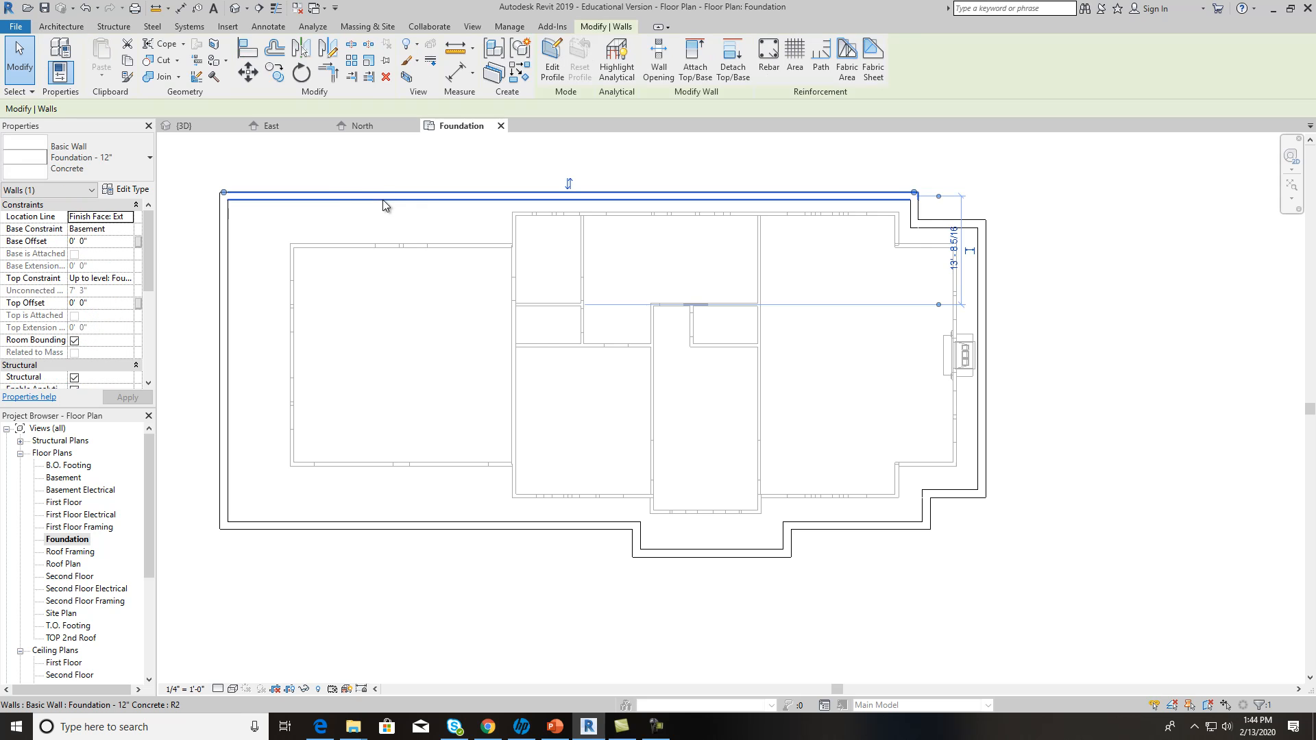
pyautogui.click(406, 171)
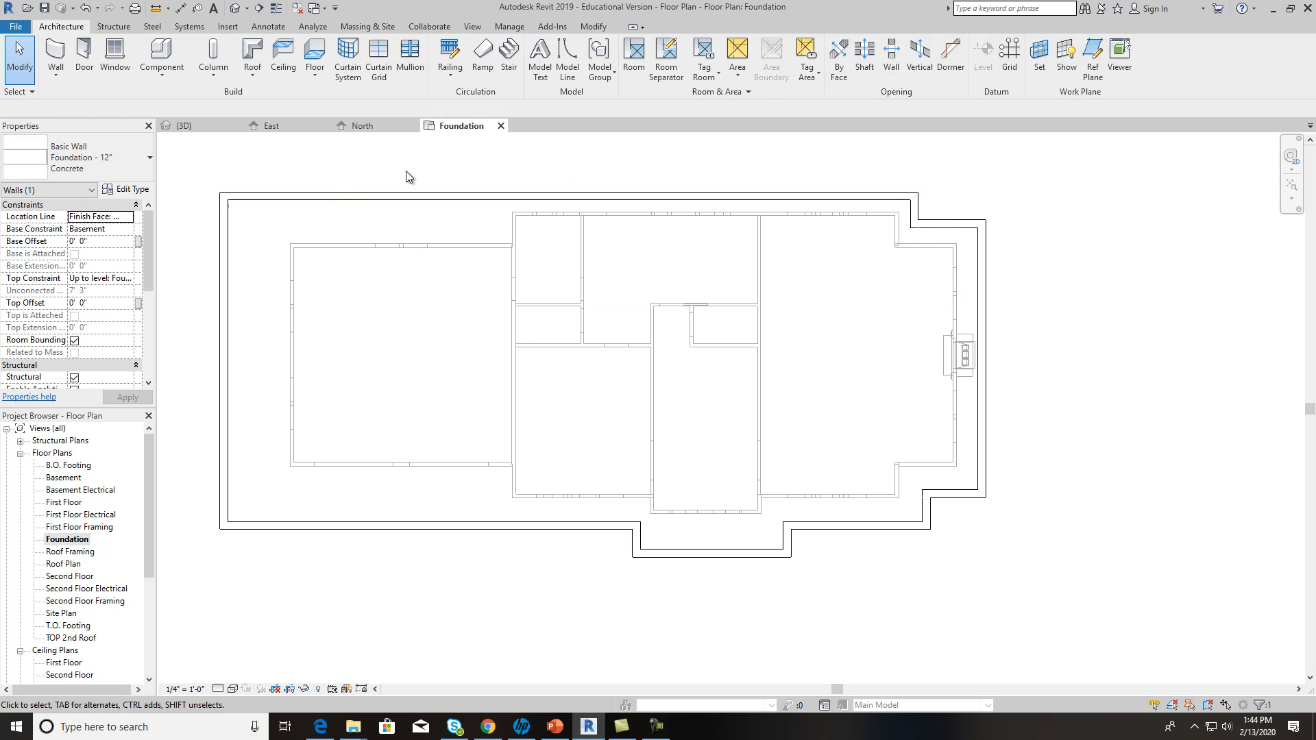
pyautogui.click(236, 9)
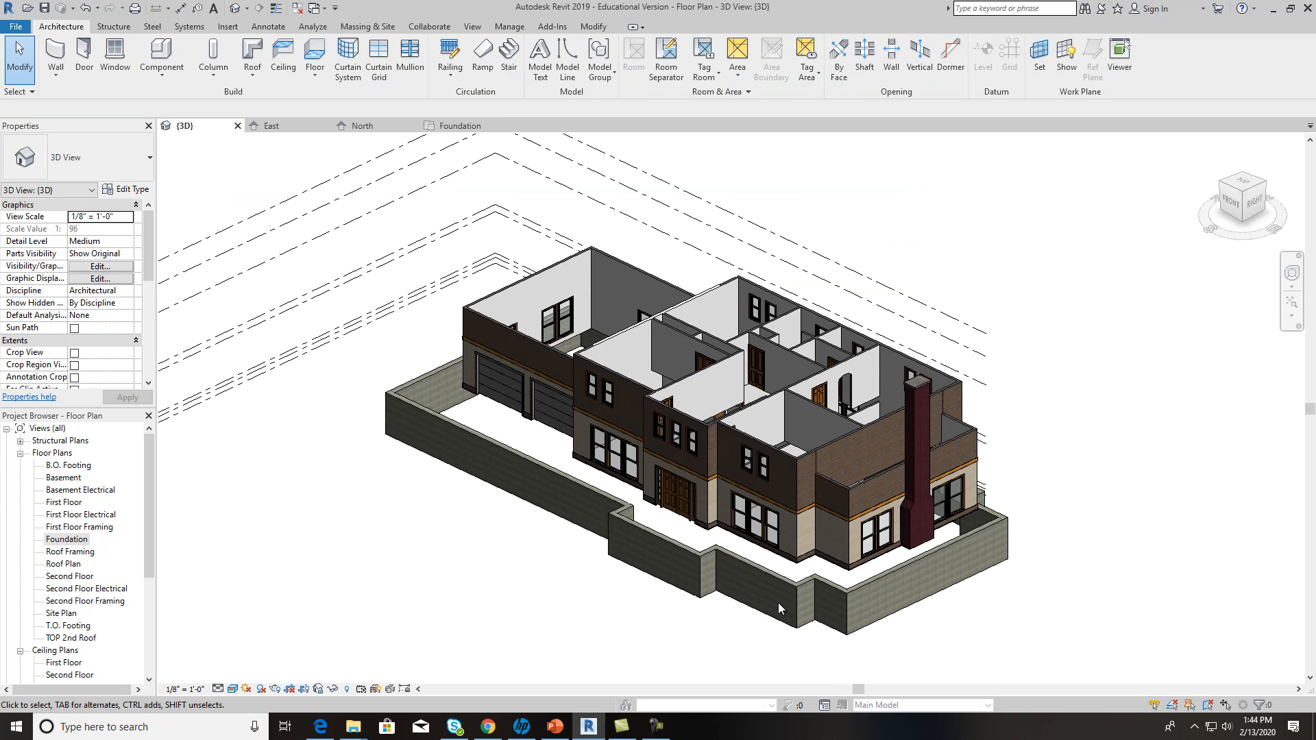
pyautogui.moveTo(1242, 204)
pyautogui.mouseDown()
pyautogui.moveTo(1251, 182)
pyautogui.moveTo(183, 213)
pyautogui.mouseUp()
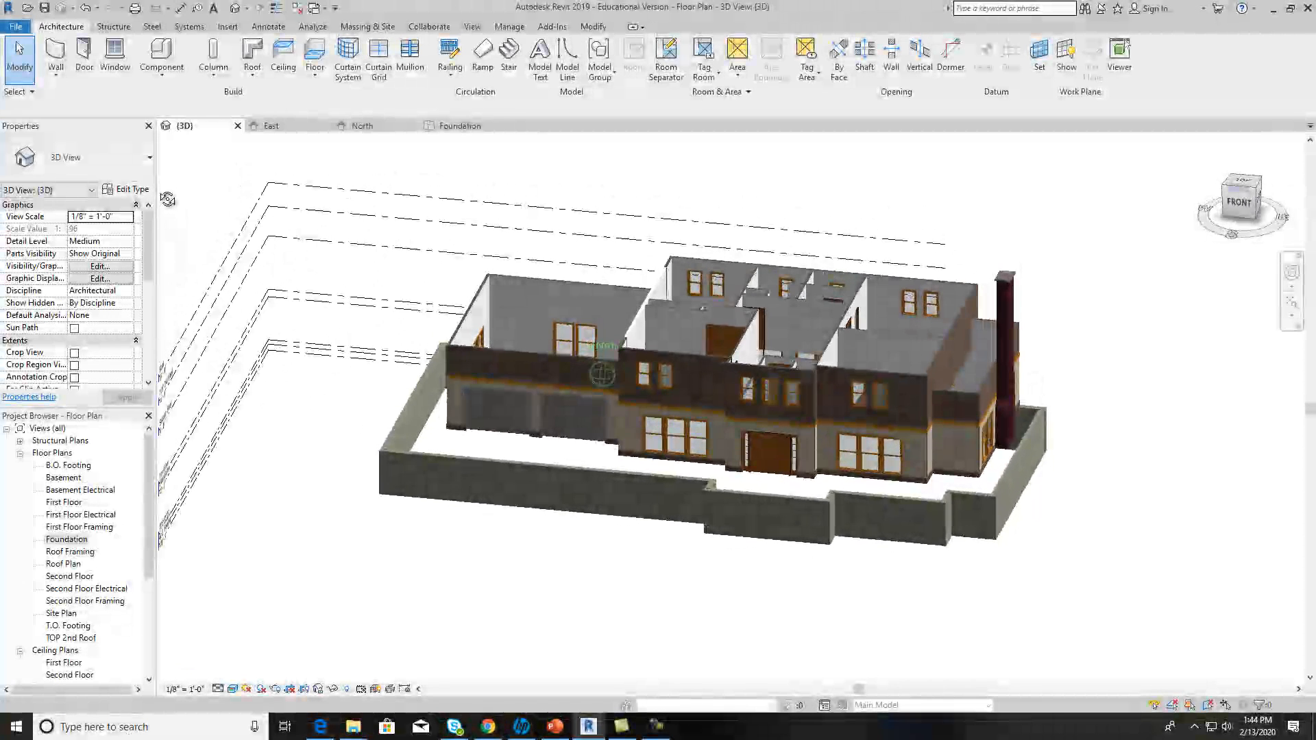
pyautogui.doubleClick(66, 540)
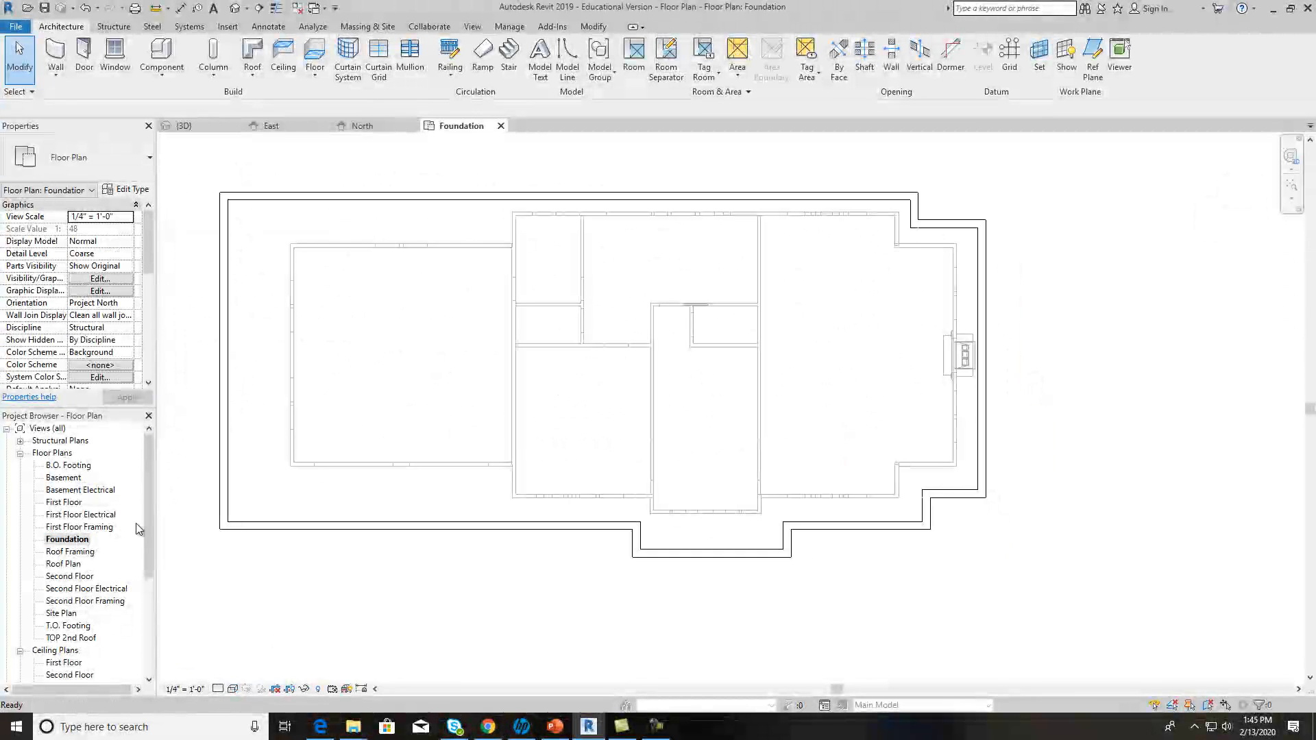
# Step: Set the upper foundation wall's base constraint to T.O. Footing and its top constraint to Up to level: Foundation
pyautogui.click(479, 205)
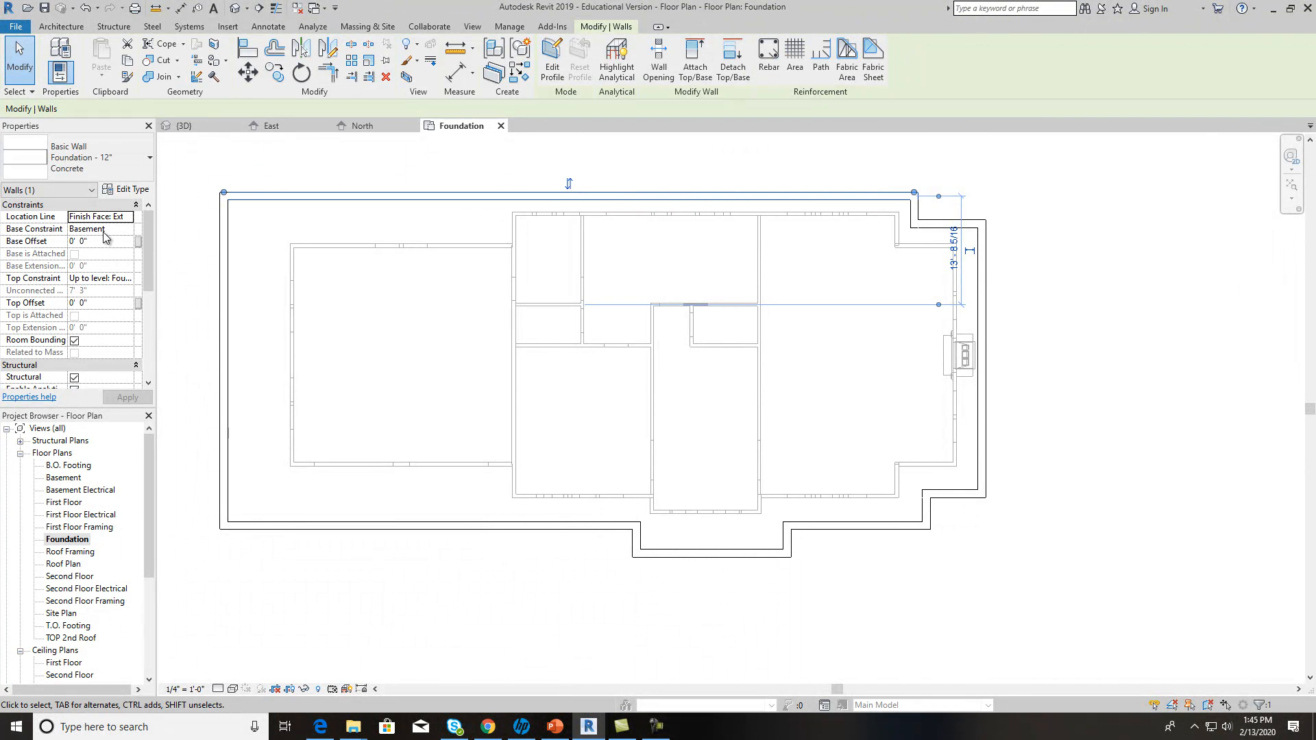
pyautogui.click(126, 229)
pyautogui.click(127, 228)
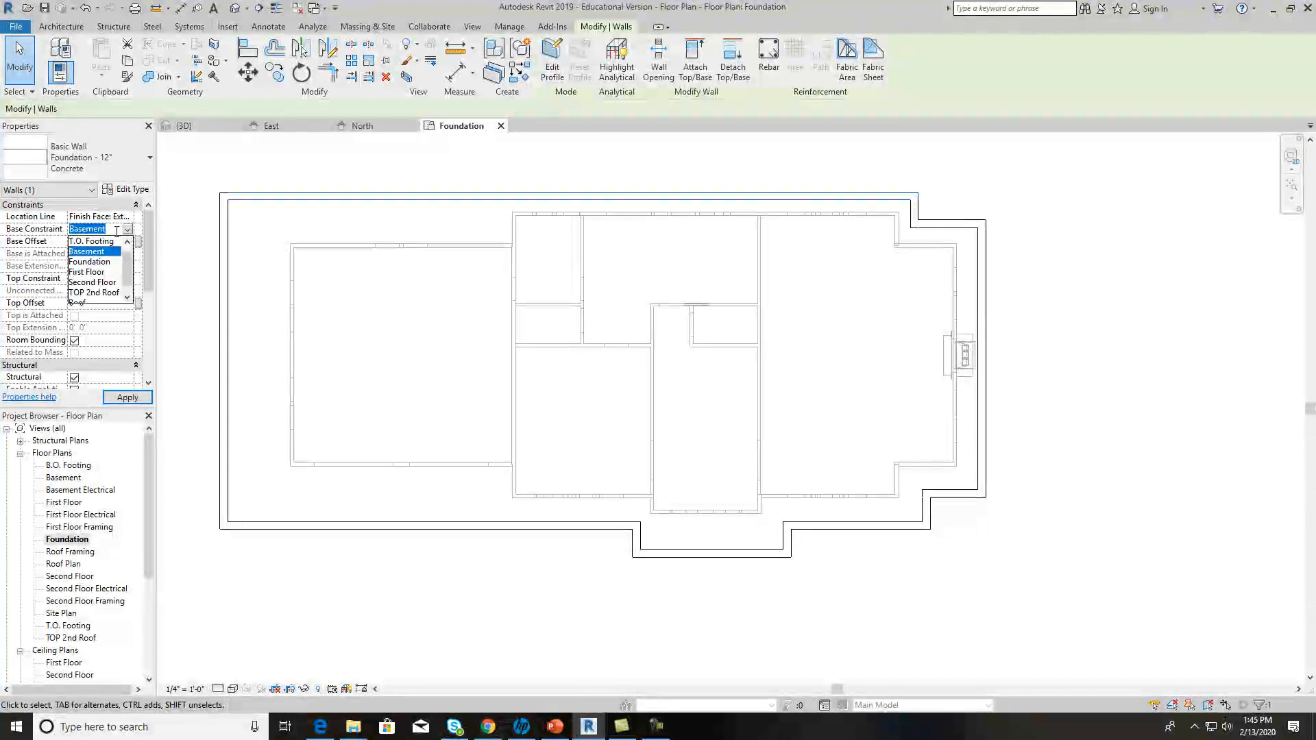
pyautogui.click(109, 242)
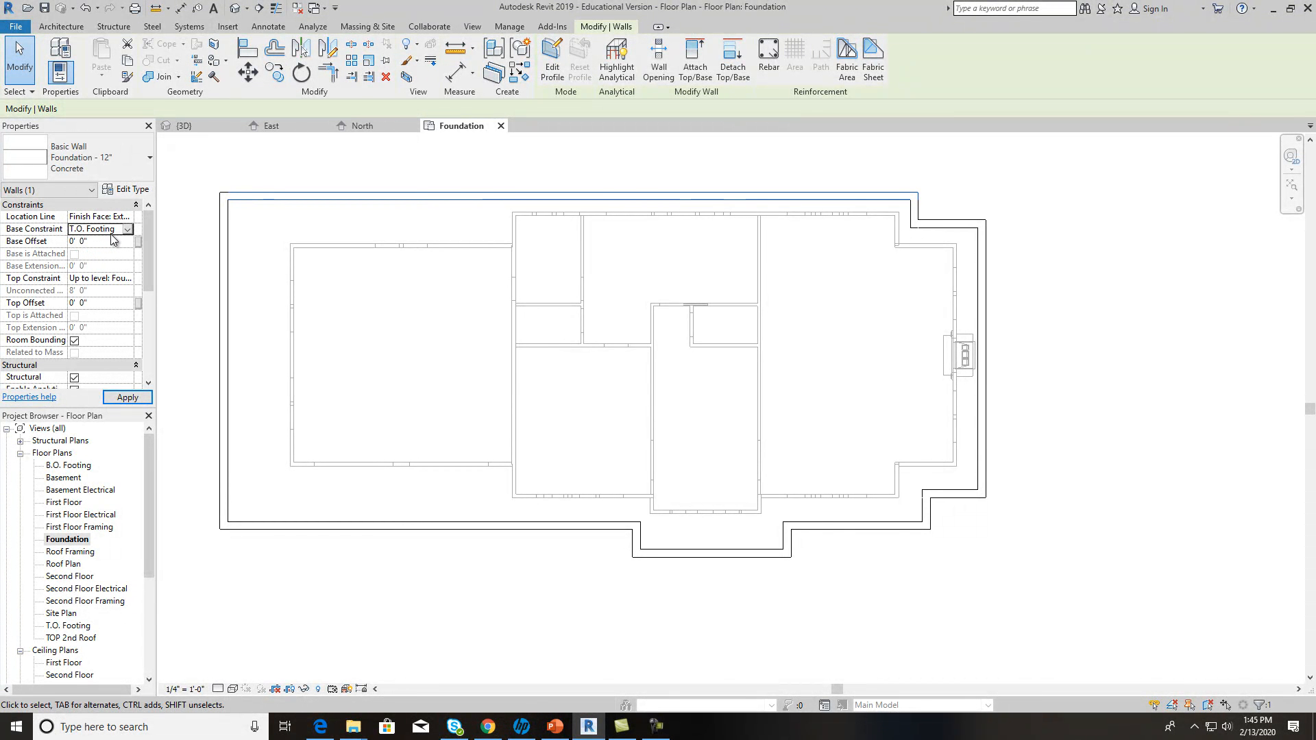
pyautogui.click(129, 278)
pyautogui.click(129, 278)
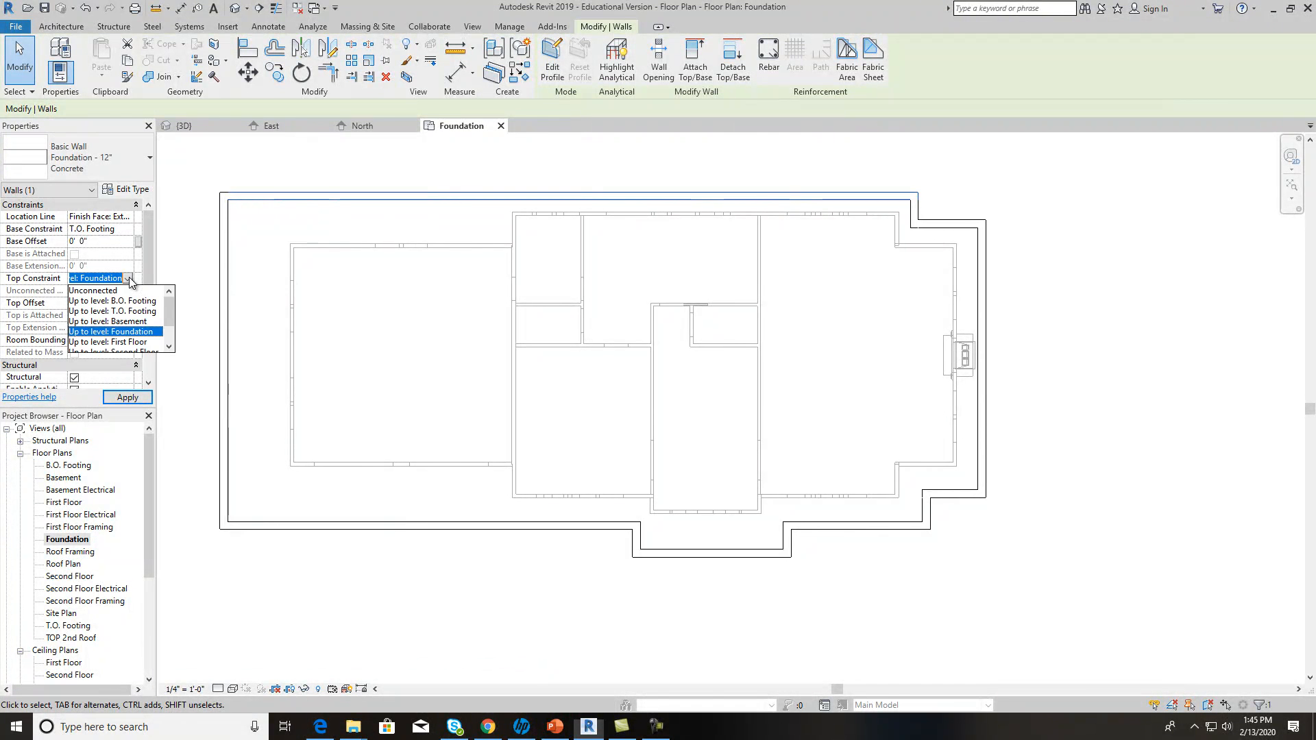
pyautogui.click(136, 333)
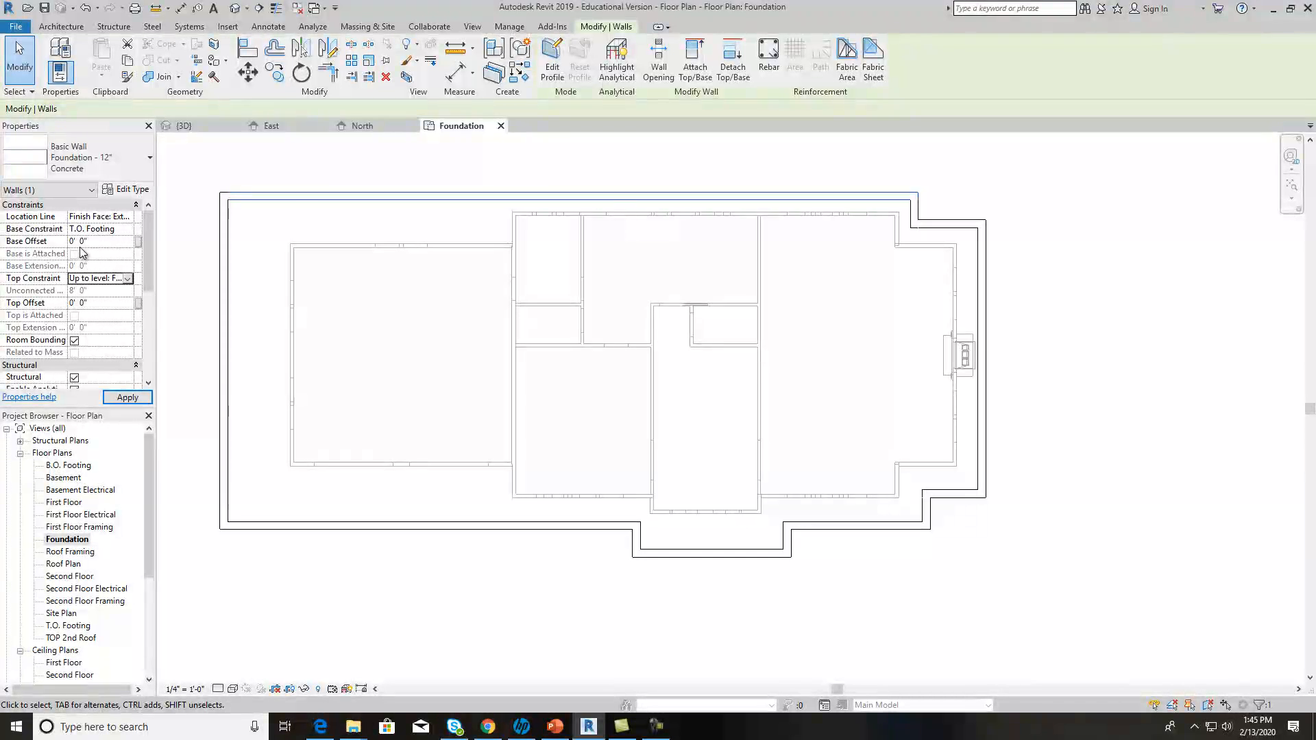
pyautogui.click(129, 398)
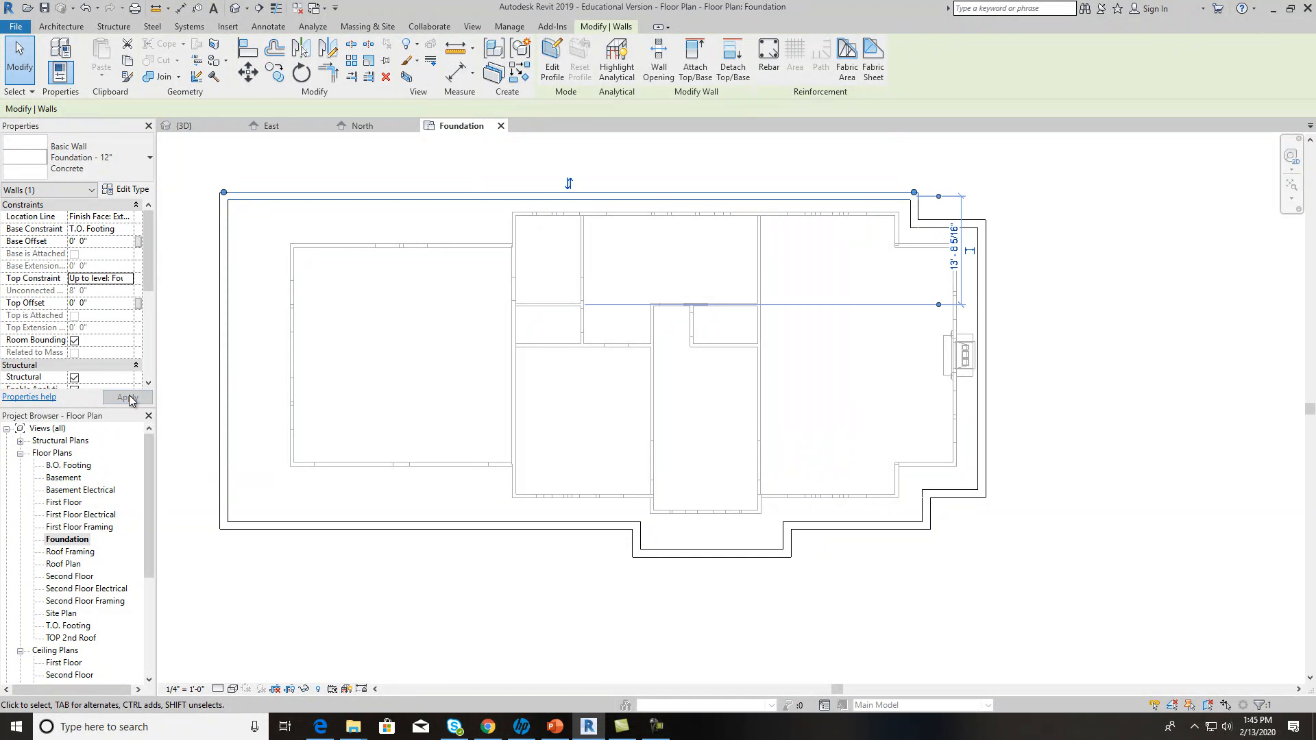
# Step: Select all the foundation walls and set their base constraint to T.O. Footing and top constraint to Up to level: Foundation
pyautogui.moveTo(249, 243); pyautogui.dragTo(209, 179)
pyautogui.keyDown('ctrl'); pyautogui.moveTo(384, 566); pyautogui.dragTo(329, 505); pyautogui.keyUp('ctrl')
pyautogui.keyDown('ctrl'); pyautogui.moveTo(678, 567); pyautogui.dragTo(590, 537); pyautogui.keyUp('ctrl')
pyautogui.keyDown('ctrl'); pyautogui.moveTo(851, 569); pyautogui.dragTo(770, 518); pyautogui.keyUp('ctrl')
pyautogui.keyDown('ctrl'); pyautogui.moveTo(951, 542); pyautogui.dragTo(921, 478); pyautogui.keyUp('ctrl')
pyautogui.keyDown('ctrl'); pyautogui.click(984, 446); pyautogui.keyUp('ctrl')
pyautogui.keyDown('ctrl'); pyautogui.moveTo(1016, 252); pyautogui.dragTo(900, 177); pyautogui.keyUp('ctrl')
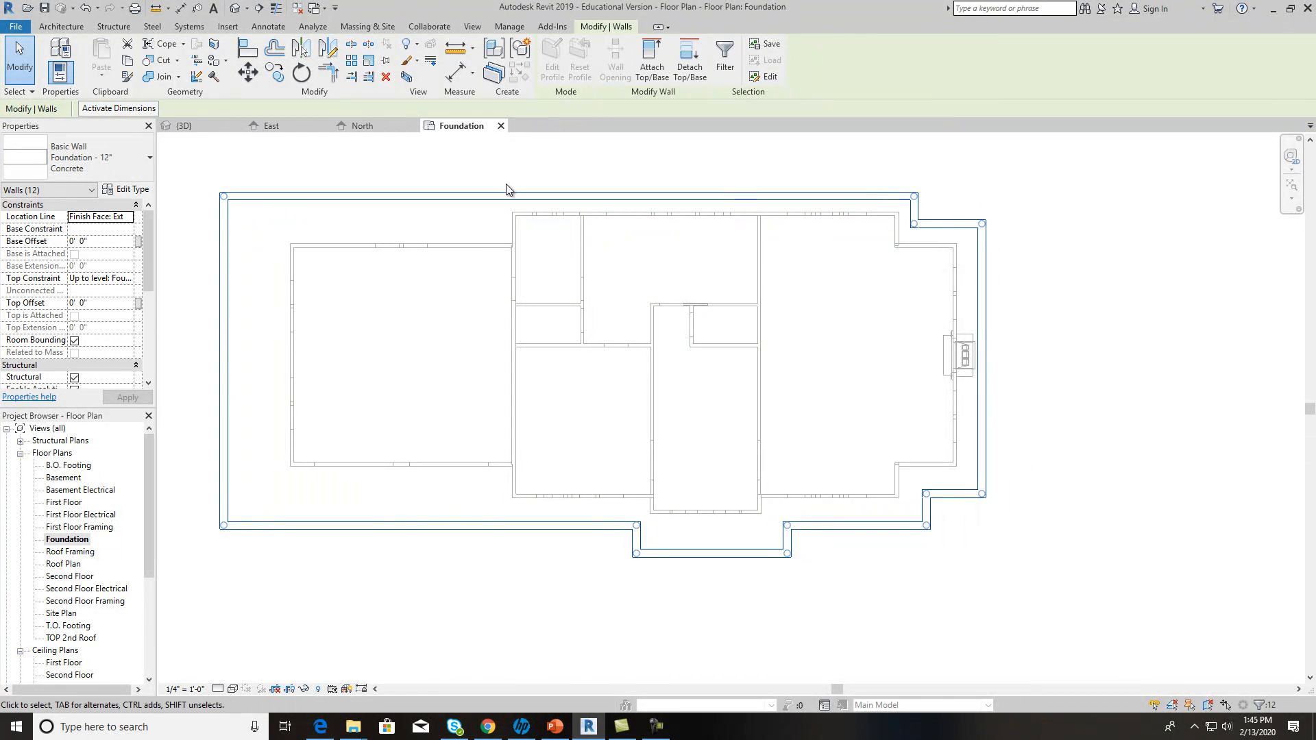
pyautogui.click(125, 230)
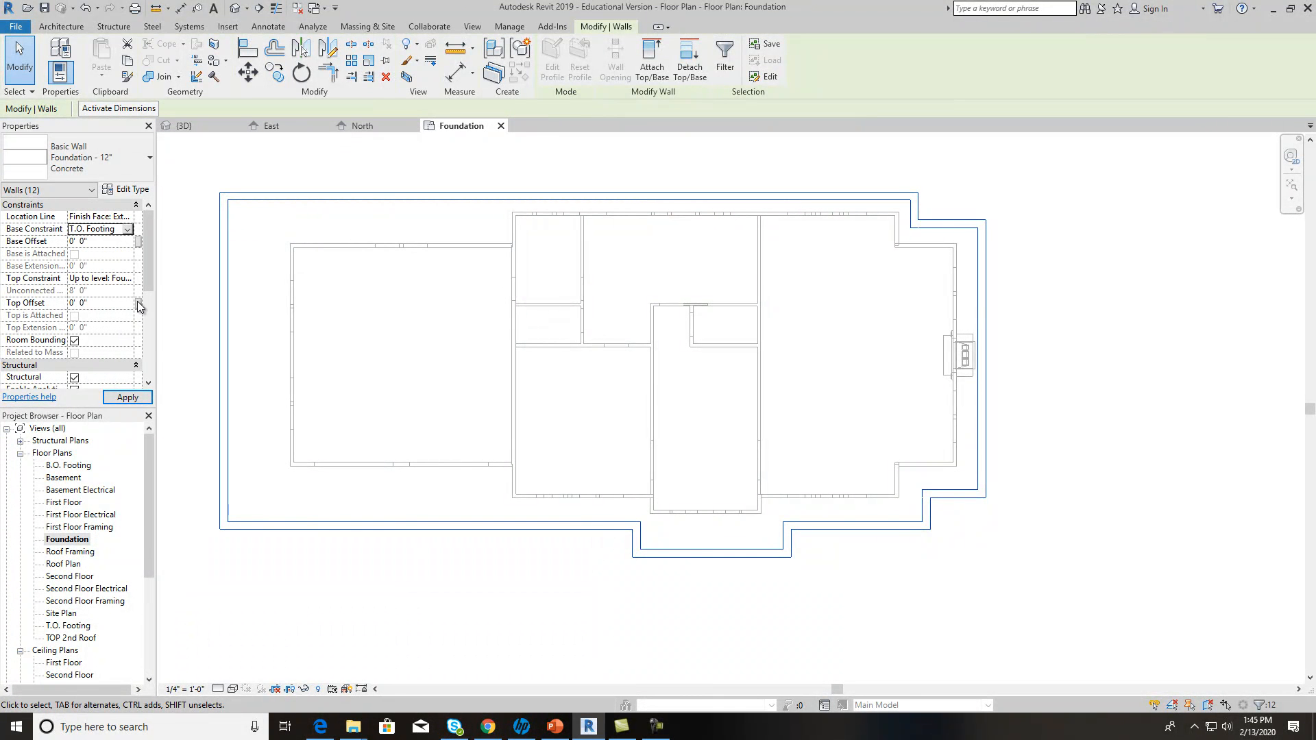
pyautogui.click(128, 278)
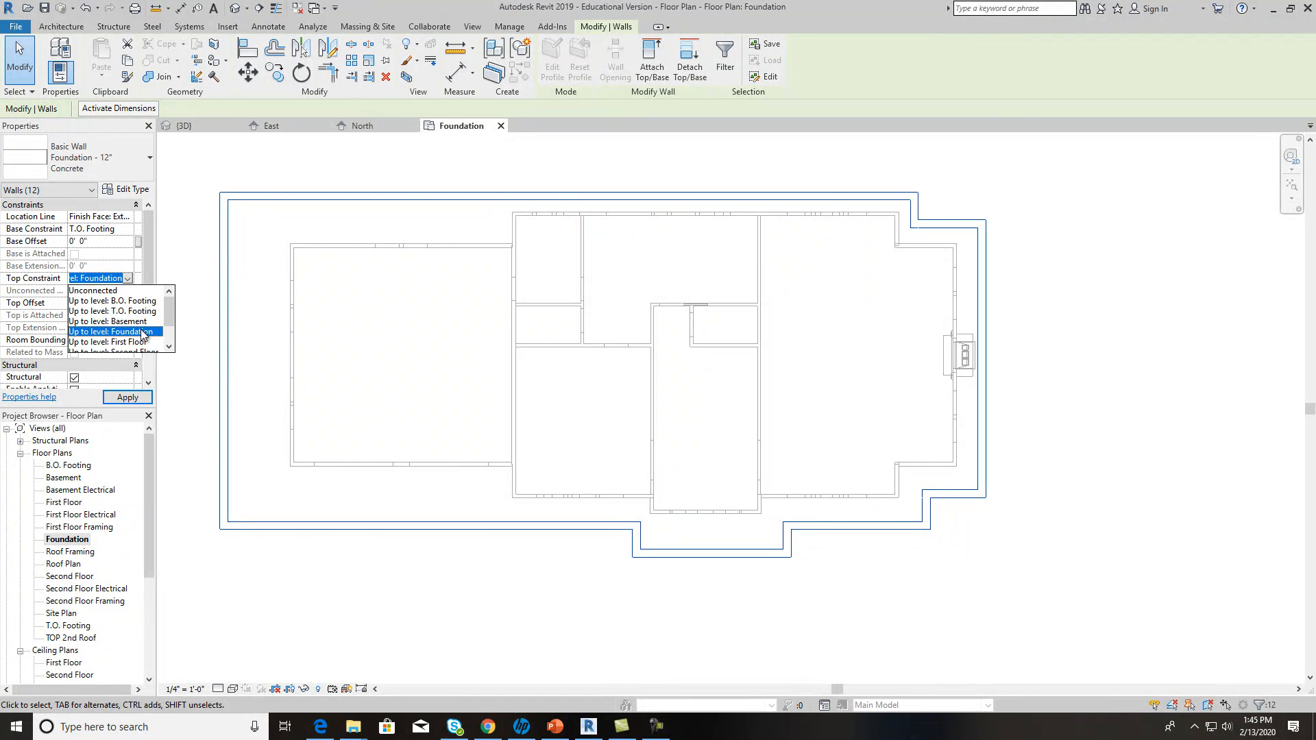
pyautogui.click(142, 332)
pyautogui.click(140, 400)
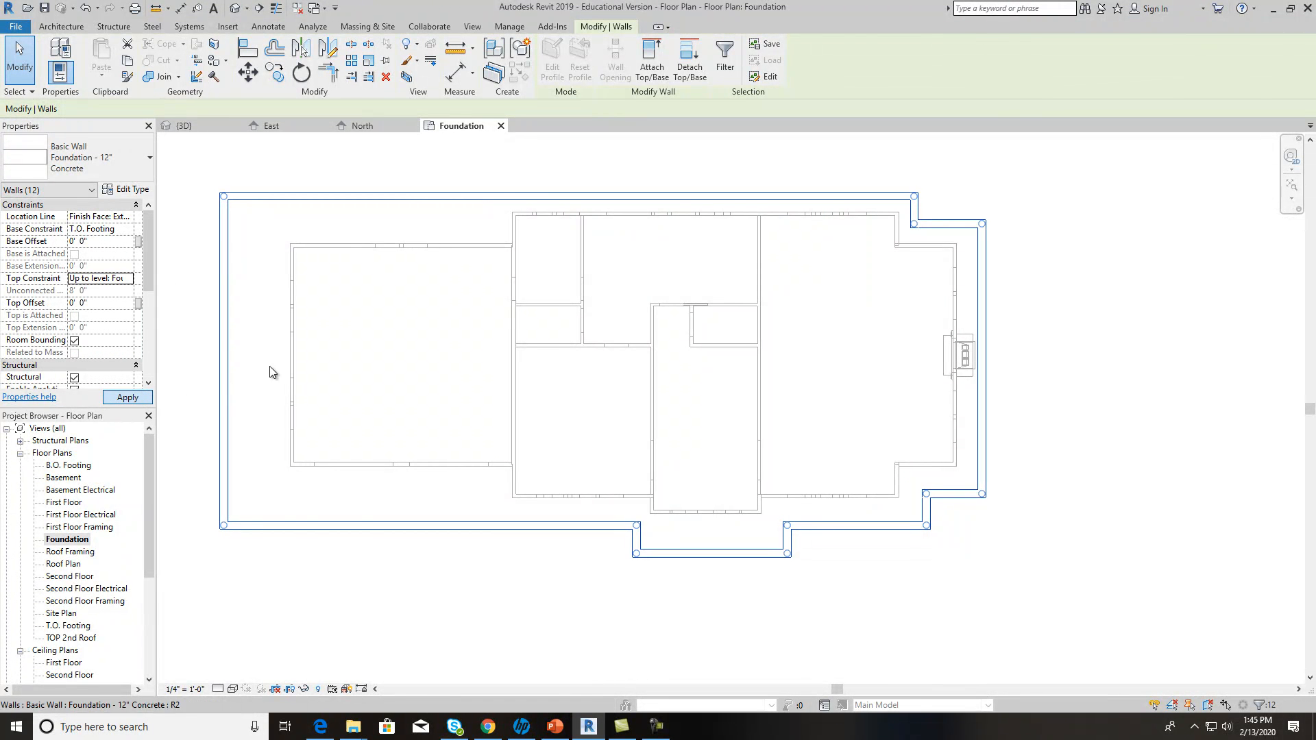
pyautogui.click(545, 167)
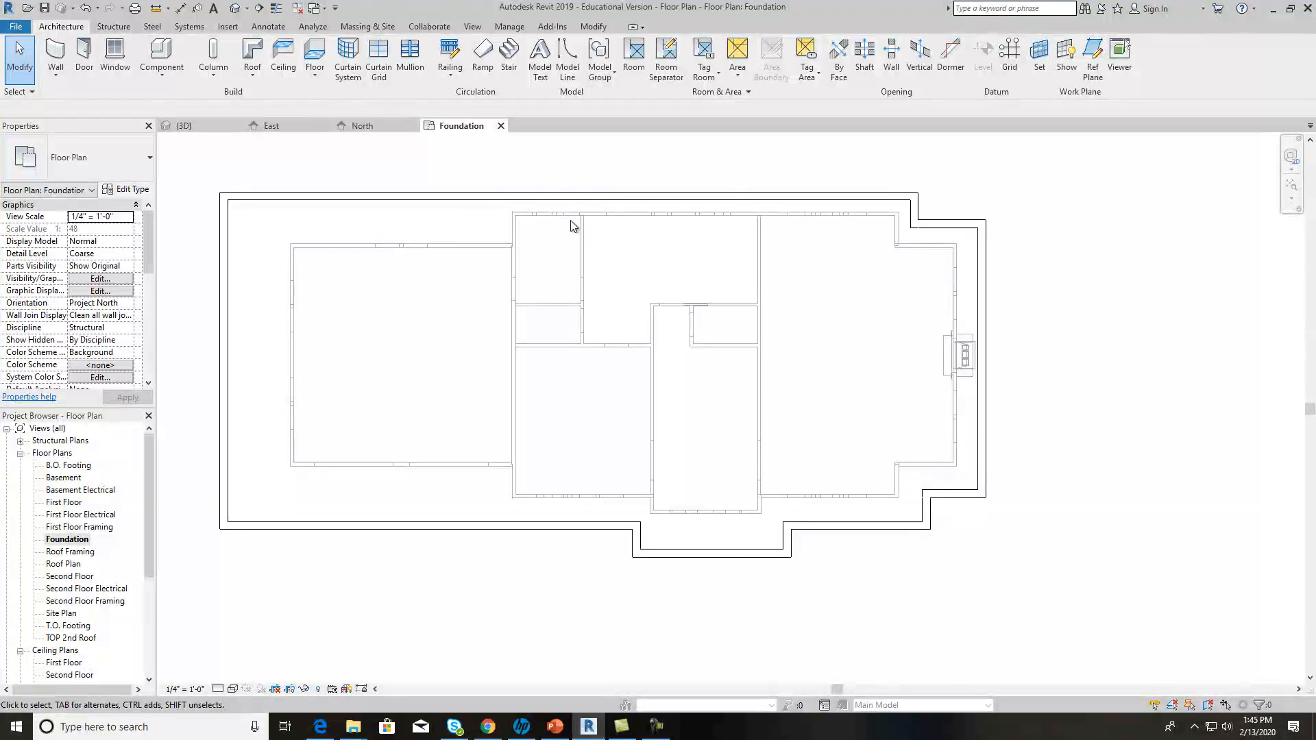
# Step: Start the Align tool near the house's upper exterior wall, with Wall faces as the preferred reference
pyautogui.scroll(3, 539, 237)
pyautogui.scroll(2, 499, 224)
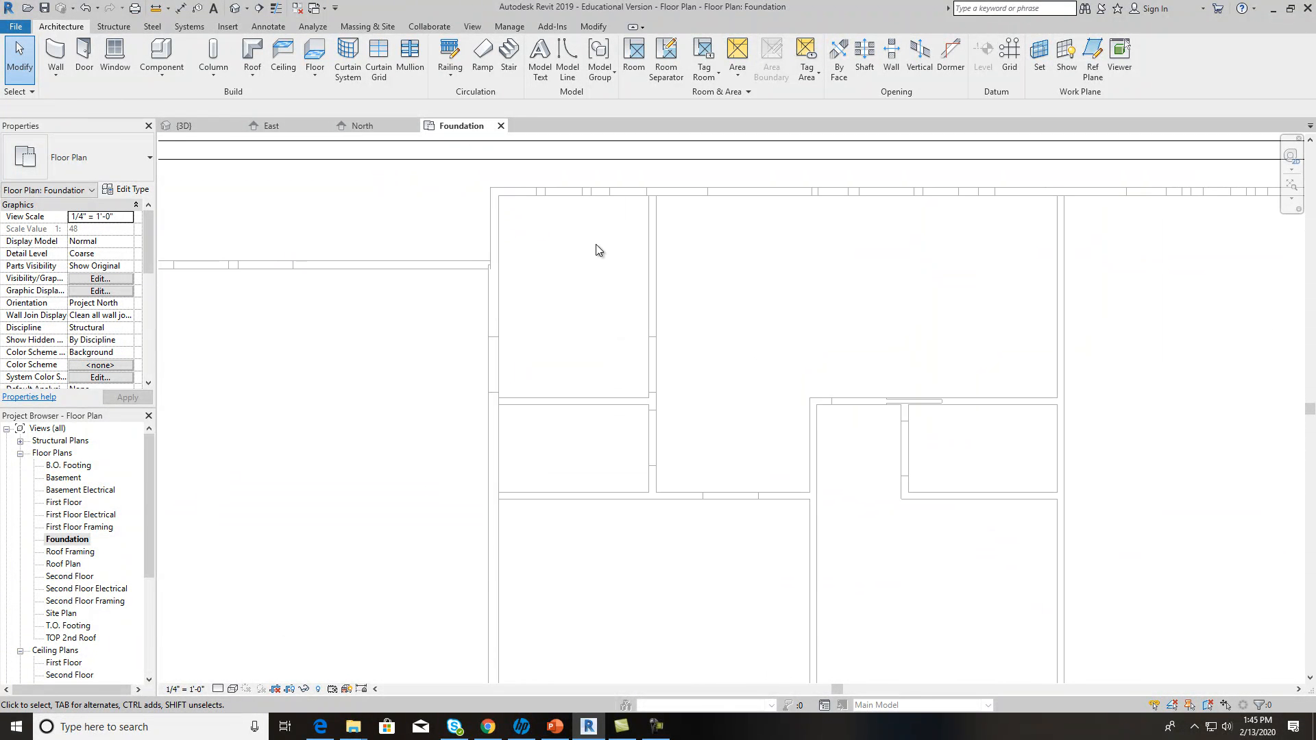
pyautogui.scroll(-1, 563, 242)
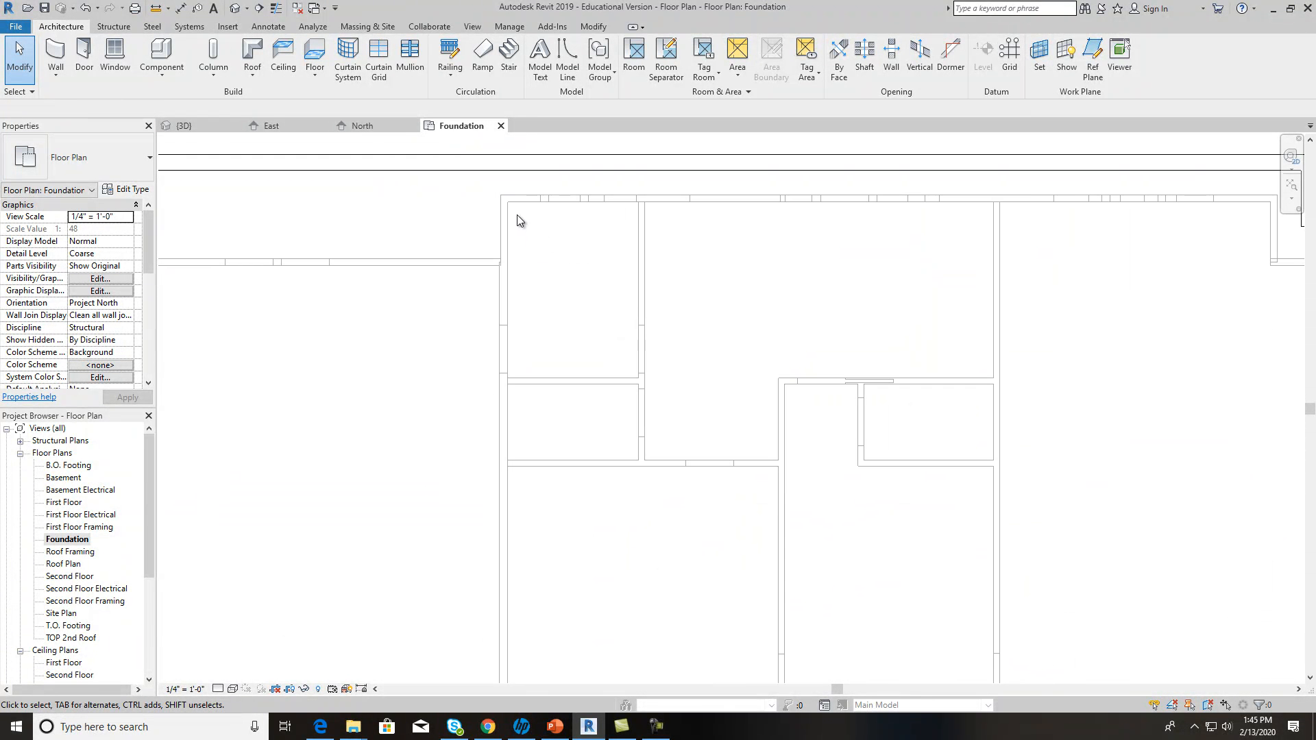
pyautogui.scroll(2, 518, 216)
pyautogui.scroll(-1, 522, 218)
pyautogui.moveTo(593, 274); pyautogui.dragTo(547, 330, button='middle')
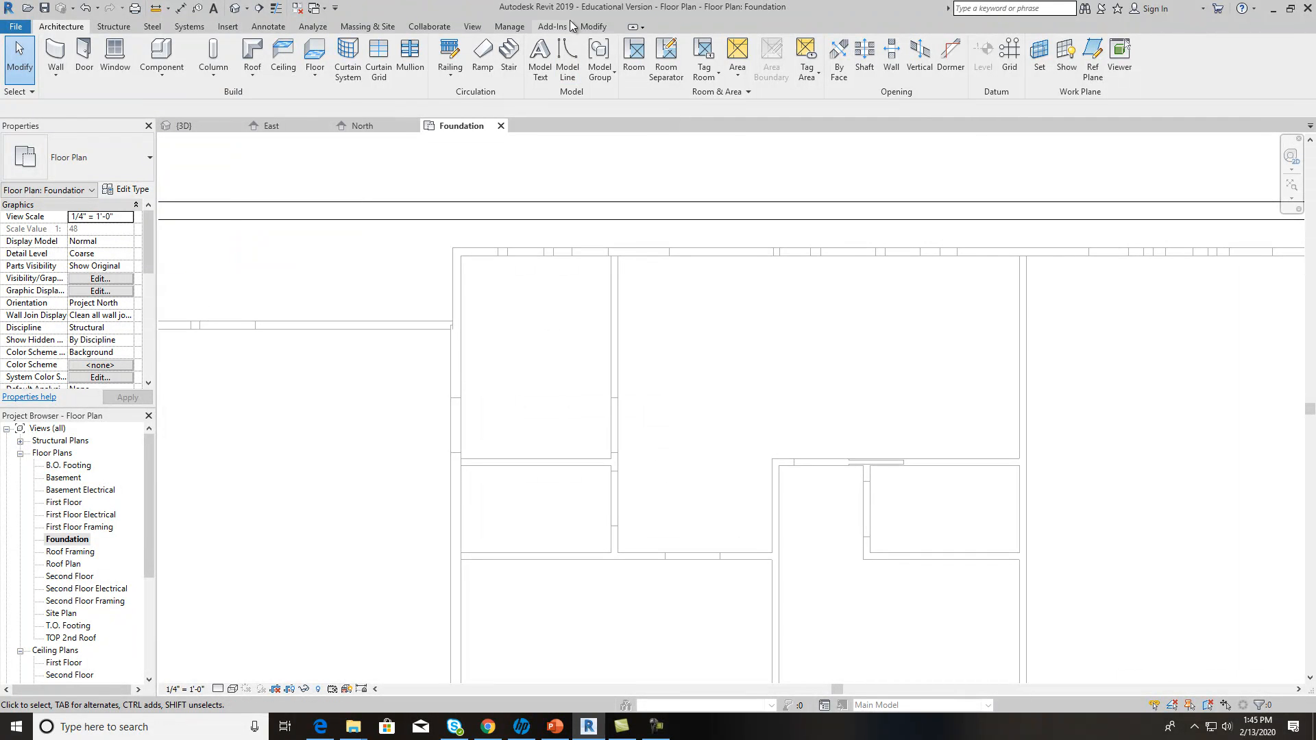
pyautogui.click(592, 26)
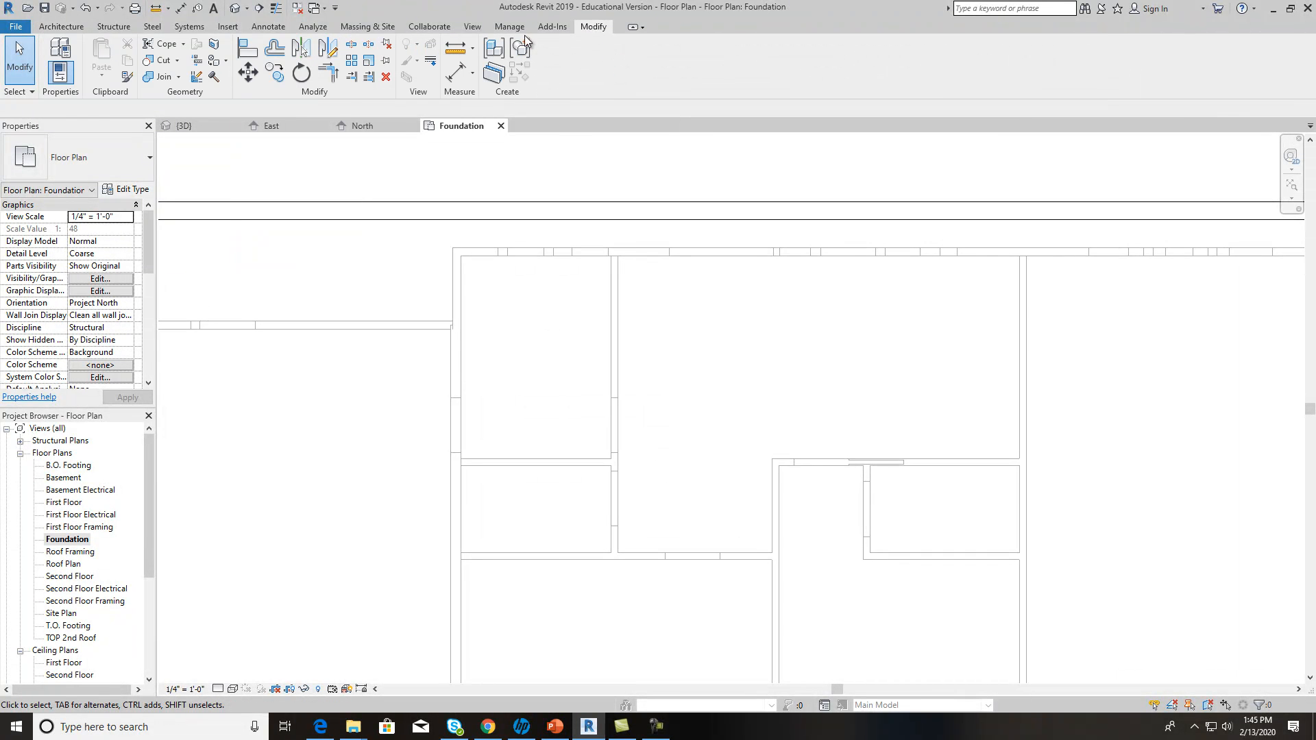
pyautogui.click(250, 55)
pyautogui.scroll(2, 636, 216)
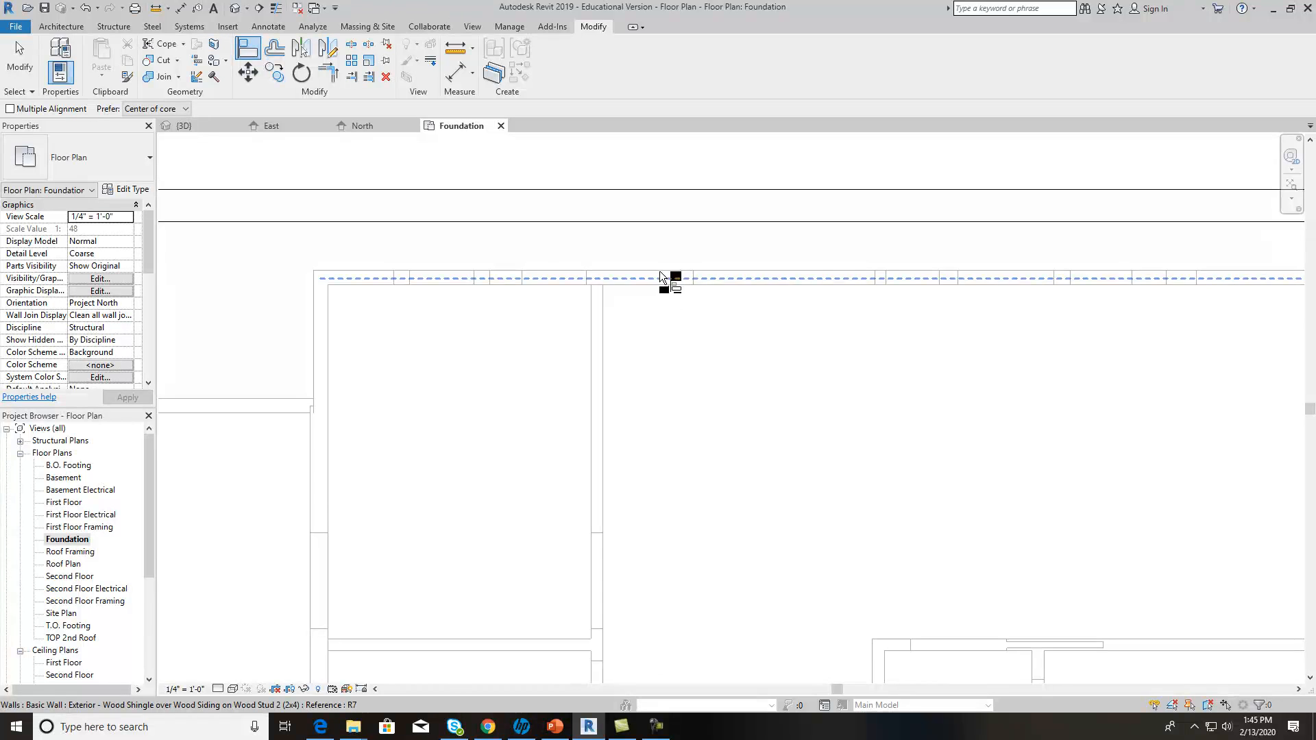
pyautogui.click(169, 132)
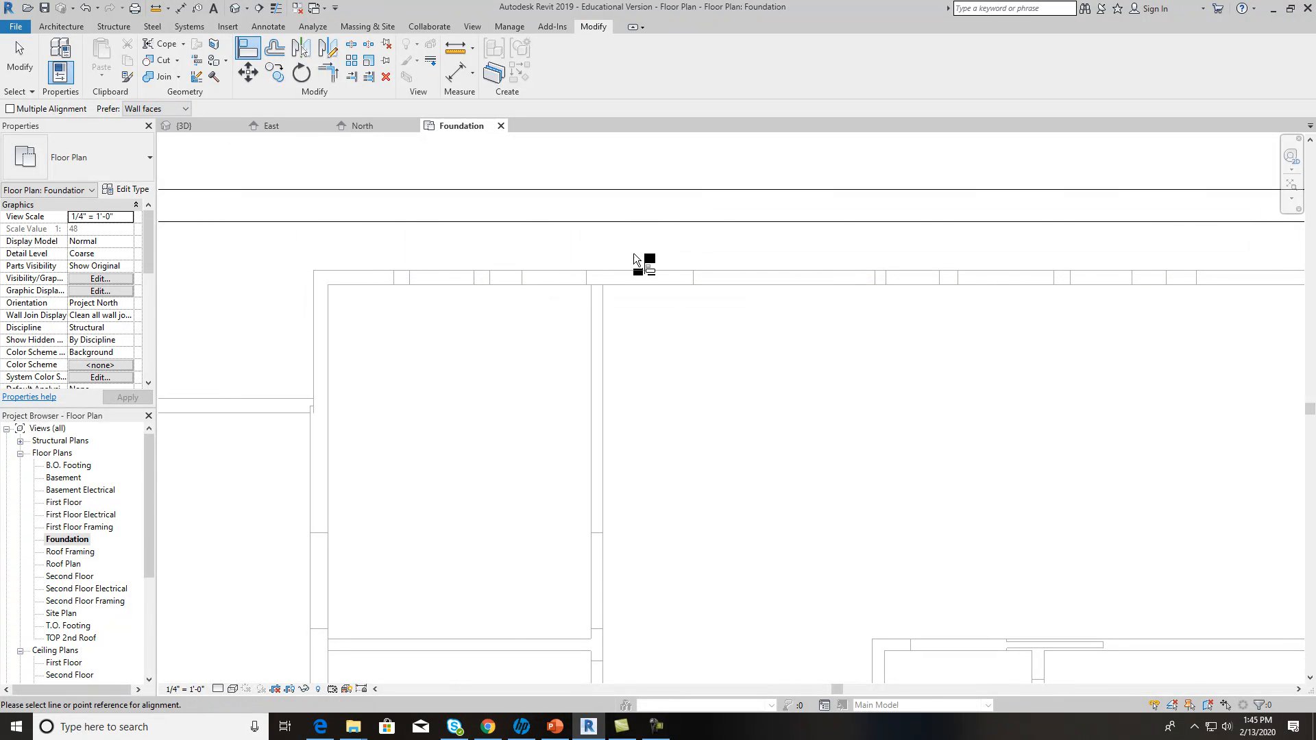
pyautogui.click(171, 109)
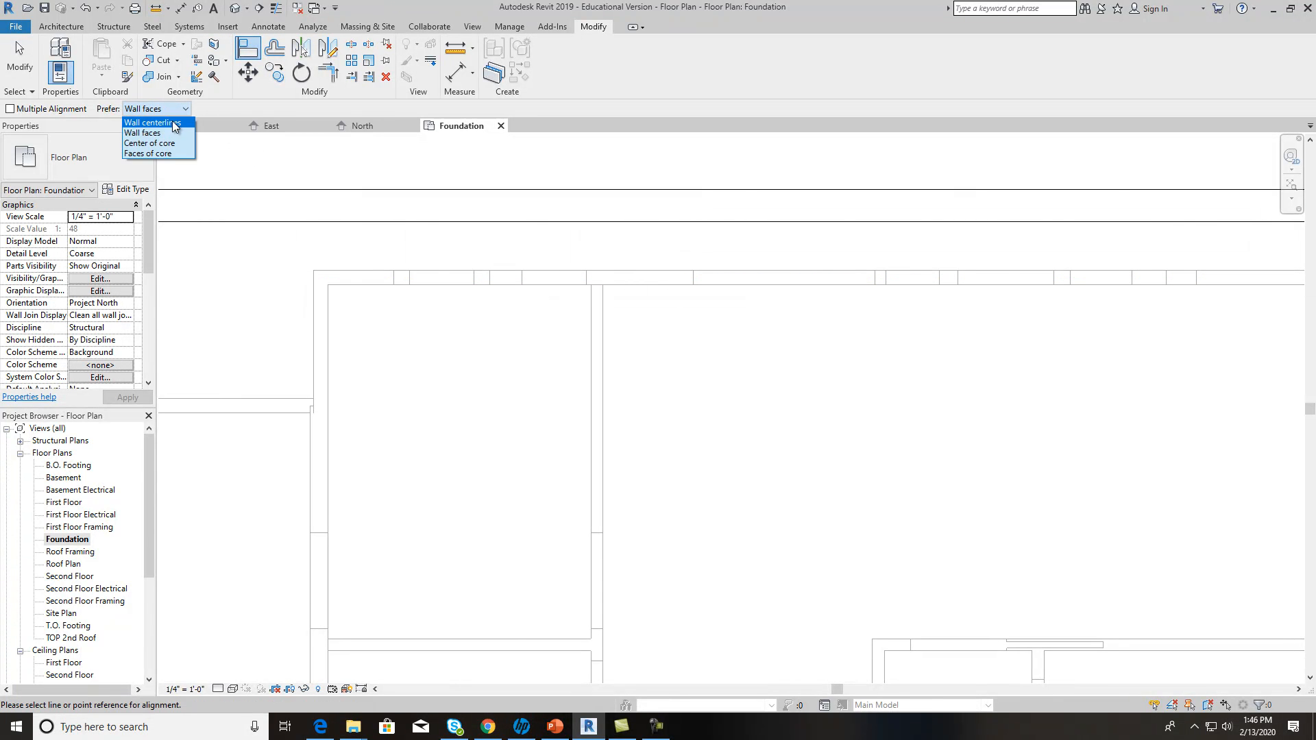
pyautogui.click(161, 134)
# Step: Align the upper foundation wall's outer face with the outer face of the house's upper exterior wall
pyautogui.scroll(4, 654, 279)
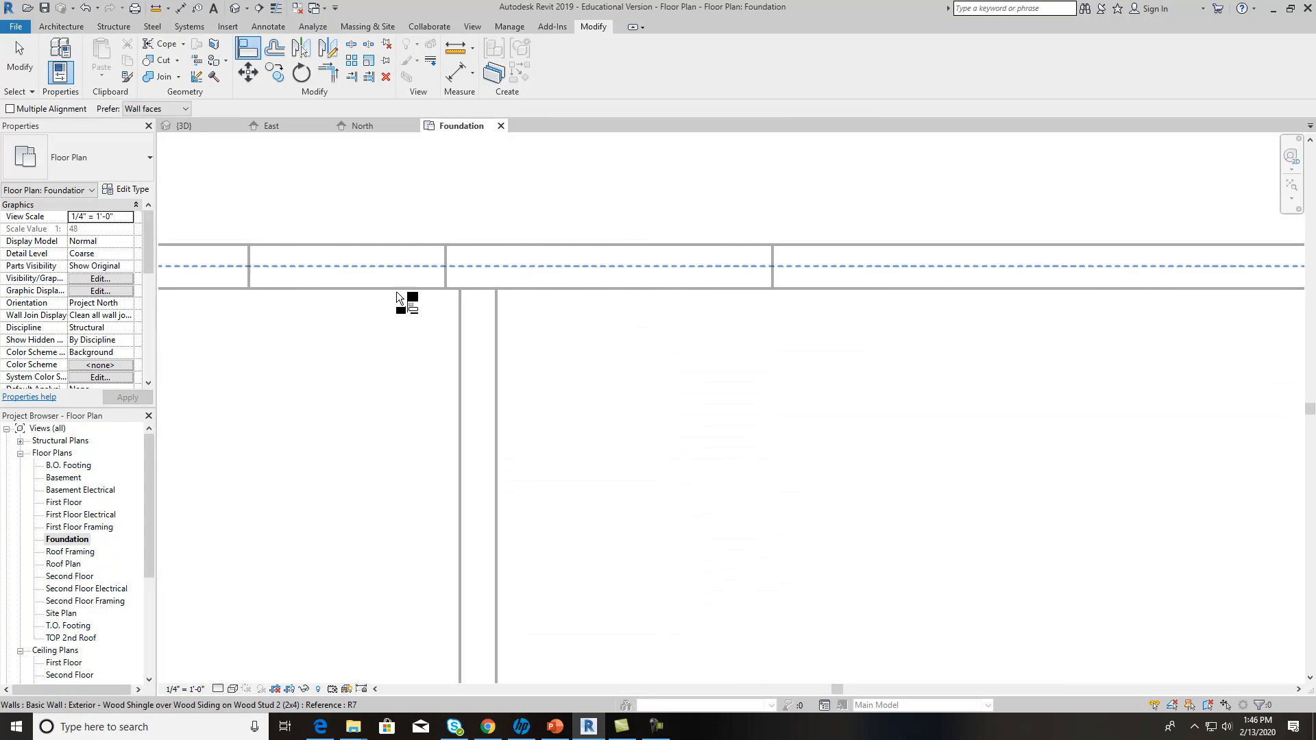
pyautogui.moveTo(149, 245); pyautogui.dragTo(154, 277)
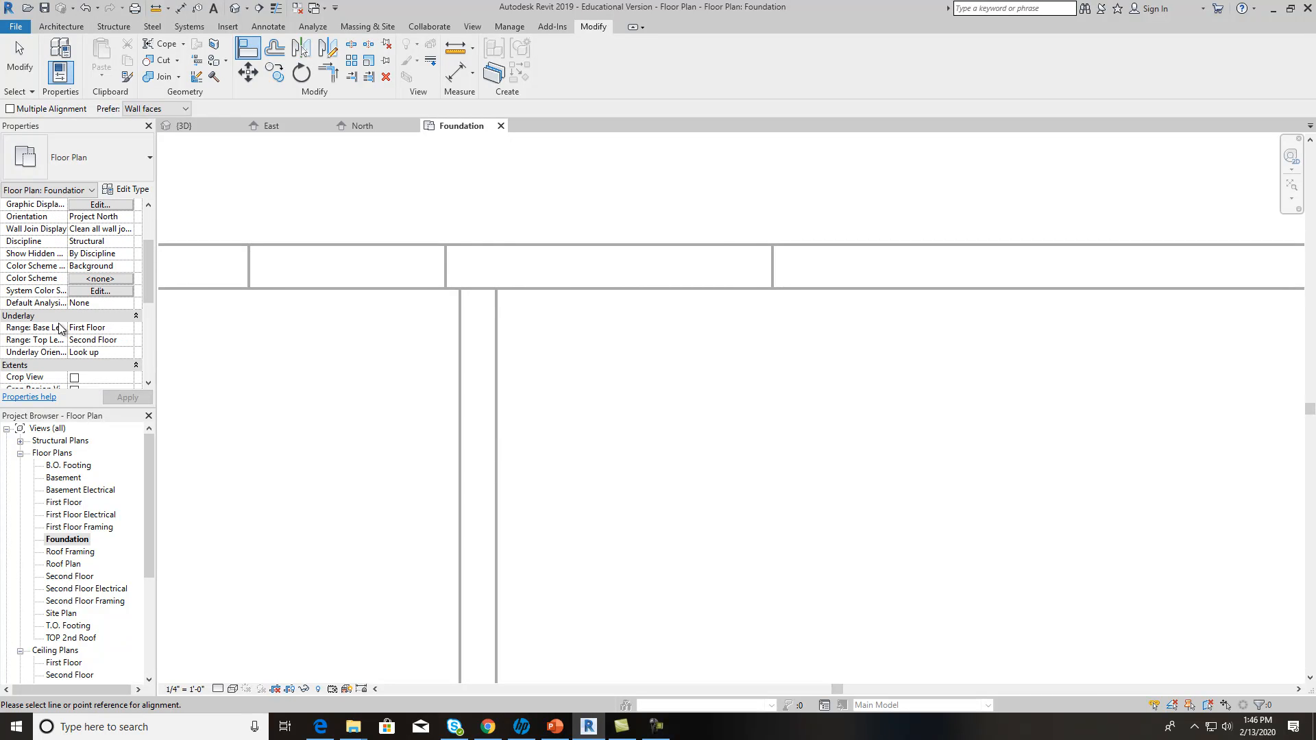
pyautogui.scroll(-2, 562, 196)
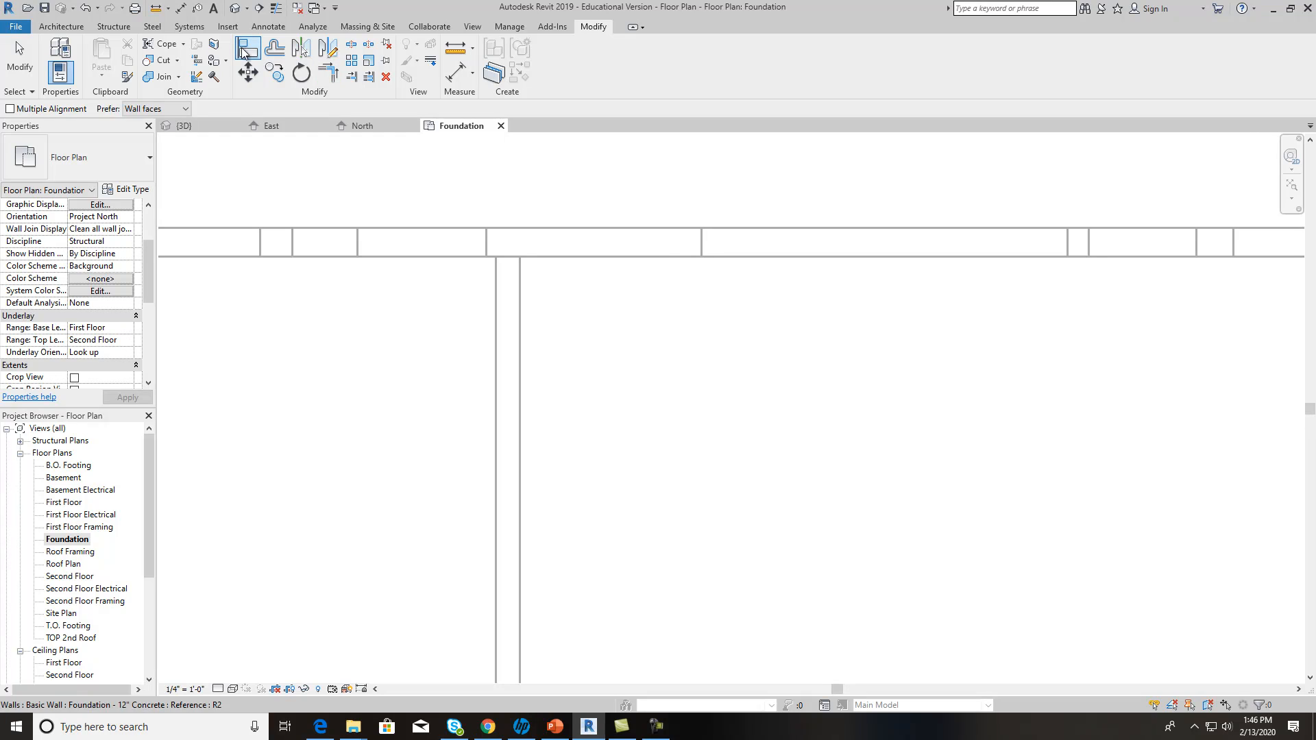
pyautogui.scroll(2, 669, 200)
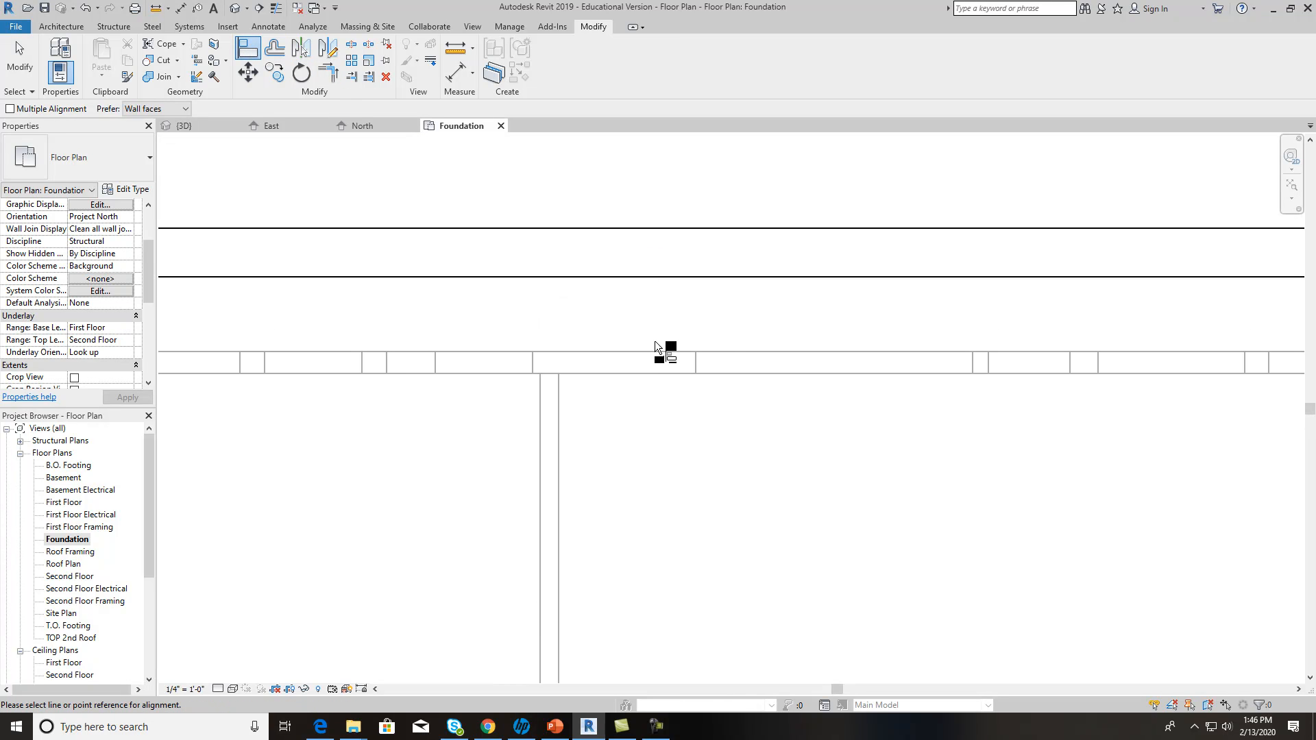
pyautogui.scroll(-2, 685, 295)
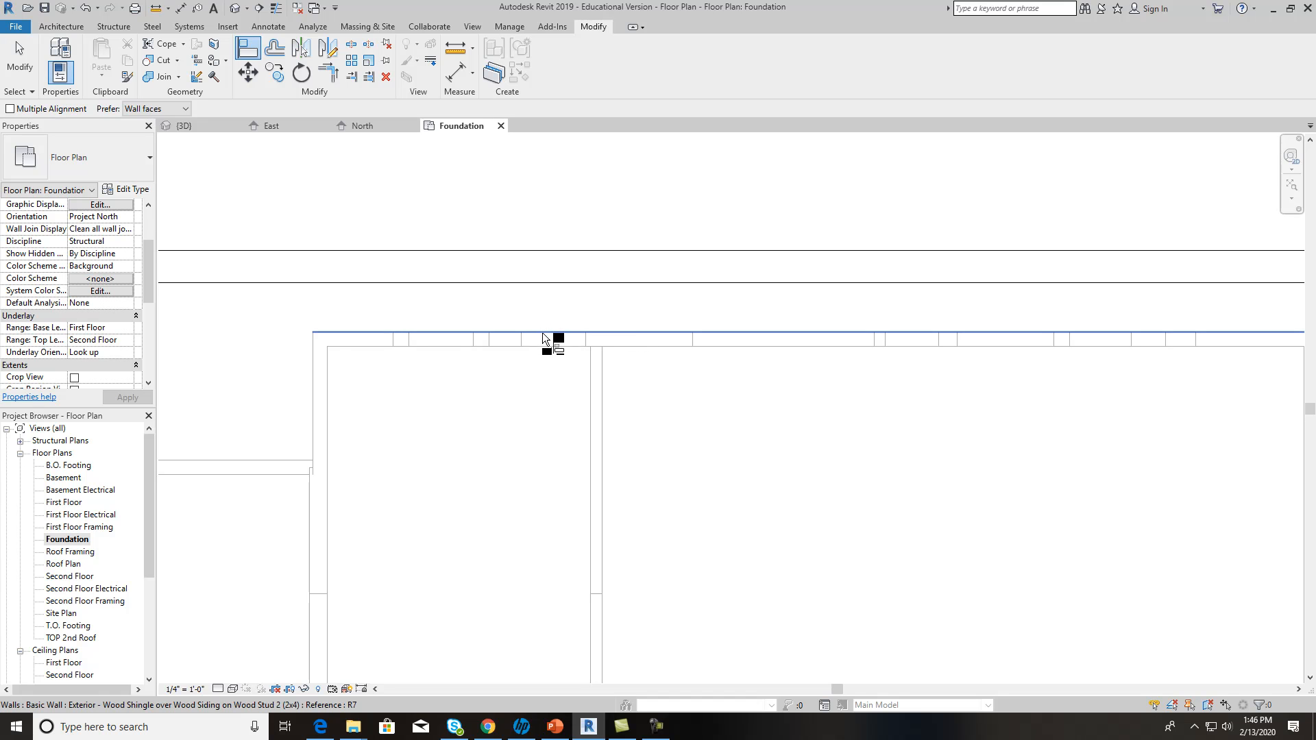
pyautogui.click(663, 331)
pyautogui.click(667, 250)
pyautogui.scroll(-5, 783, 261)
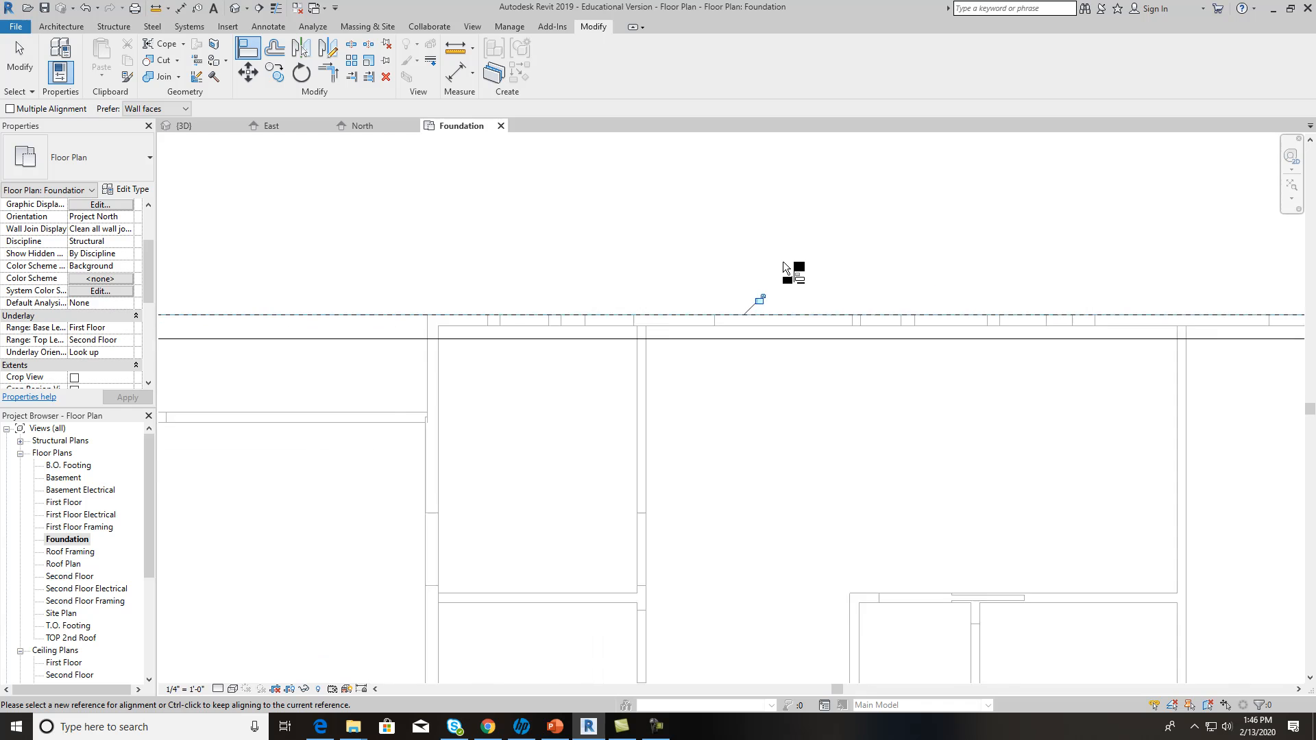
# Step: Try to align the short upper-right jog foundation wall with the outer face of the exterior wall at that jog
pyautogui.scroll(1, 892, 370)
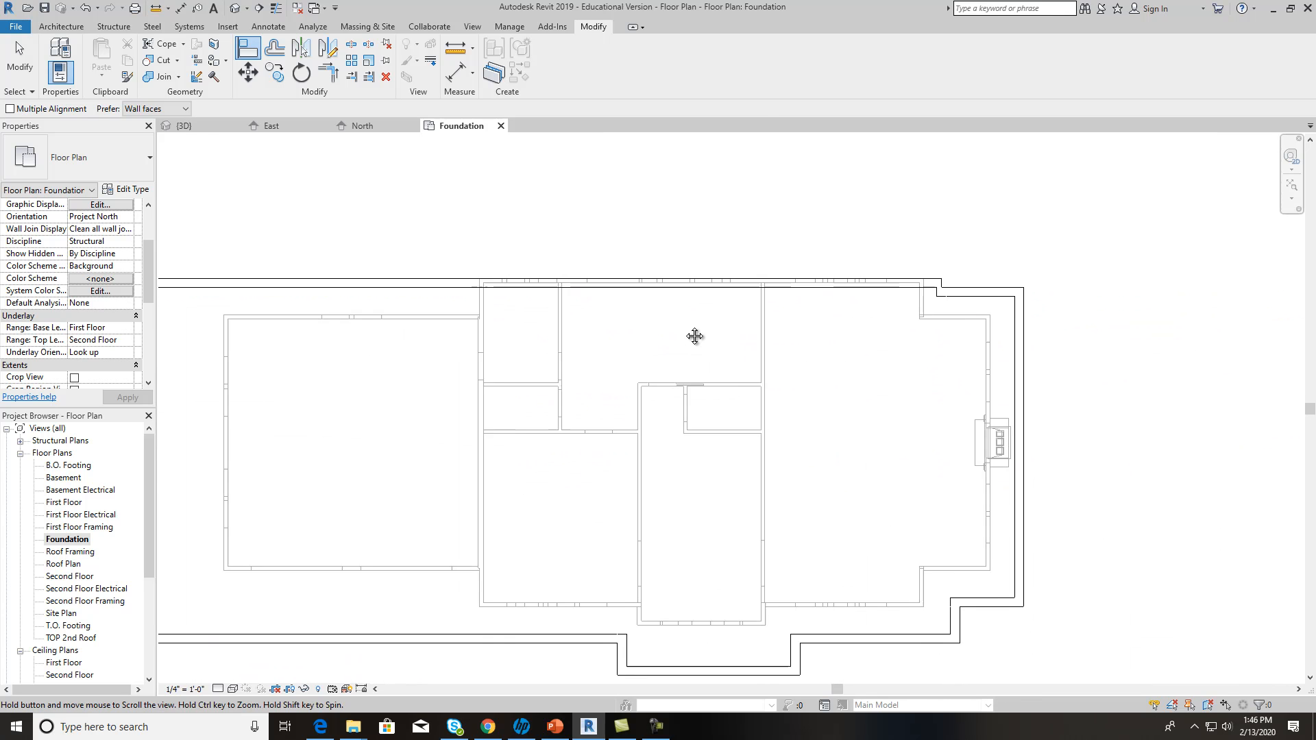
pyautogui.scroll(4, 899, 240)
pyautogui.scroll(2, 893, 254)
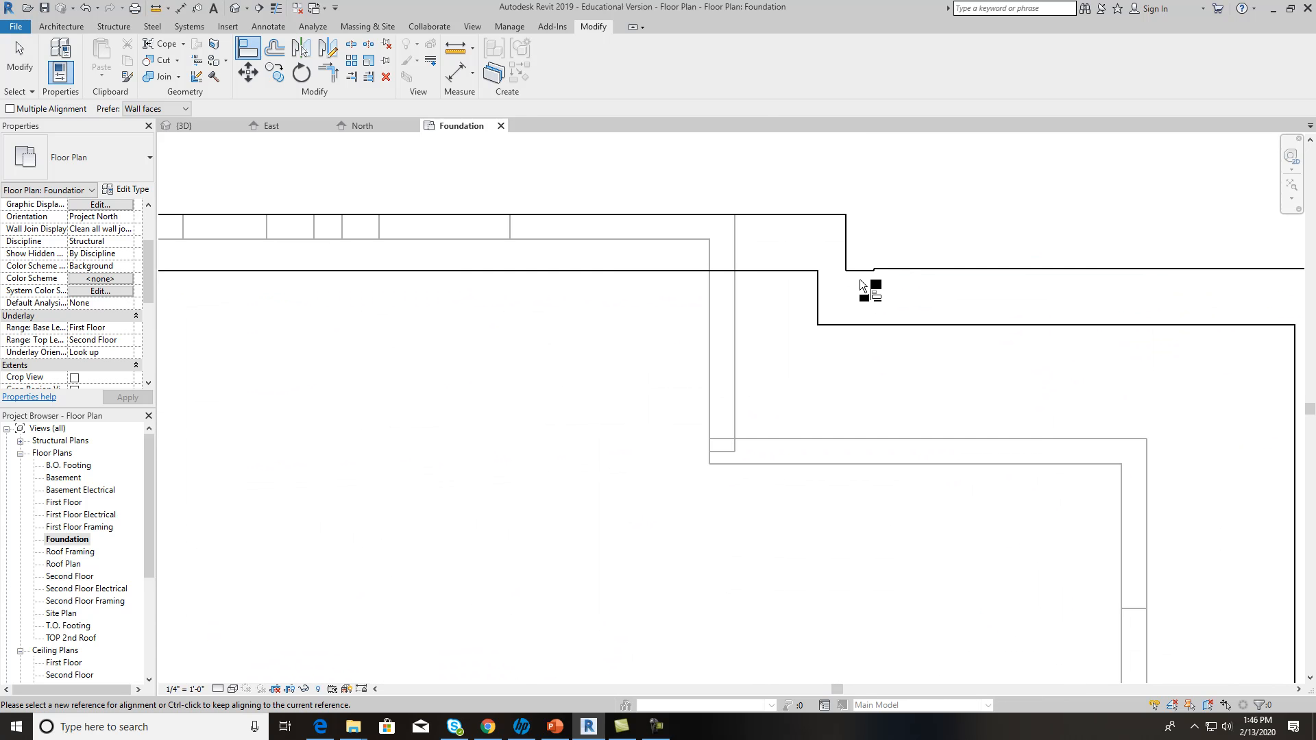
pyautogui.click(244, 52)
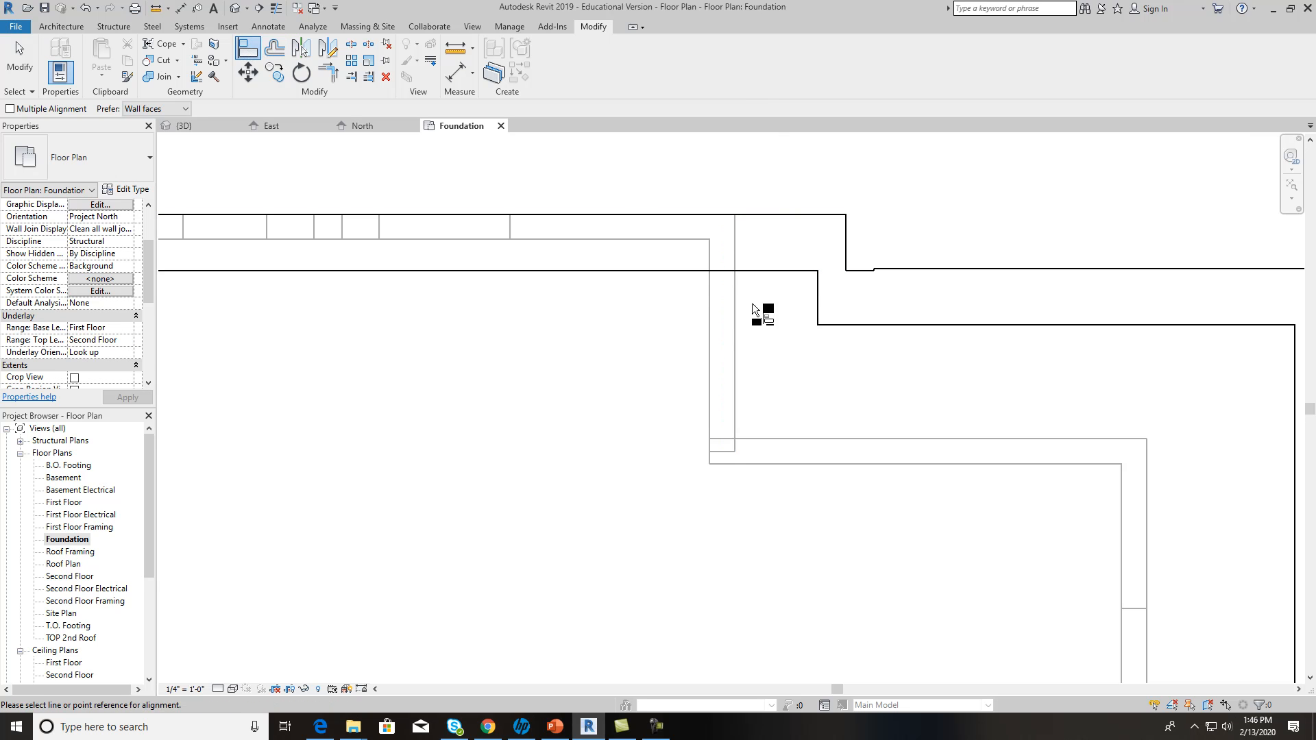
pyautogui.click(735, 316)
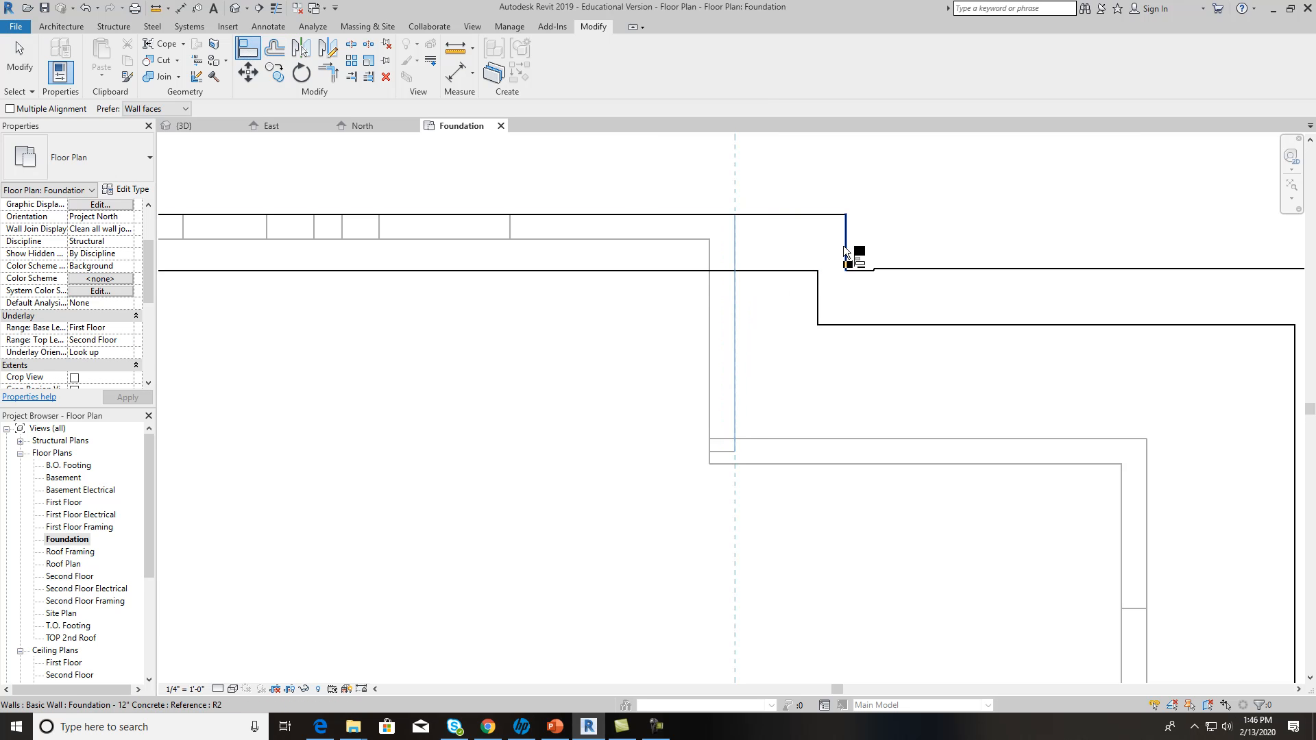
pyautogui.click(843, 247)
pyautogui.press('Escape')
pyautogui.press('Escape')
# Step: Move the horizontal foundation wall beyond the upper-right jog down toward the house, lengthening the jog
pyautogui.scroll(-2, 995, 368)
pyautogui.moveTo(995, 368); pyautogui.dragTo(866, 322, button='middle')
pyautogui.click(878, 296)
pyautogui.moveTo(879, 296); pyautogui.dragTo(875, 334)
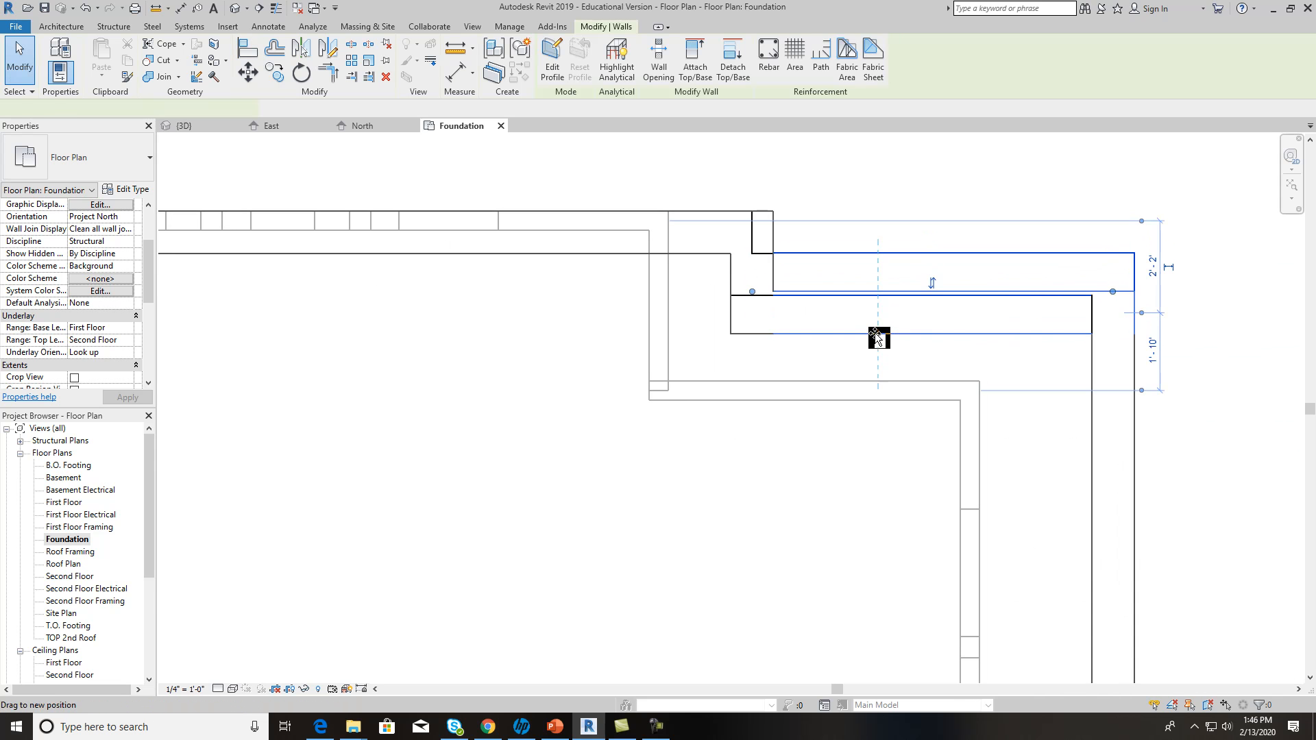
pyautogui.click(904, 182)
# Step: Align the upper-right jog foundation wall and the horizontal wall beyond it with the outer faces of the exterior walls
pyautogui.click(253, 52)
pyautogui.click(668, 293)
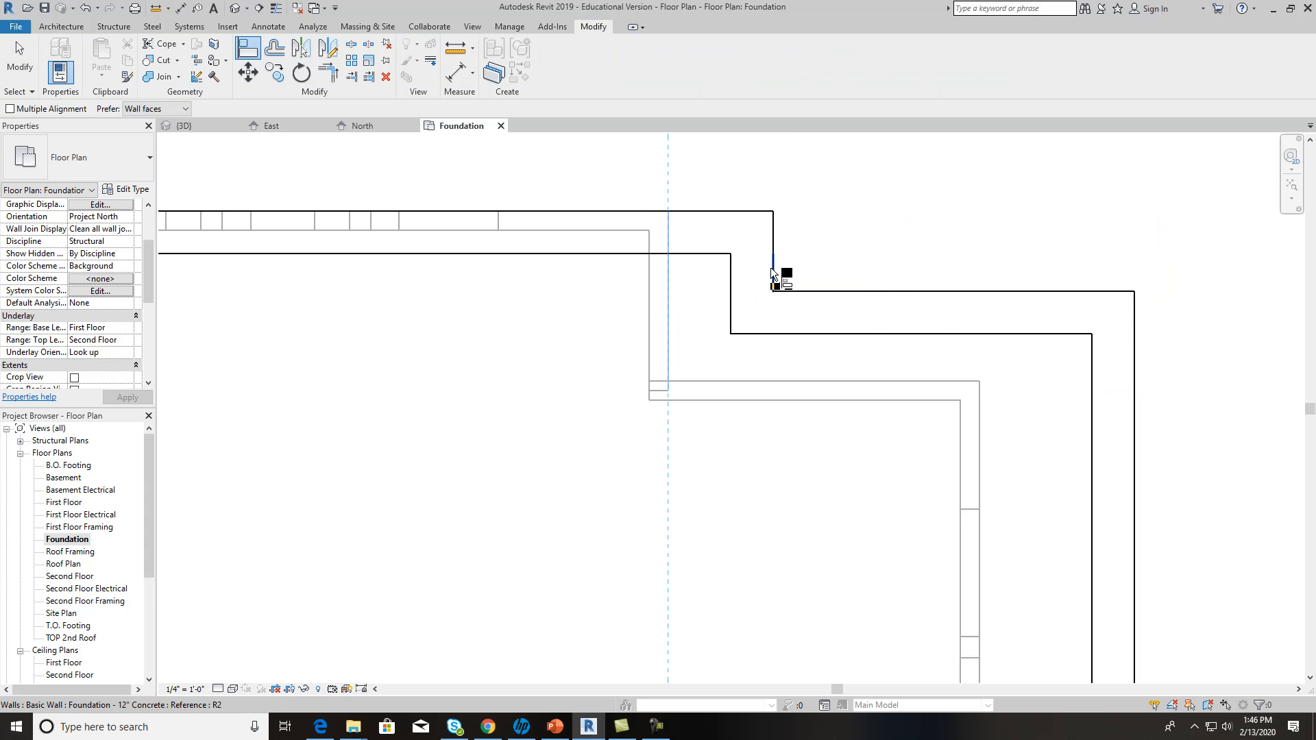
pyautogui.click(772, 269)
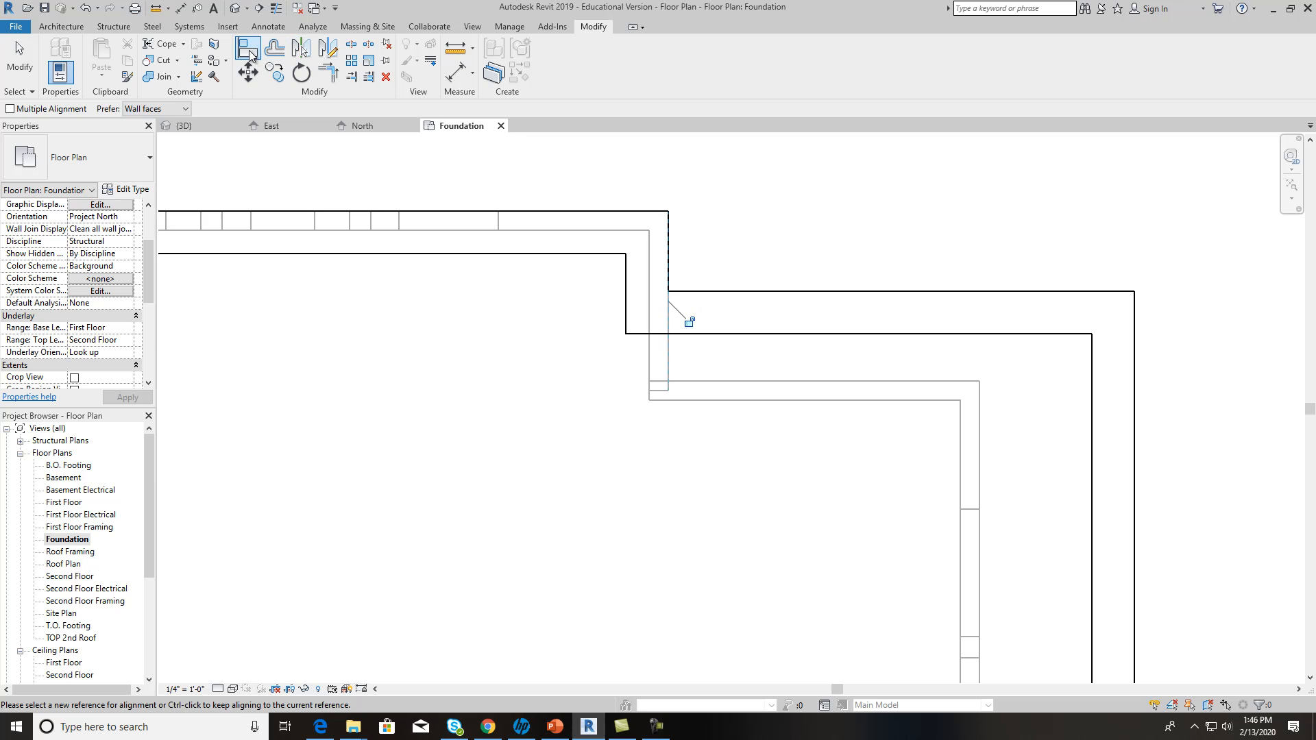
pyautogui.click(857, 381)
pyautogui.click(824, 288)
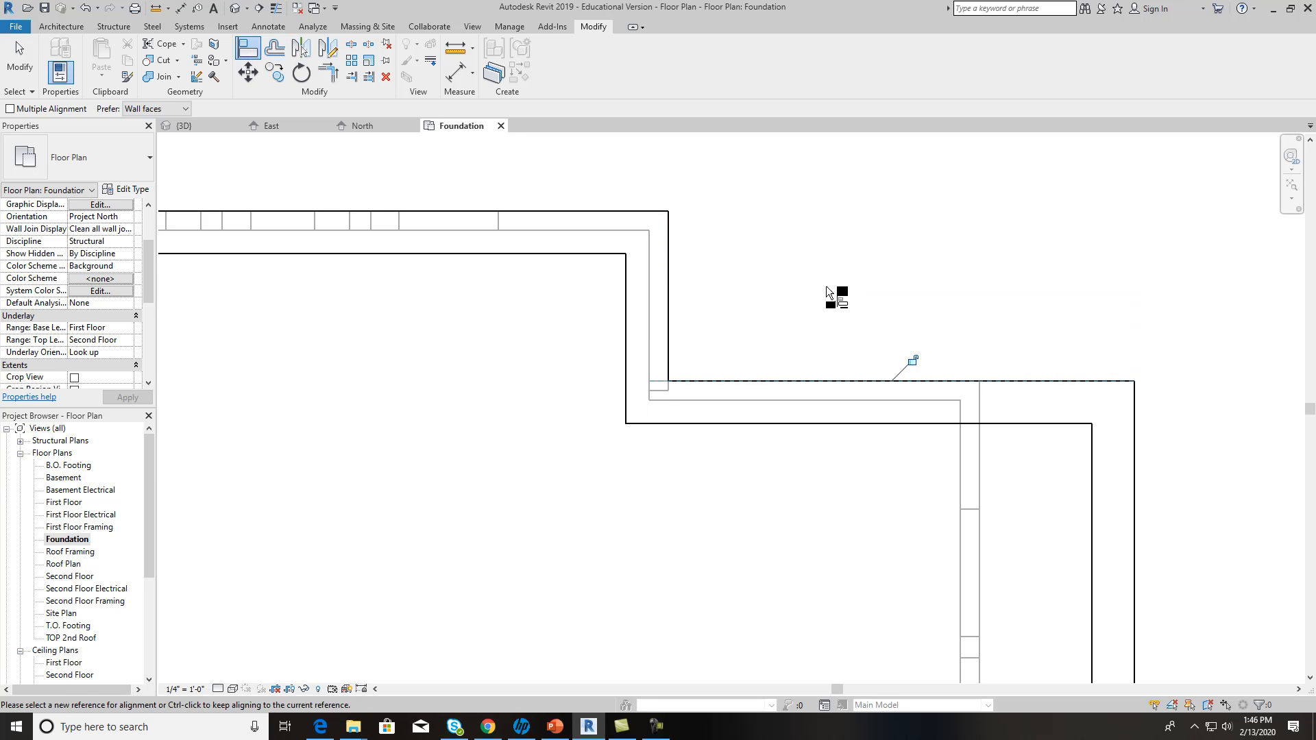
# Step: Align the right-hand foundation wall's outer face with the outer face of the house's right exterior wall
pyautogui.moveTo(1027, 472); pyautogui.dragTo(819, 320, button='middle')
pyautogui.click(770, 318)
pyautogui.click(922, 332)
# Step: Align the short horizontal foundation wall at the lower-right corner with the outer face of the exterior wall above it
pyautogui.scroll(-1, 939, 331)
pyautogui.scroll(-1, 997, 486)
pyautogui.moveTo(999, 490); pyautogui.dragTo(935, 244, button='middle')
pyautogui.scroll(-1, 943, 235)
pyautogui.moveTo(959, 417); pyautogui.dragTo(987, 153, button='middle')
pyautogui.scroll(2, 814, 322)
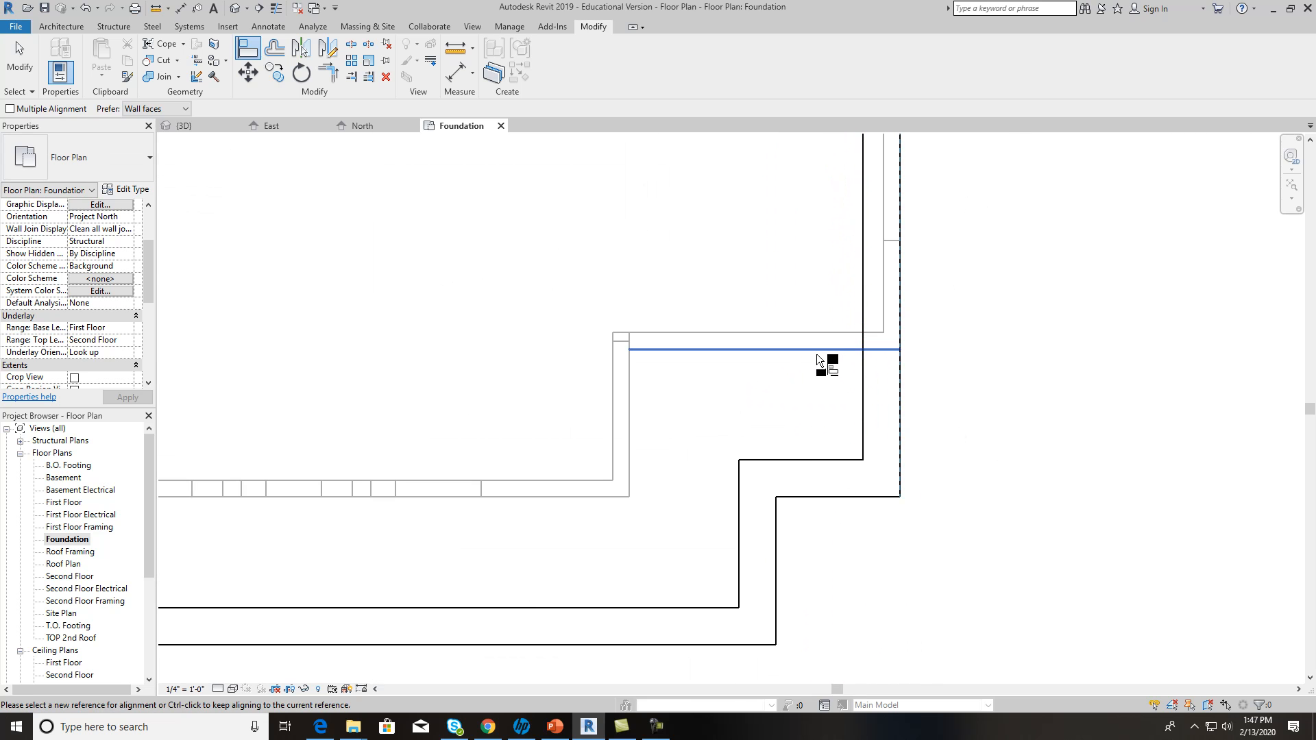
pyautogui.click(814, 348)
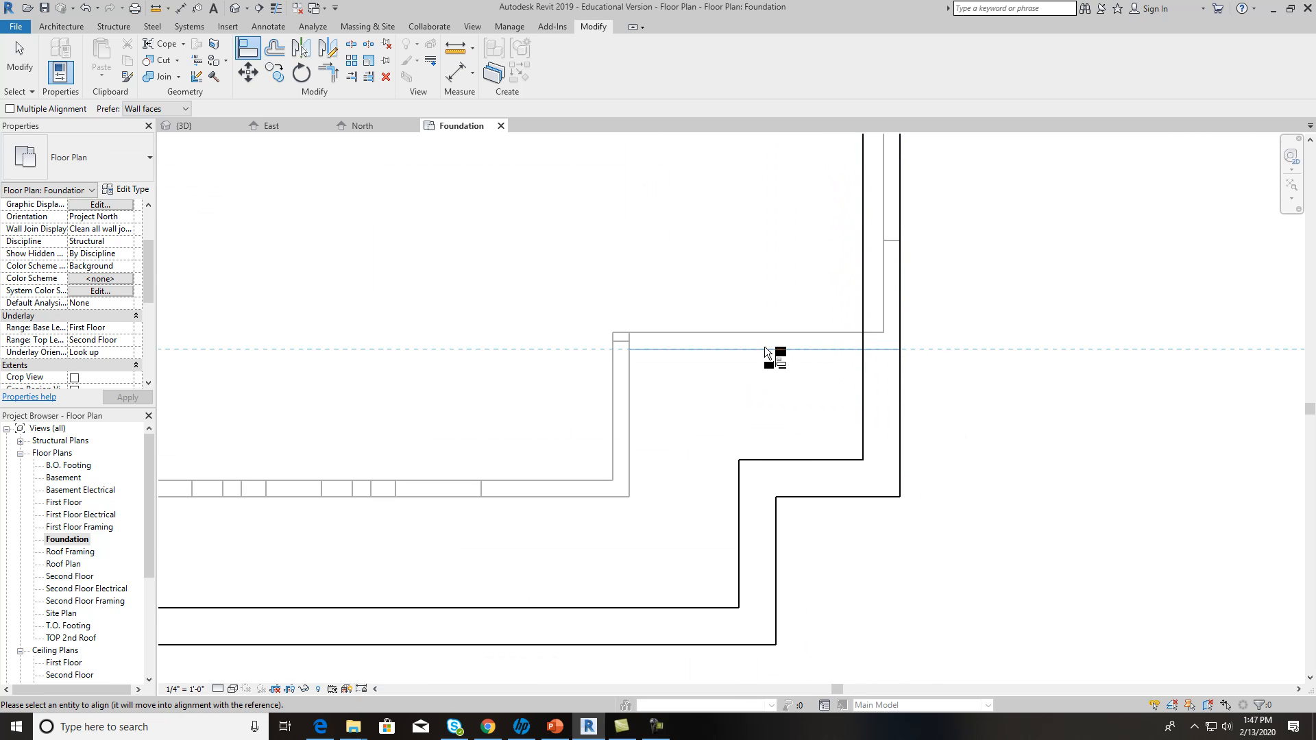
pyautogui.click(833, 496)
# Step: Align the lower-right jog foundation wall and the lower wall beside it with the outer faces of the exterior walls
pyautogui.click(631, 412)
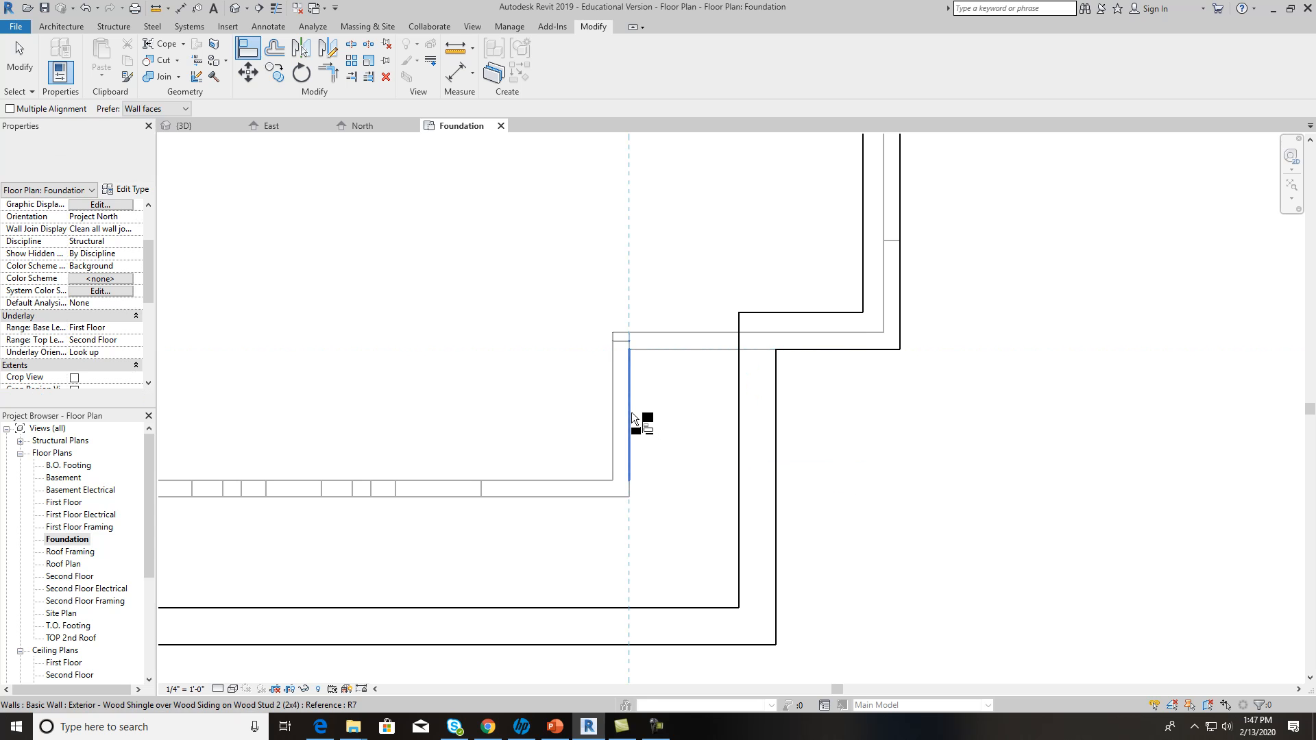
pyautogui.click(774, 415)
pyautogui.click(554, 497)
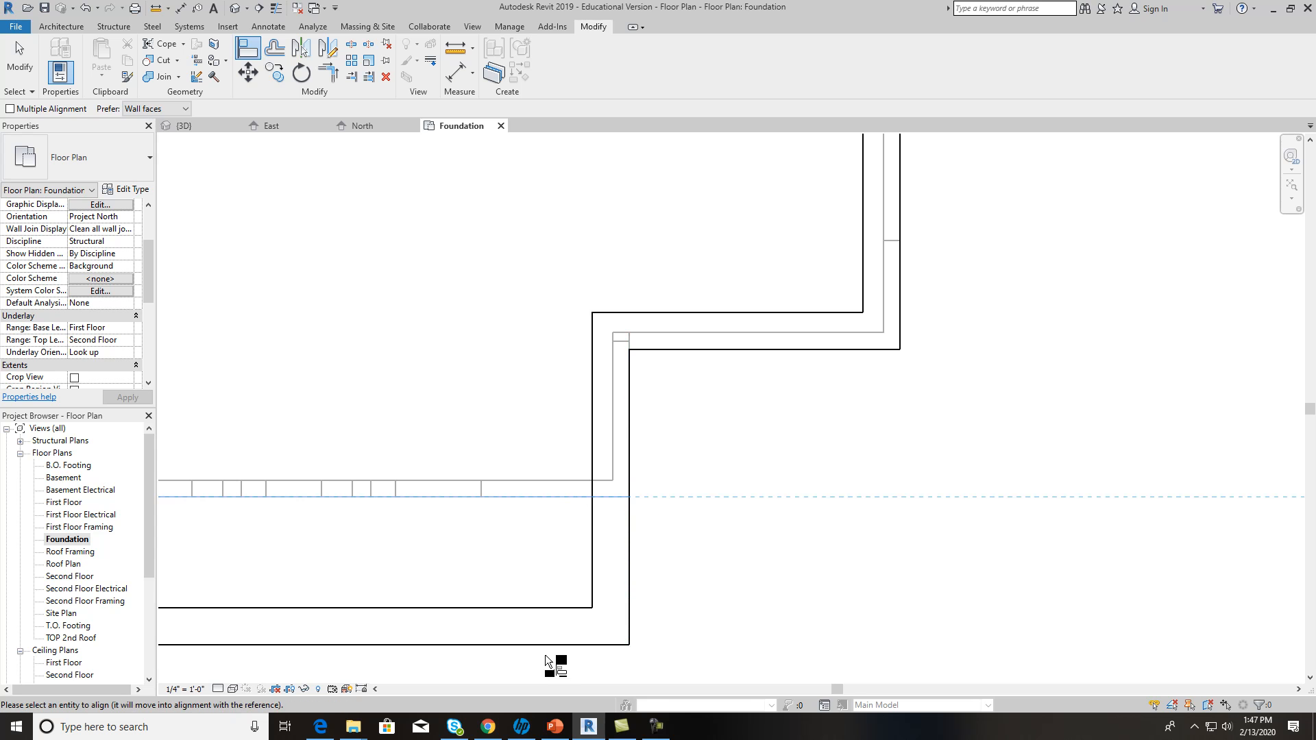
pyautogui.click(546, 643)
# Step: Align the right side foundation wall of the lower bump-out with the bump-out's outer exterior wall face
pyautogui.scroll(-4, 750, 519)
pyautogui.moveTo(745, 519); pyautogui.dragTo(1058, 462, button='middle')
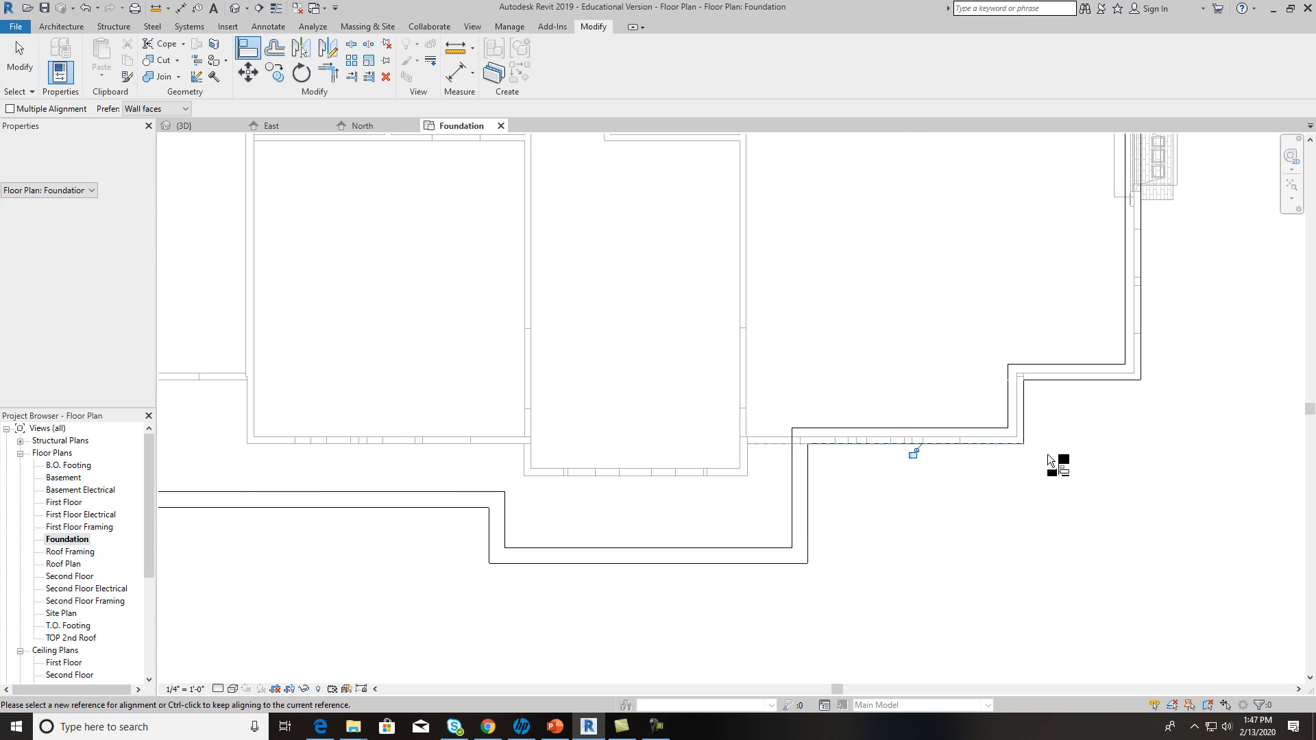
pyautogui.scroll(2, 779, 492)
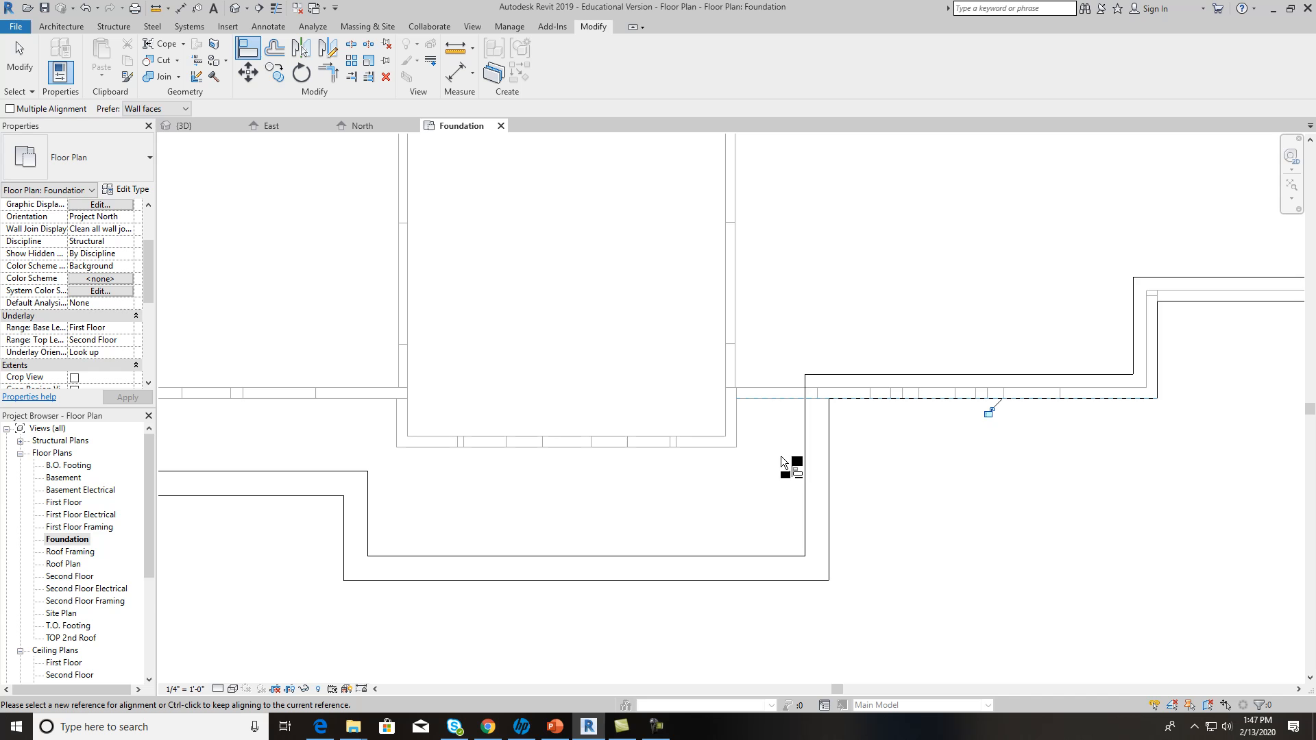
pyautogui.scroll(1, 780, 456)
pyautogui.click(726, 408)
pyautogui.click(844, 424)
# Step: Try to align the bump-out's lower foundation wall with the bump-out's outer exterior wall face
pyautogui.click(668, 443)
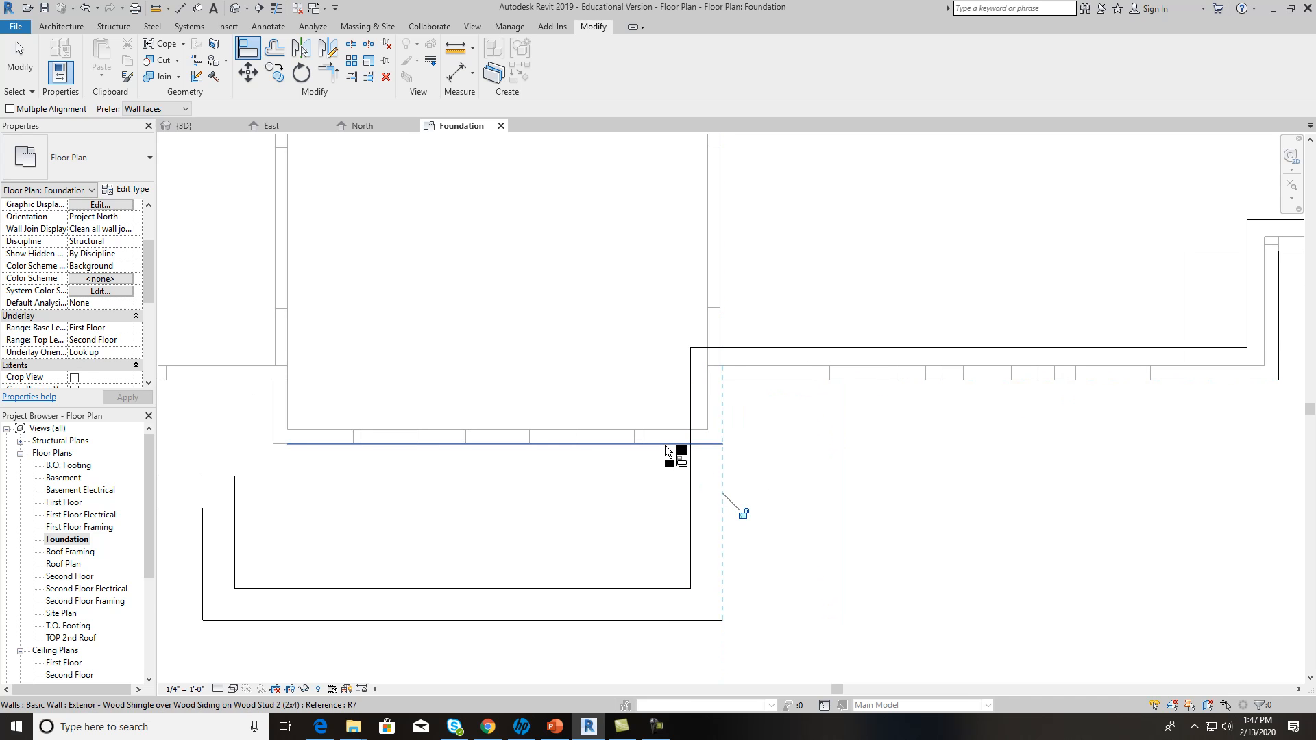
pyautogui.click(638, 620)
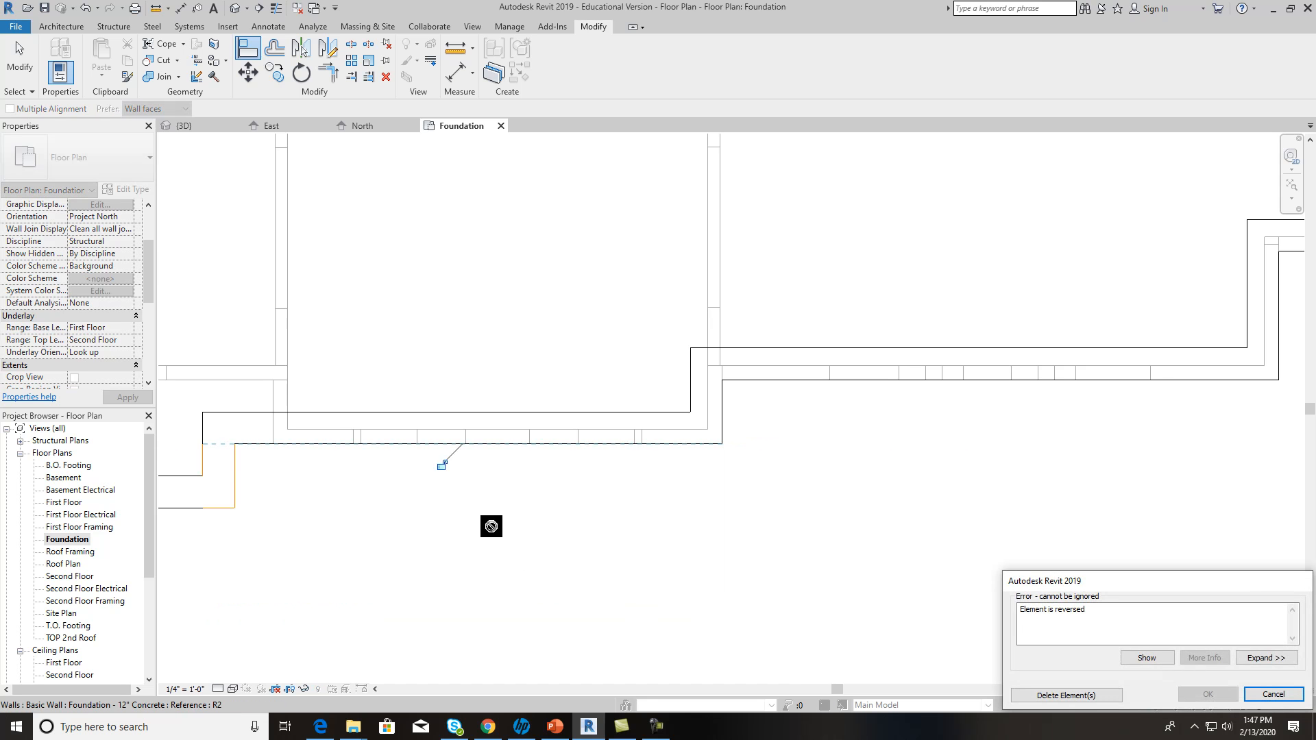
pyautogui.click(1272, 694)
# Step: Move the lower foundation wall to the left of the bump-out up, close to the house's exterior wall
pyautogui.scroll(-2, 390, 500)
pyautogui.moveTo(426, 514); pyautogui.dragTo(742, 522, button='middle')
pyautogui.press('Escape')
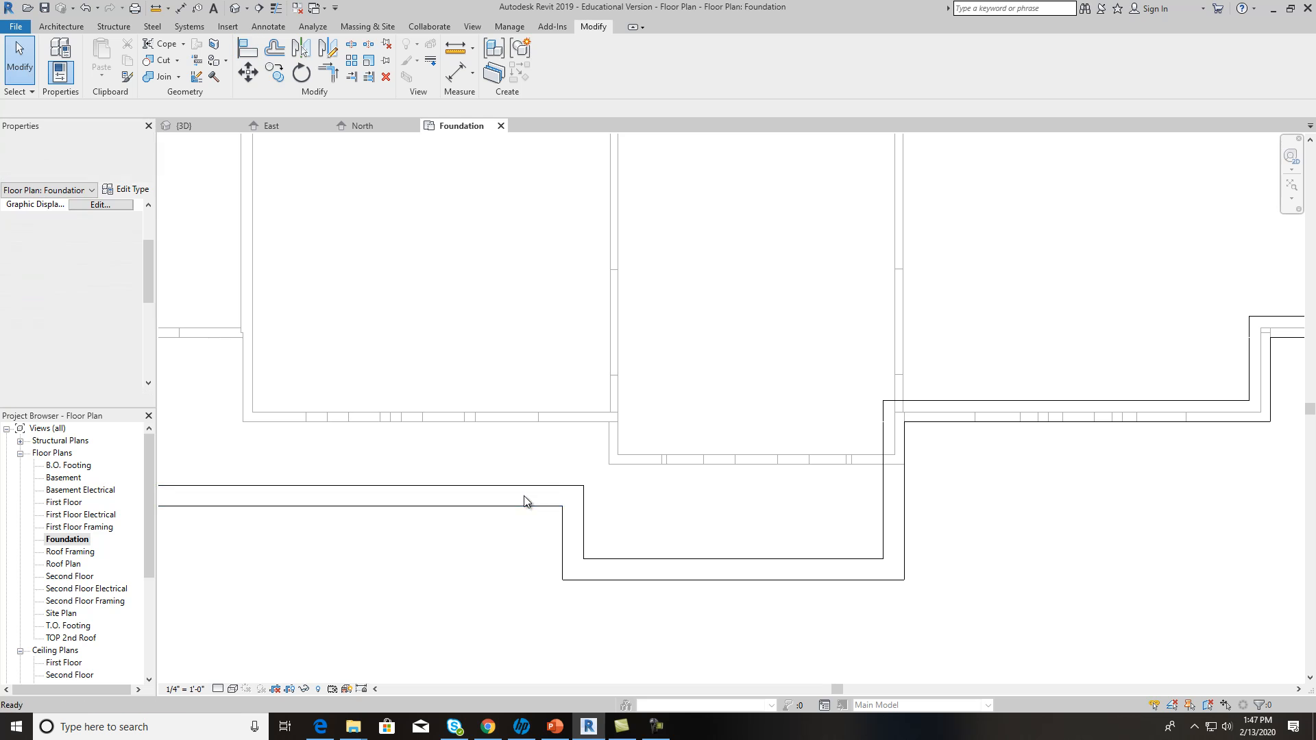
pyautogui.moveTo(523, 488); pyautogui.dragTo(528, 442)
pyautogui.click(709, 529)
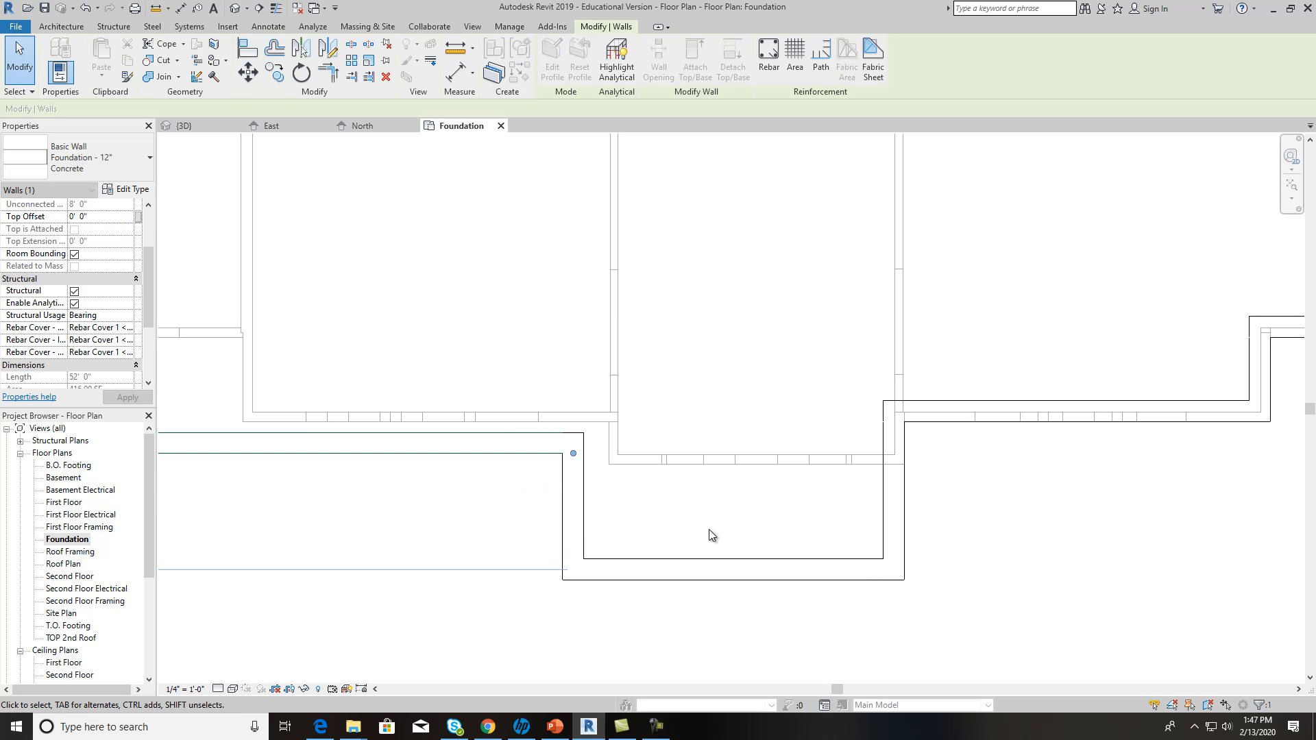
# Step: Align the bump-out's lower foundation wall with the outer face of the bump-out's exterior wall
pyautogui.click(248, 50)
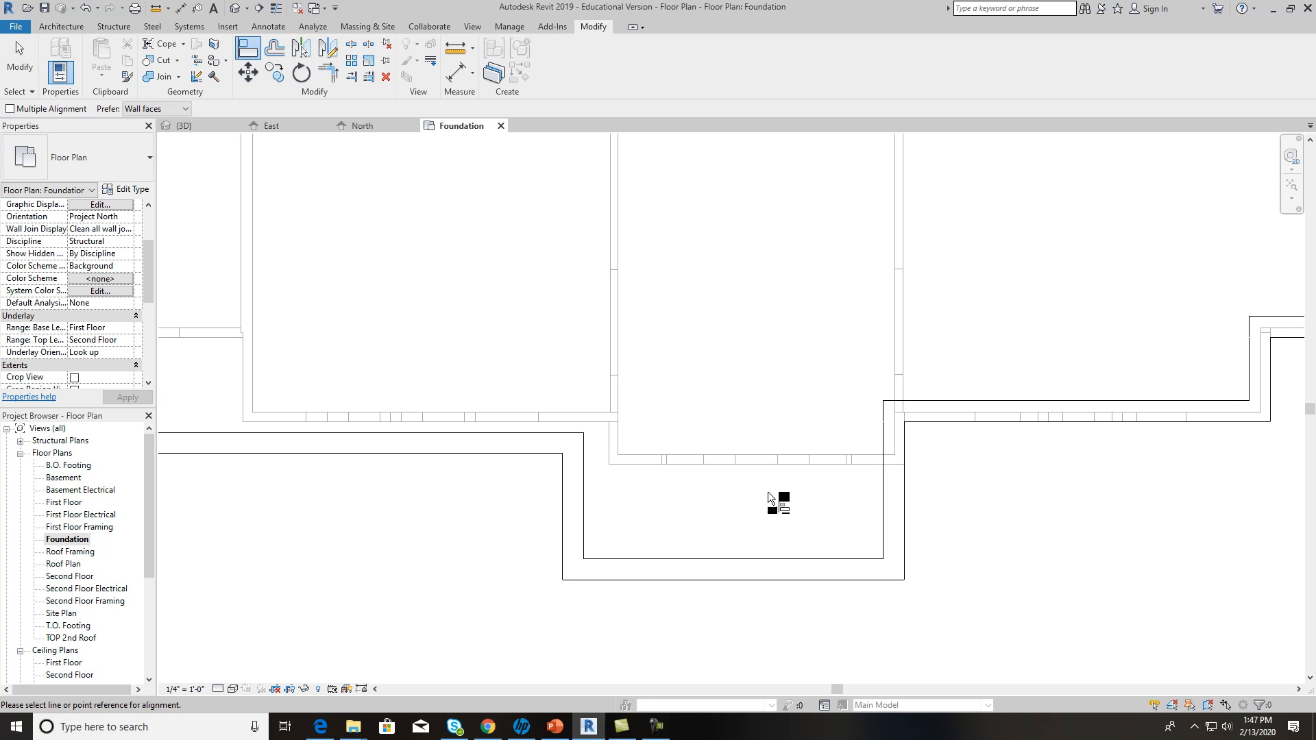
pyautogui.click(747, 466)
pyautogui.click(784, 582)
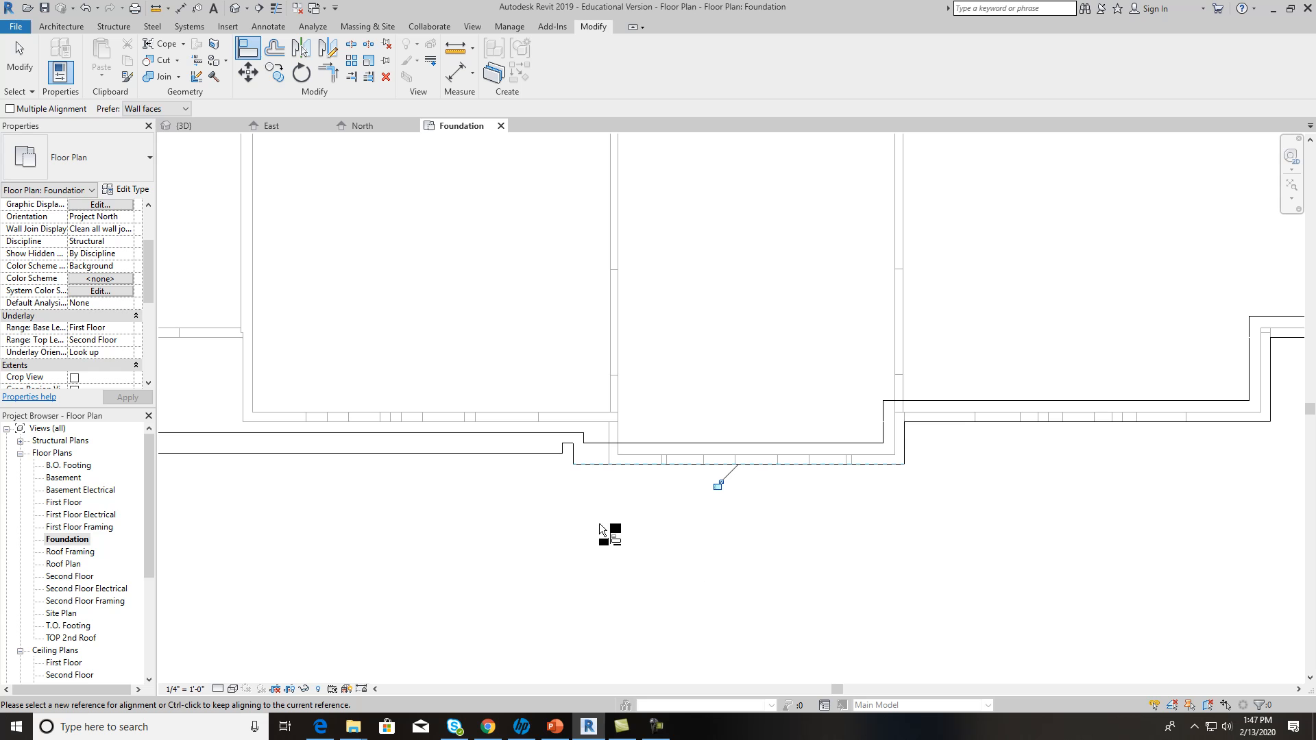
# Step: Align the upper face of the lower-left foundation wall with the outer face of the exterior wall beside the bump-out
pyautogui.scroll(3, 577, 478)
pyautogui.click(525, 384)
pyautogui.click(529, 401)
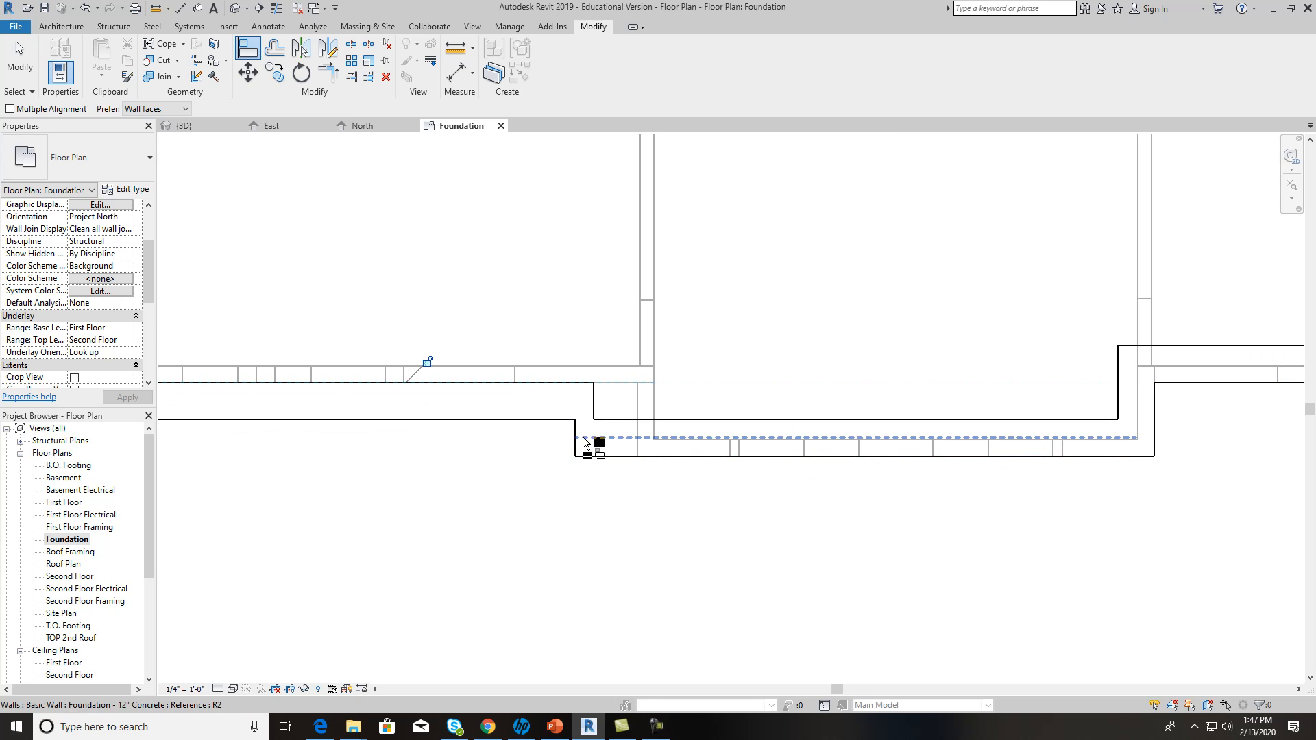
# Step: Try to align the bump-out's left side foundation wall with the outer face of its exterior wall
pyautogui.click(636, 403)
pyautogui.click(577, 426)
pyautogui.scroll(5, 573, 418)
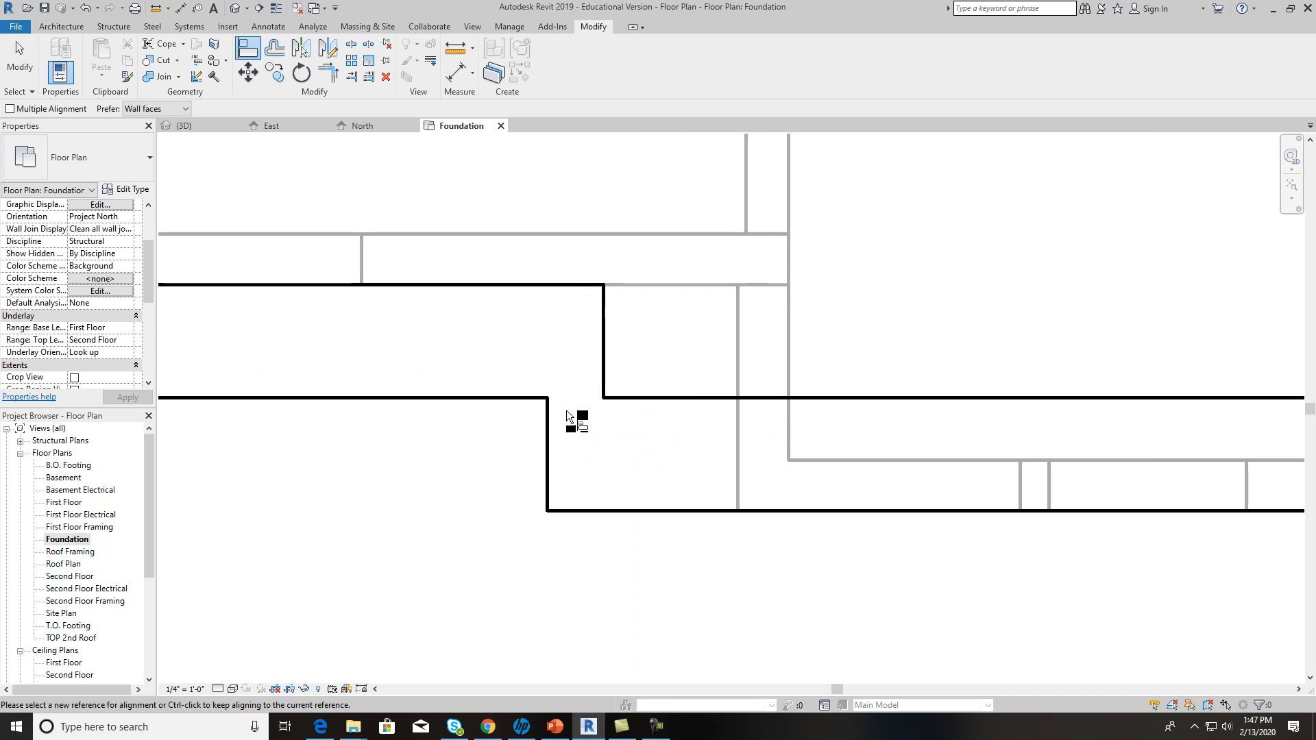
pyautogui.click(735, 367)
pyautogui.press('Escape')
pyautogui.press('Escape')
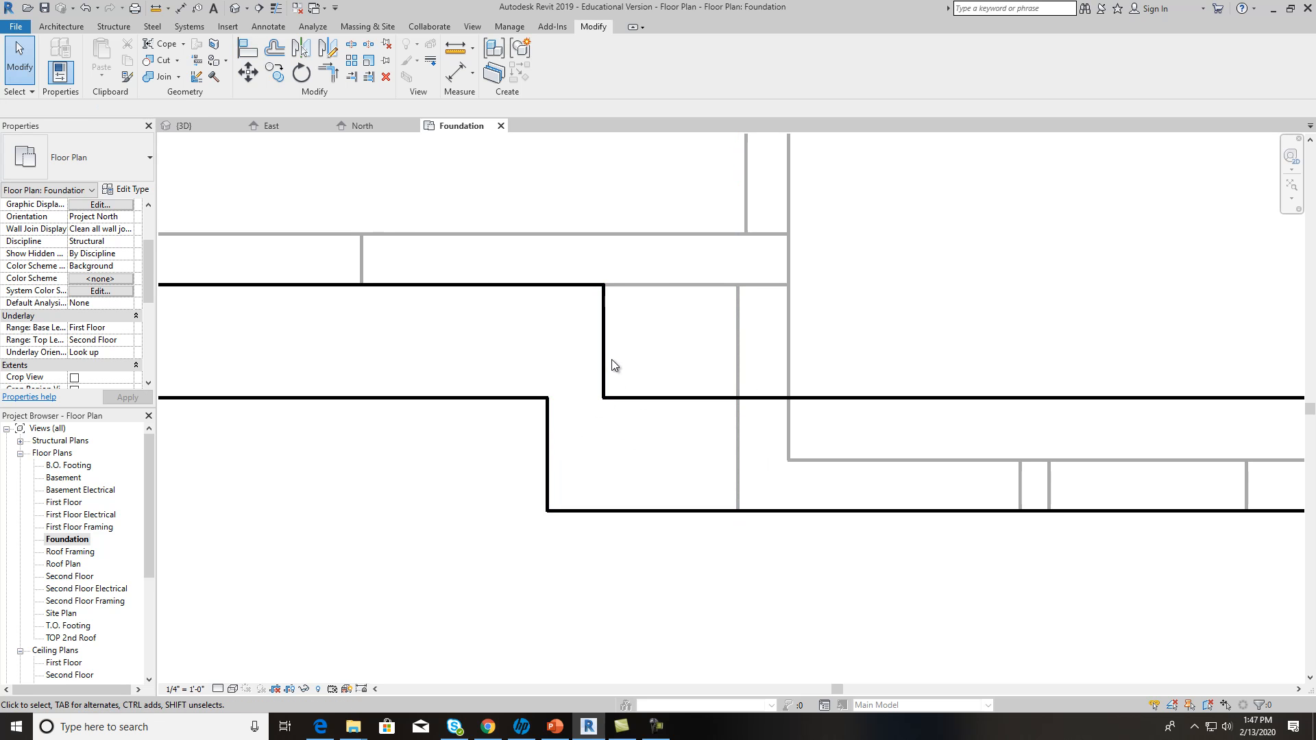
# Step: Move the bump-out's left side foundation wall right so its outer face lines up with the exterior wall face
pyautogui.moveTo(605, 367); pyautogui.dragTo(799, 370)
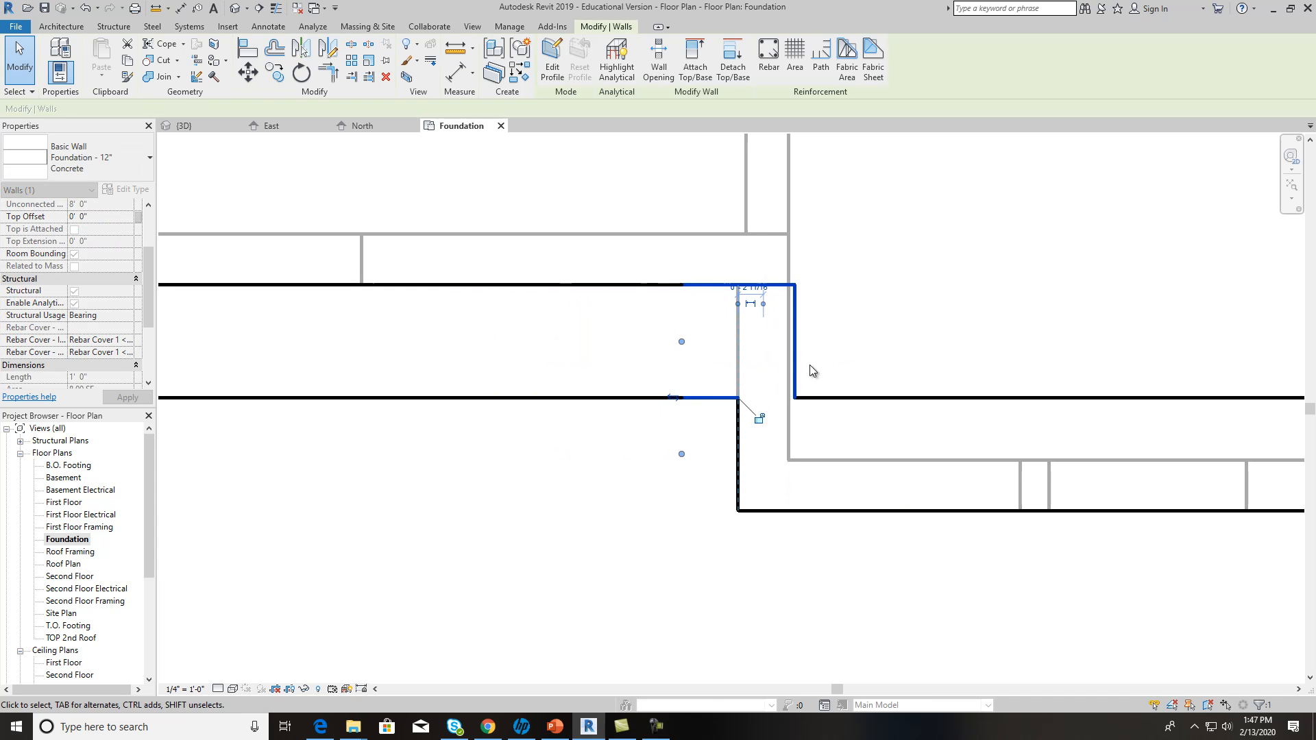
pyautogui.scroll(-5, 831, 570)
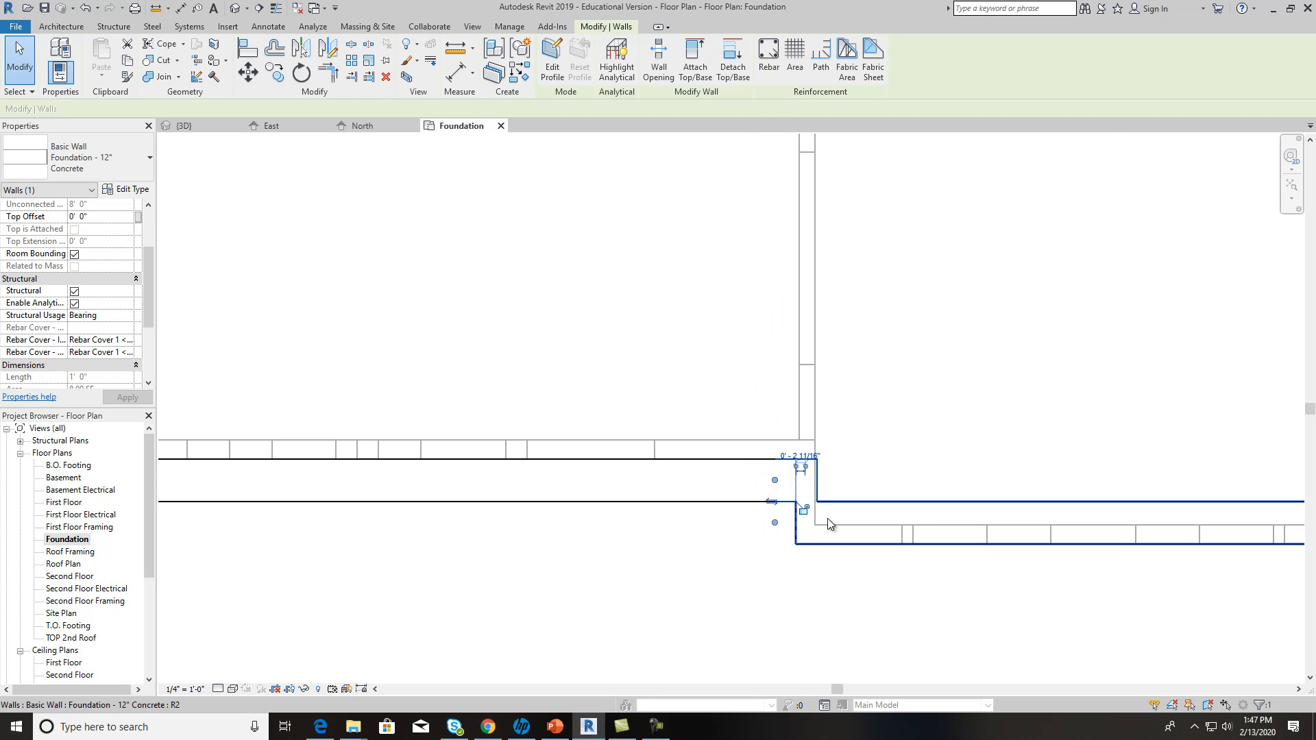
pyautogui.scroll(3, 822, 516)
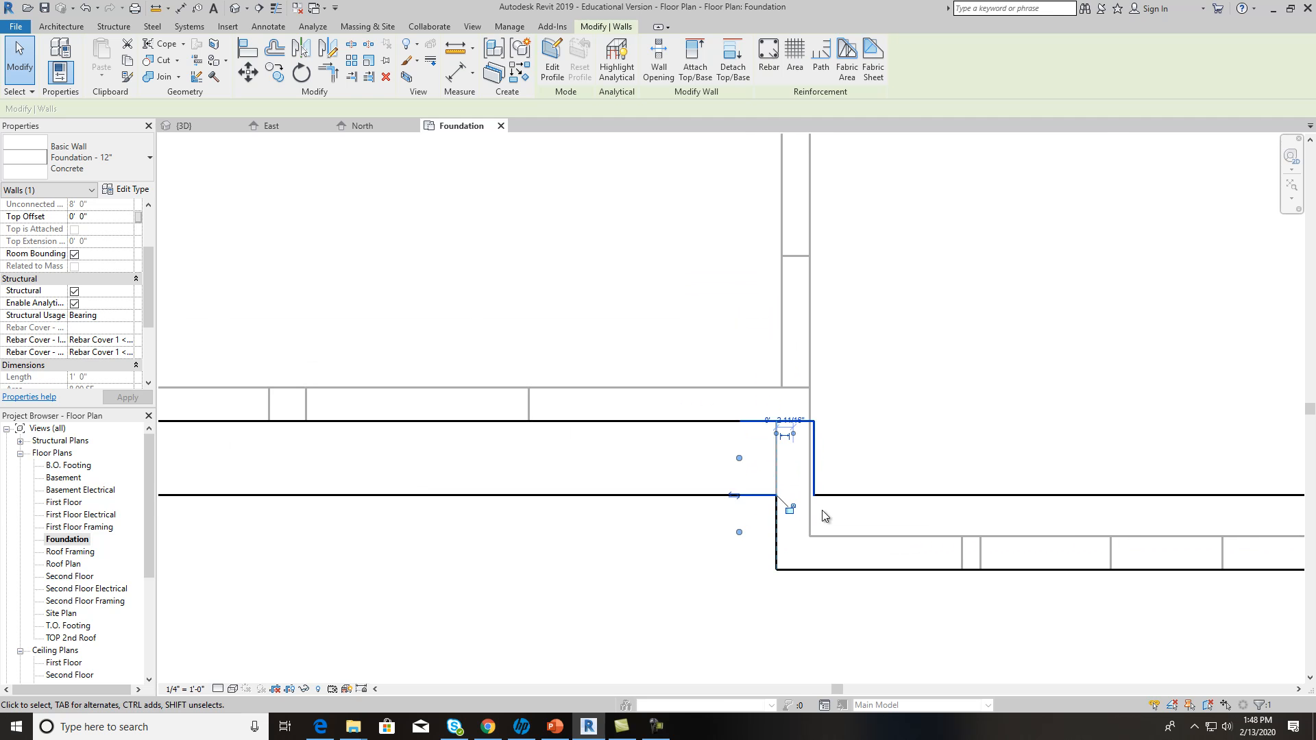
pyautogui.scroll(-3, 821, 510)
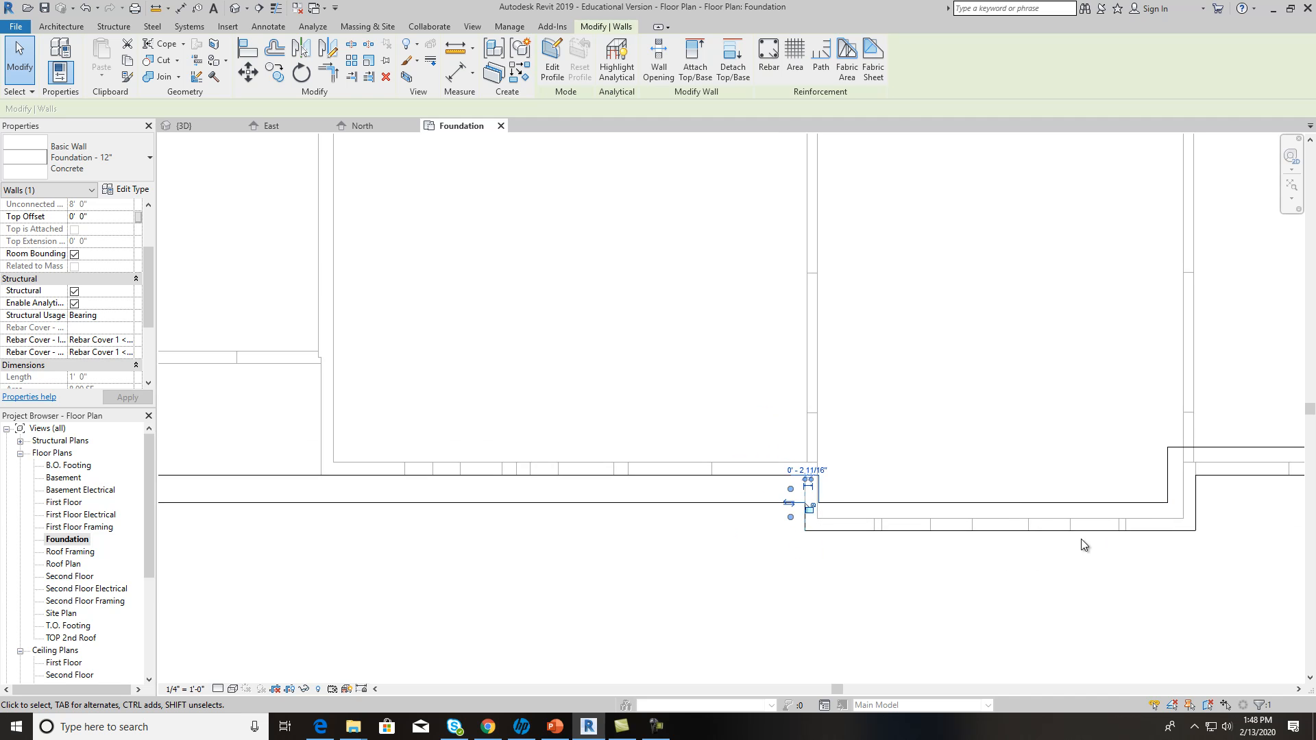
pyautogui.scroll(-2, 1033, 542)
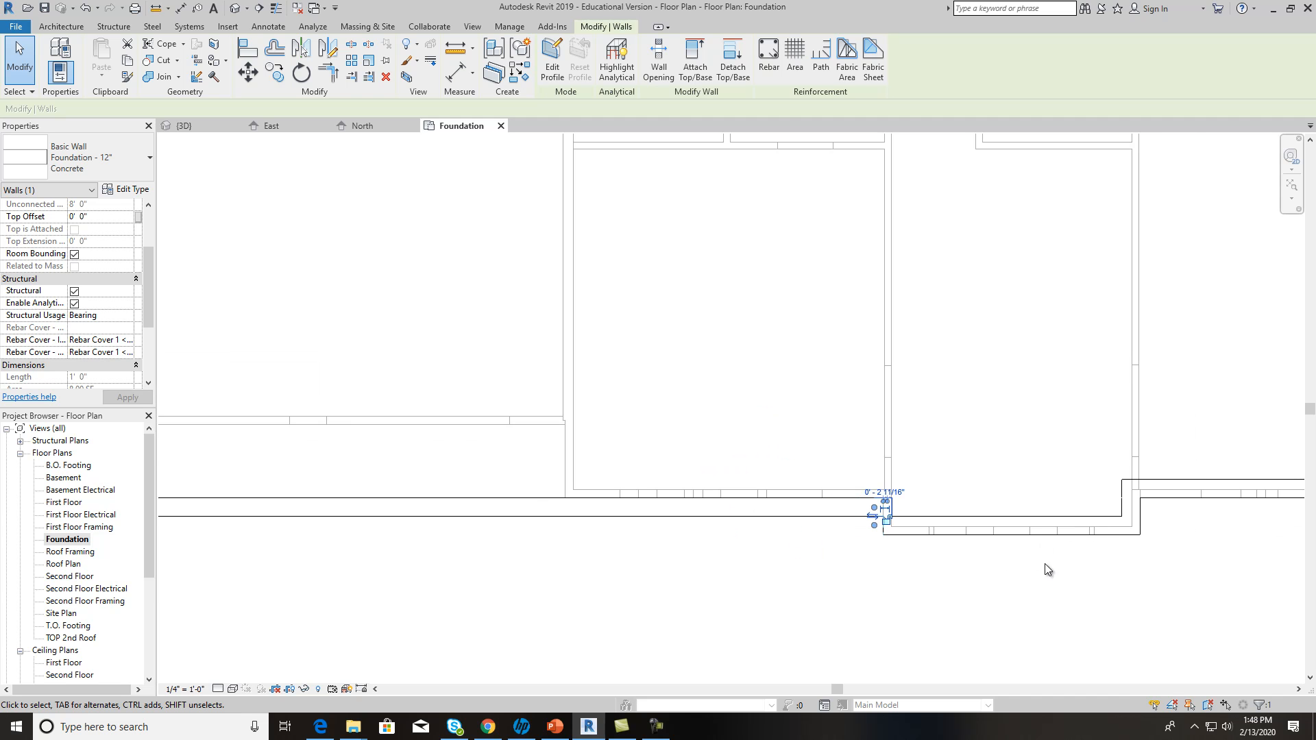
pyautogui.scroll(3, 891, 536)
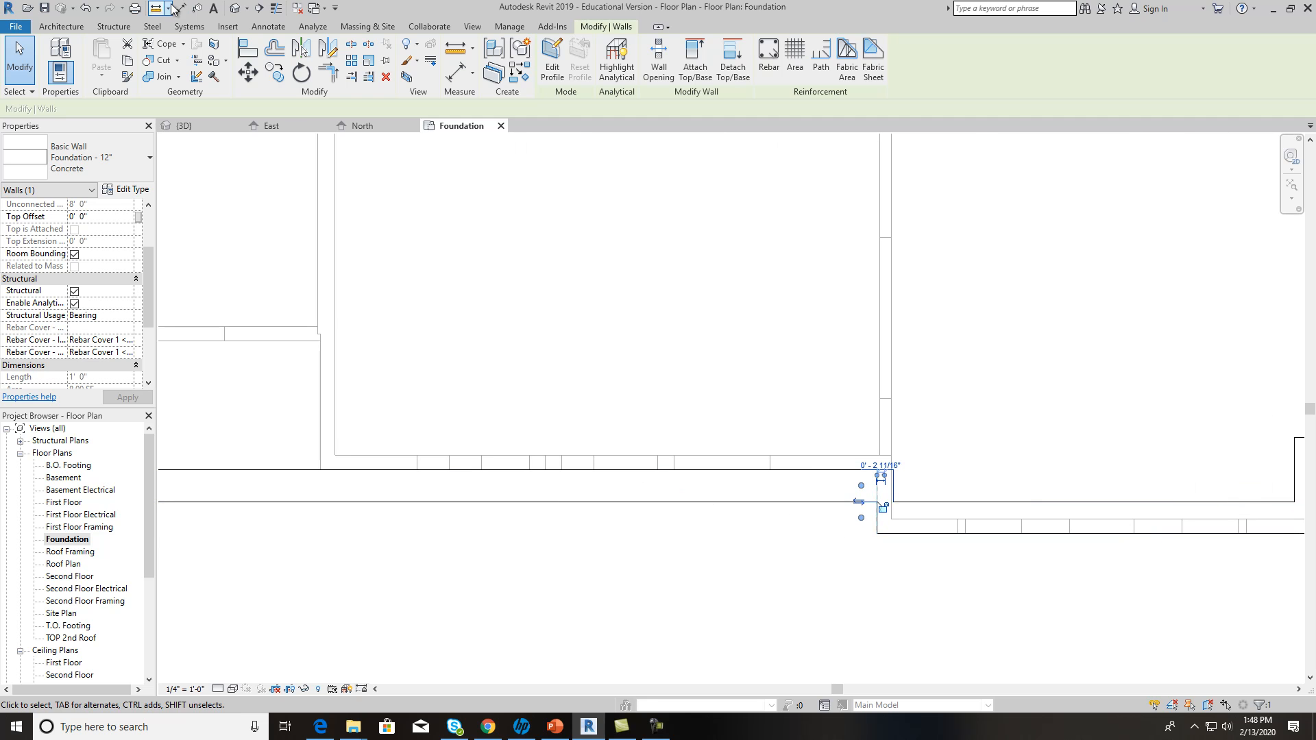
pyautogui.click(250, 53)
pyautogui.click(646, 455)
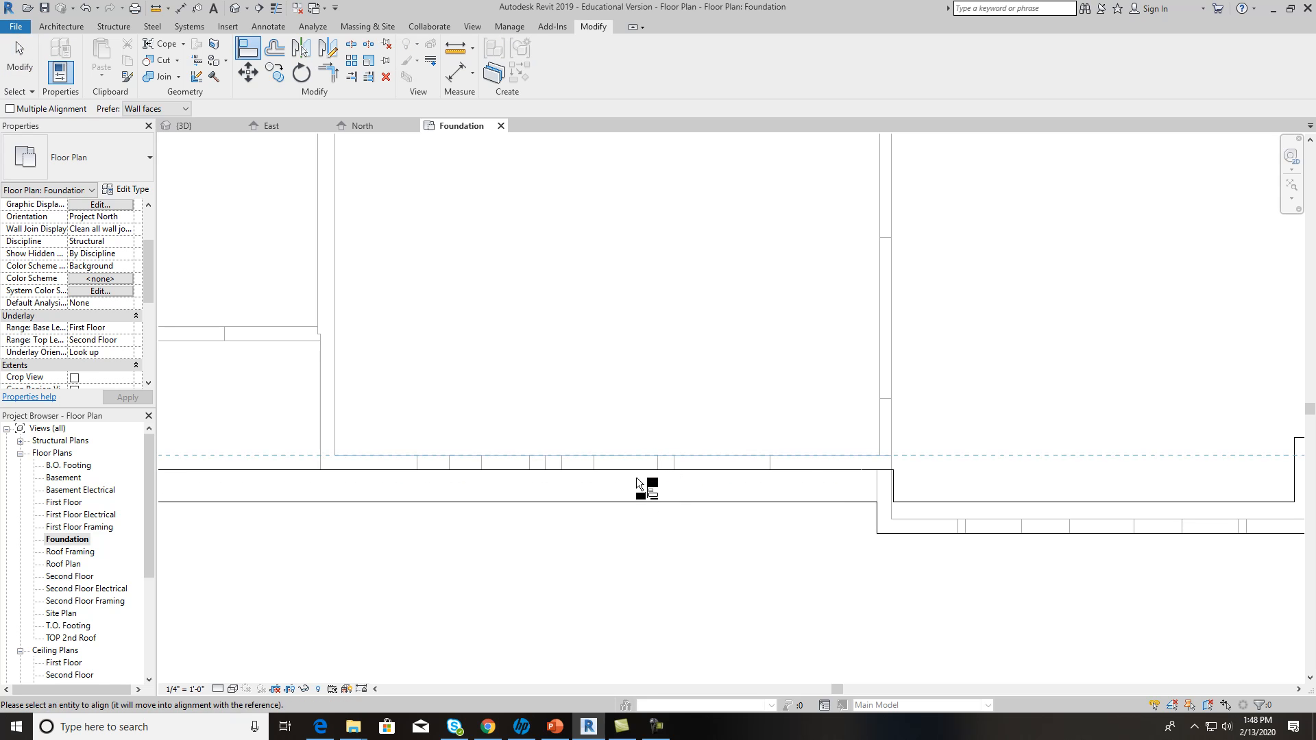
pyautogui.press('Escape')
pyautogui.press('Escape')
# Step: Try to move the foundation wall beside the bump-out downward, delete the conflicting element, and undo the change
pyautogui.moveTo(643, 505); pyautogui.dragTo(643, 542)
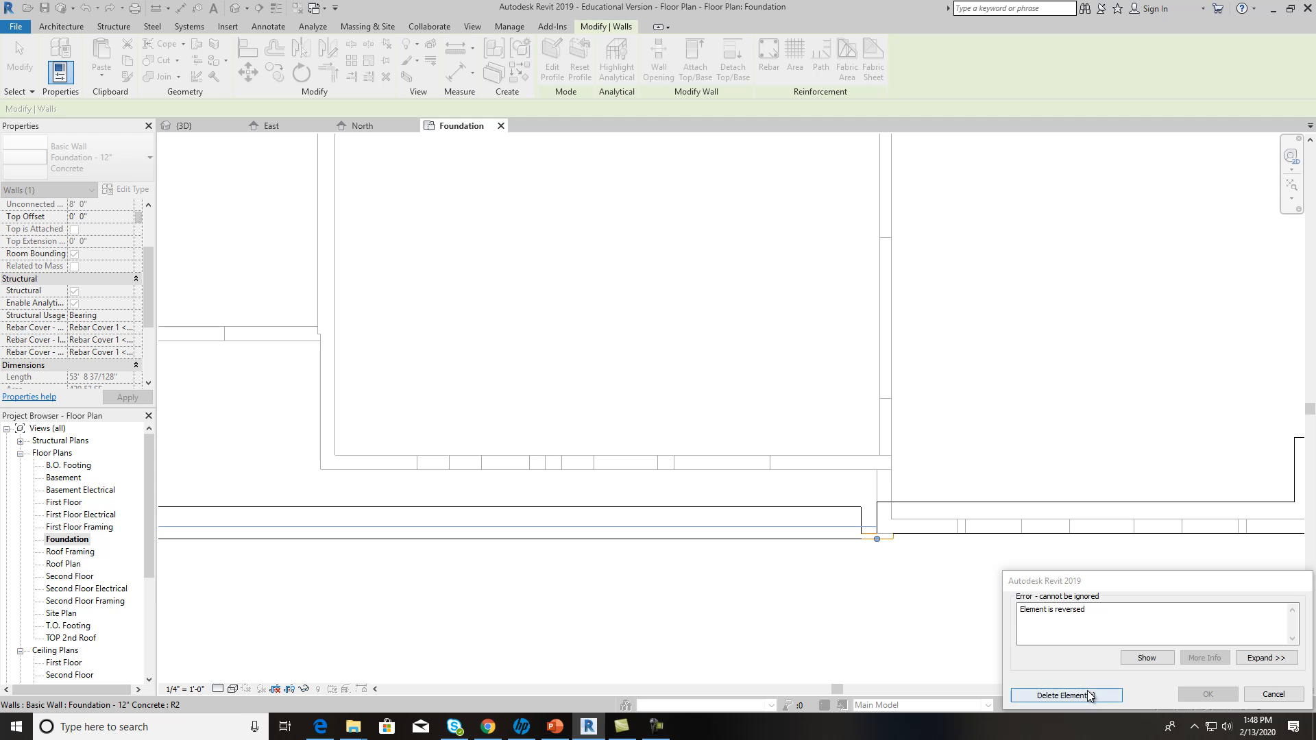
pyautogui.click(1086, 695)
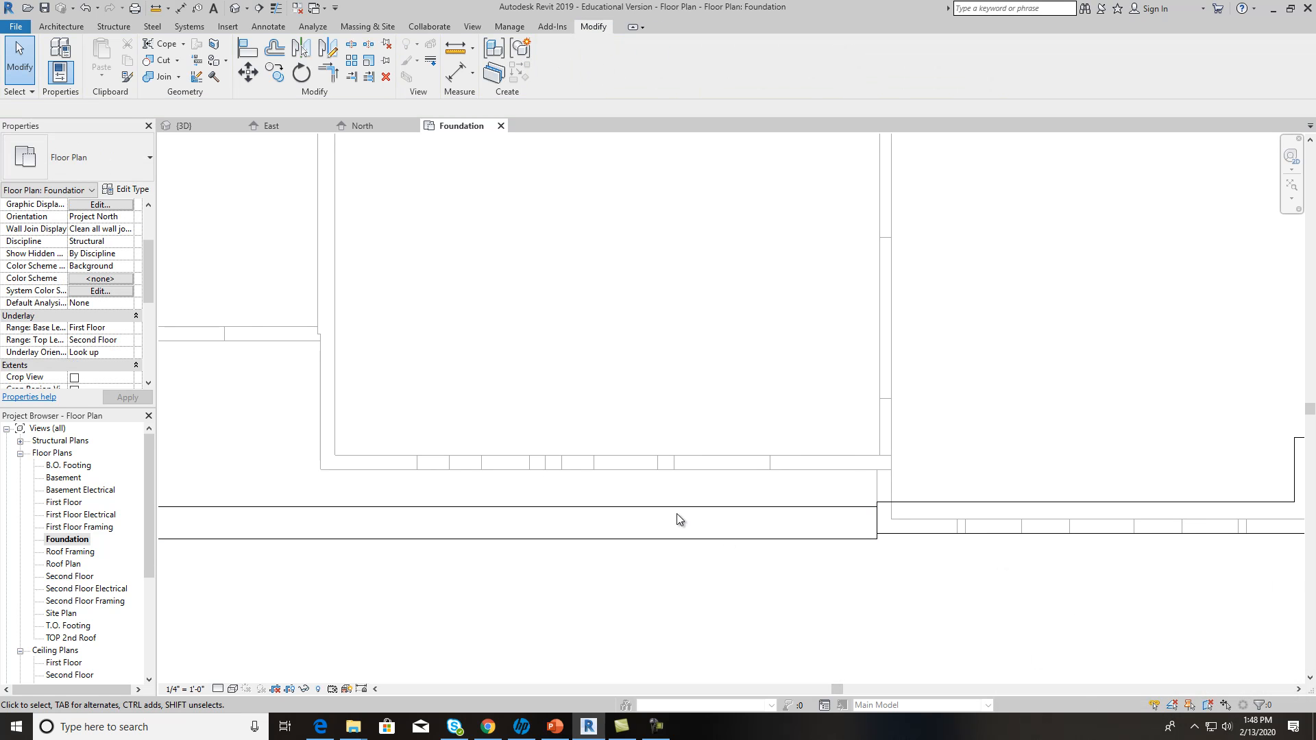
pyautogui.click(85, 9)
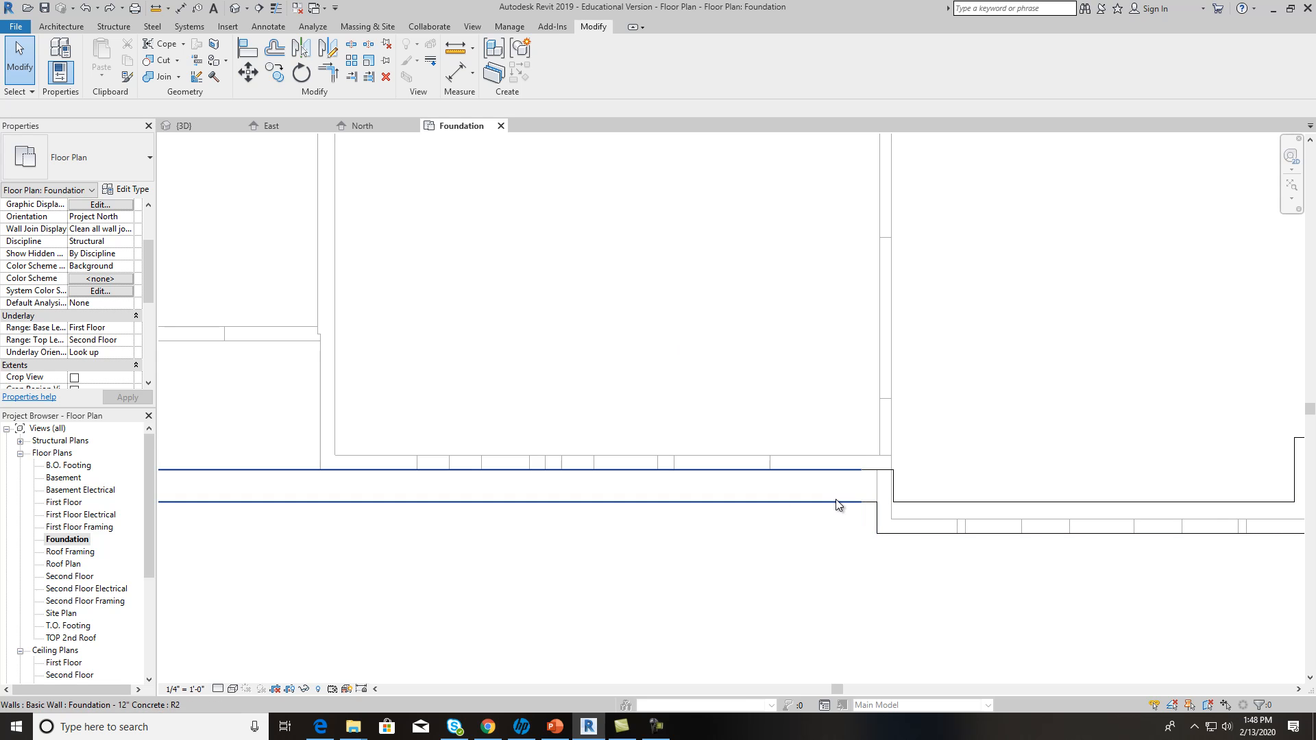
# Step: Shift the lower-left foundation wall slightly down and align its lower face with the inner face line of the exterior wall beside the bump-out
pyautogui.moveTo(784, 508)
pyautogui.mouseDown()
pyautogui.moveTo(787, 532)
pyautogui.moveTo(787, 511)
pyautogui.mouseUp()
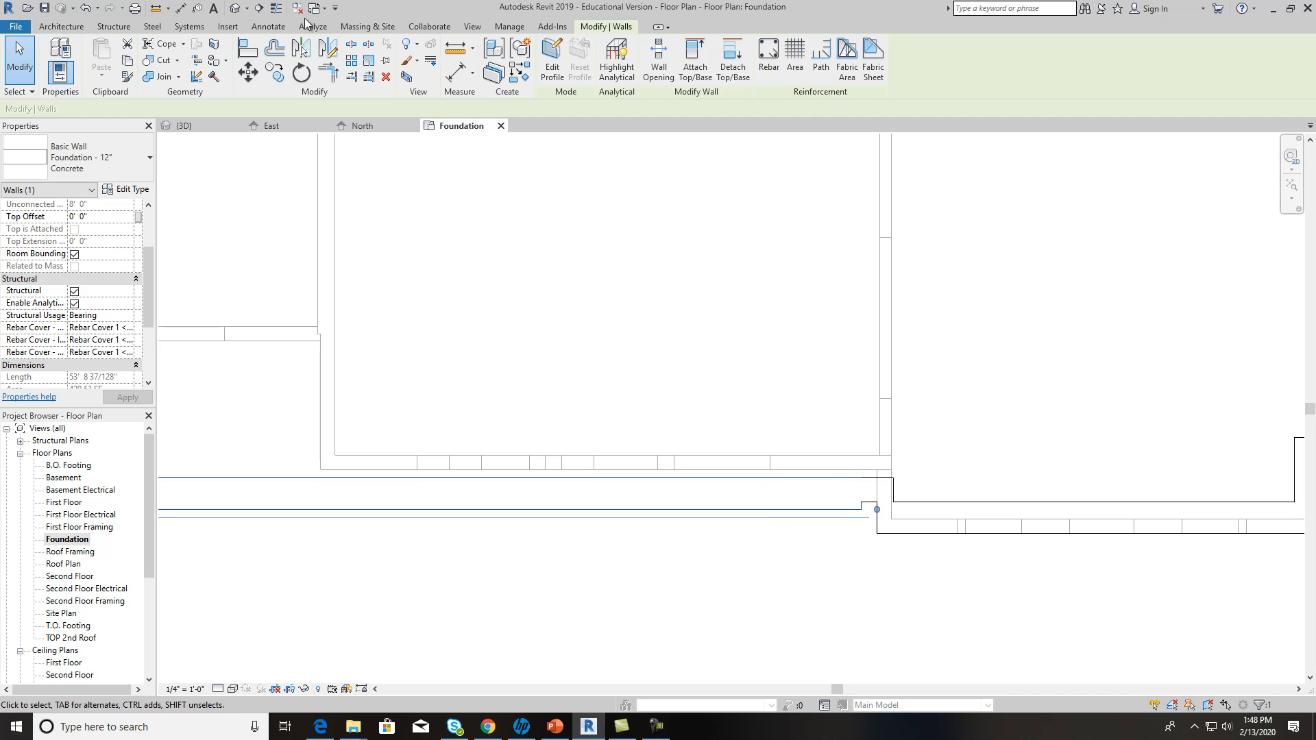
pyautogui.press('a')
pyautogui.press('l')
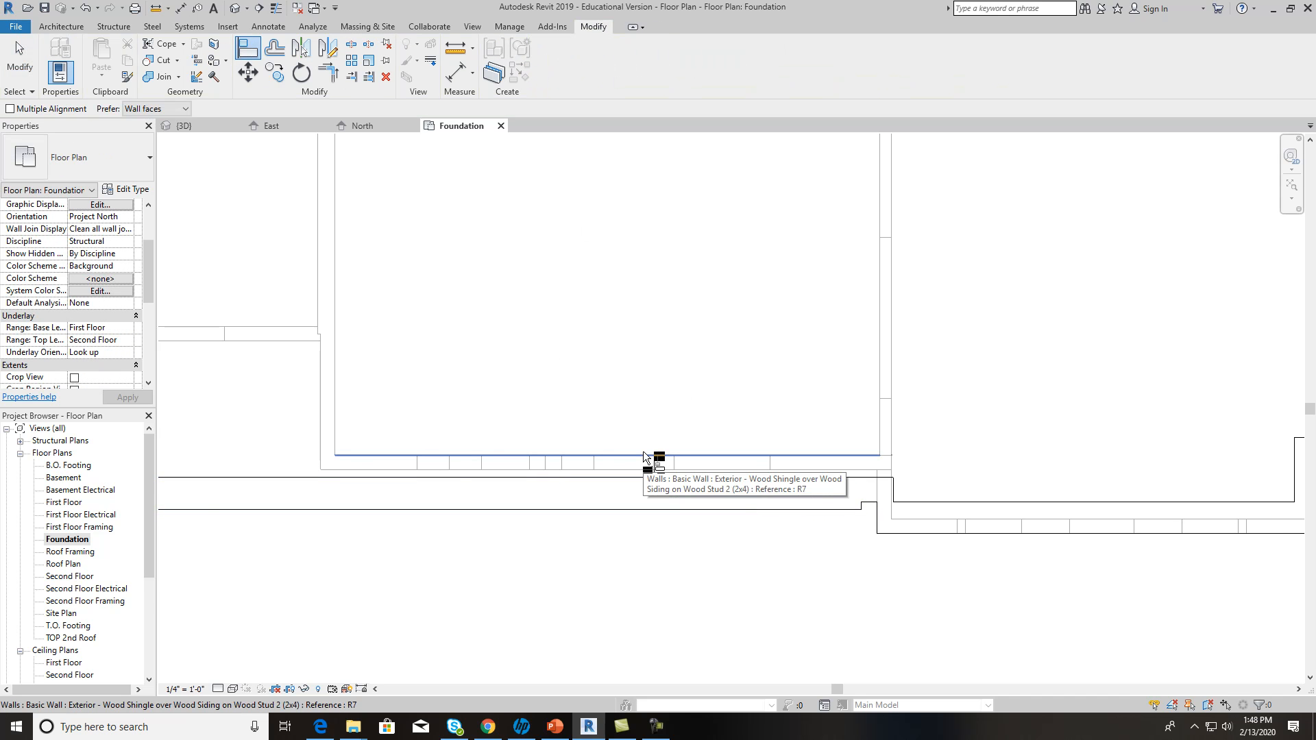
pyautogui.click(644, 456)
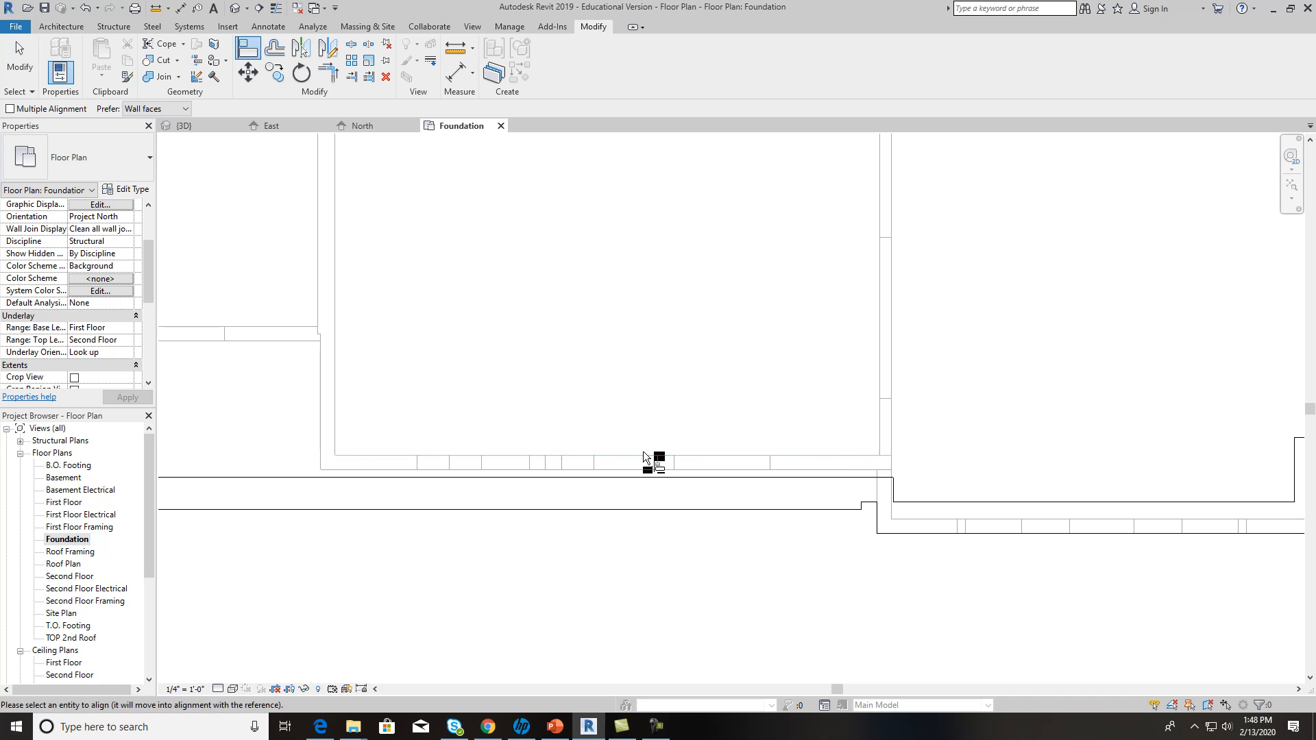
pyautogui.click(633, 510)
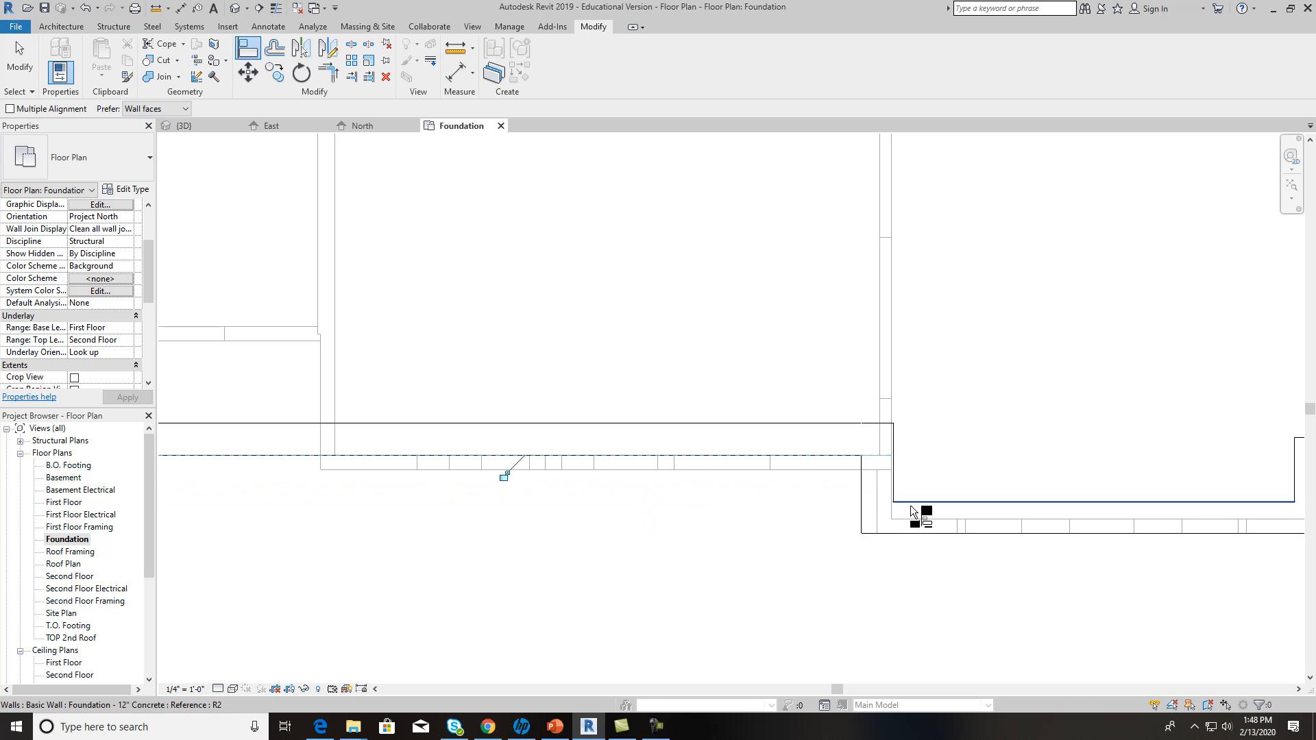
pyautogui.scroll(2, 882, 503)
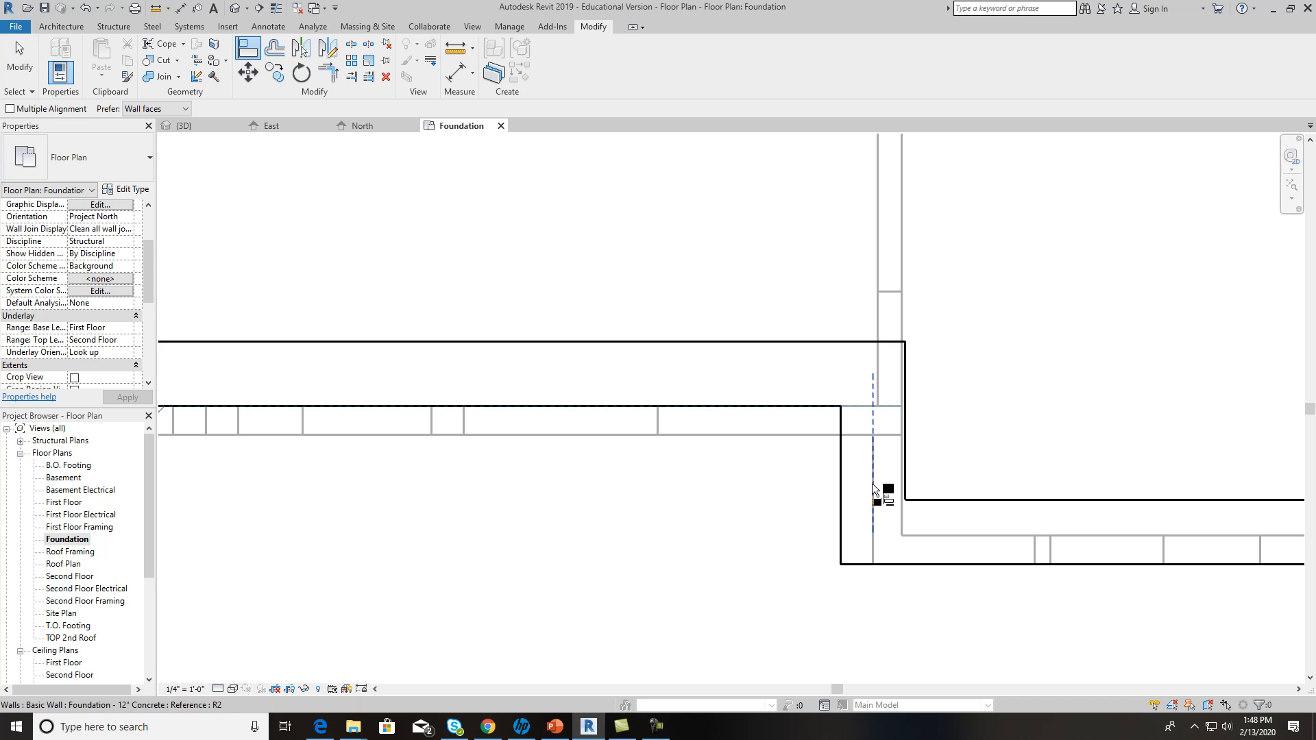
pyautogui.click(871, 488)
pyautogui.click(873, 491)
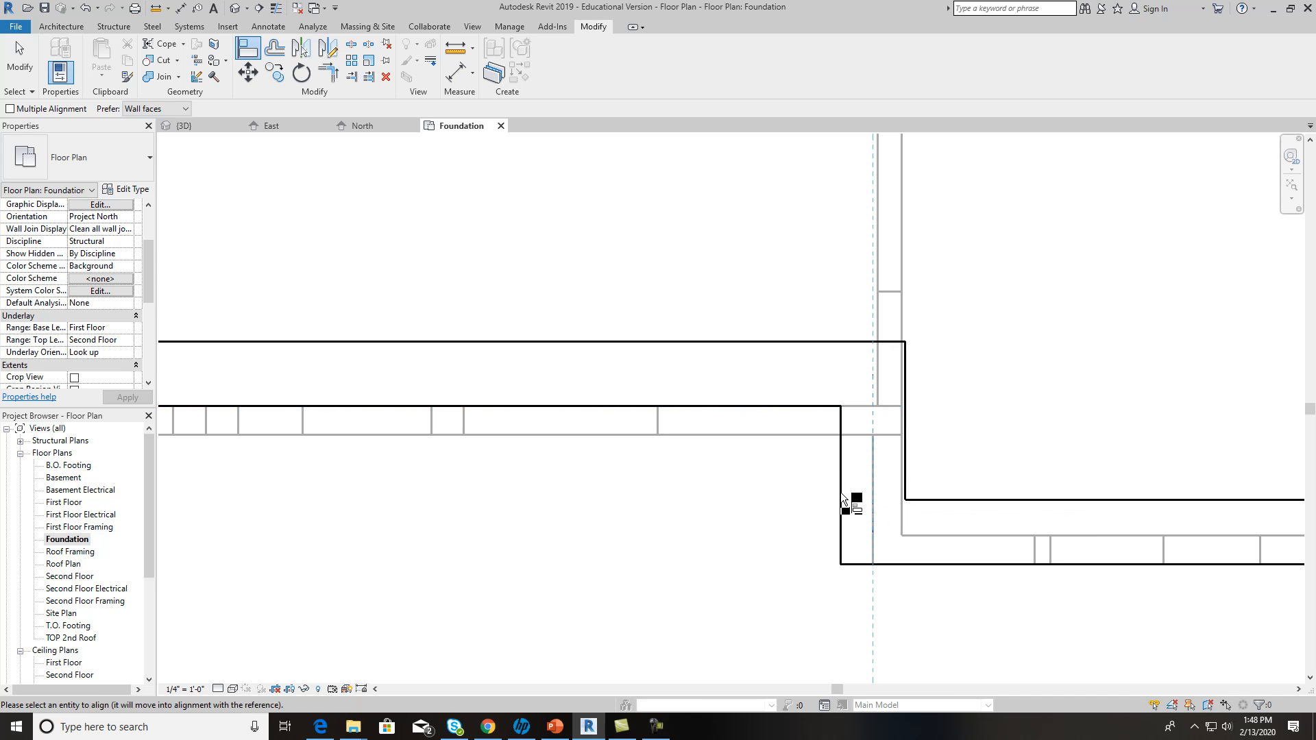
pyautogui.press('Escape')
pyautogui.press('Escape')
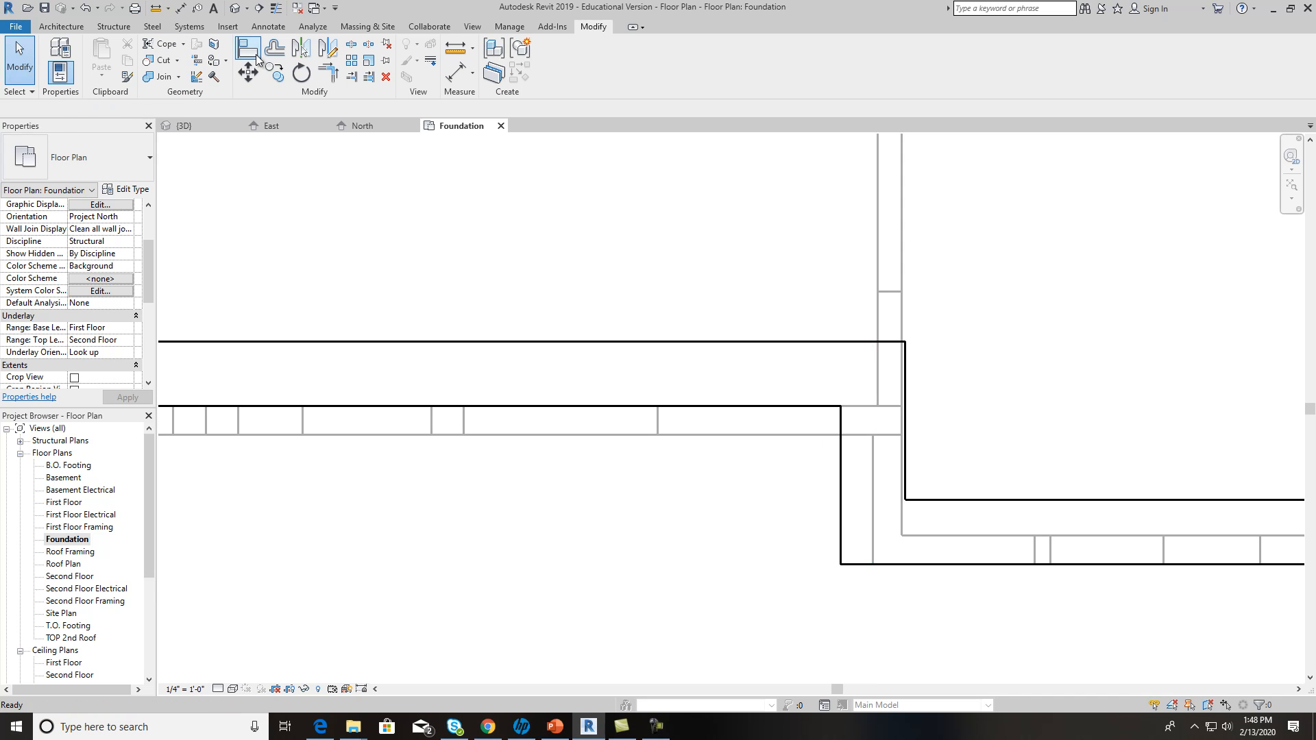
pyautogui.click(257, 58)
pyautogui.click(871, 484)
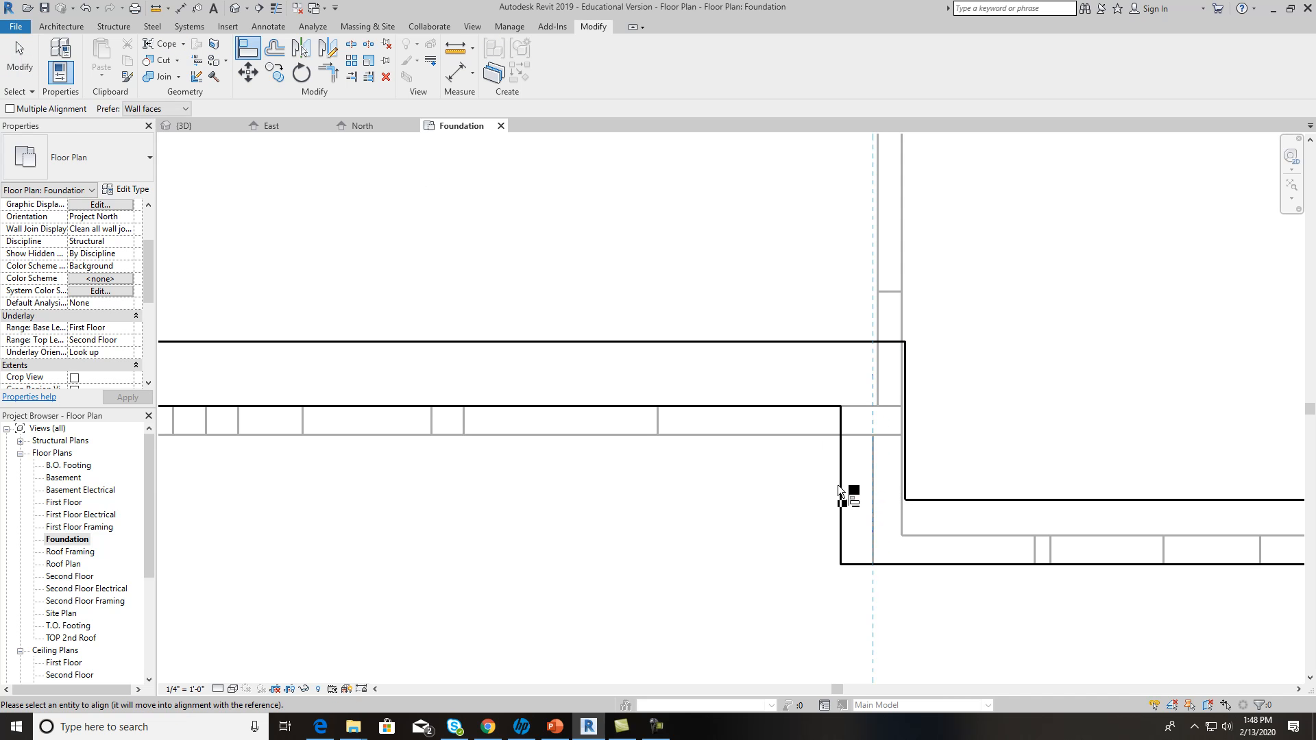
pyautogui.press('Escape')
pyautogui.press('Escape')
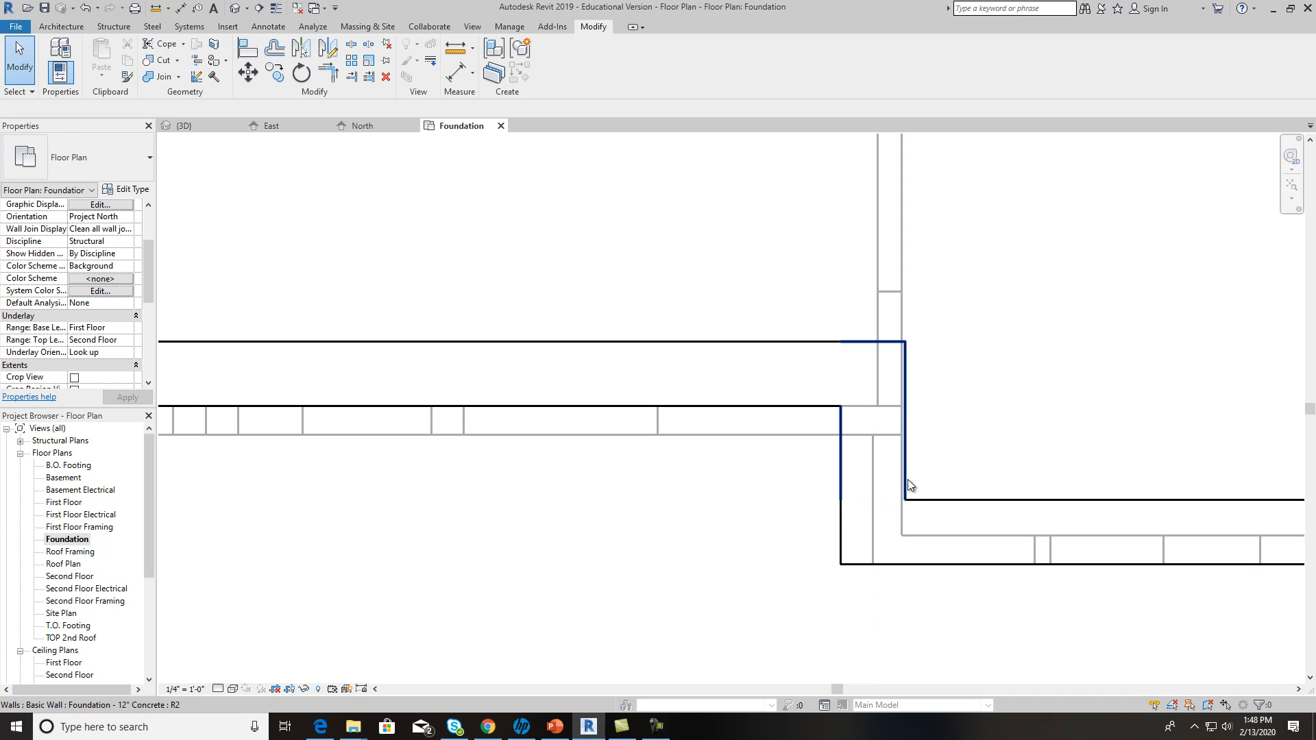
# Step: Move the bump-out's left side foundation wall left, clear of the exterior wall, and align its outer face with the exterior wall's outer face
pyautogui.click(841, 472)
pyautogui.moveTo(829, 473); pyautogui.dragTo(754, 468)
pyautogui.click(1062, 413)
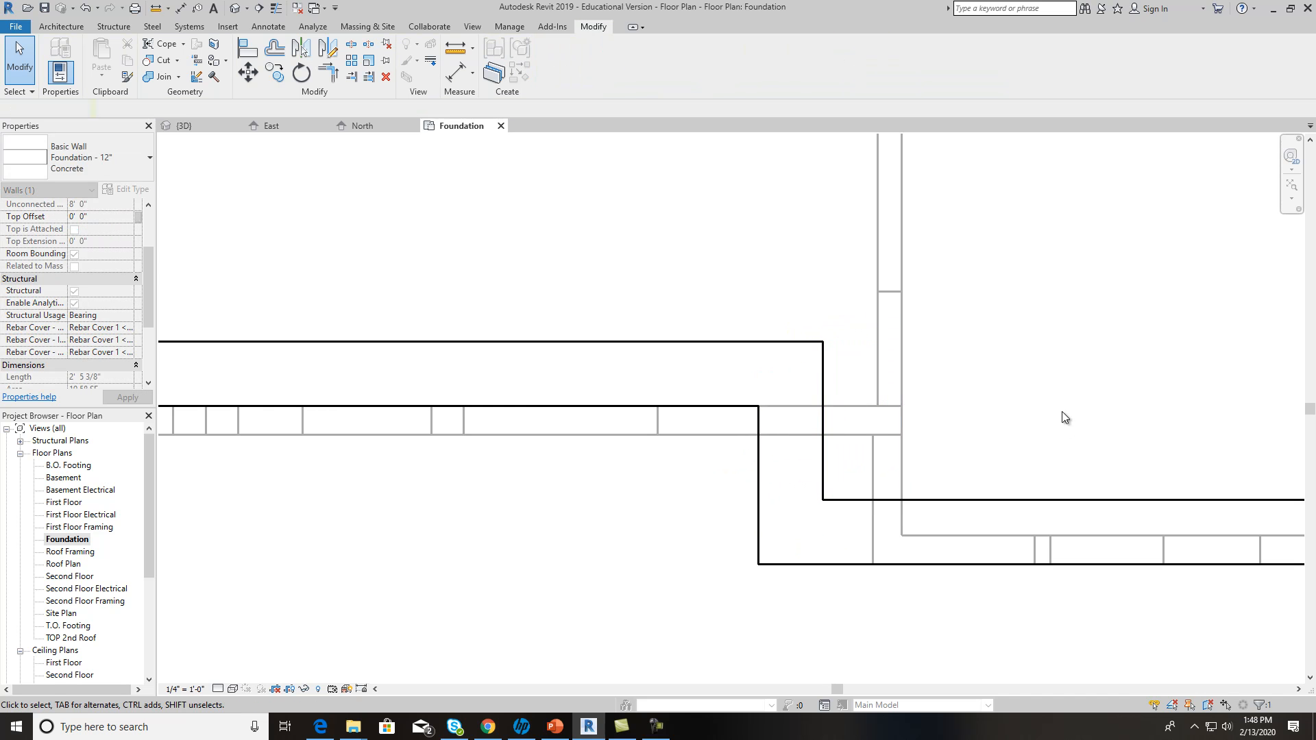
pyautogui.click(252, 51)
pyautogui.click(870, 462)
pyautogui.click(759, 467)
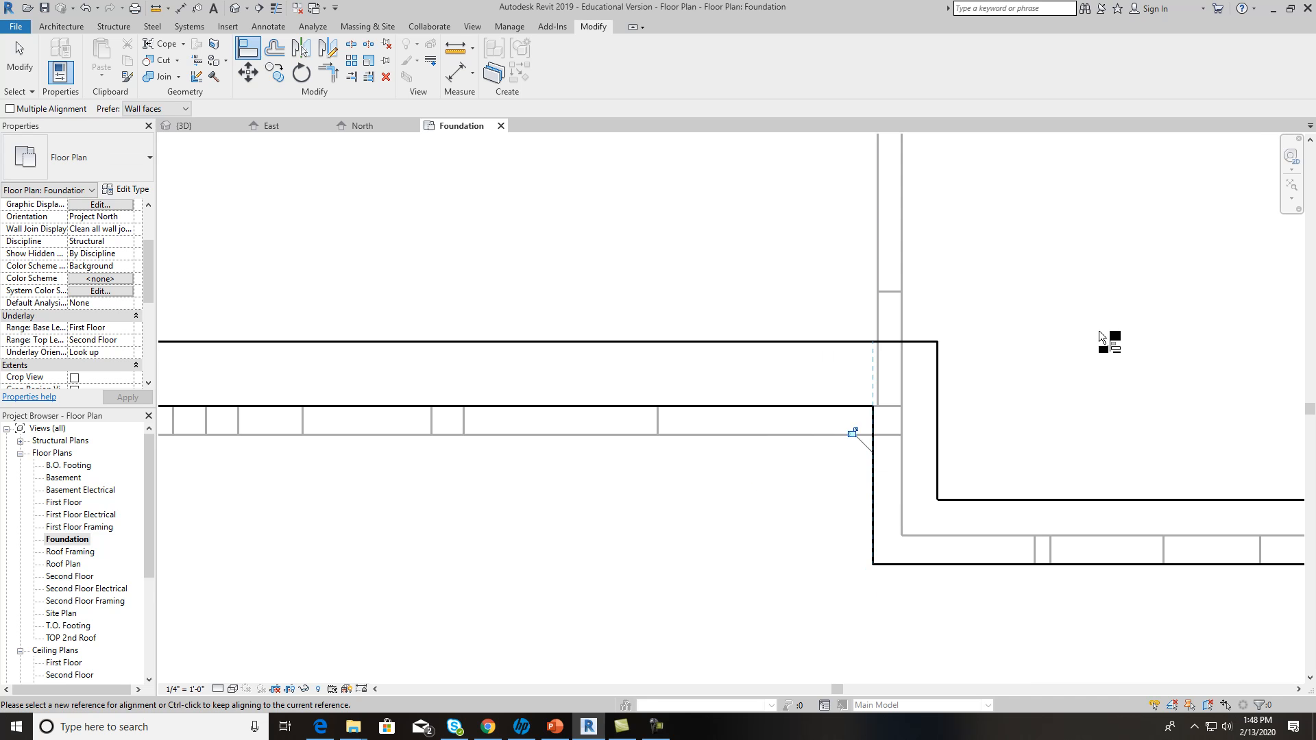
# Step: Align the outer face of the far left foundation wall with the main house's left exterior wall, where the garage meets the house
pyautogui.scroll(-4, 1104, 340)
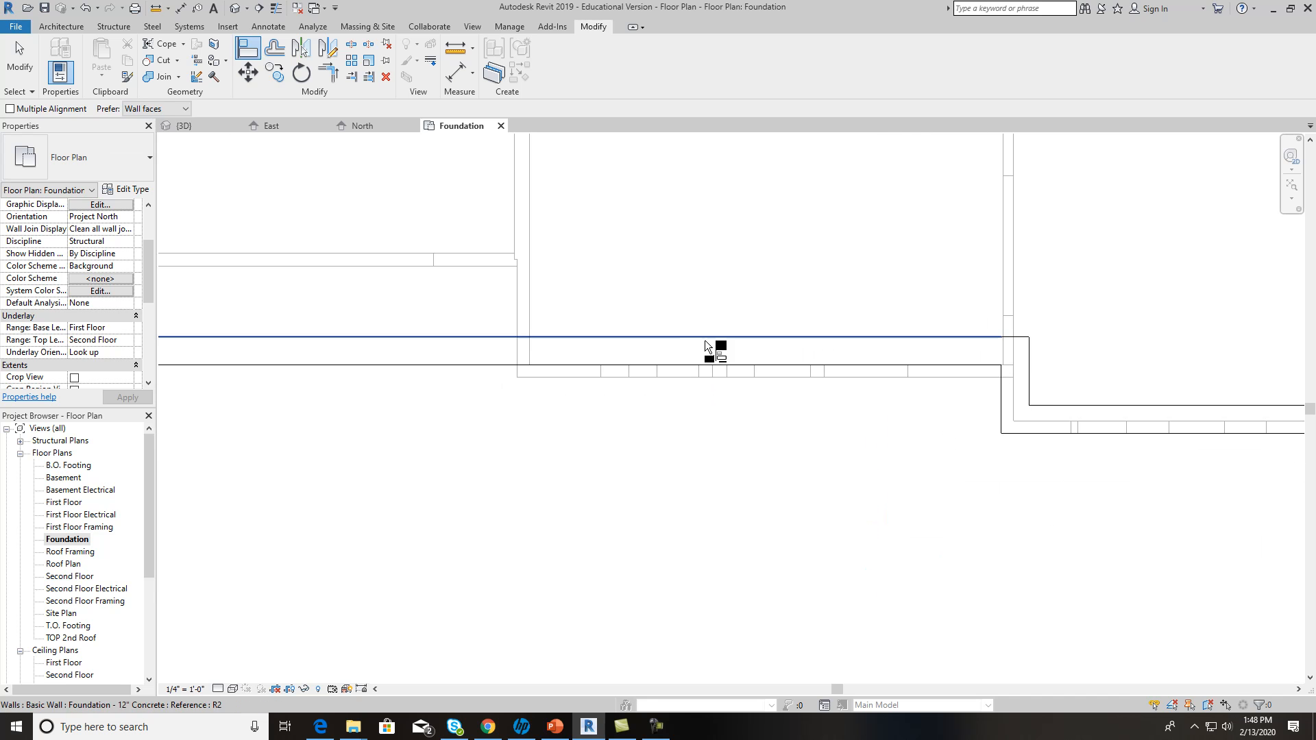
pyautogui.scroll(-1, 668, 438)
pyautogui.scroll(-1, 667, 433)
pyautogui.scroll(-3, 540, 438)
pyautogui.moveTo(659, 469); pyautogui.dragTo(1000, 581, button='middle')
pyautogui.scroll(-3, 985, 347)
pyautogui.moveTo(985, 347); pyautogui.dragTo(897, 468, button='middle')
pyautogui.scroll(6, 851, 271)
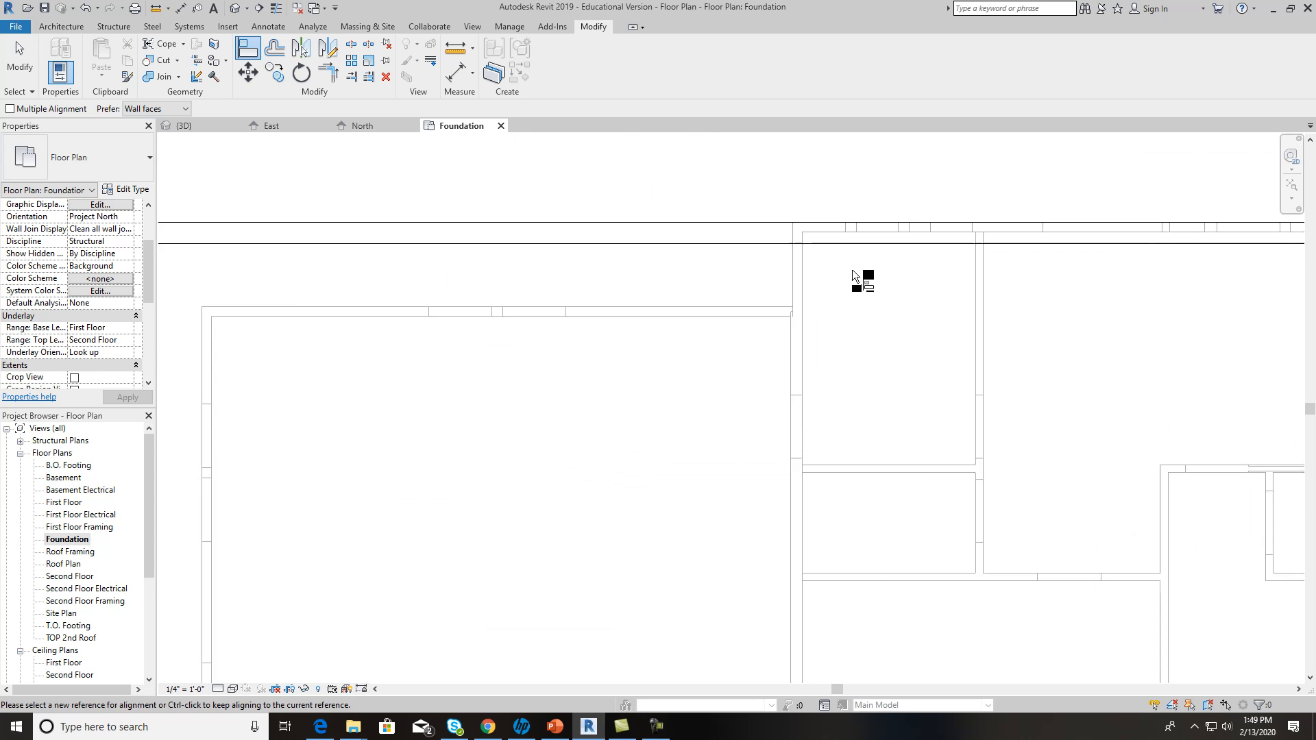
pyautogui.scroll(2, 853, 274)
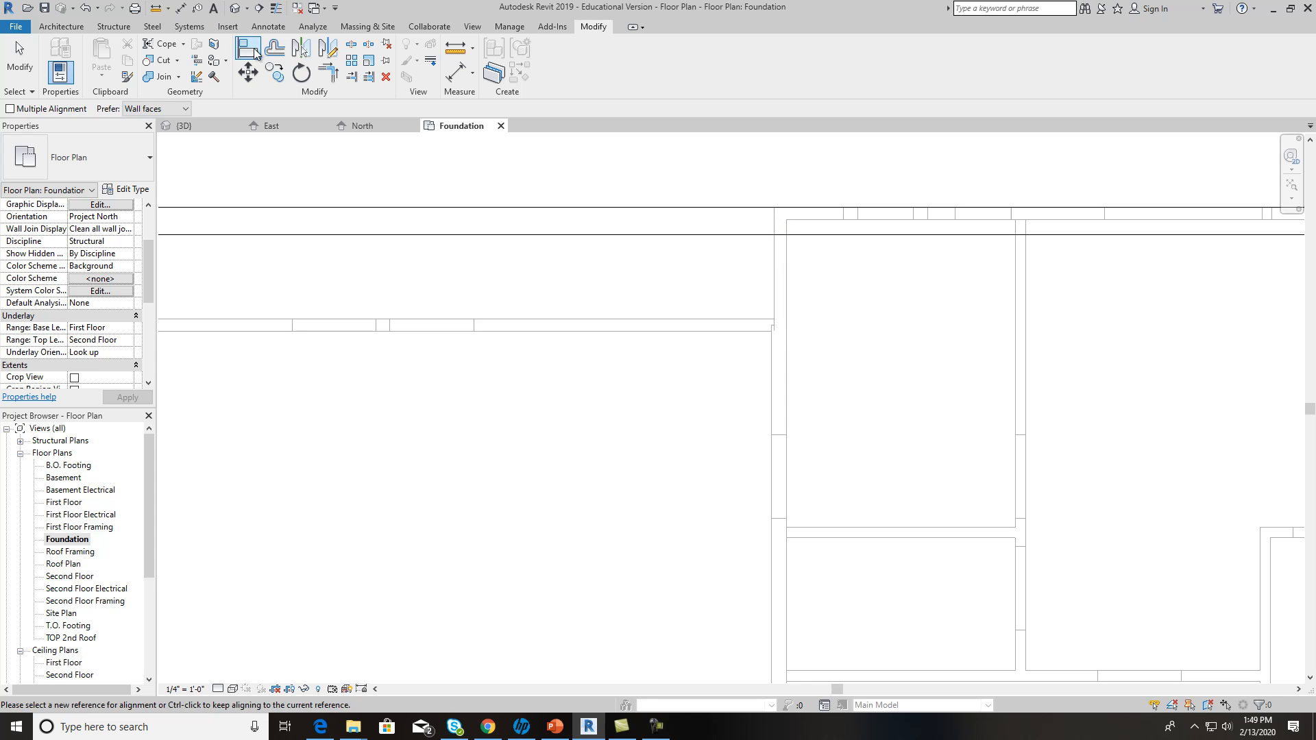
pyautogui.click(775, 269)
pyautogui.scroll(-3, 898, 276)
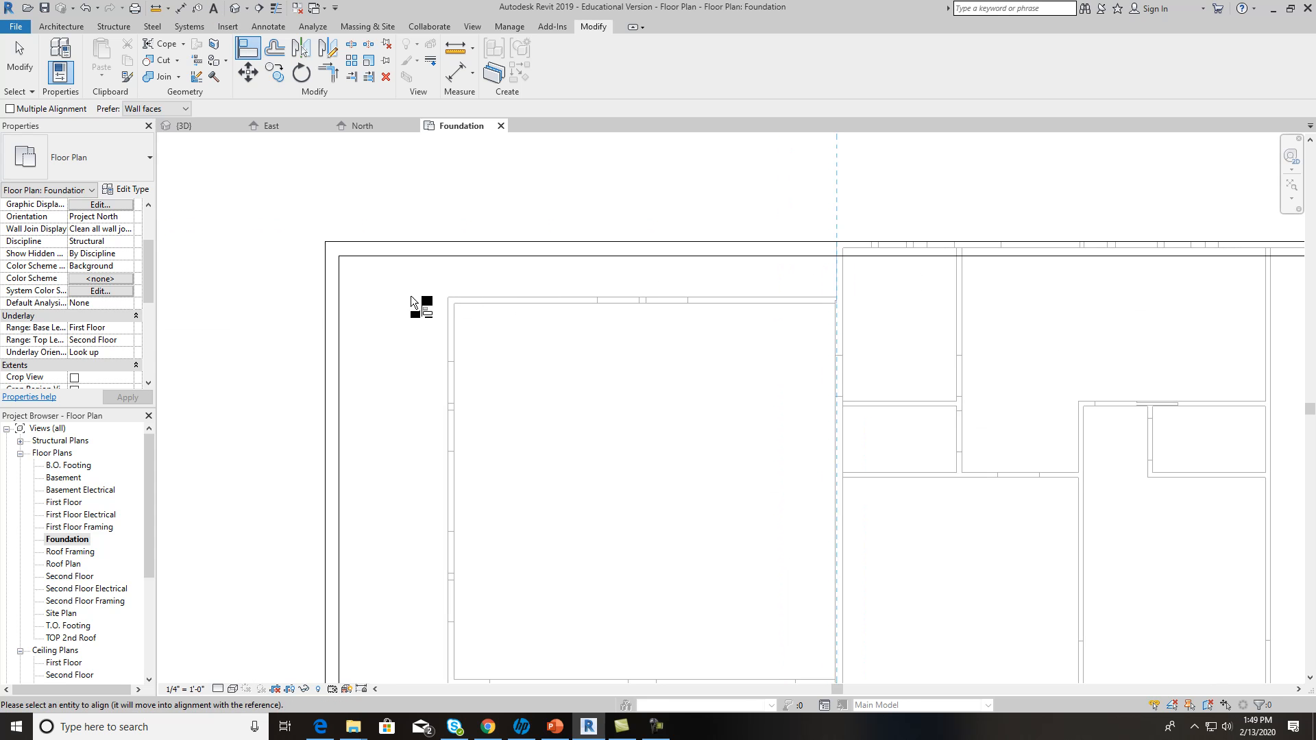
pyautogui.click(322, 299)
pyautogui.scroll(-2, 695, 198)
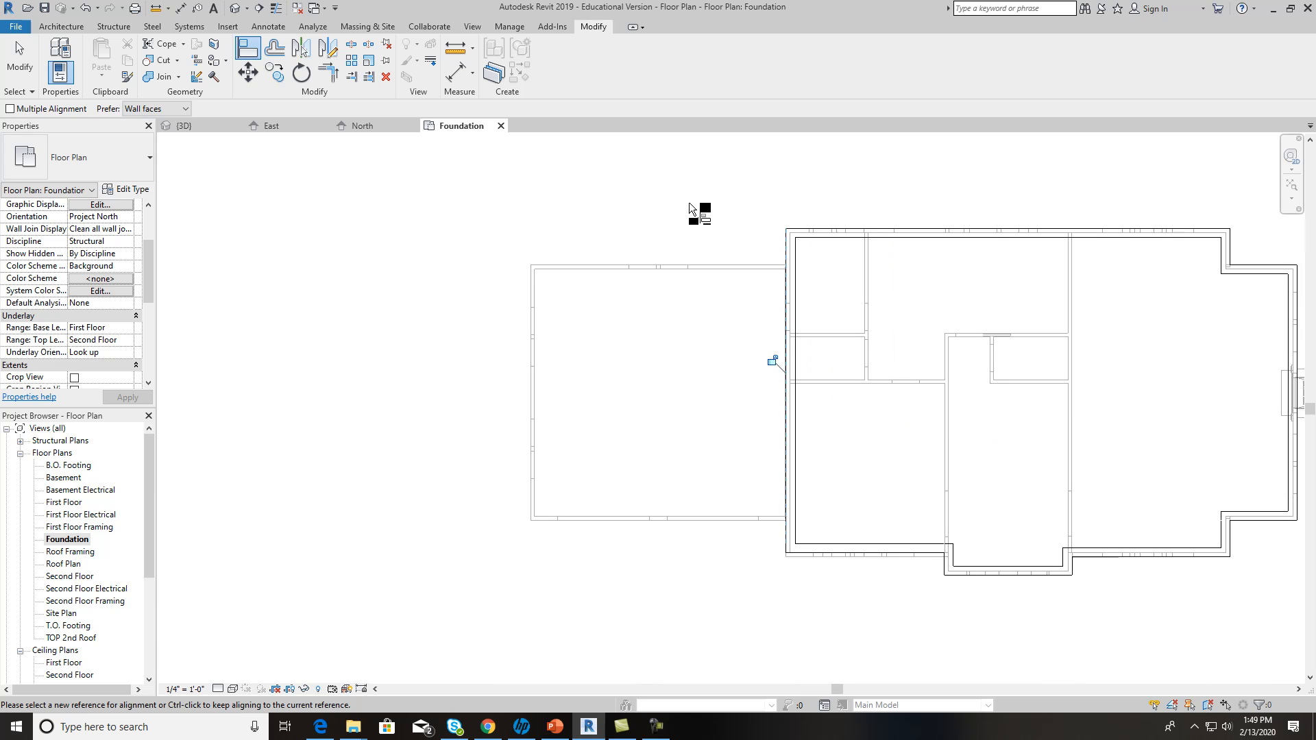
pyautogui.moveTo(908, 346); pyautogui.dragTo(657, 289, button='middle')
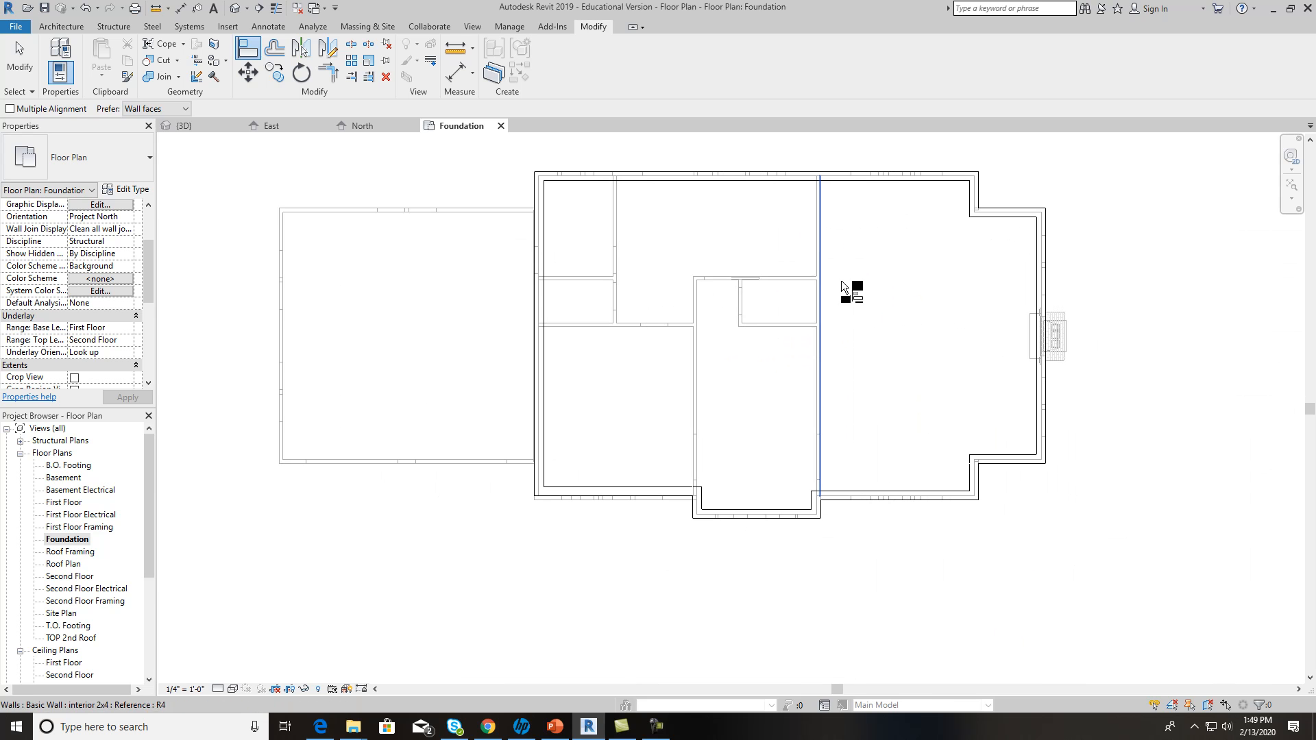
# Step: Inspect the foundation walls beneath the house from the front in the 3D view and return to the Foundation floor plan
pyautogui.click(237, 9)
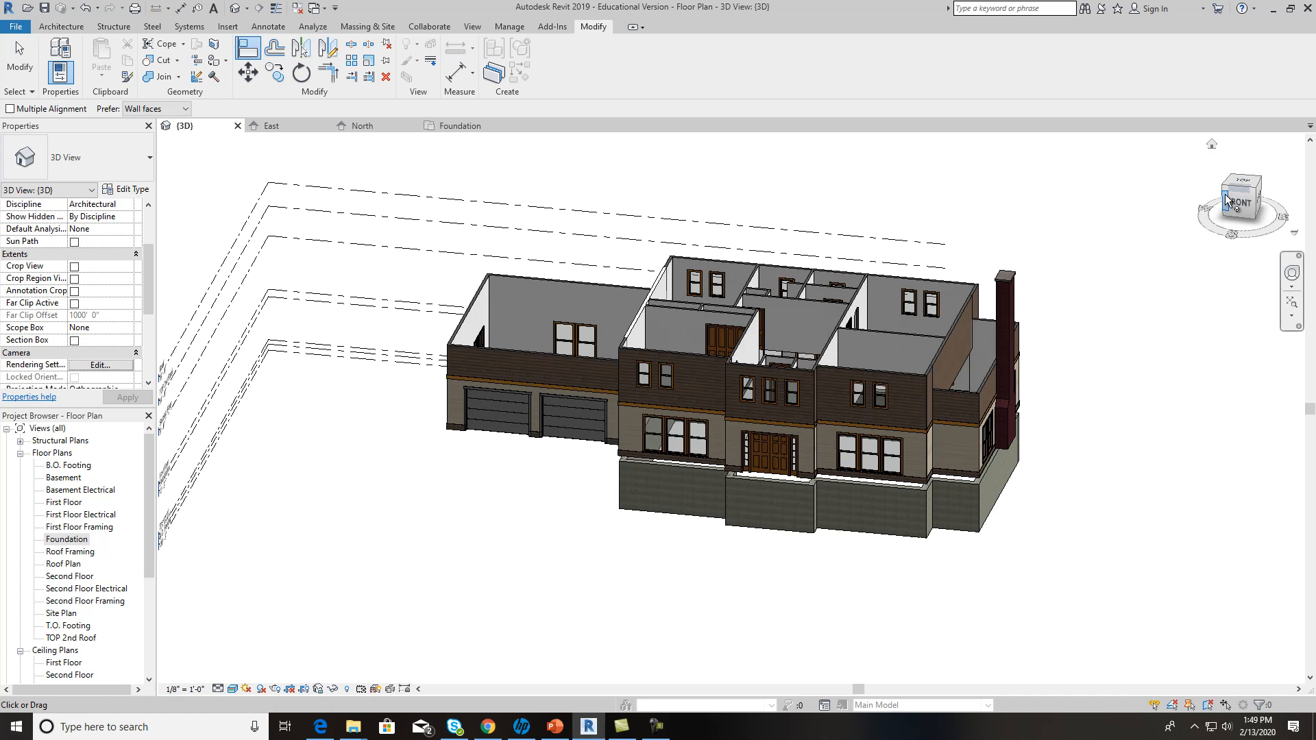
pyautogui.click(1243, 203)
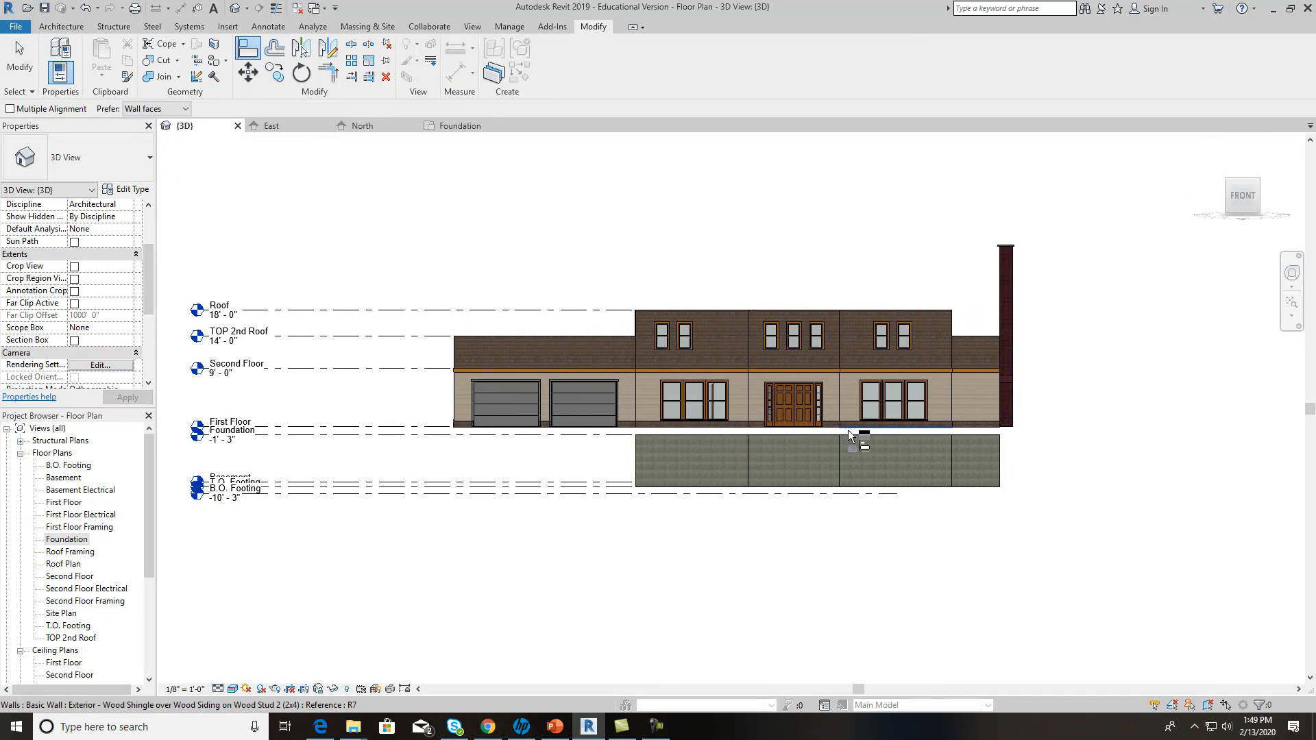
pyautogui.moveTo(1248, 205); pyautogui.dragTo(172, 291)
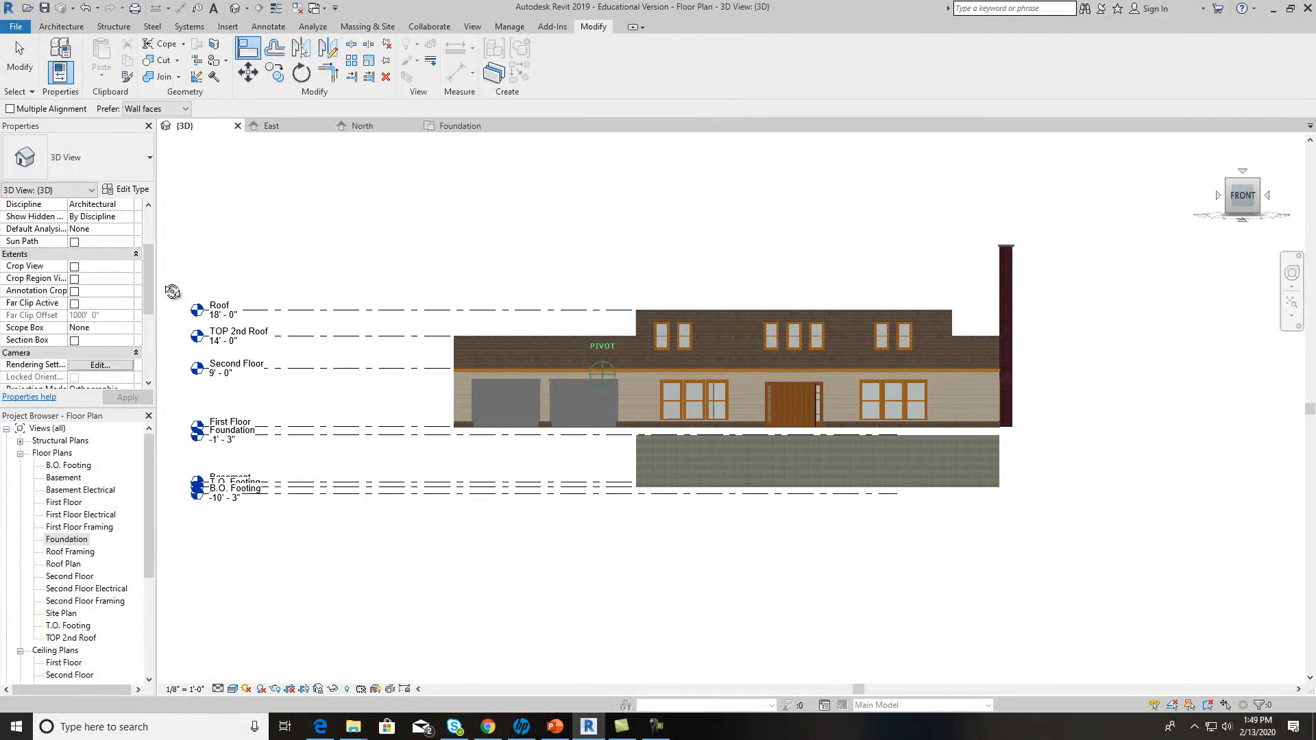
pyautogui.moveTo(211, 291)
pyautogui.mouseDown()
pyautogui.moveTo(270, 288)
pyautogui.moveTo(279, 301)
pyautogui.mouseUp()
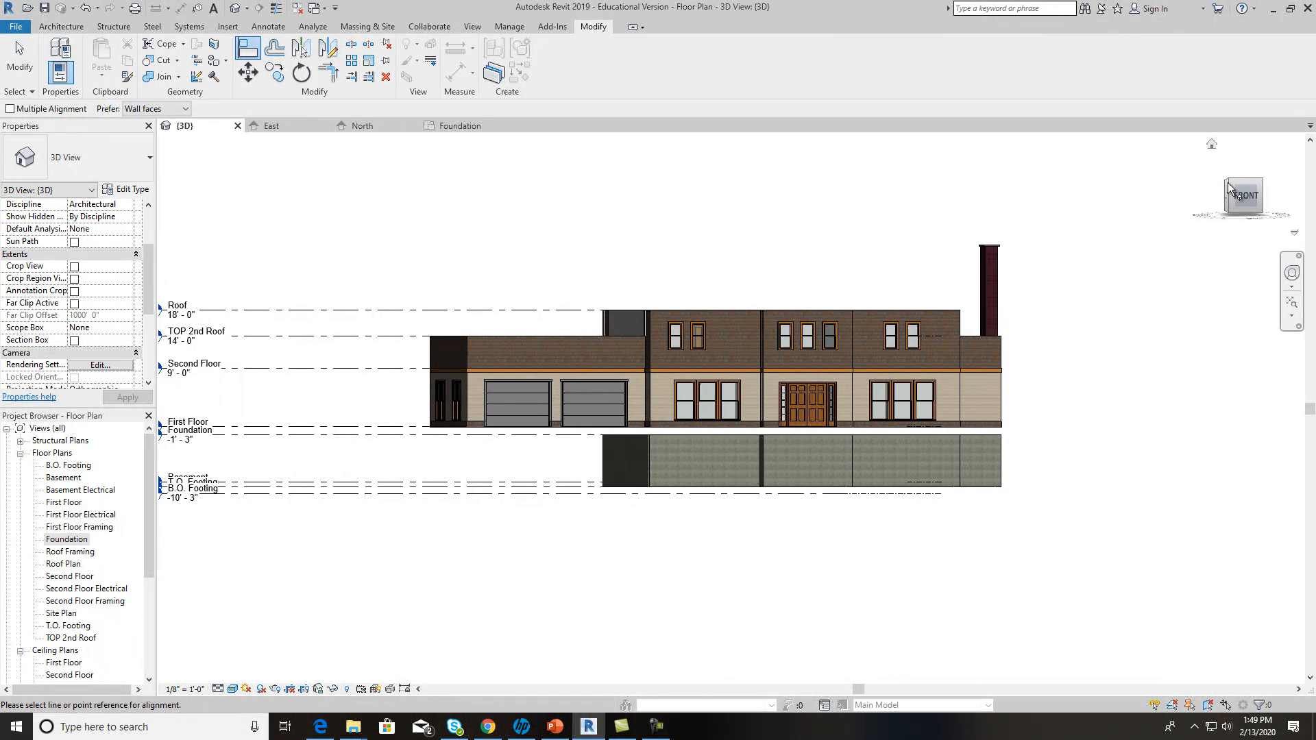
pyautogui.click(1251, 199)
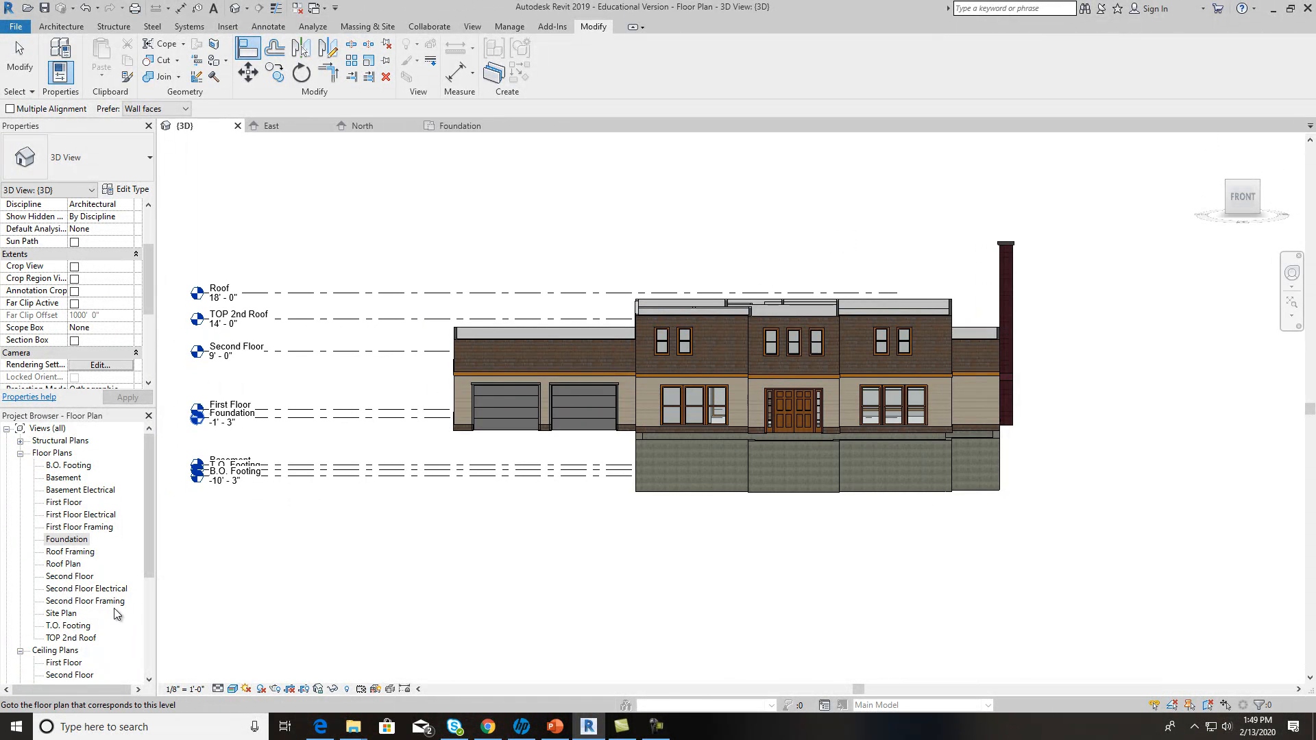
pyautogui.doubleClick(67, 539)
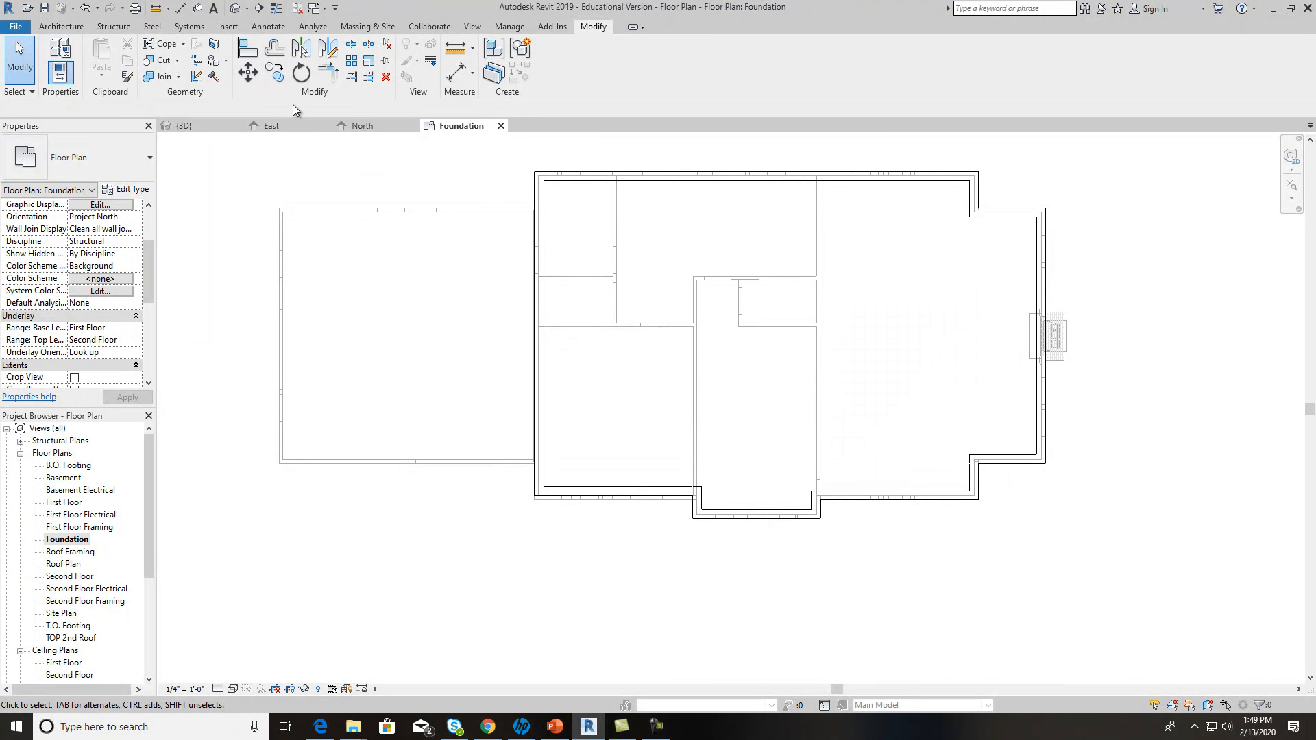
# Step: Examine the garage base and the foundation top against the level lines in the front-facing 3D view
pyautogui.click(236, 8)
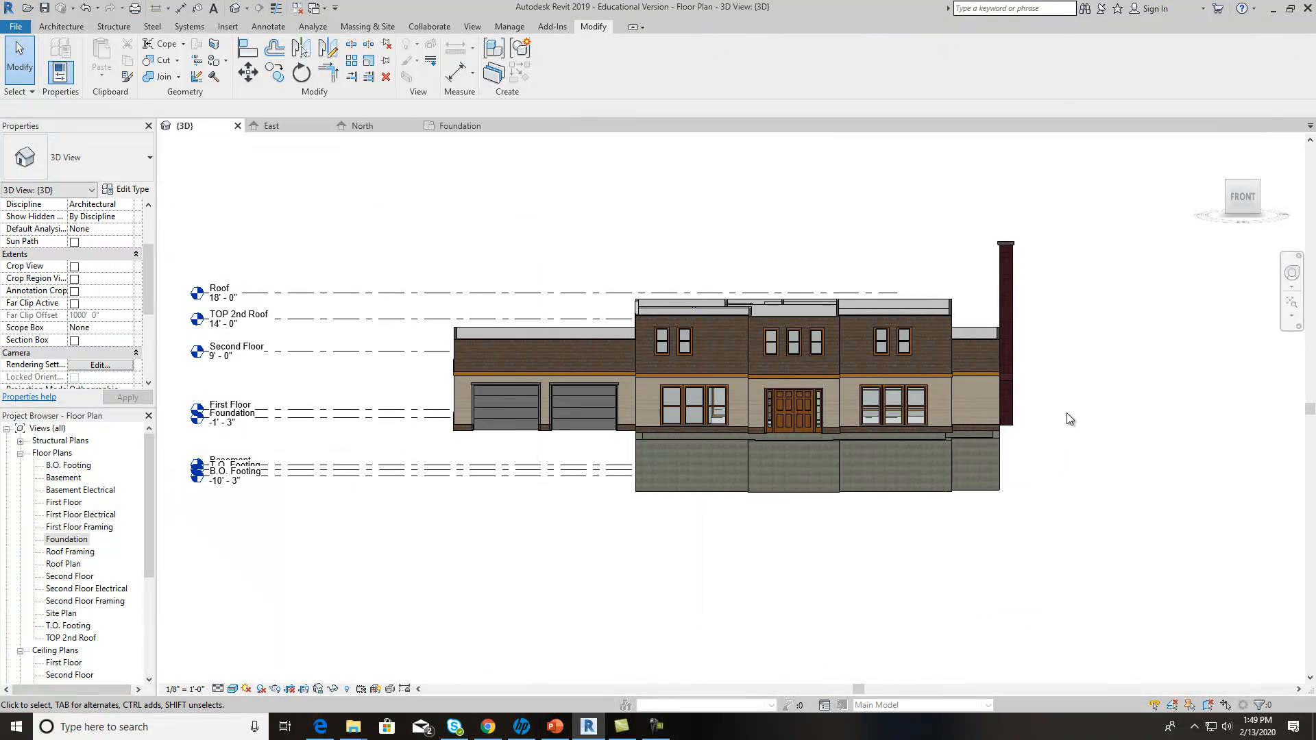
pyautogui.moveTo(1244, 197)
pyautogui.mouseDown()
pyautogui.moveTo(1216, 212)
pyautogui.moveTo(1235, 215)
pyautogui.mouseUp()
pyautogui.scroll(4, 615, 470)
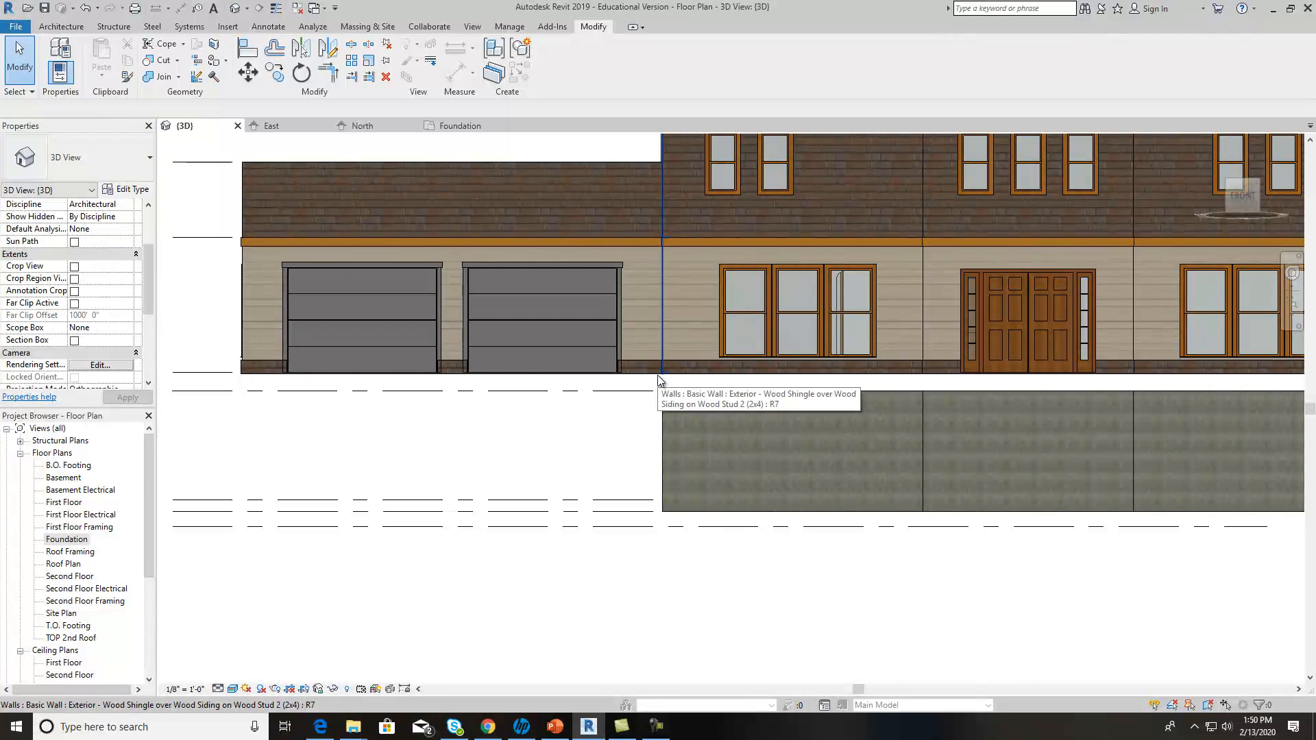
pyautogui.scroll(-5, 306, 392)
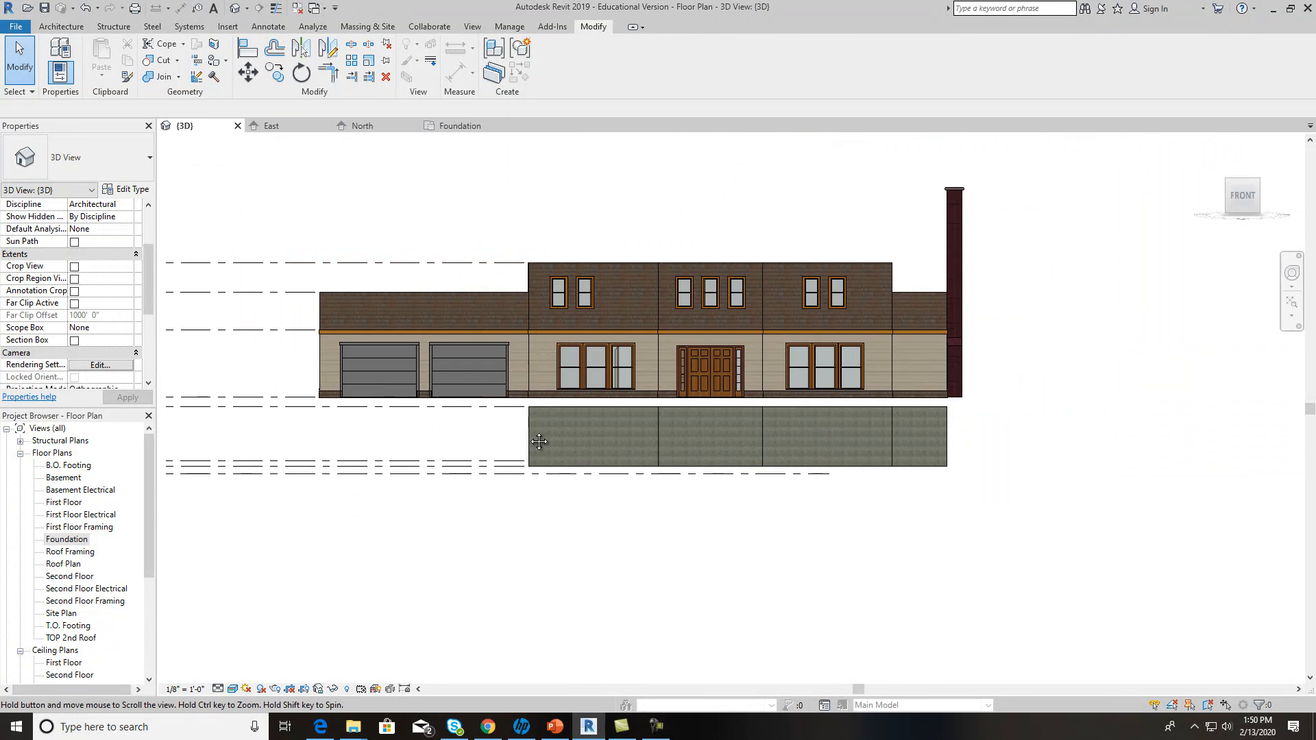
pyautogui.moveTo(538, 442); pyautogui.dragTo(782, 430, button='middle')
pyautogui.scroll(3, 450, 413)
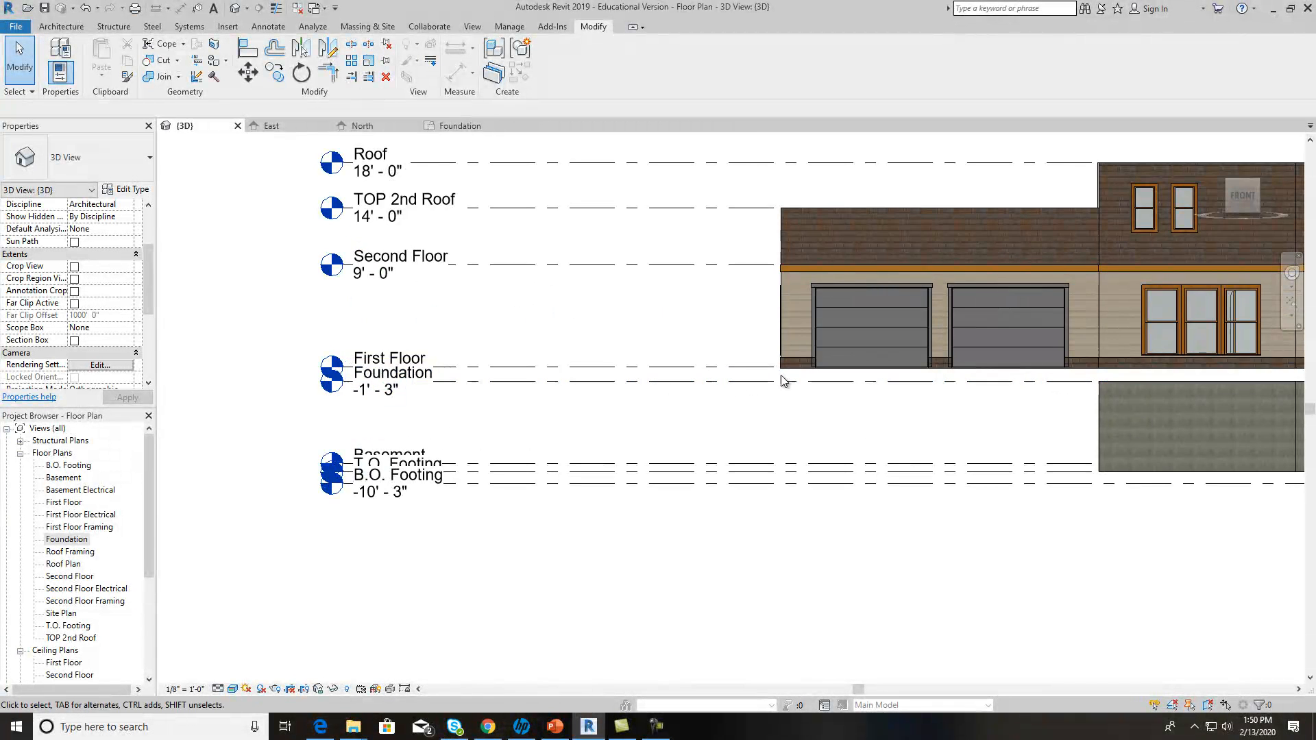
pyautogui.scroll(2, 790, 377)
pyautogui.scroll(-3, 854, 391)
pyautogui.moveTo(900, 415); pyautogui.dragTo(721, 421, button='middle')
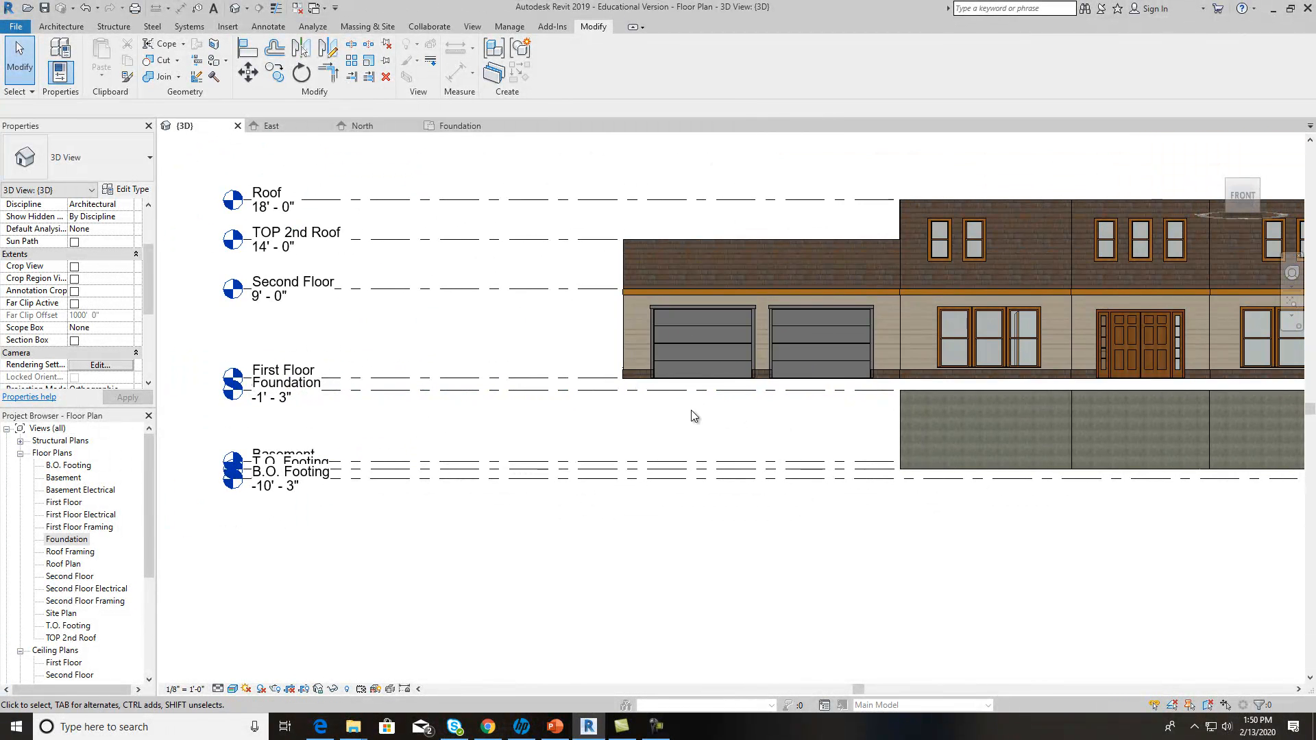
# Step: Reopen the Foundation floor plan with the garage outline and the whole foundation in view
pyautogui.doubleClick(80, 538)
pyautogui.moveTo(470, 322); pyautogui.dragTo(548, 349, button='middle')
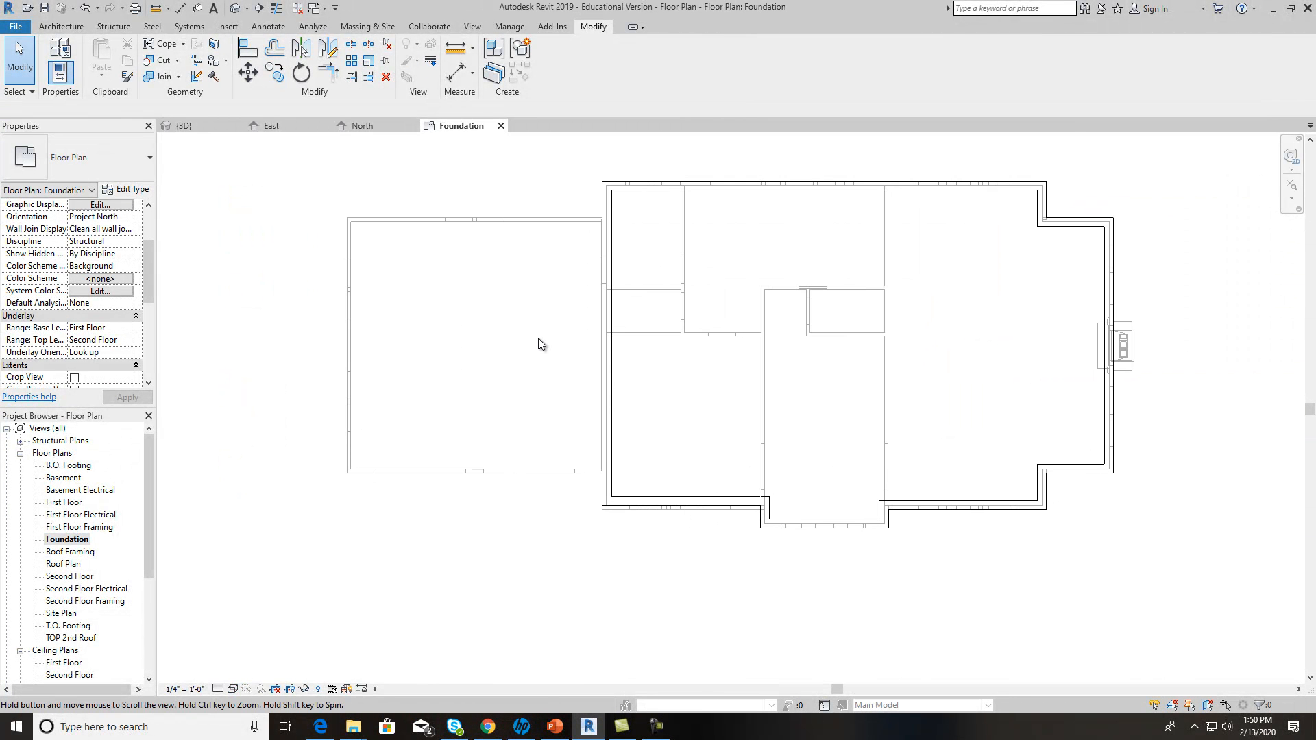
pyautogui.scroll(3, 528, 302)
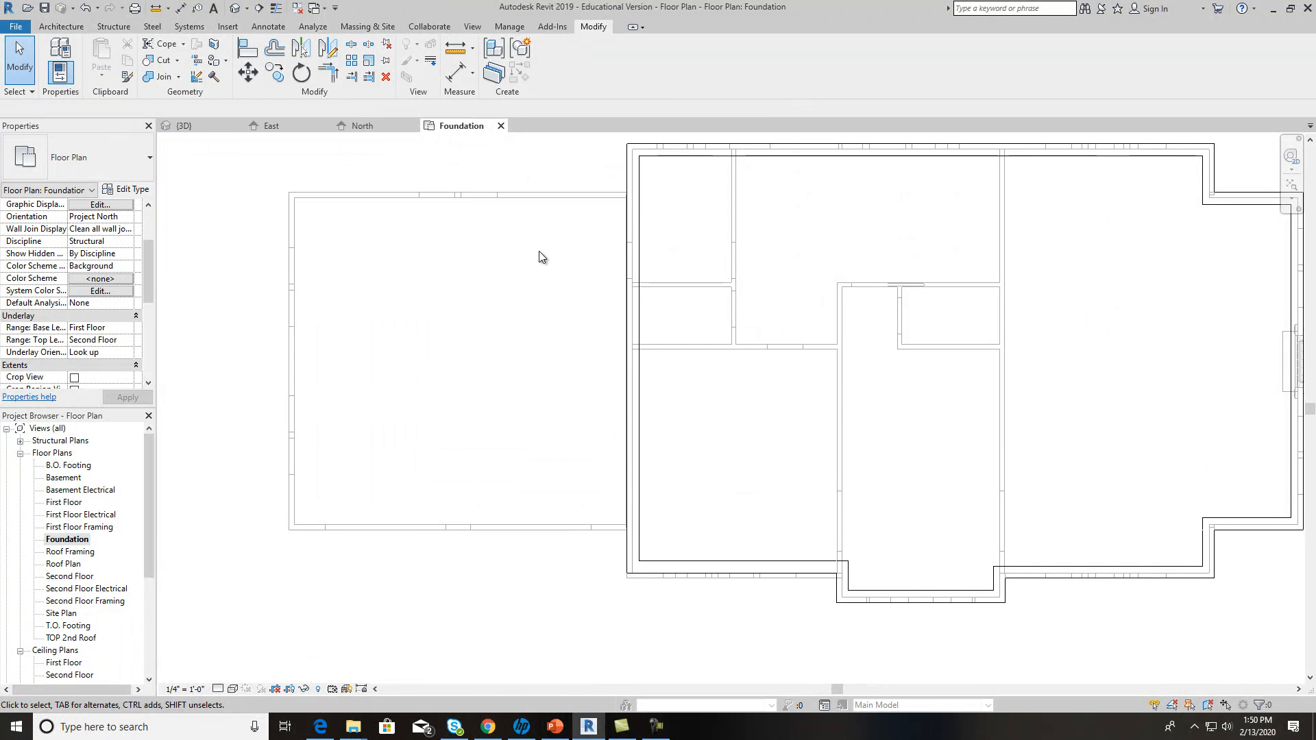
pyautogui.scroll(-2, 537, 257)
pyautogui.moveTo(547, 316); pyautogui.dragTo(550, 358, button='middle')
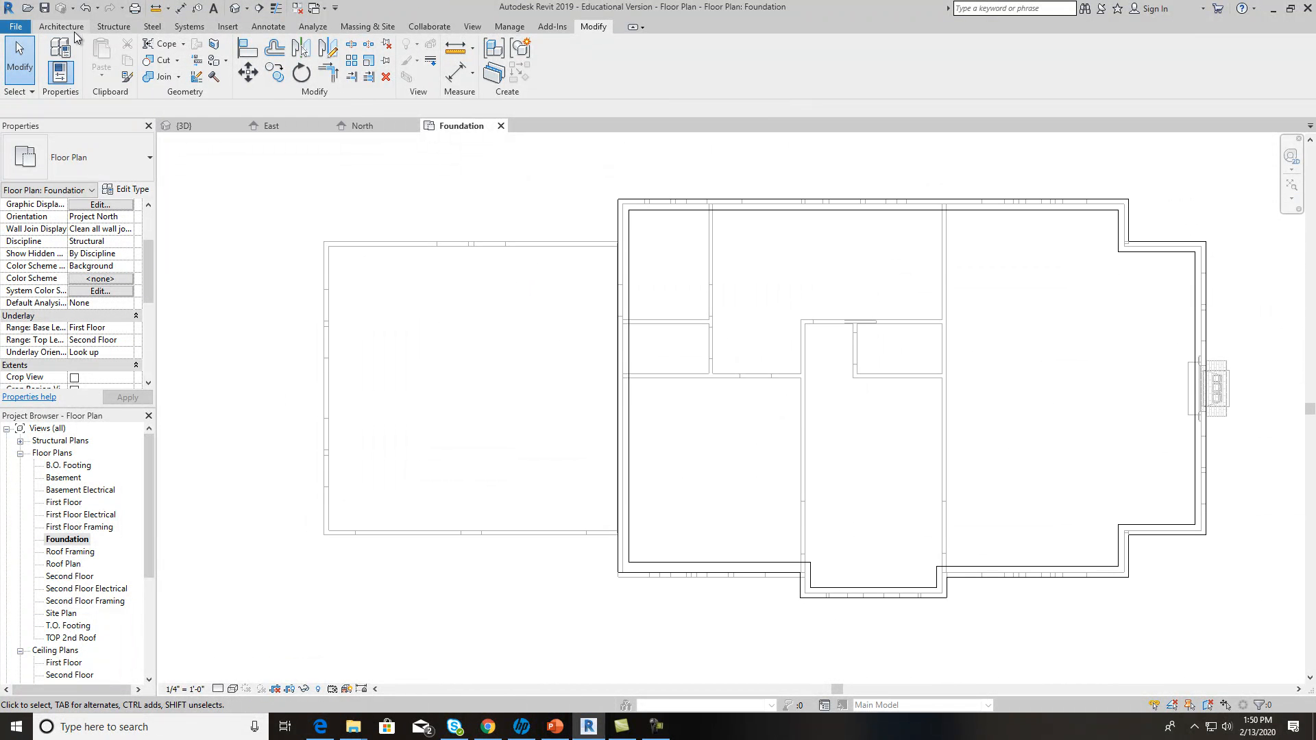
# Step: Draw three Foundation - 12" Concrete walls in a U about 32'-6" each way around the garage outline, closing against the house foundation's left wall
pyautogui.click(72, 29)
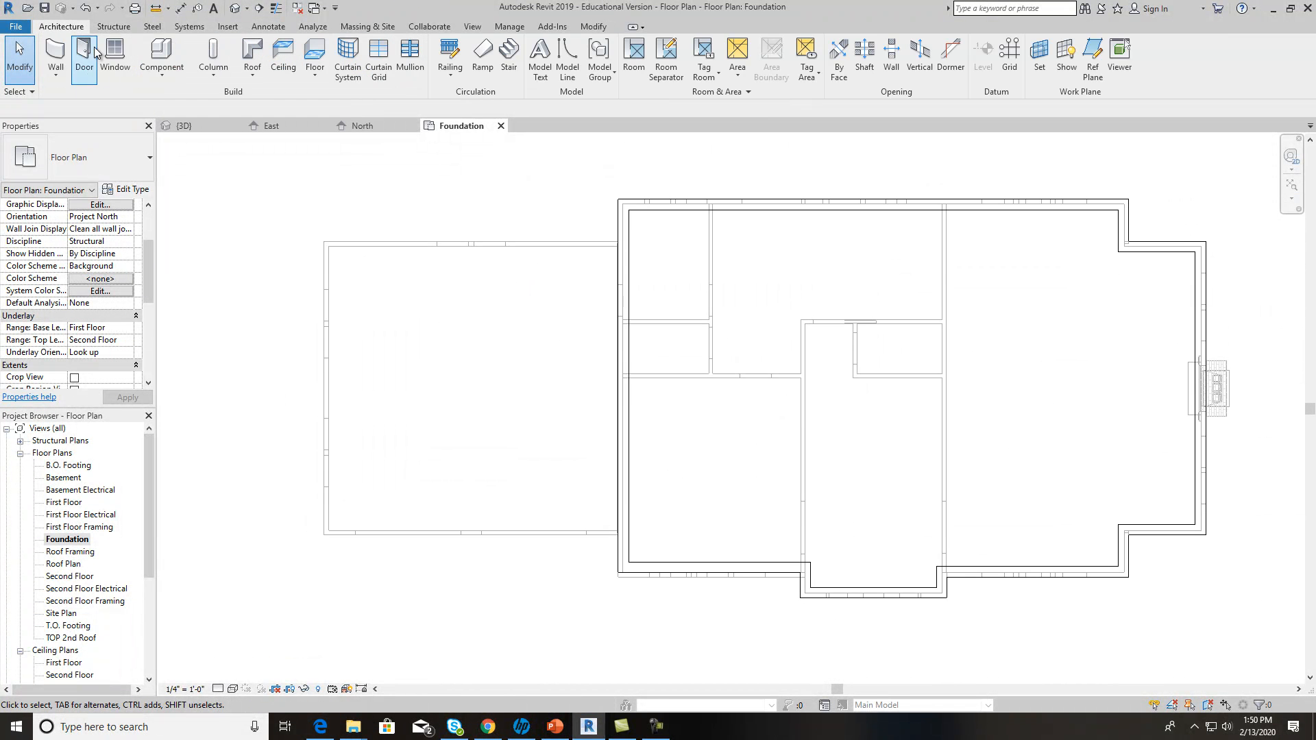
pyautogui.click(52, 74)
pyautogui.click(76, 102)
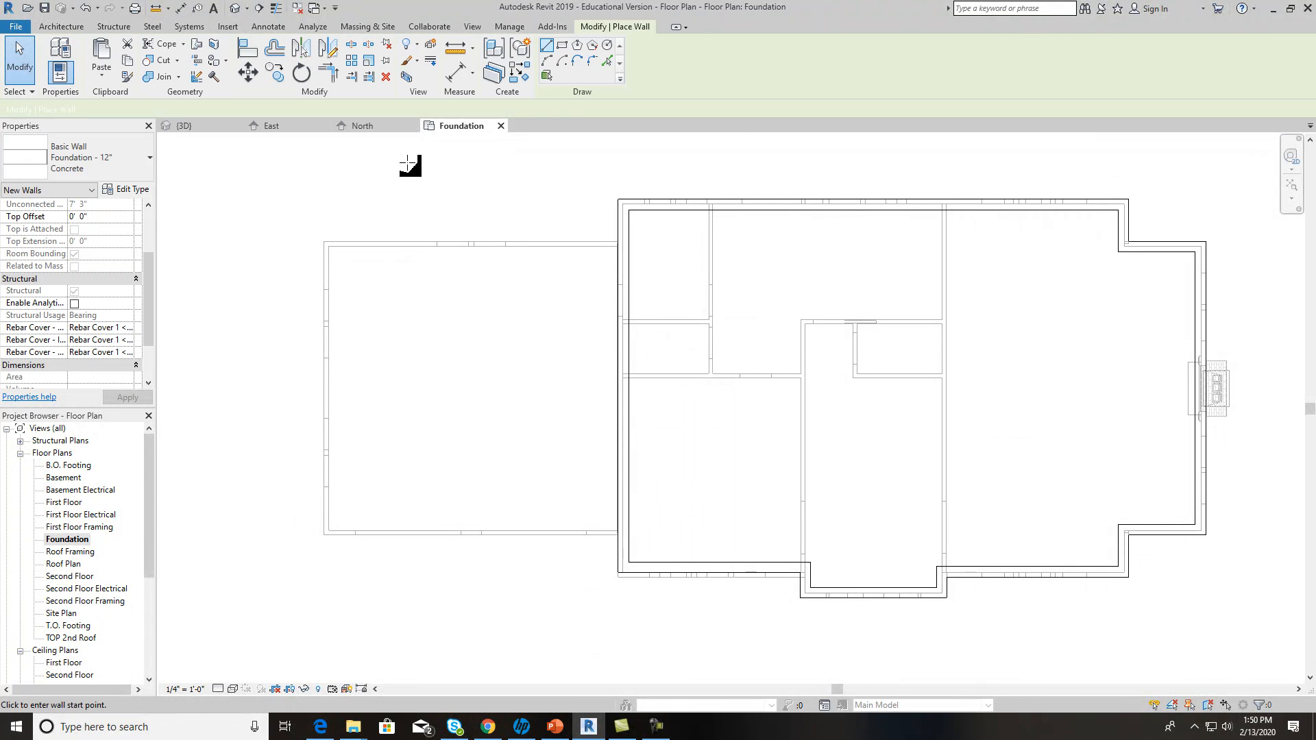
pyautogui.click(616, 222)
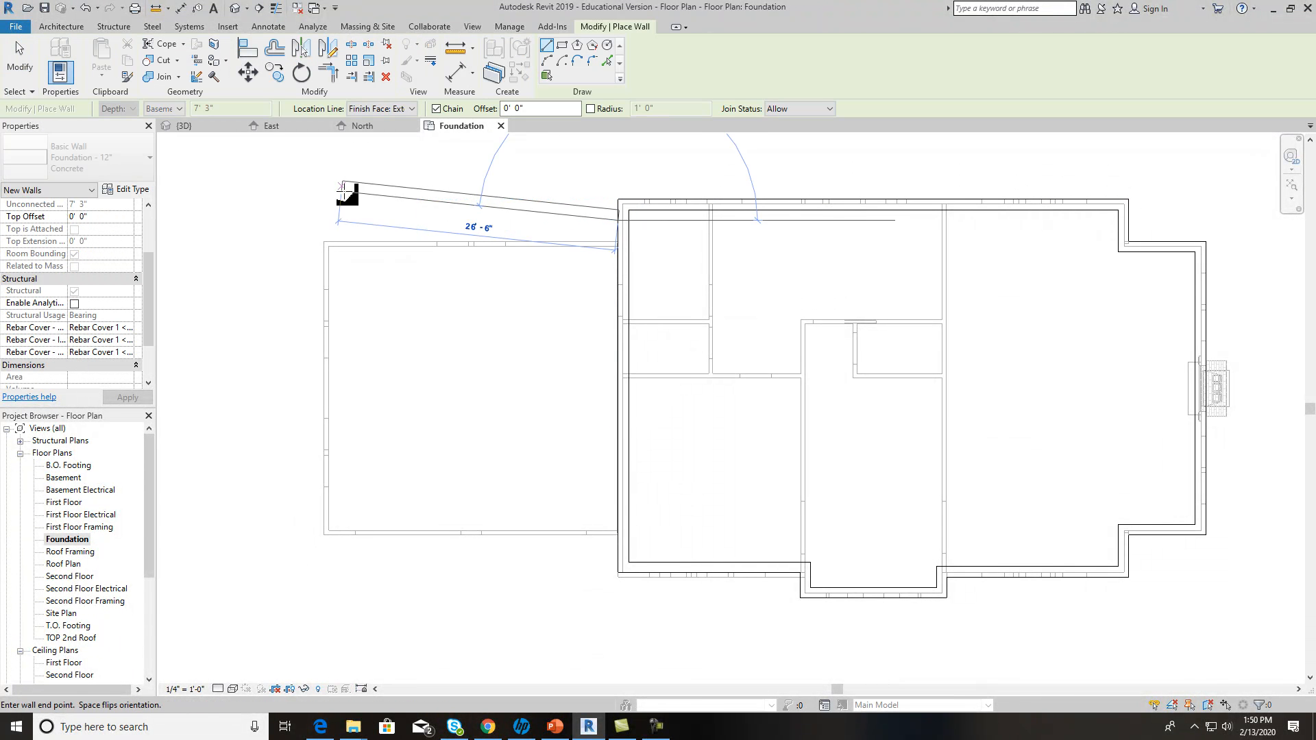
pyautogui.click(290, 221)
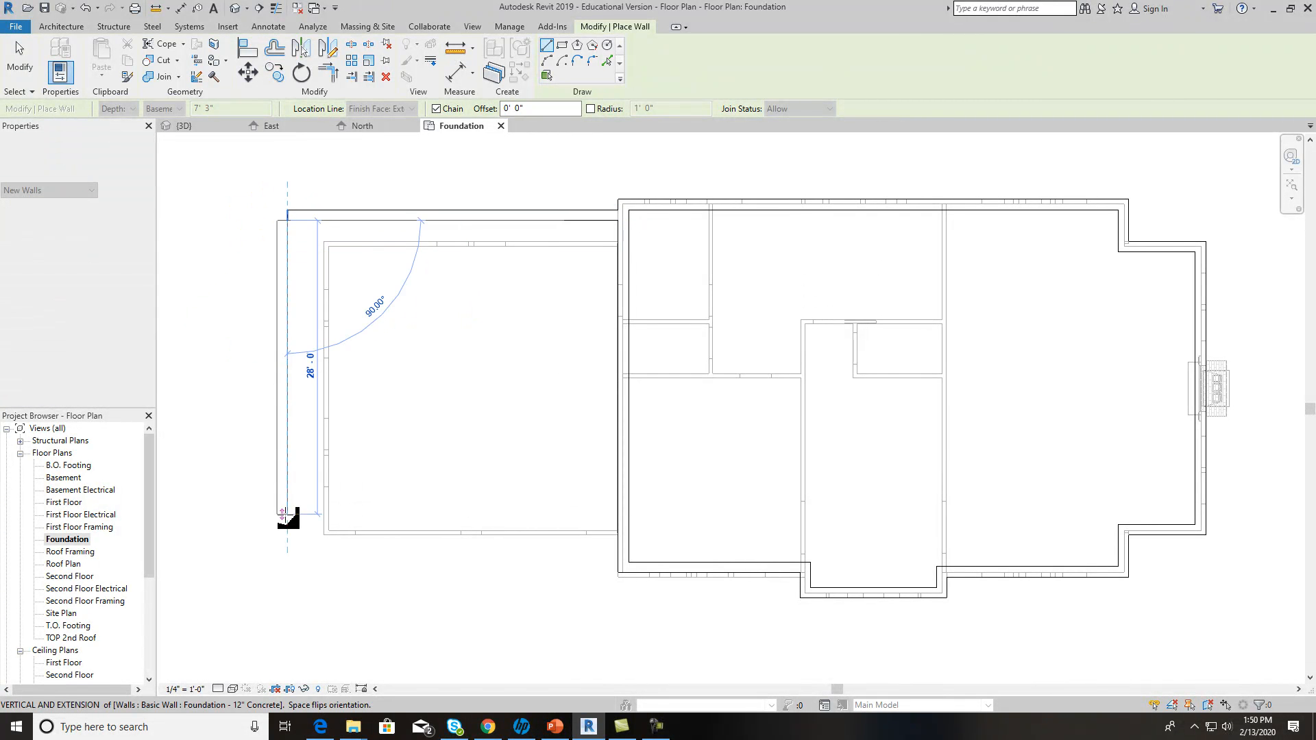
pyautogui.click(288, 555)
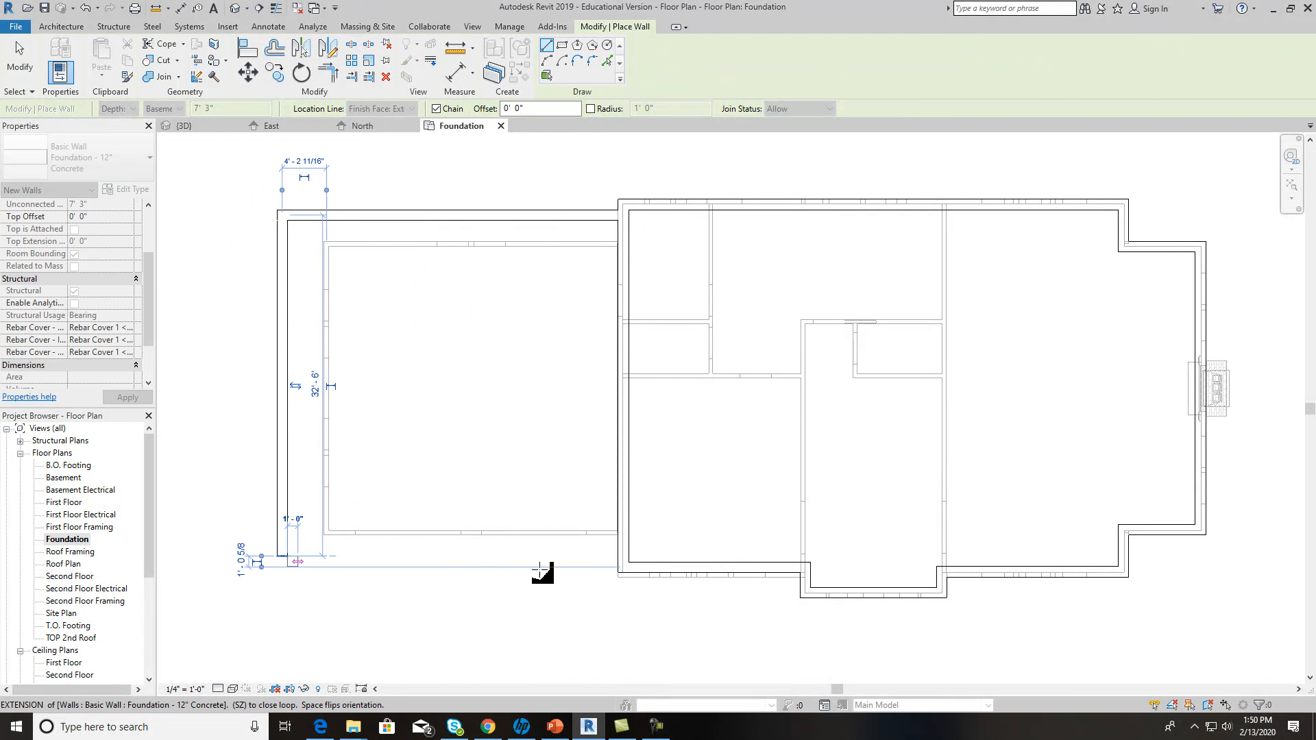
pyautogui.click(620, 563)
pyautogui.press('Escape')
pyautogui.press('Escape')
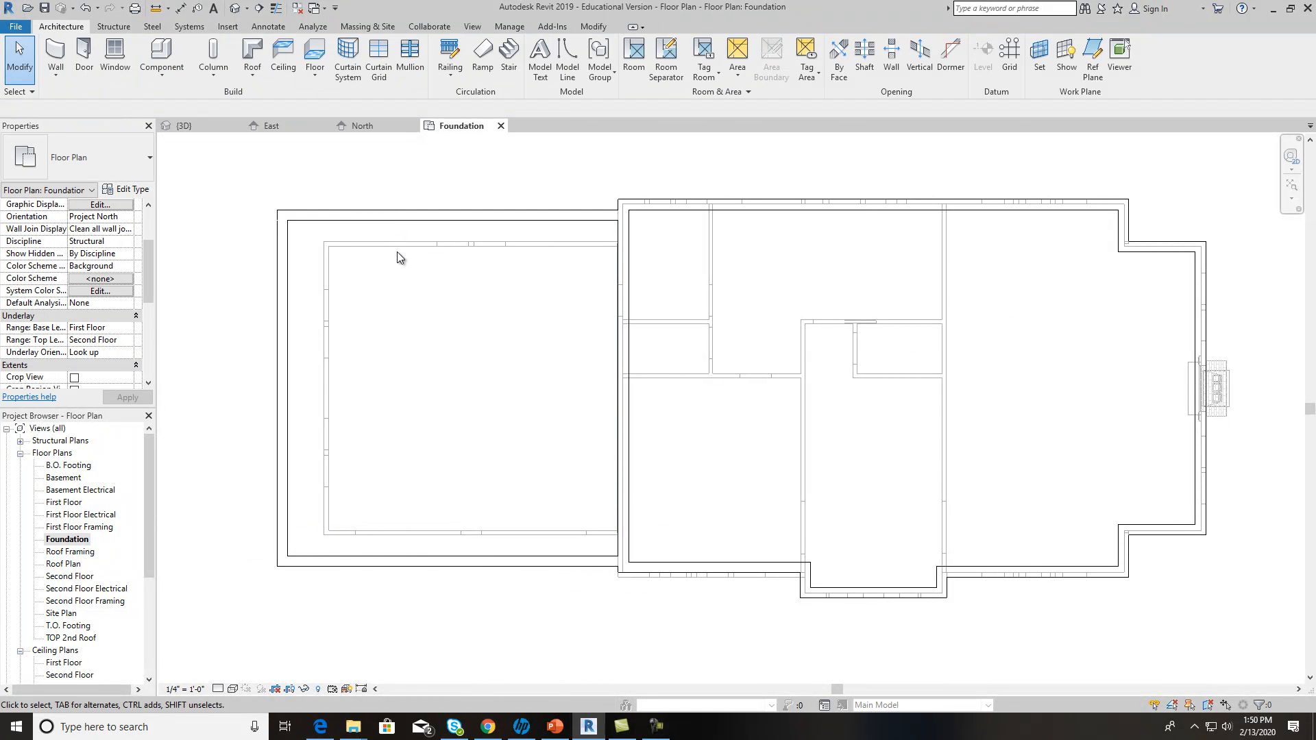
pyautogui.click(363, 221)
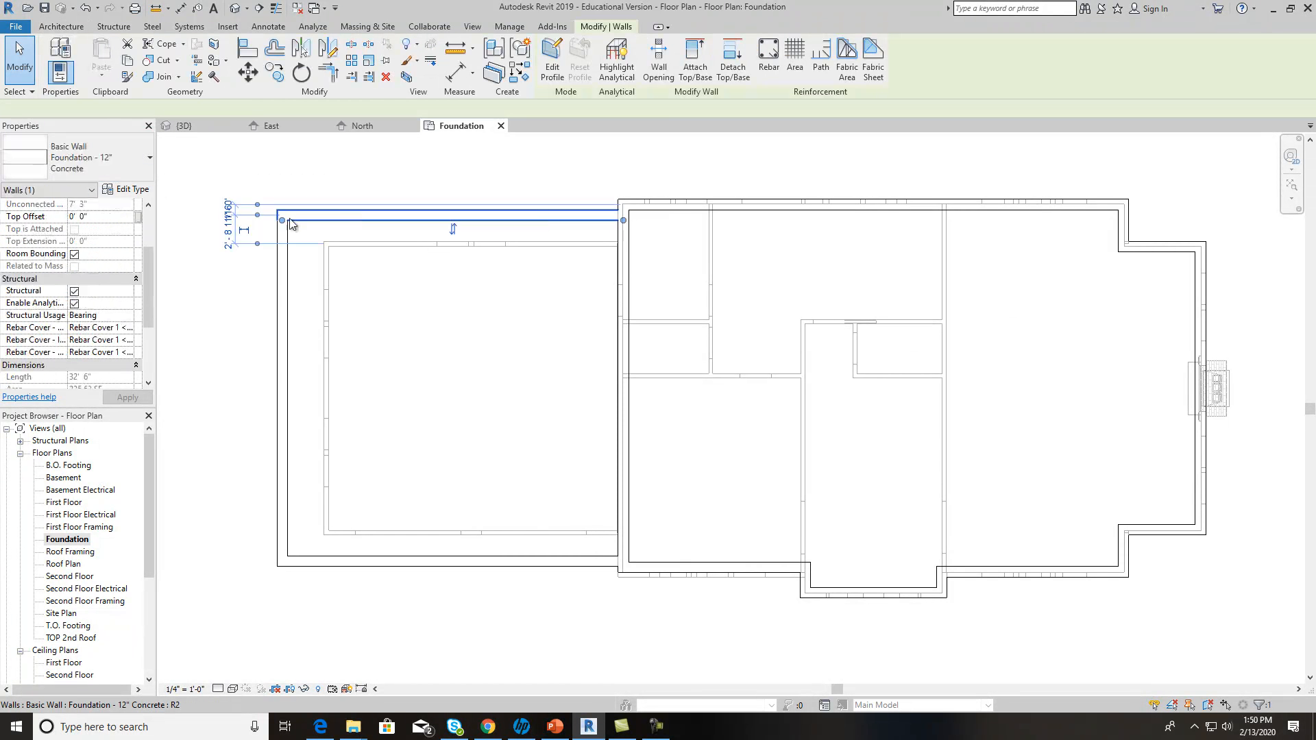
pyautogui.click(121, 169)
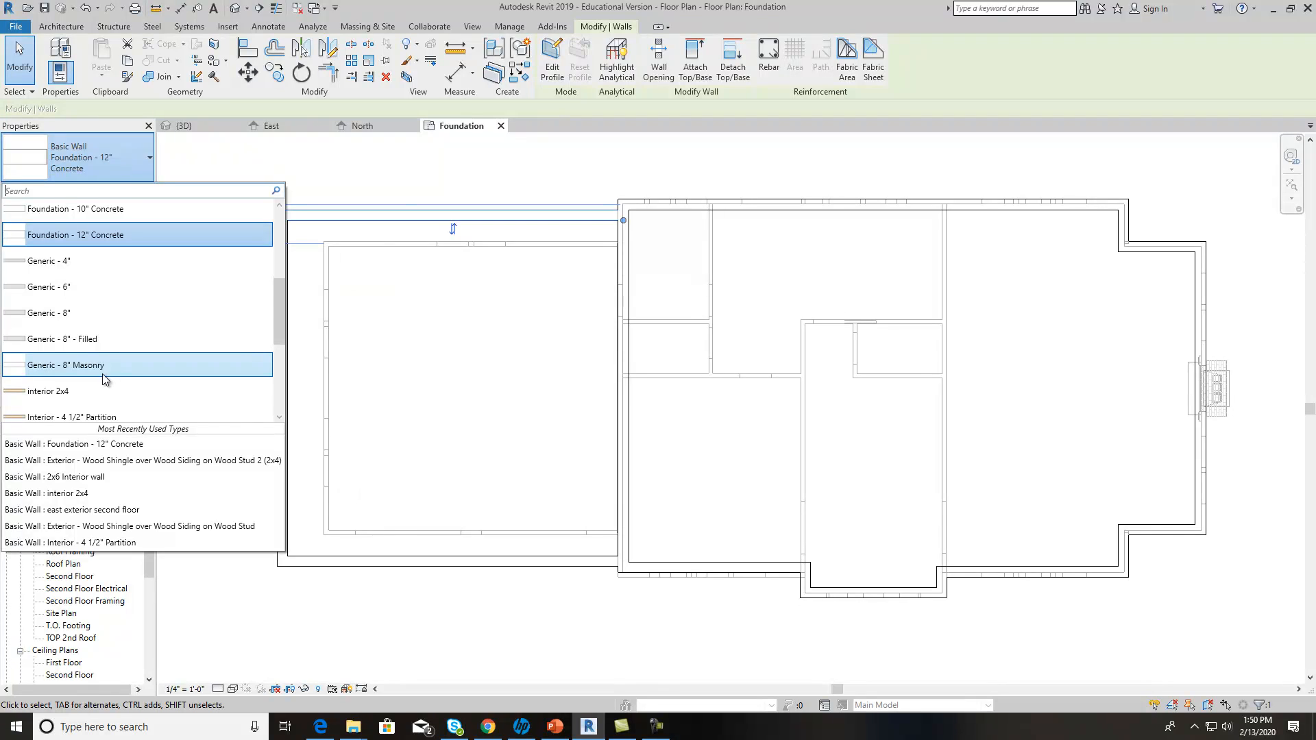
pyautogui.moveTo(102, 370)
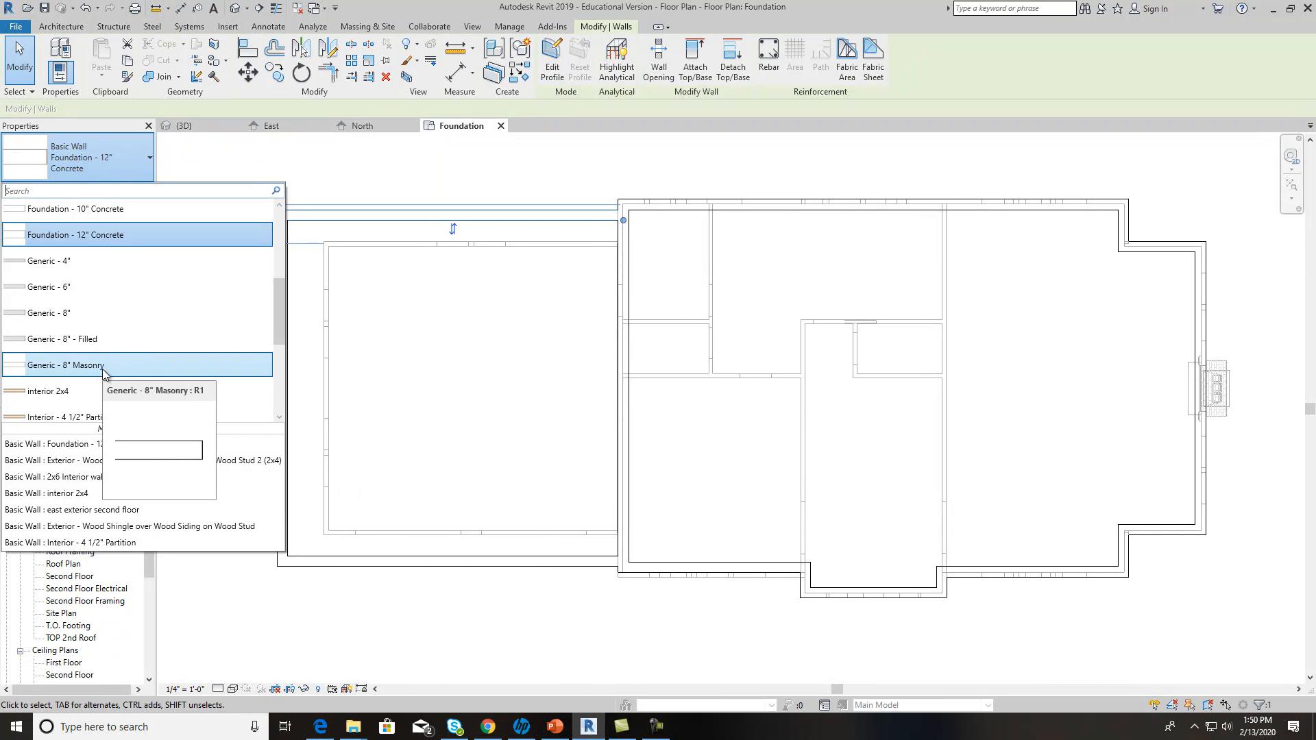
pyautogui.press('Escape')
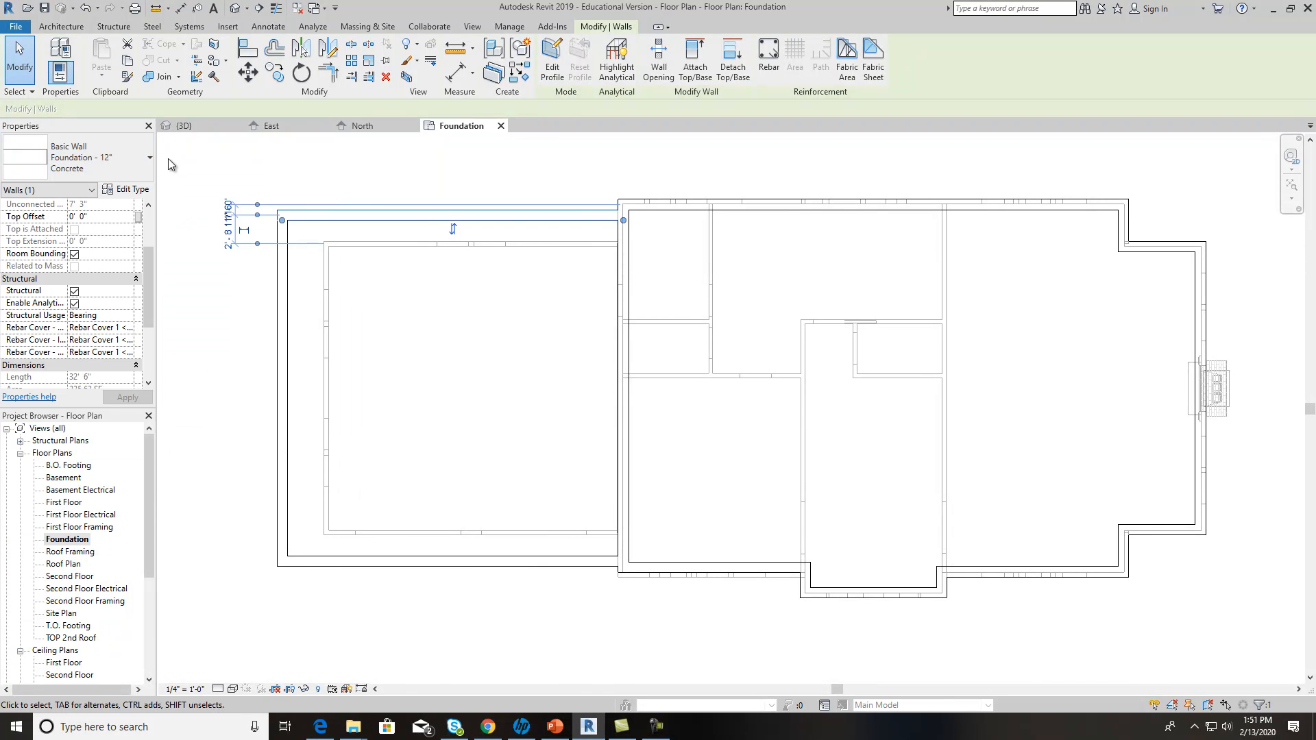
pyautogui.press('Escape')
# Step: Duplicate the upper garage foundation wall's type and name the copy 8" Foundation Wall
pyautogui.click(326, 215)
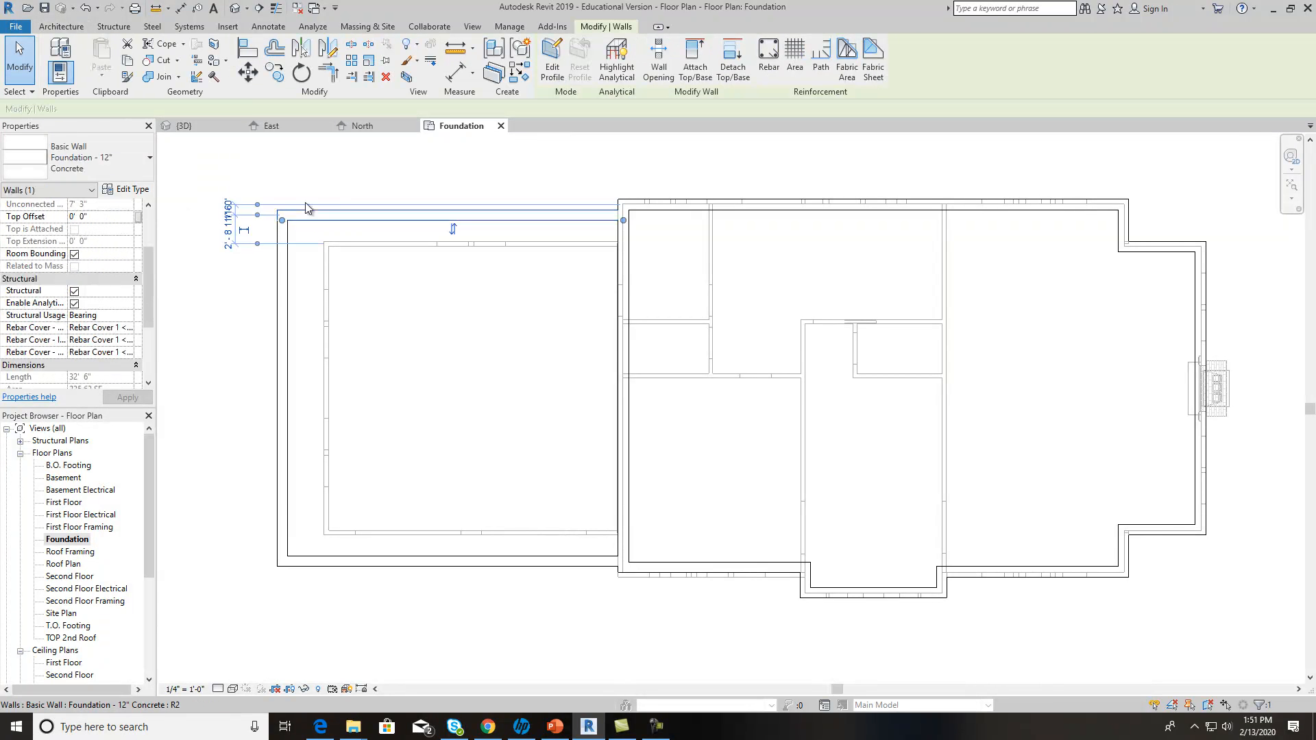
pyautogui.click(127, 189)
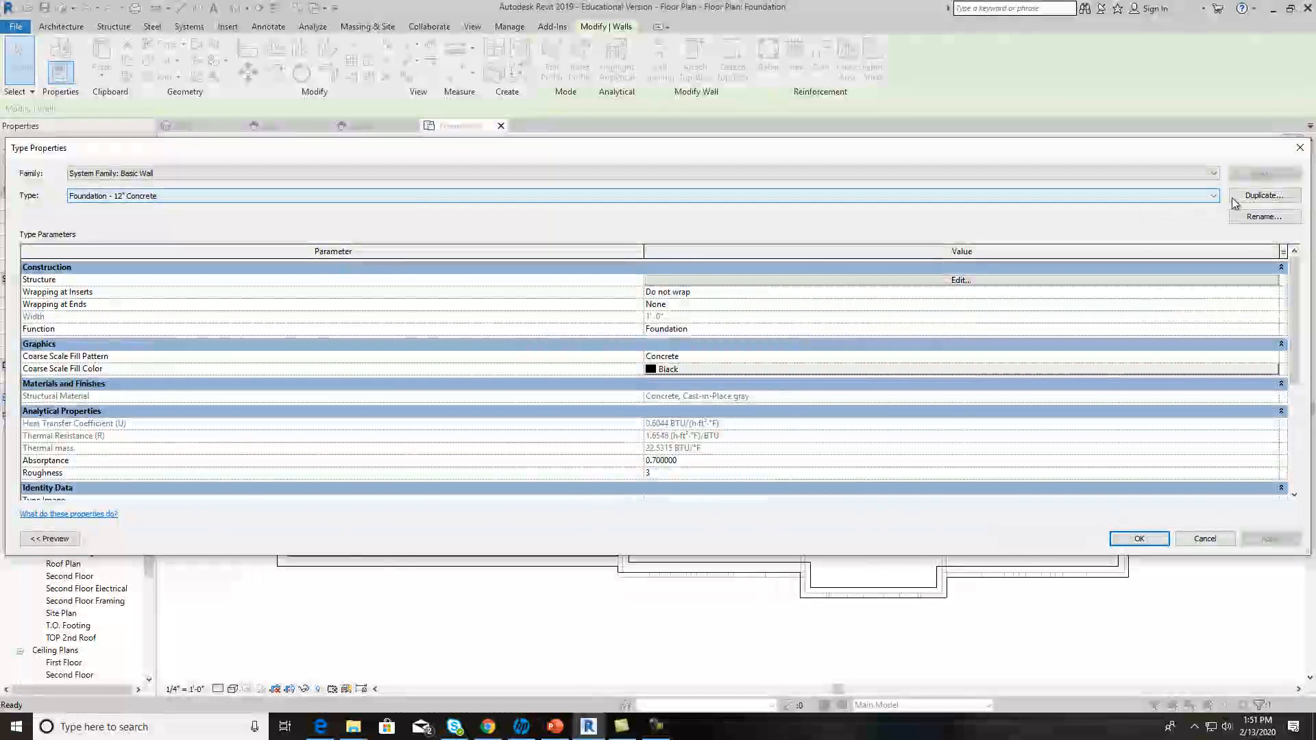
pyautogui.click(1255, 195)
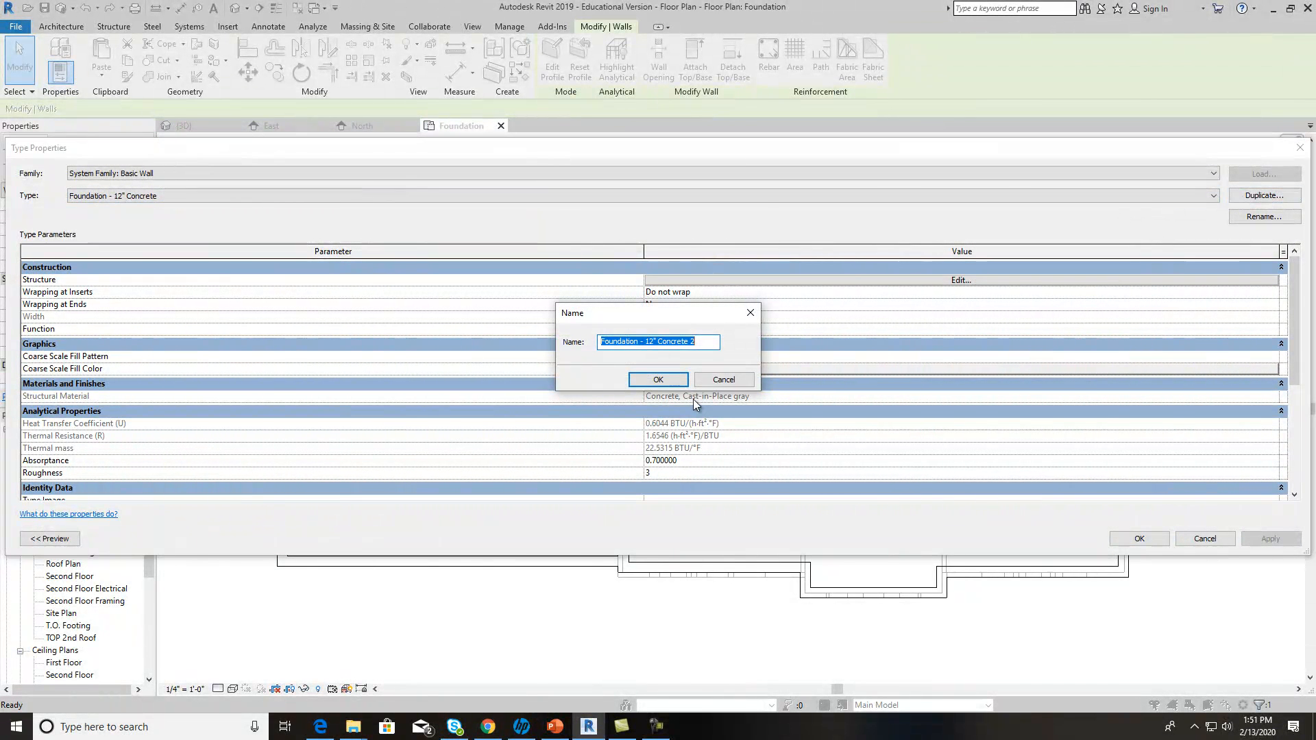
pyautogui.write('8" Foundation Wall')
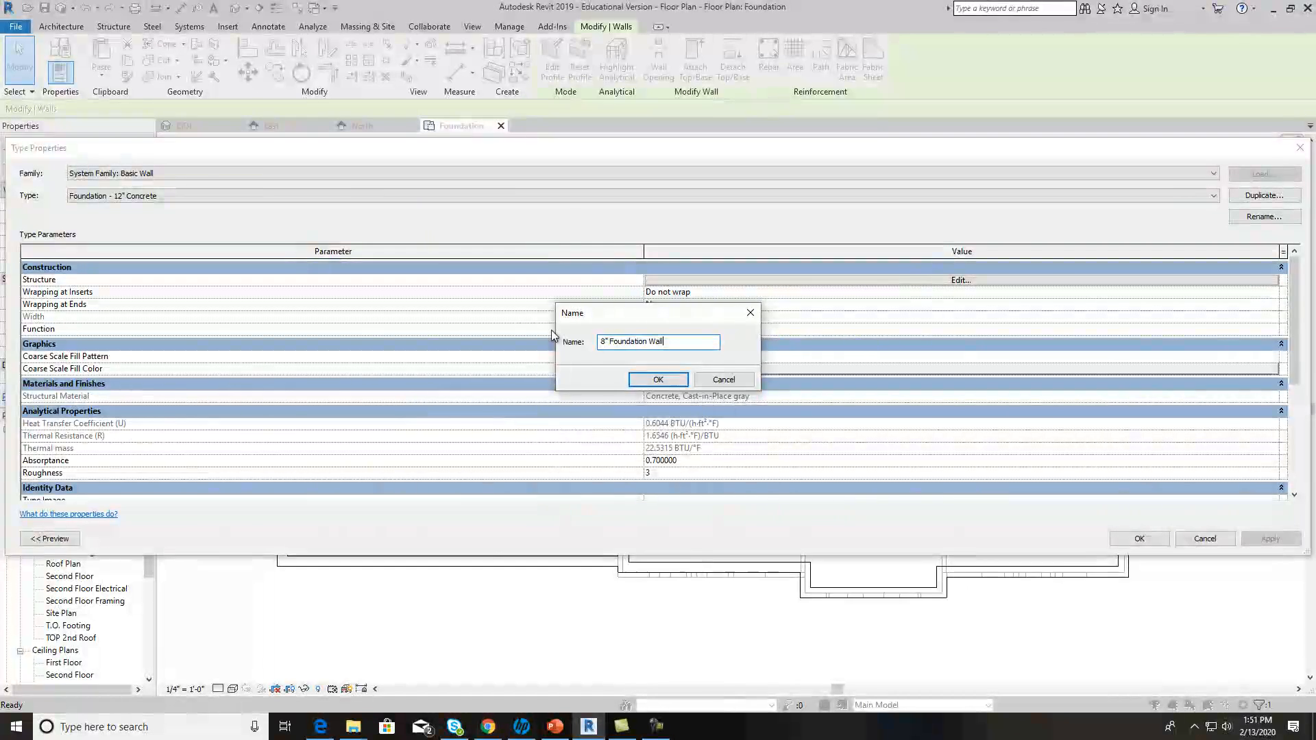
pyautogui.click(657, 379)
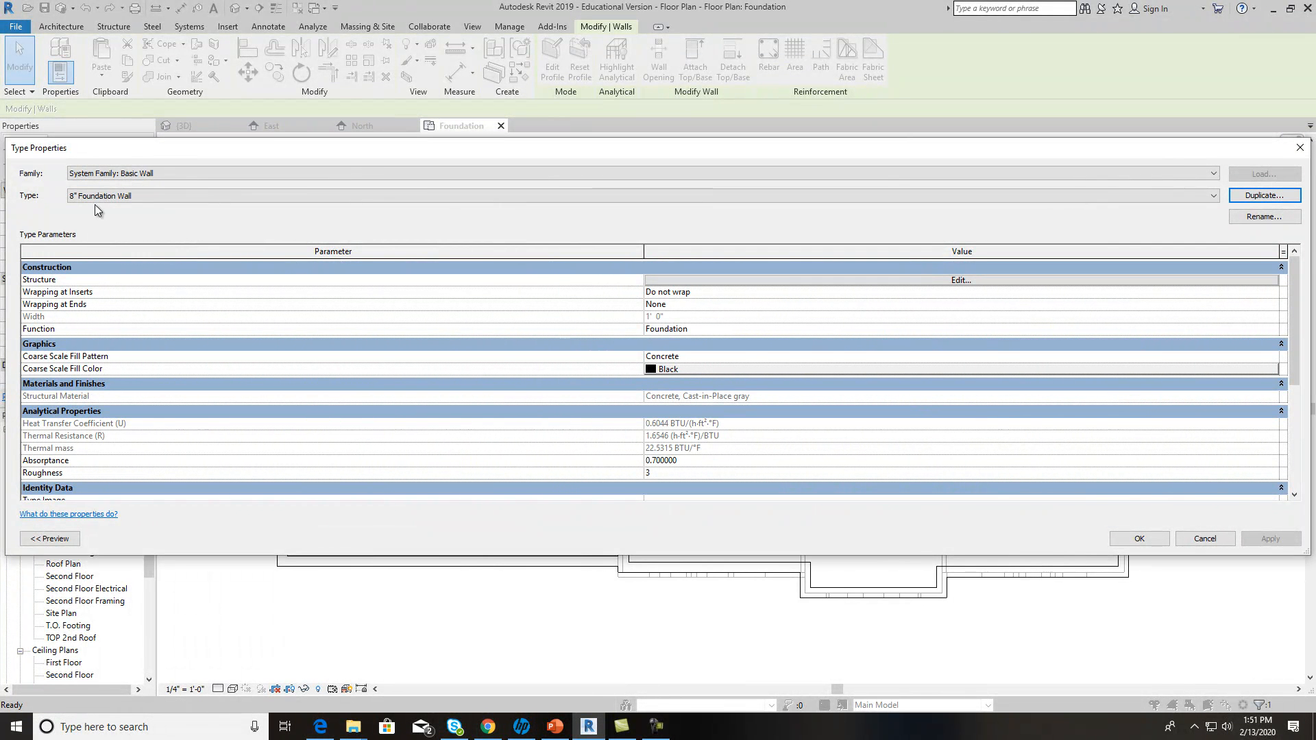
# Step: Set the structural concrete layer of the 8" Foundation Wall type to 8" thick and accept the type changes
pyautogui.click(960, 280)
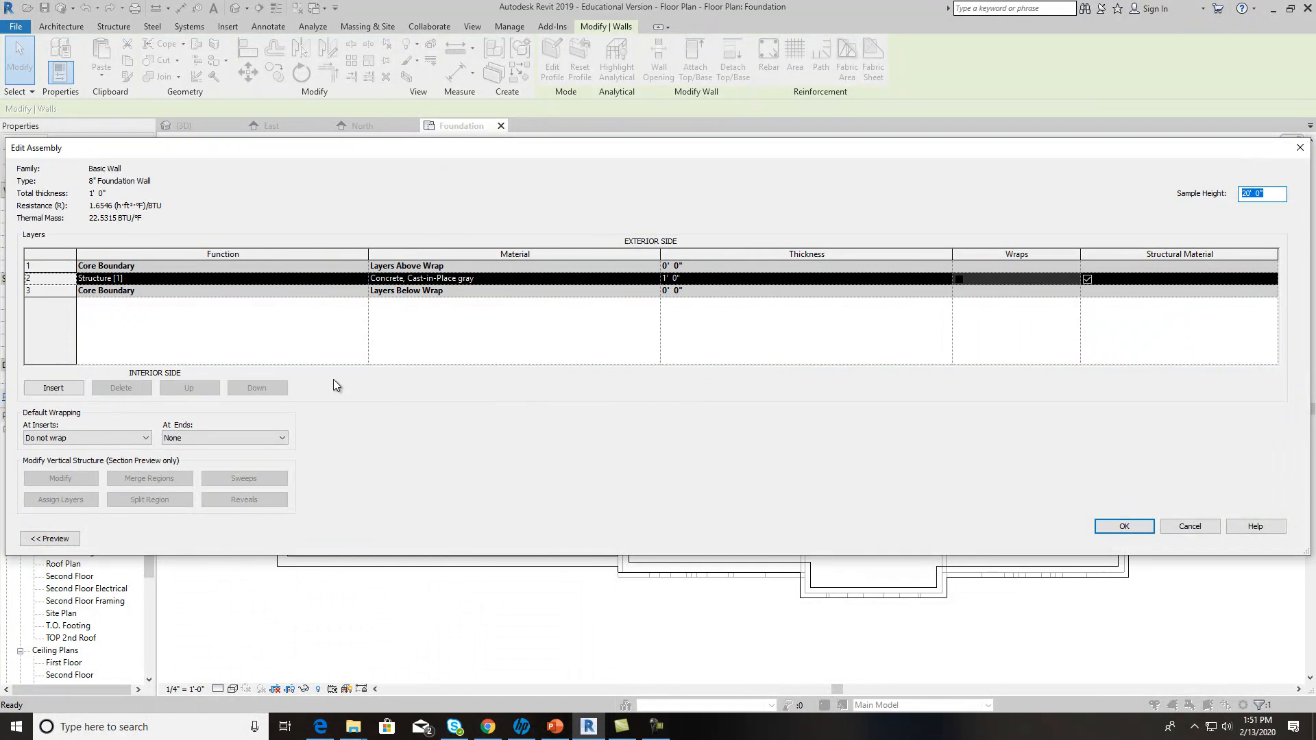
pyautogui.click(678, 279)
pyautogui.write('8')
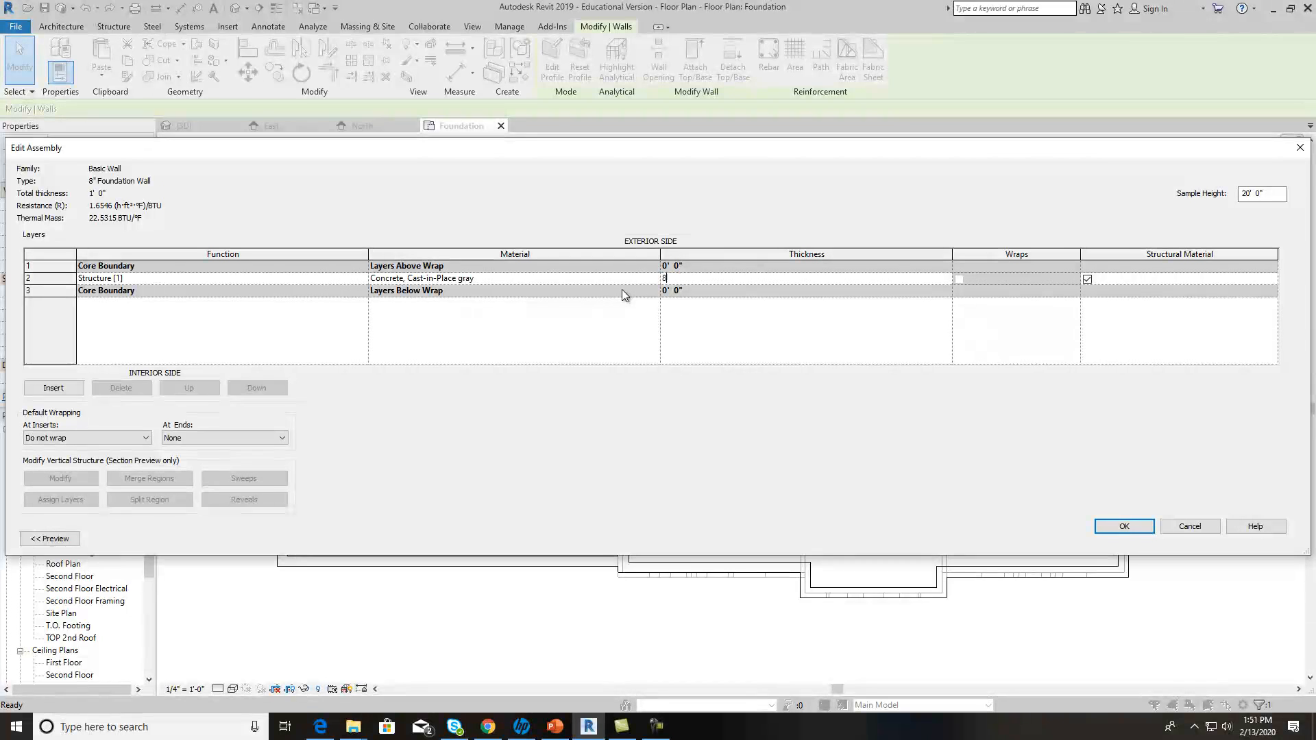
pyautogui.press('Tab')
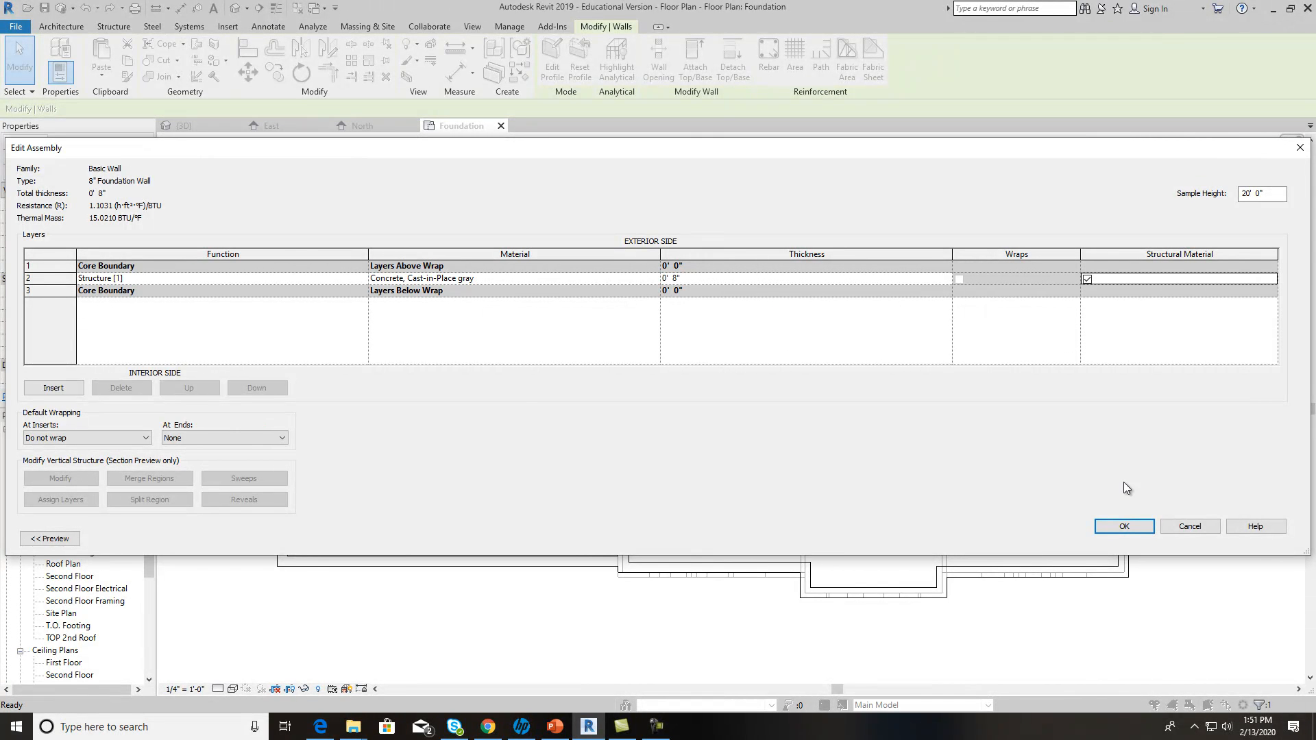
pyautogui.click(1130, 524)
pyautogui.click(1139, 539)
pyautogui.press('Escape')
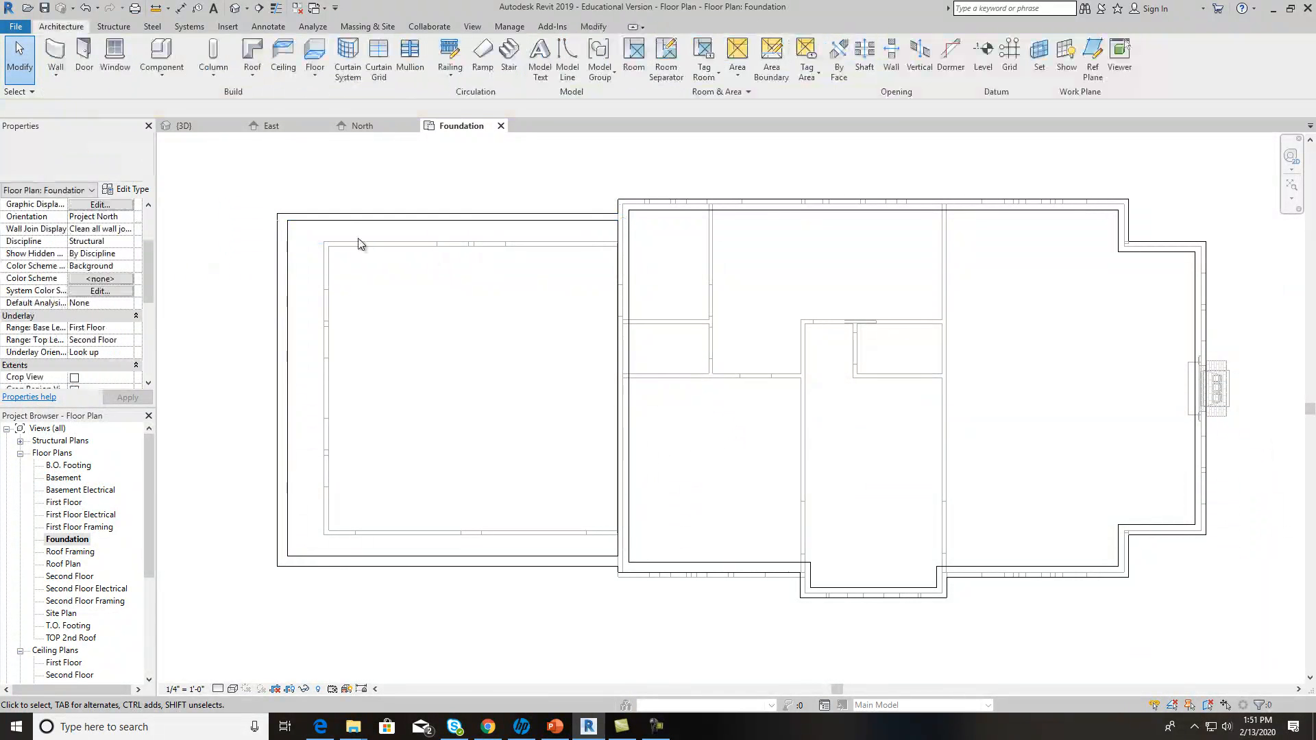
# Step: Change the left and lower garage foundation walls to the 8" Foundation Wall type
pyautogui.click(293, 255)
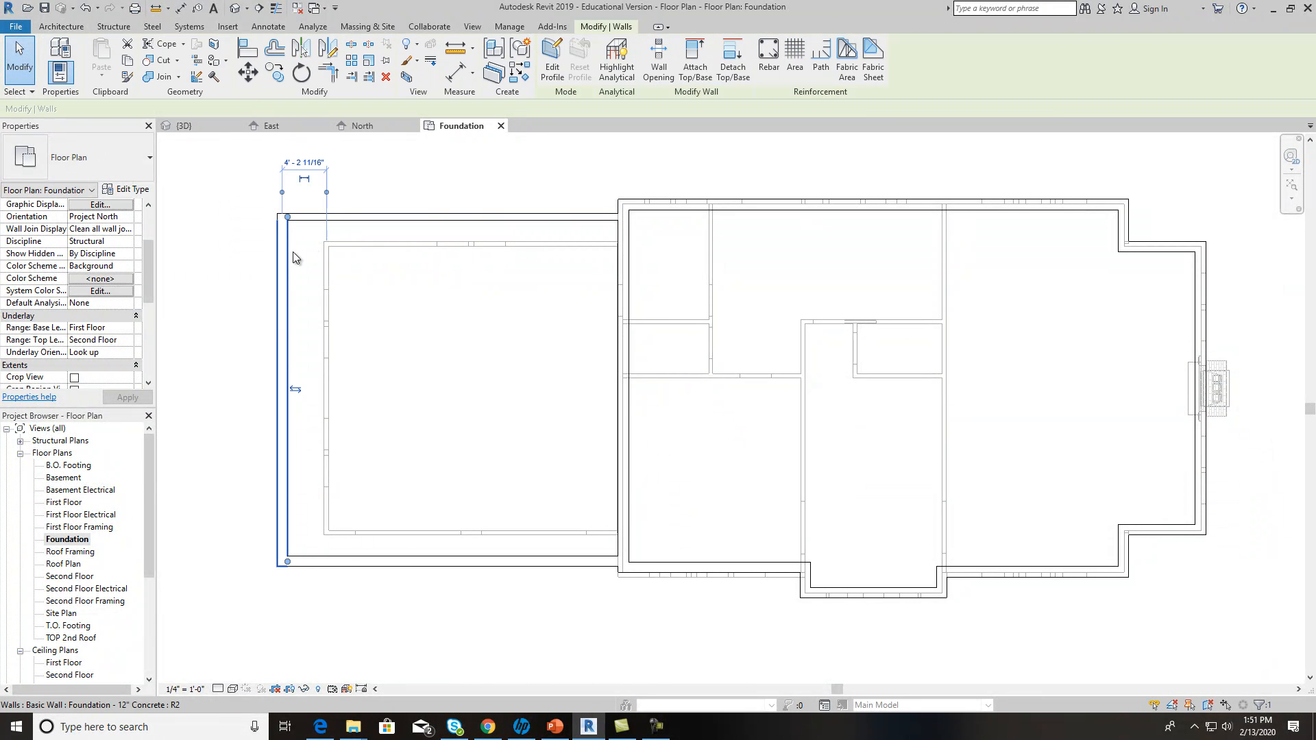
pyautogui.keyDown('ctrl'); pyautogui.click(382, 561); pyautogui.keyUp('ctrl')
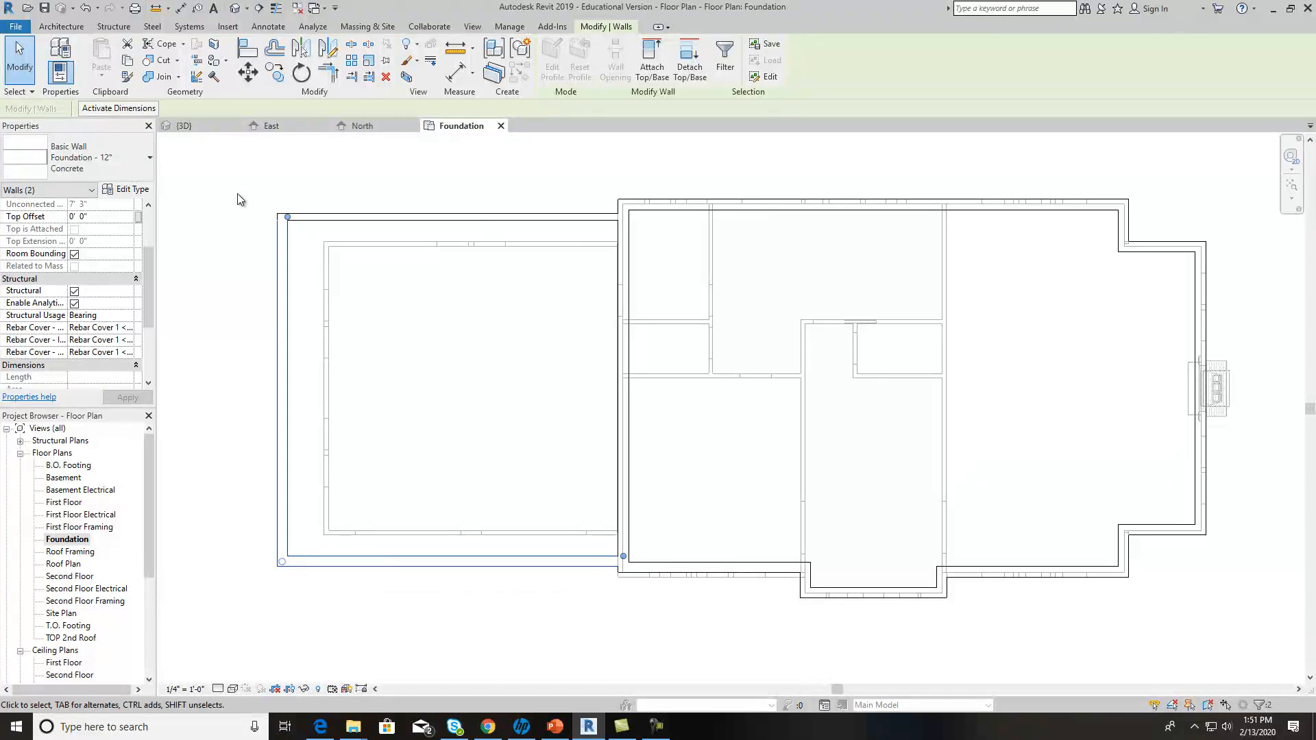
pyautogui.click(110, 157)
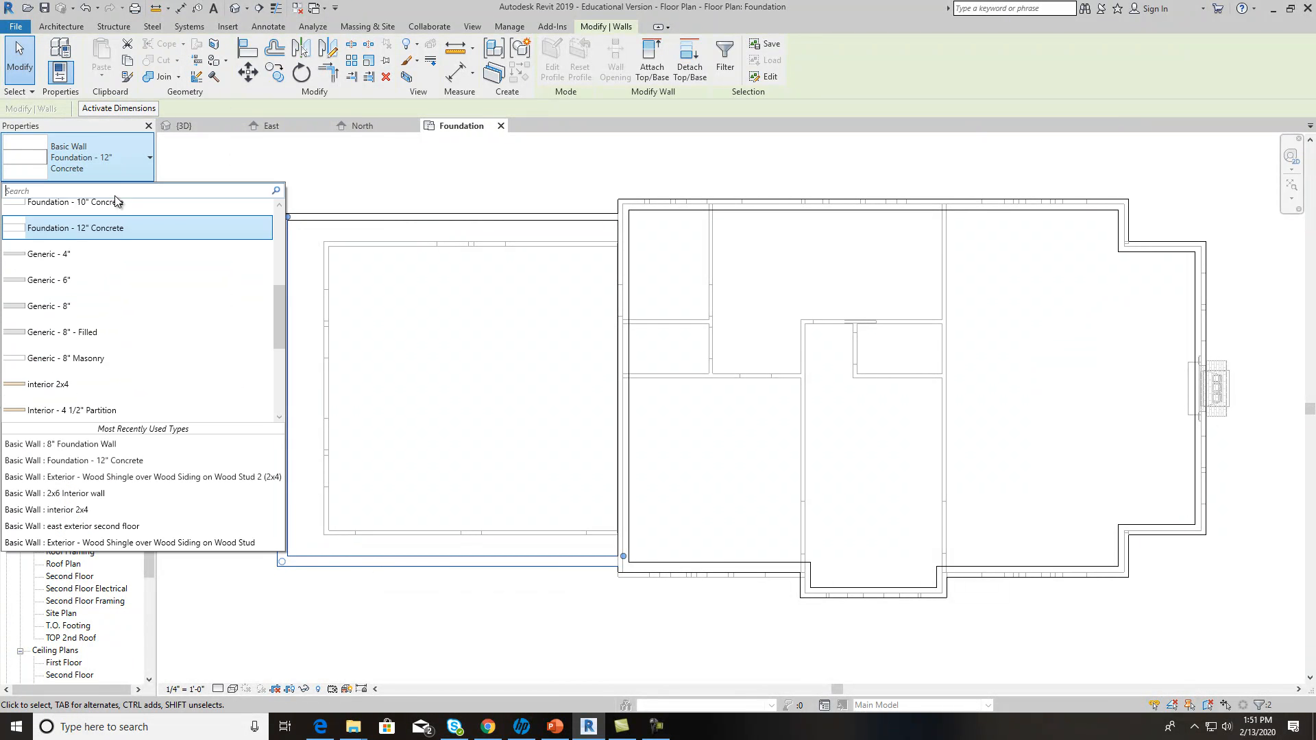
pyautogui.click(147, 444)
pyautogui.click(382, 160)
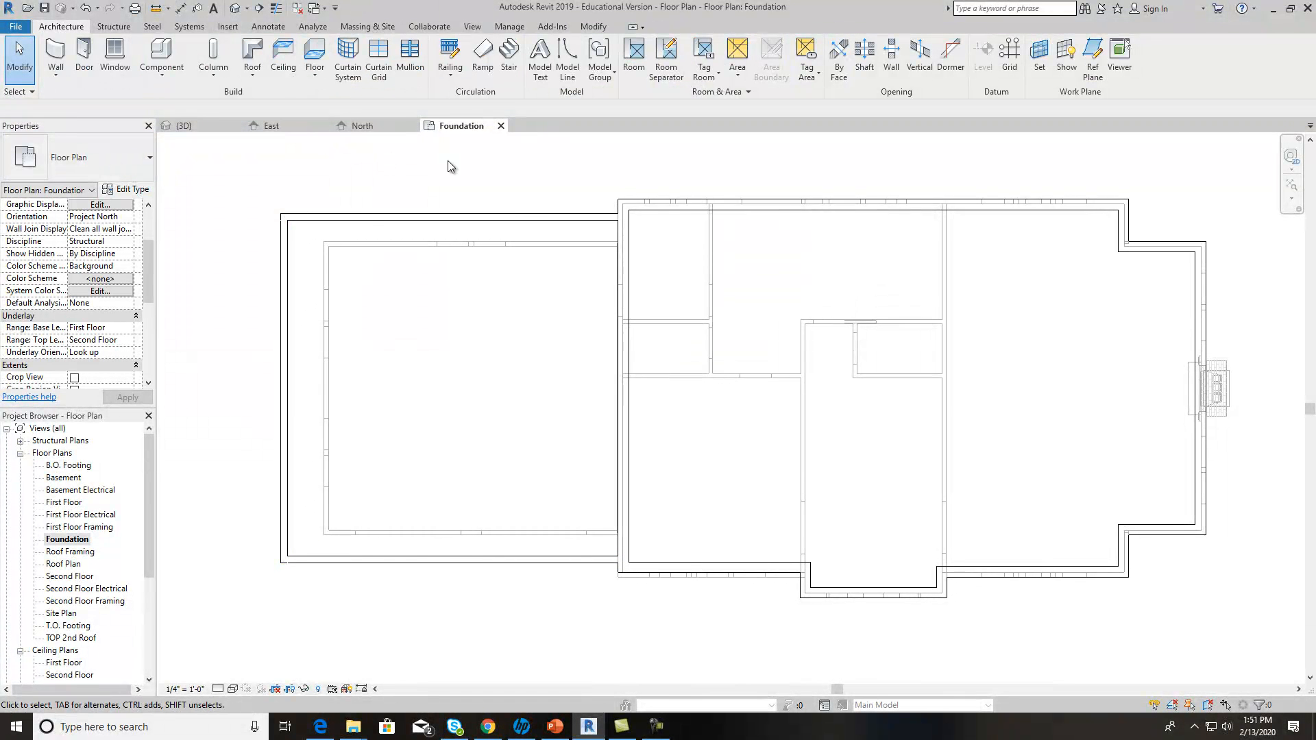
# Step: Set the base constraint of all three garage foundation walls to T.O. Footing
pyautogui.scroll(2, 586, 254)
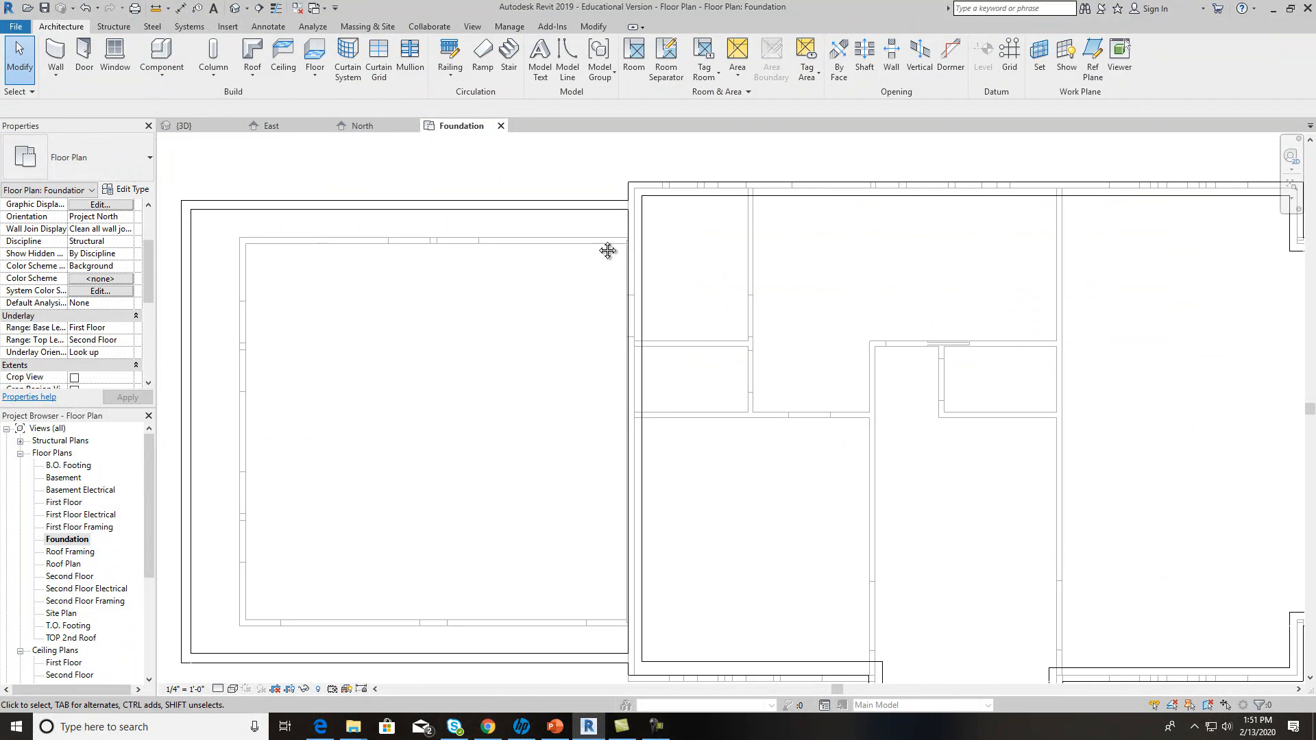
pyautogui.moveTo(607, 250); pyautogui.dragTo(752, 246, button='middle')
pyautogui.moveTo(587, 219); pyautogui.dragTo(290, 174)
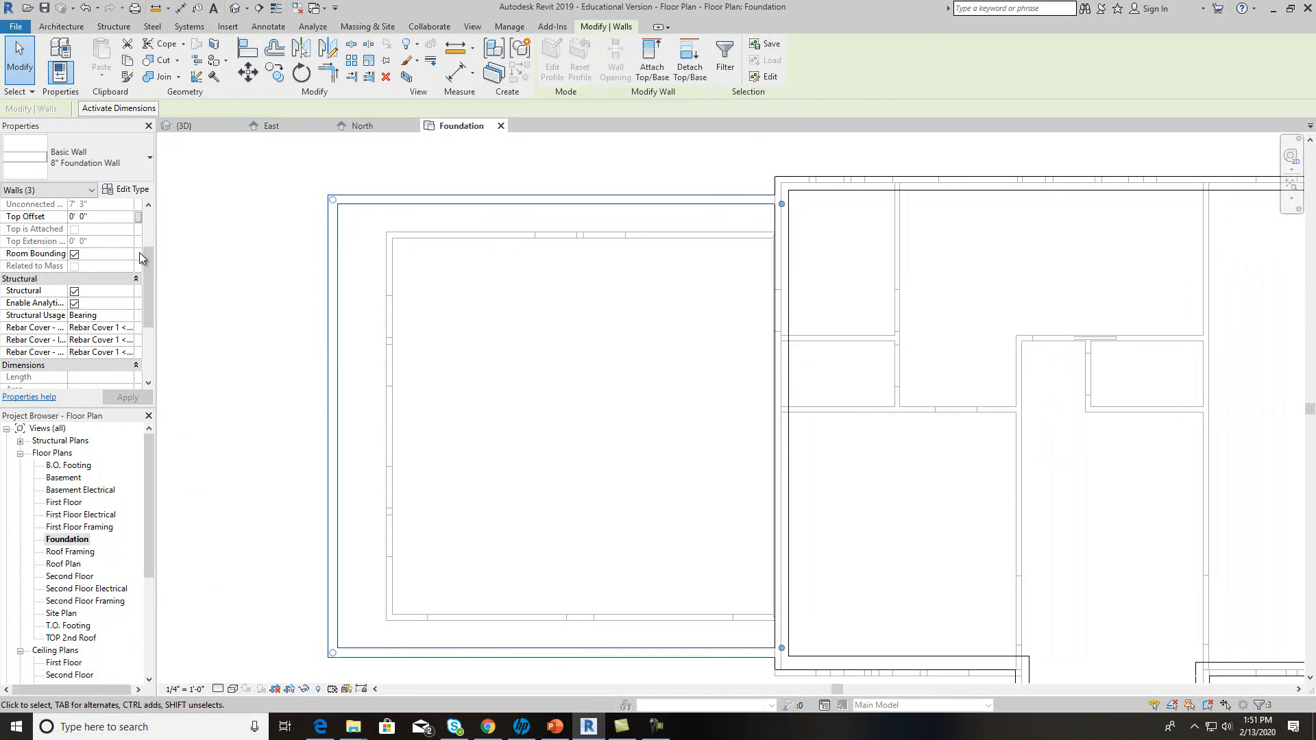
pyautogui.scroll(3, 142, 269)
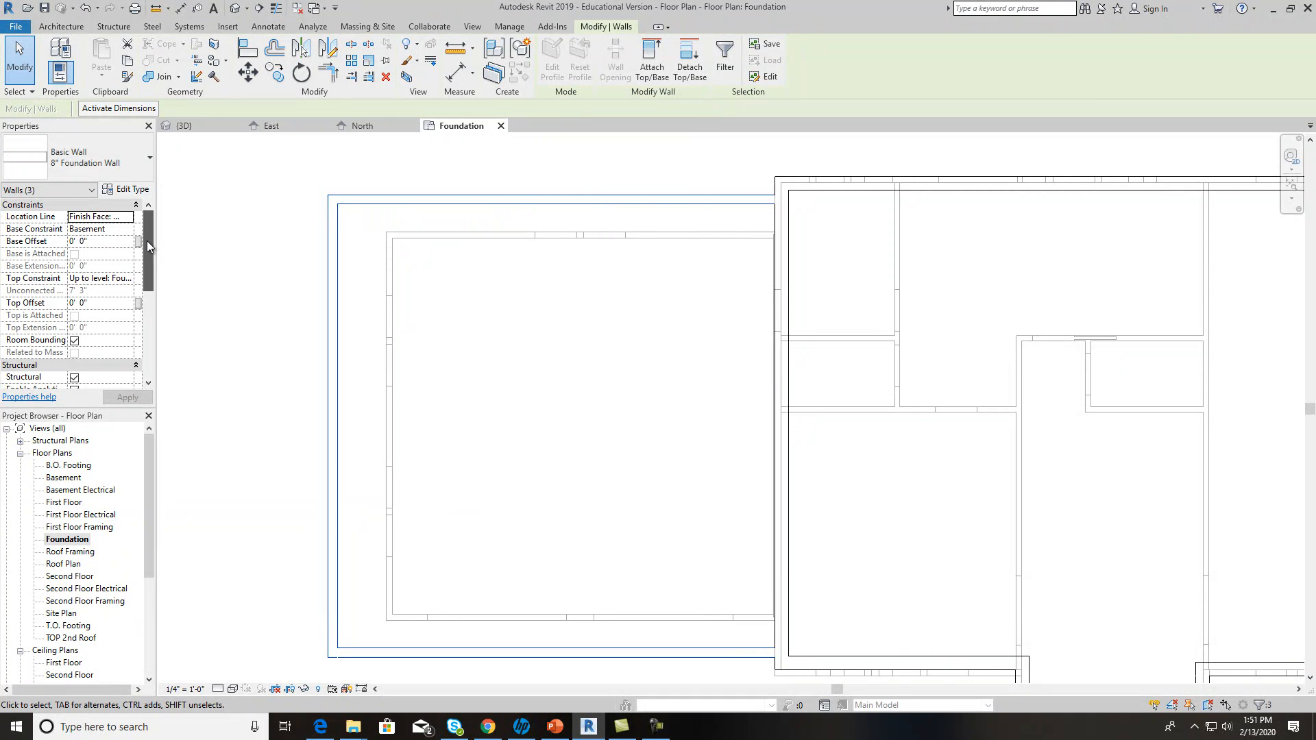
pyautogui.moveTo(147, 241)
pyautogui.mouseDown()
pyautogui.moveTo(149, 257)
pyautogui.moveTo(149, 238)
pyautogui.mouseUp()
pyautogui.click(128, 229)
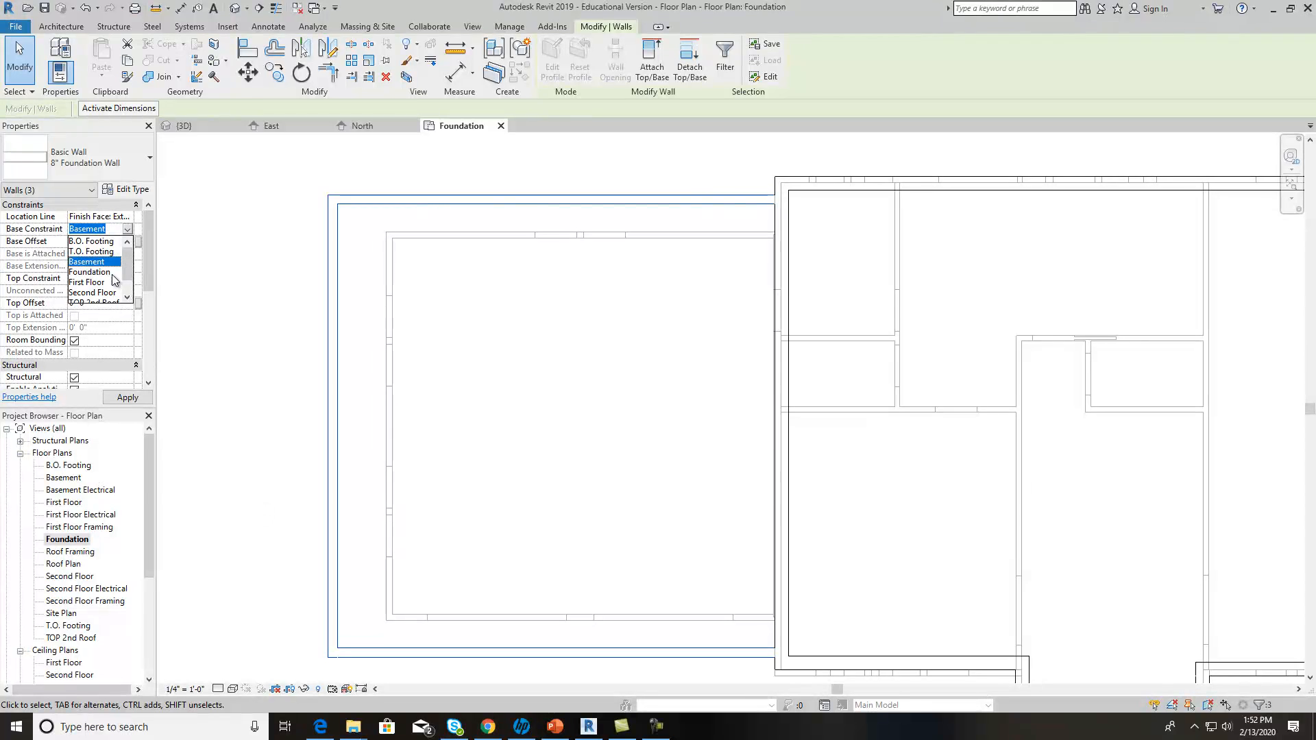
pyautogui.scroll(-1, 128, 278)
pyautogui.scroll(1, 128, 278)
pyautogui.click(91, 251)
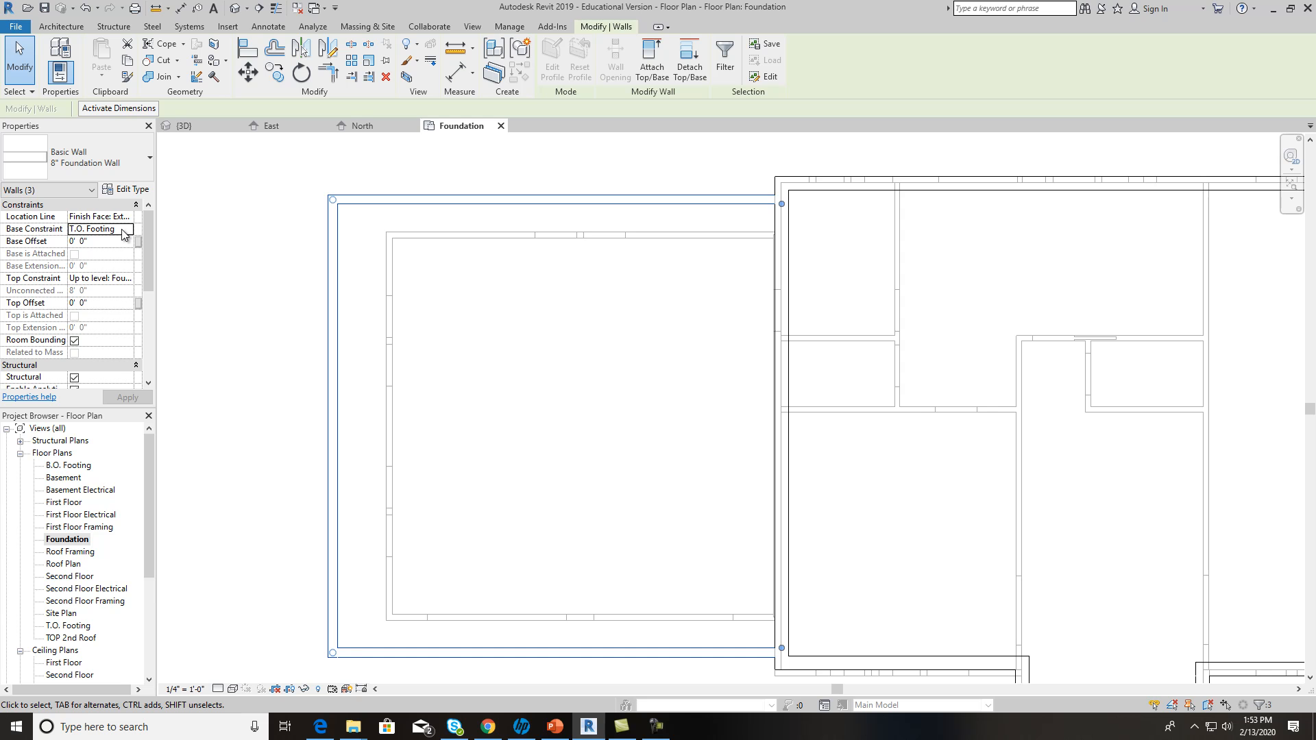
# Step: Set the top constraint of the three garage foundation walls to Up to level: First Floor and apply it
pyautogui.click(134, 281)
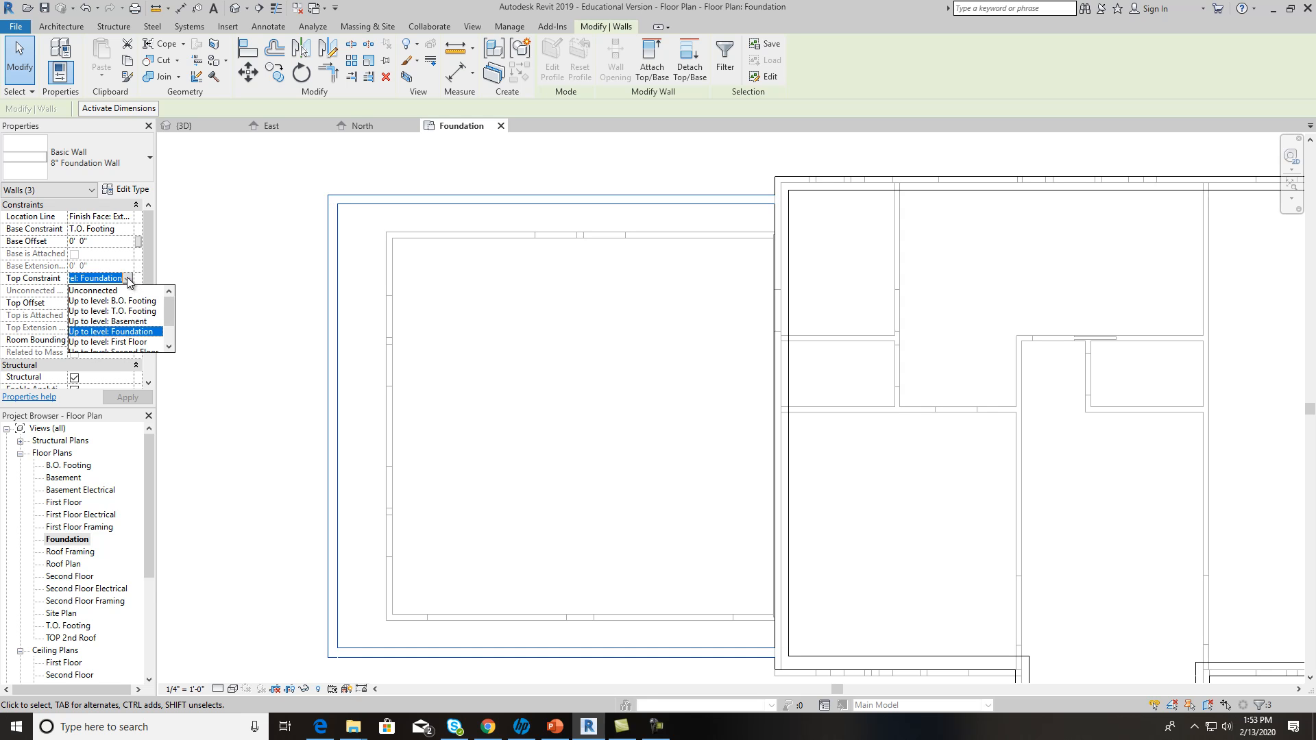
pyautogui.click(140, 342)
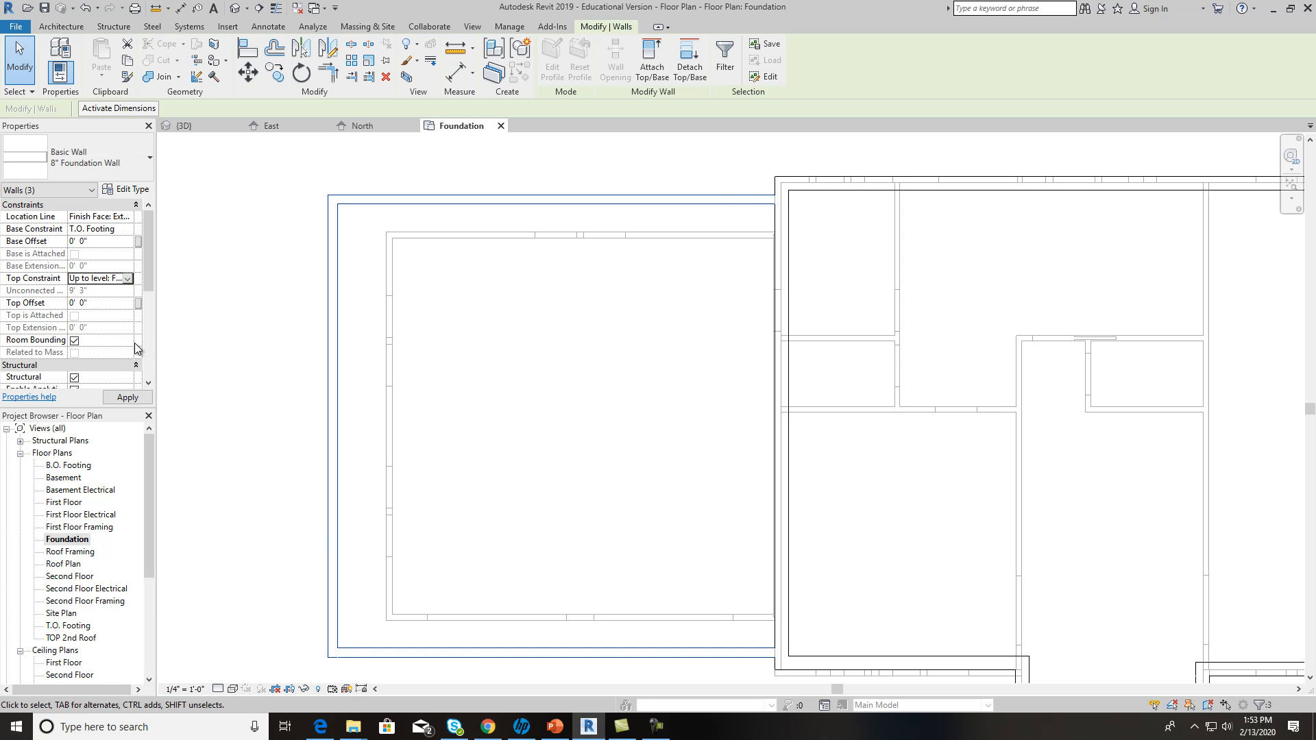
pyautogui.click(136, 399)
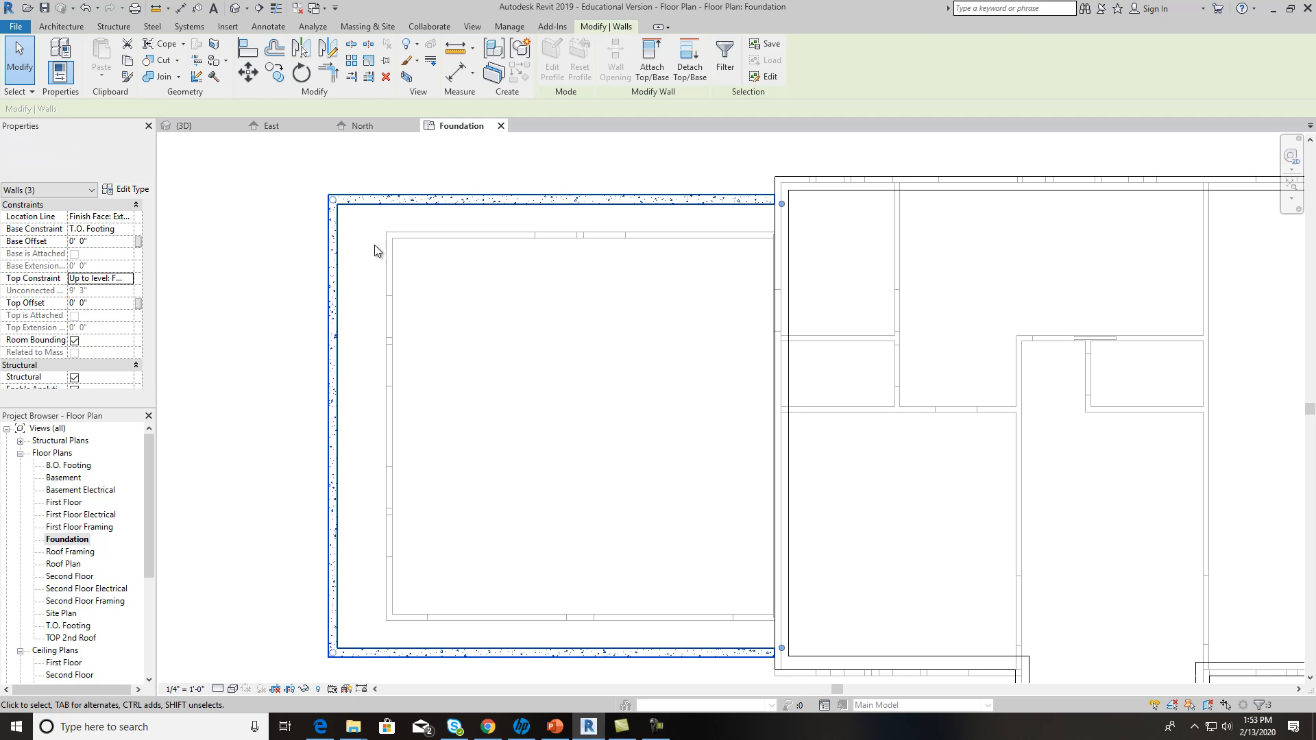
pyautogui.click(614, 218)
pyautogui.scroll(-1, 680, 238)
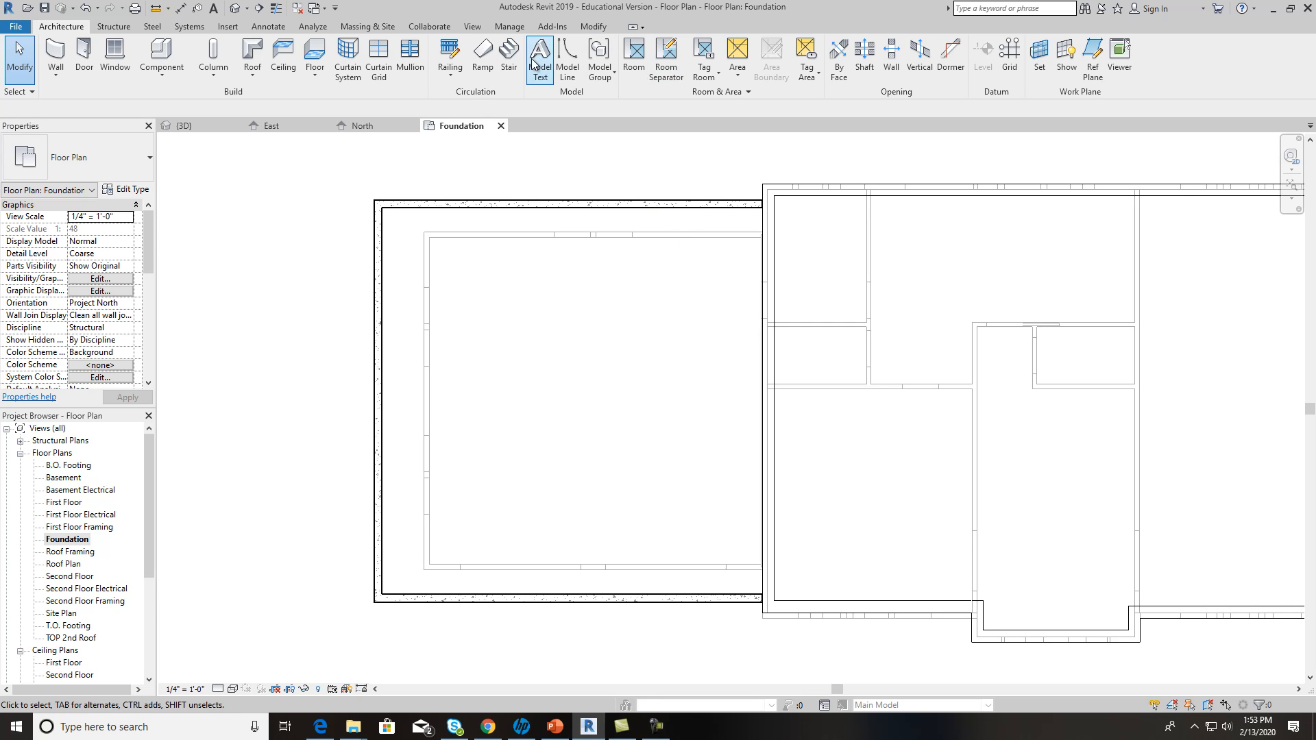
# Step: Align the outer faces of the upper, left and lower garage foundation walls with the outer faces of the garage's exterior walls
pyautogui.click(594, 27)
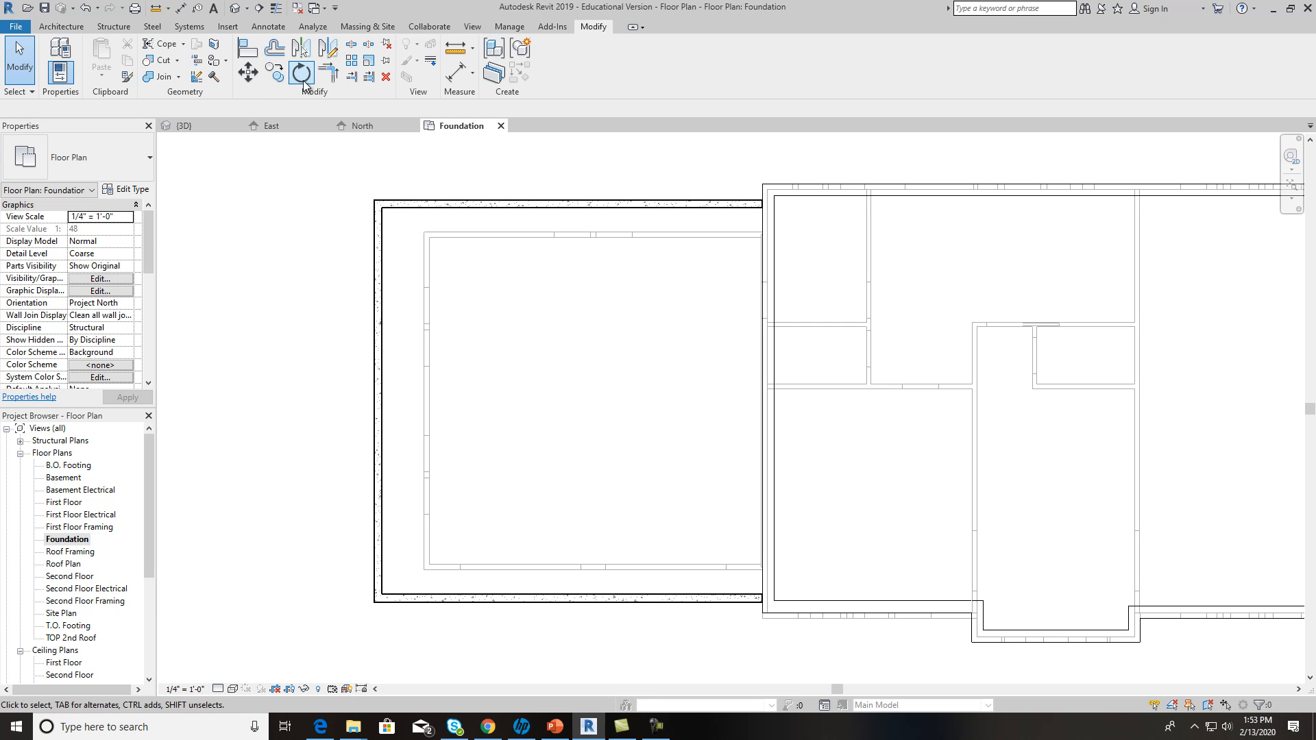
pyautogui.click(245, 50)
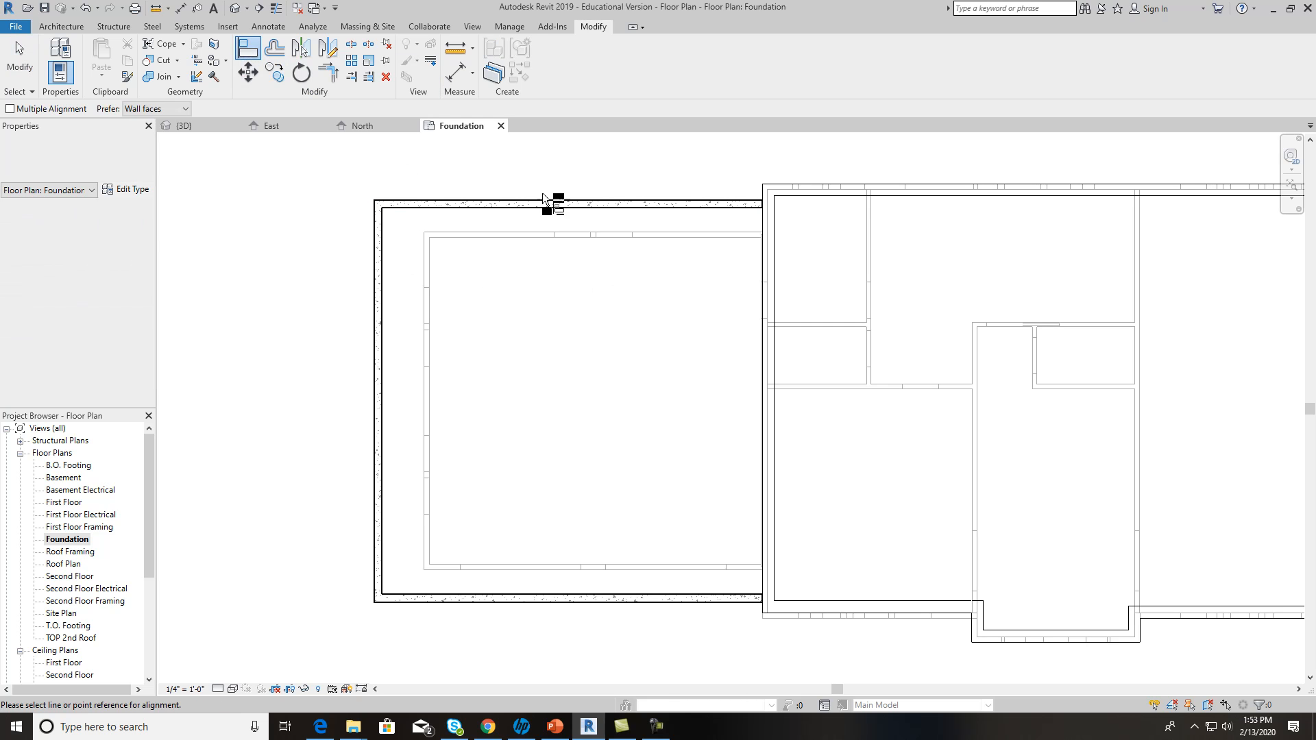
pyautogui.click(554, 234)
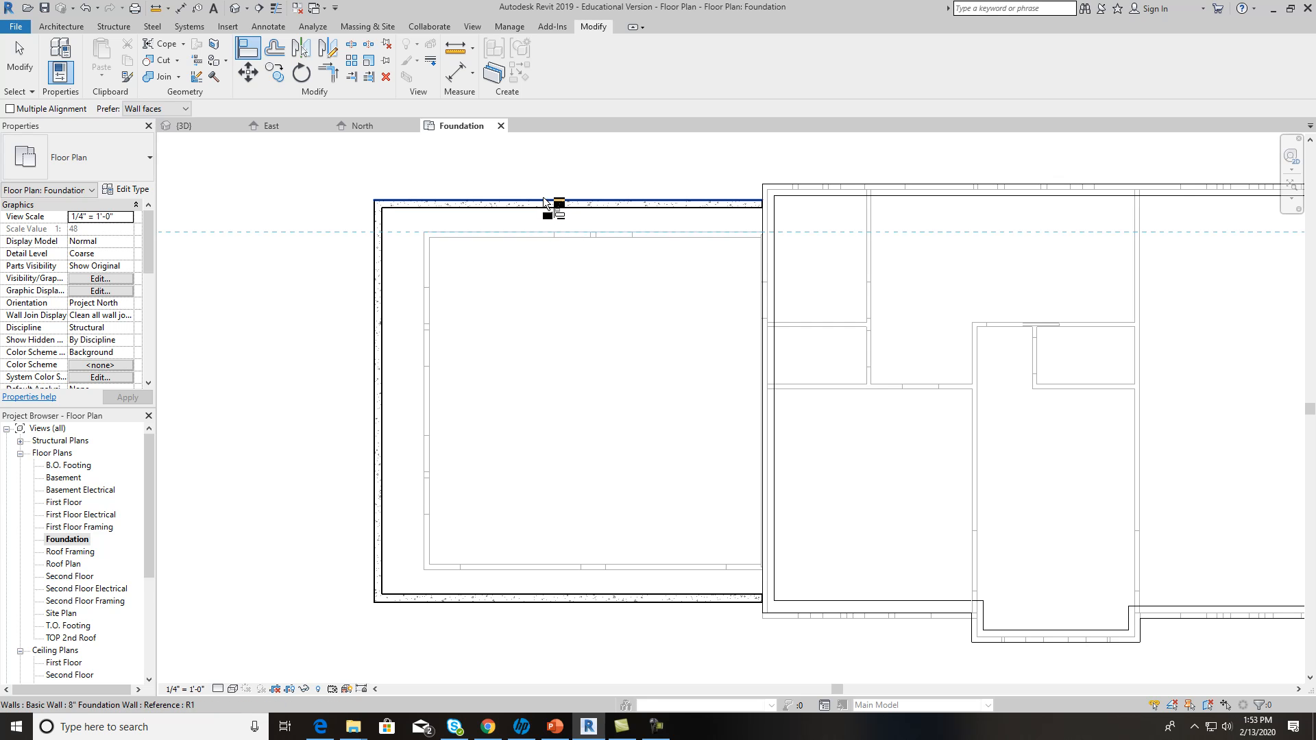
pyautogui.click(548, 200)
pyautogui.click(424, 277)
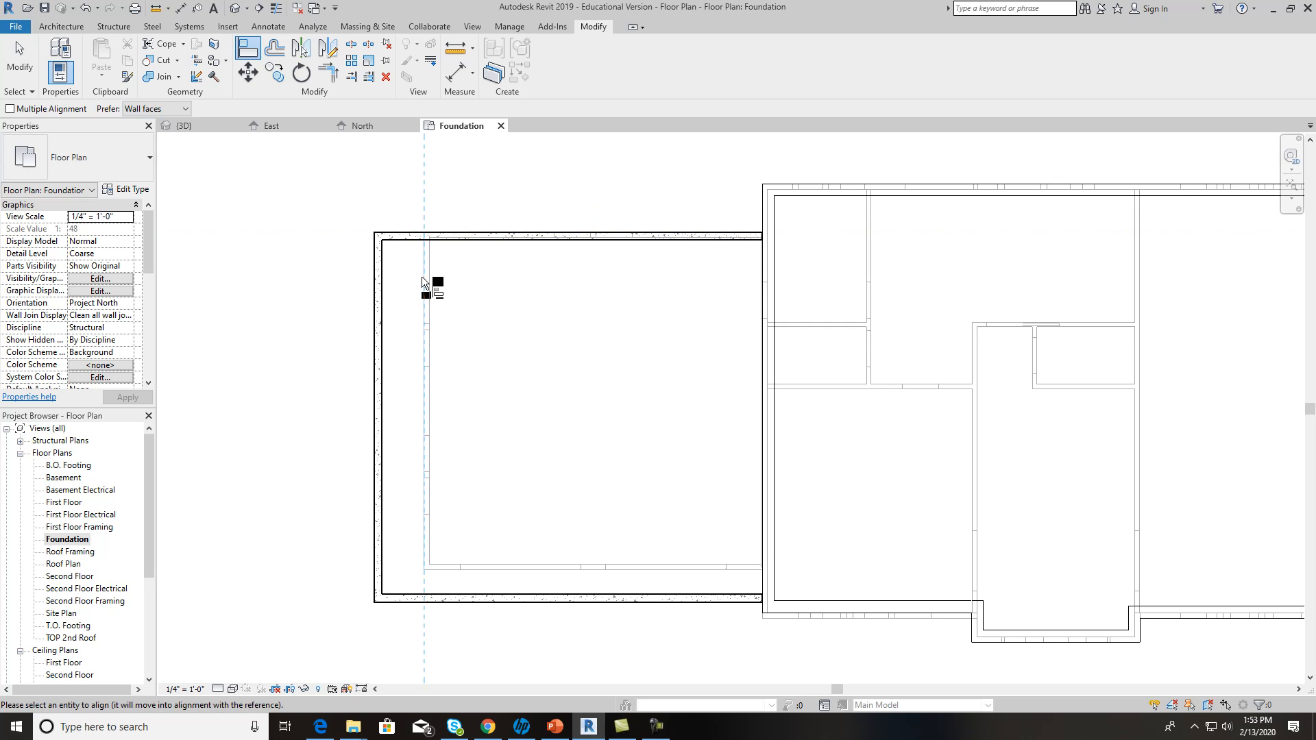
pyautogui.click(374, 274)
pyautogui.click(576, 569)
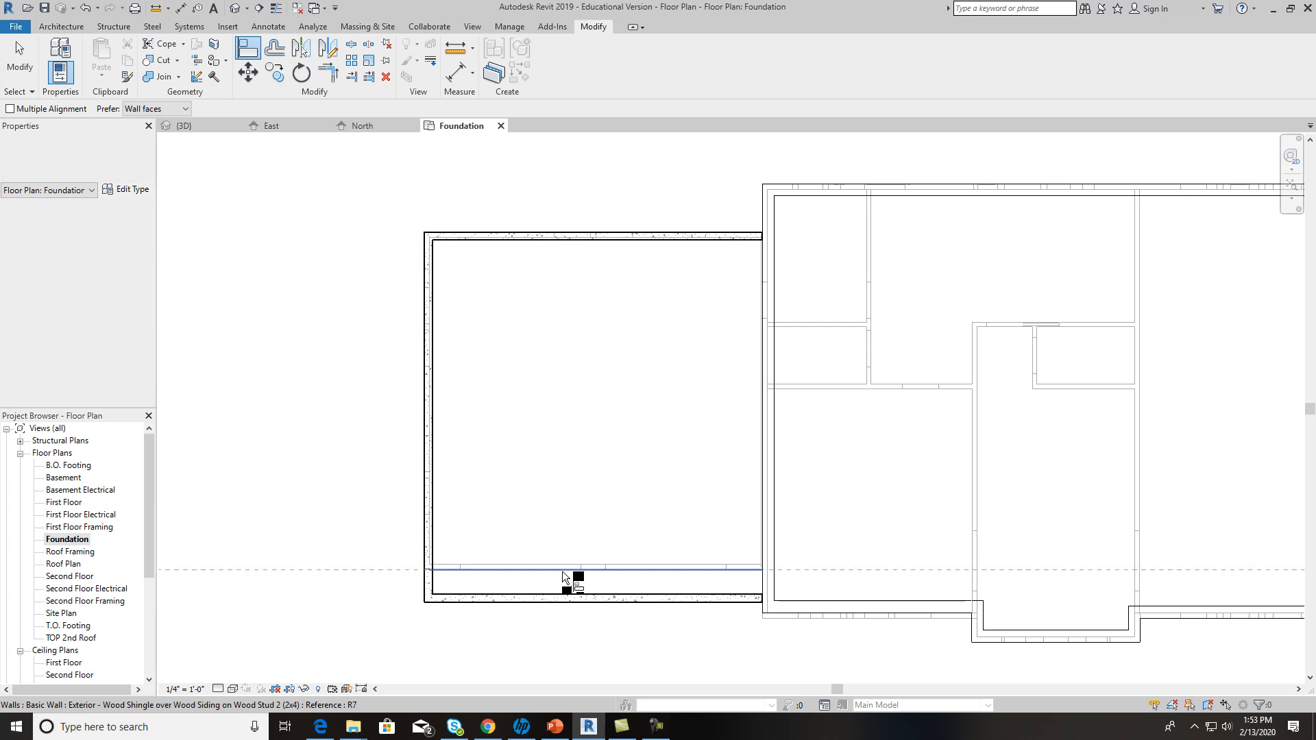
pyautogui.click(577, 605)
pyautogui.scroll(-2, 625, 466)
pyautogui.scroll(-3, 701, 467)
pyautogui.scroll(2, 778, 496)
pyautogui.rightClick(644, 470)
pyautogui.click(668, 479)
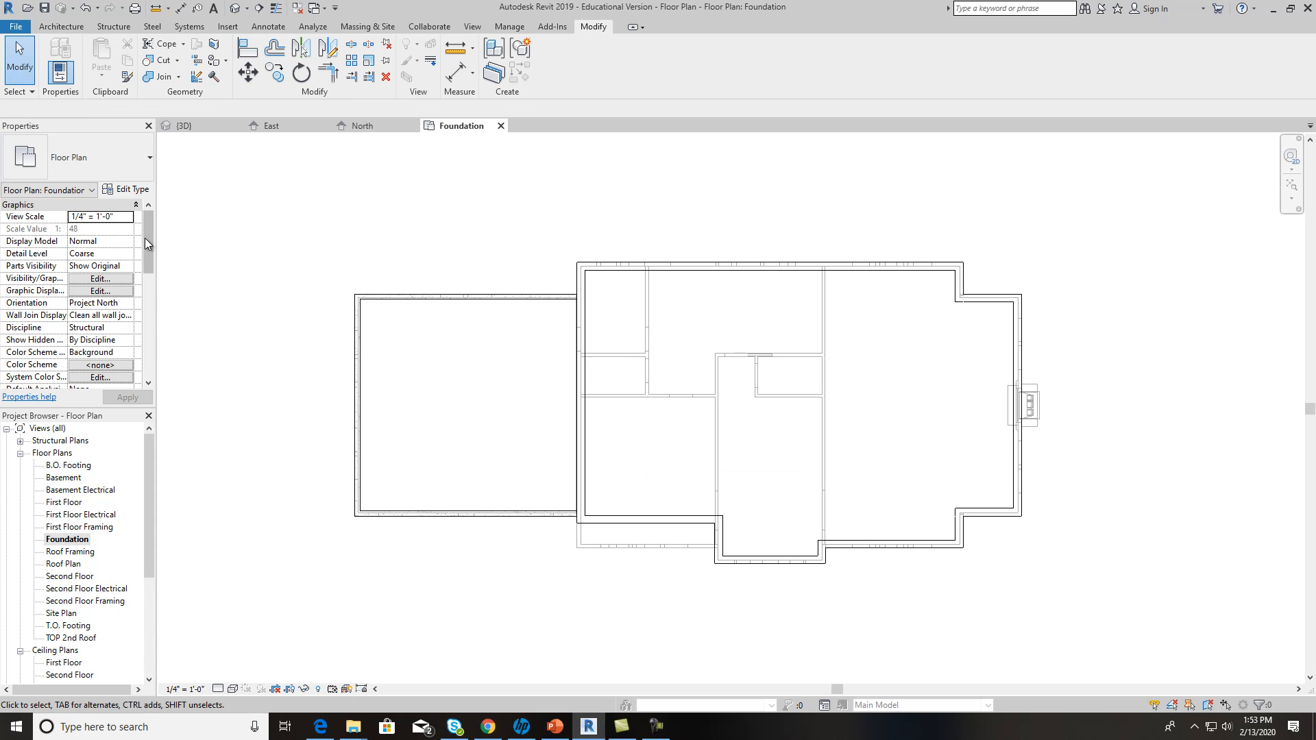
# Step: Turn off the Foundation plan's underlay by setting its base level to None
pyautogui.moveTo(148, 237); pyautogui.dragTo(149, 274)
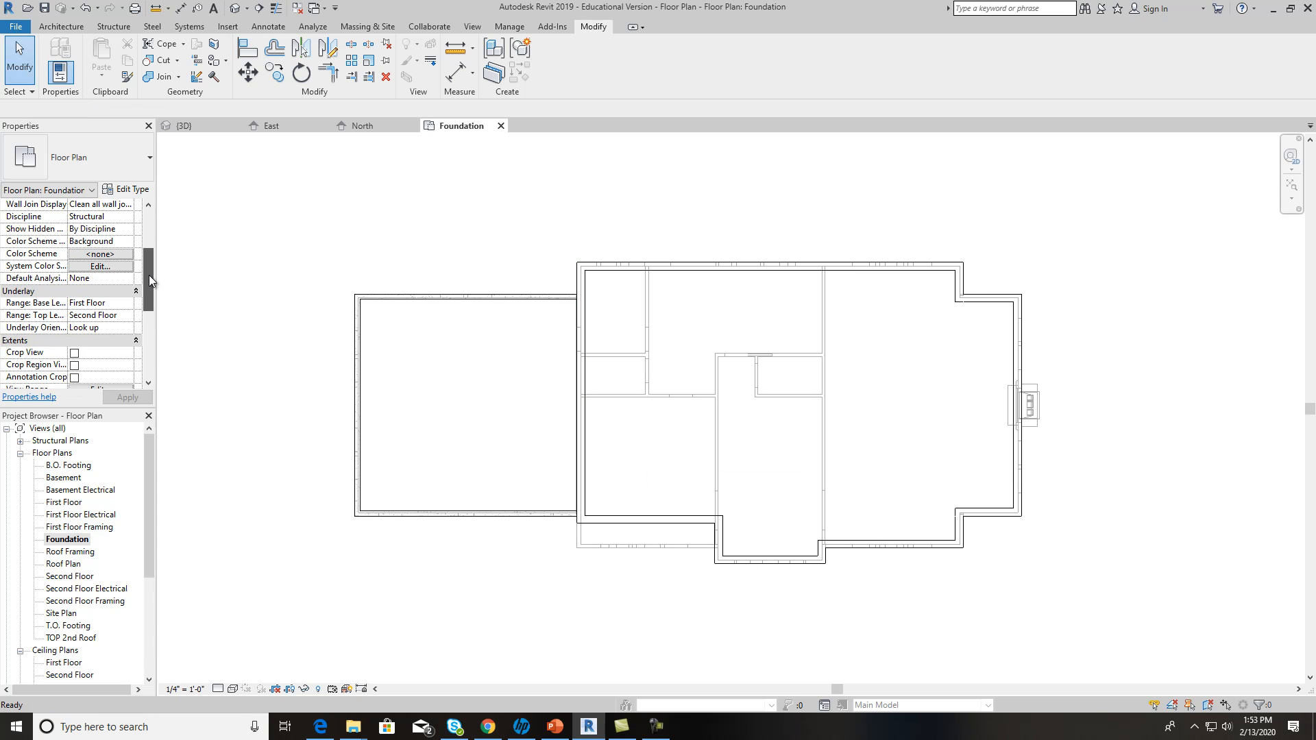
pyautogui.click(113, 304)
pyautogui.click(127, 303)
pyautogui.click(79, 315)
pyautogui.click(127, 397)
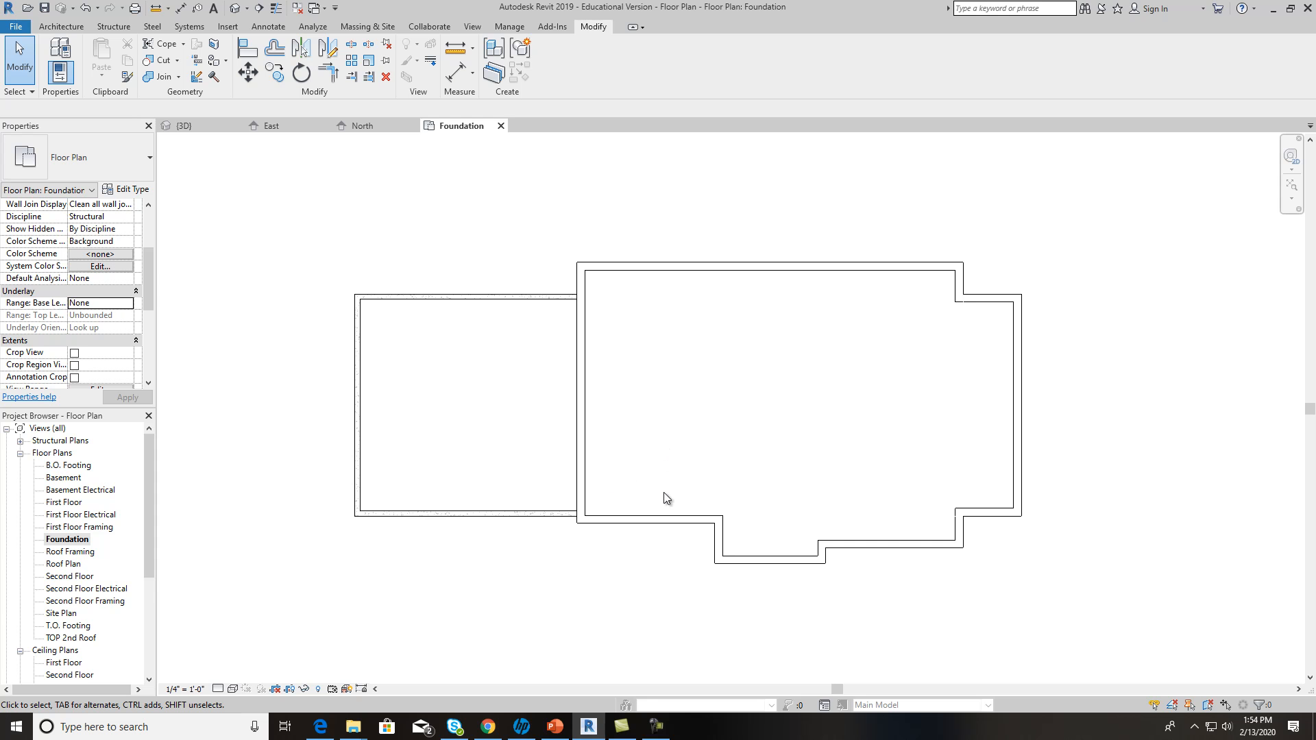
# Step: Place an aligned dimension above the main basement's upper wall, between the outer faces of its side walls
pyautogui.click(267, 27)
pyautogui.click(60, 52)
pyautogui.click(576, 278)
pyautogui.click(964, 281)
pyautogui.click(882, 248)
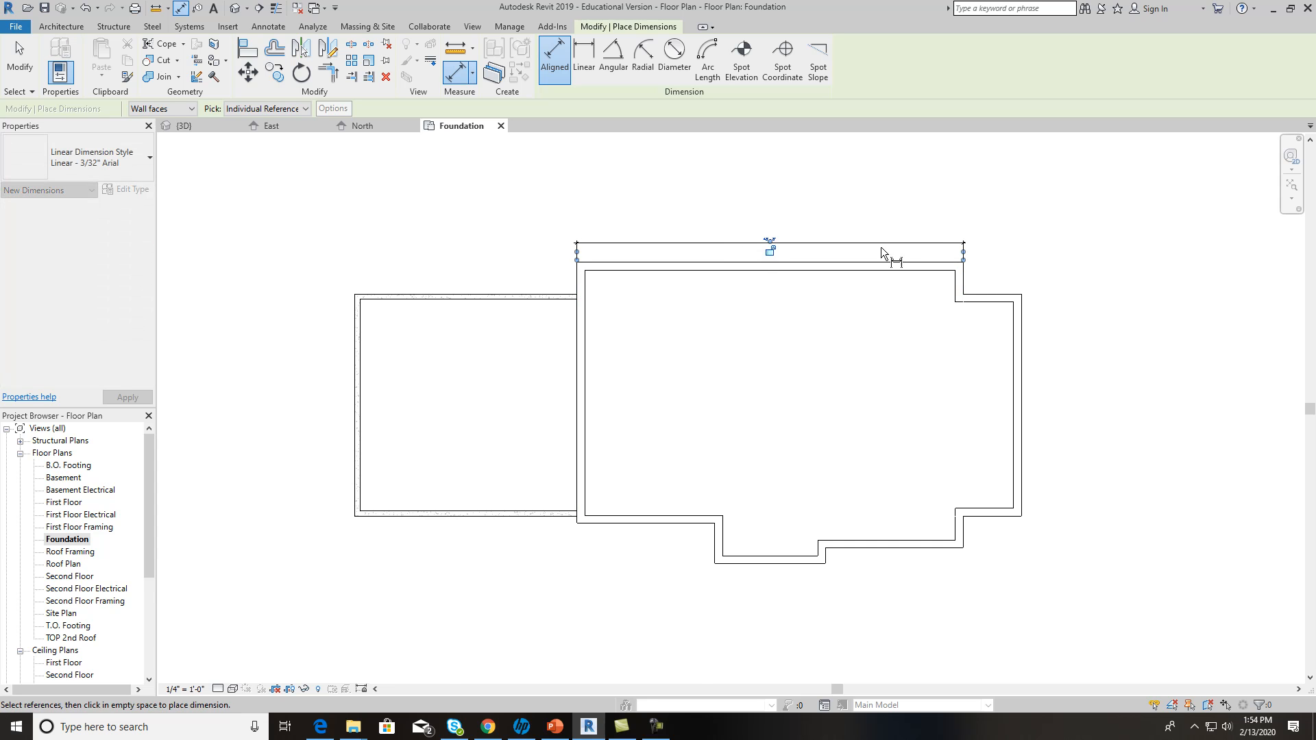
pyautogui.scroll(5, 791, 237)
pyautogui.scroll(-4, 795, 243)
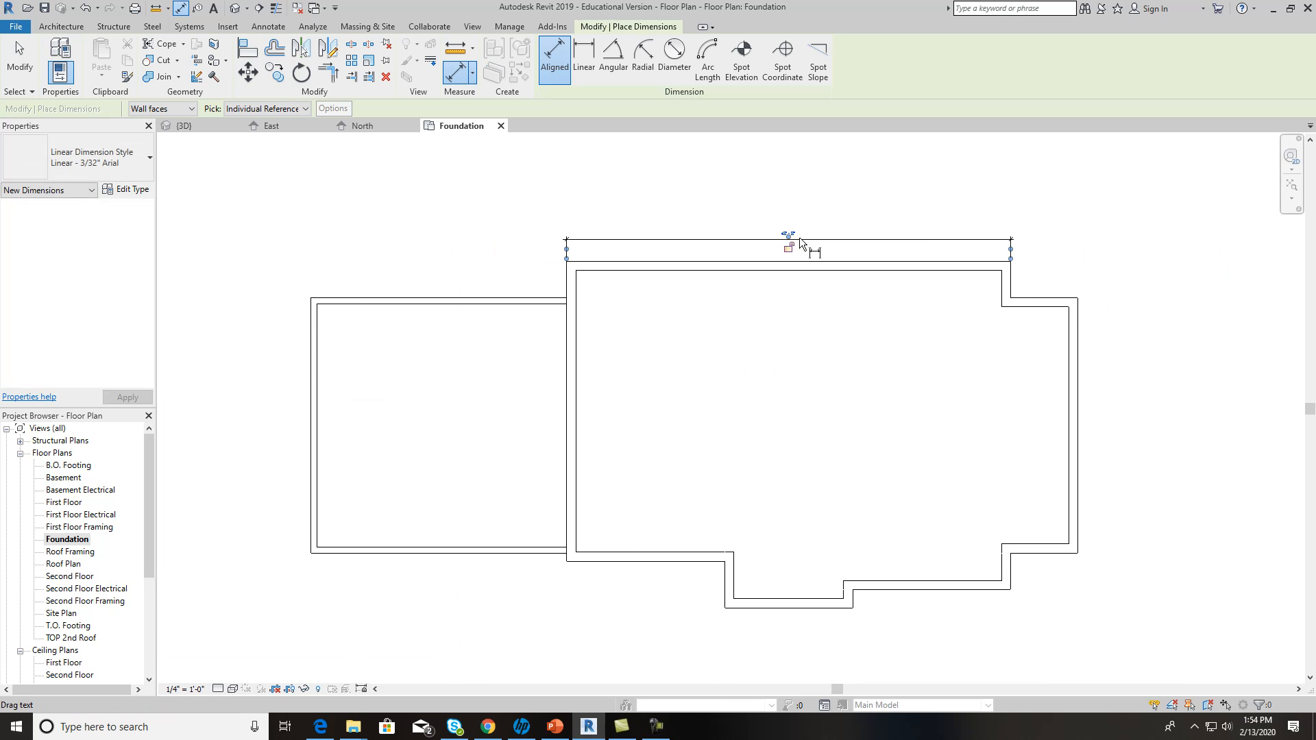
# Step: Add aligned dimensions for the upper-right jog and the garage foundation's width, in line with the main basement dimension
pyautogui.click(1079, 323)
pyautogui.click(1015, 293)
pyautogui.click(1045, 241)
pyautogui.click(562, 280)
pyautogui.click(310, 319)
pyautogui.click(317, 241)
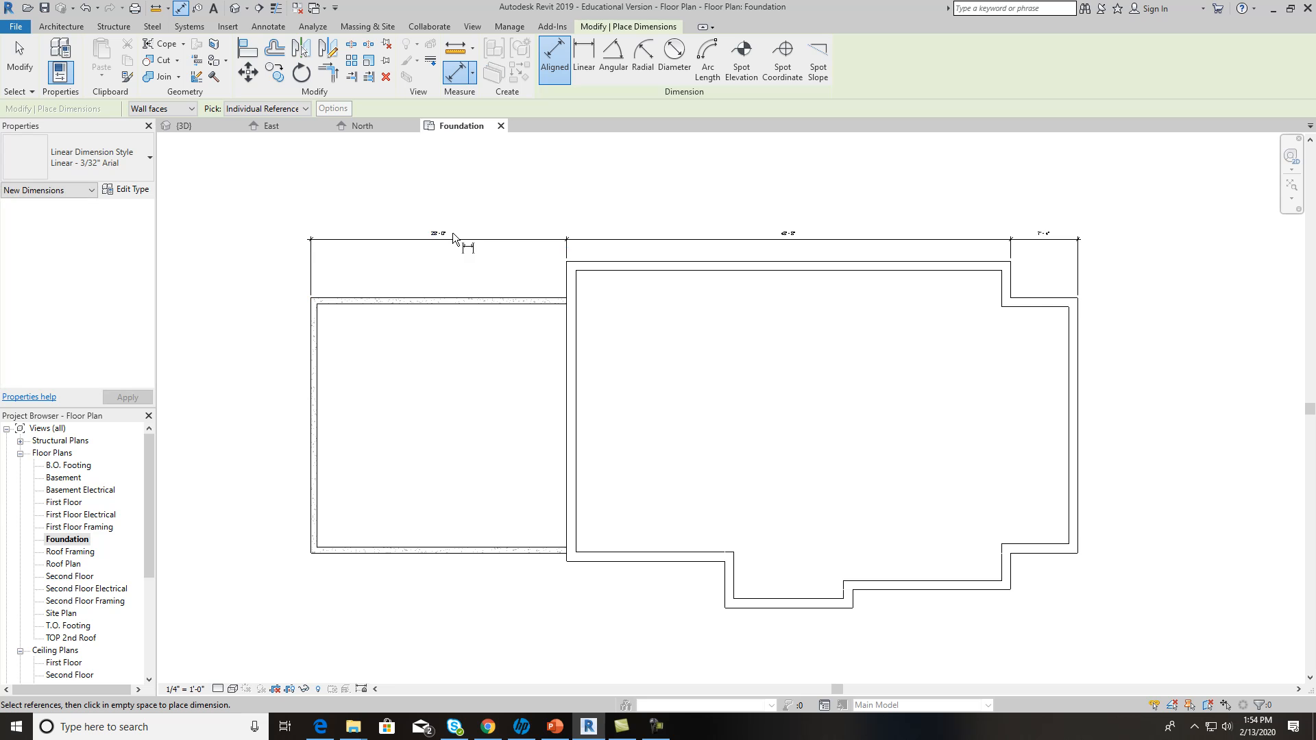
pyautogui.scroll(2, 452, 233)
pyautogui.scroll(-2, 768, 280)
pyautogui.scroll(-1, 746, 326)
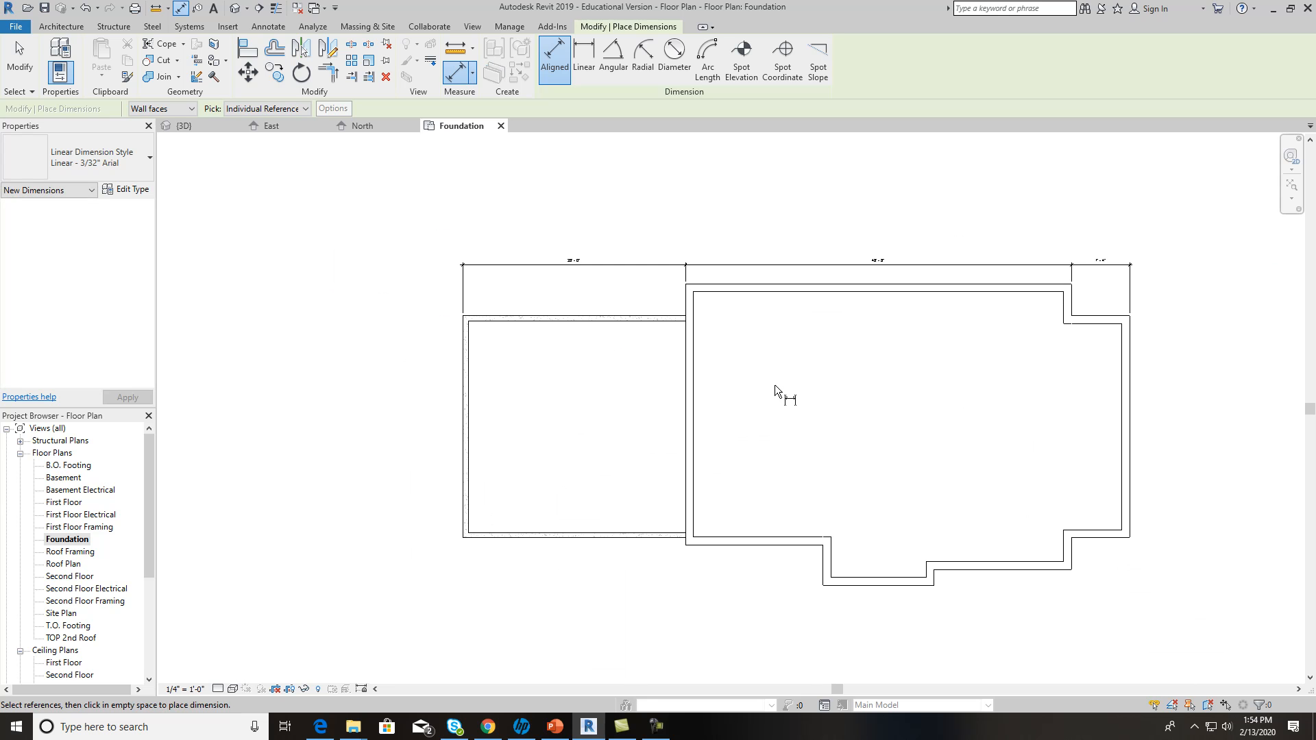
pyautogui.moveTo(774, 384); pyautogui.dragTo(686, 355, button='middle')
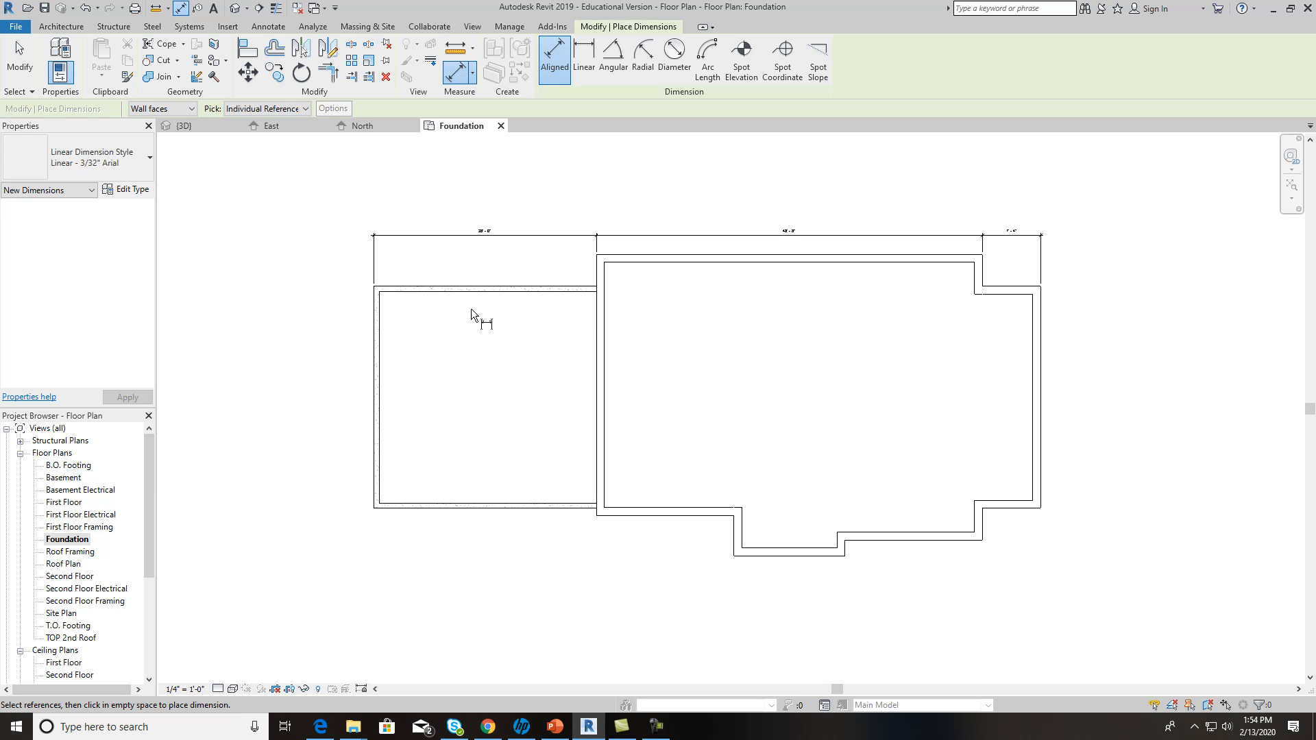
pyautogui.scroll(4, 574, 305)
pyautogui.press('Escape')
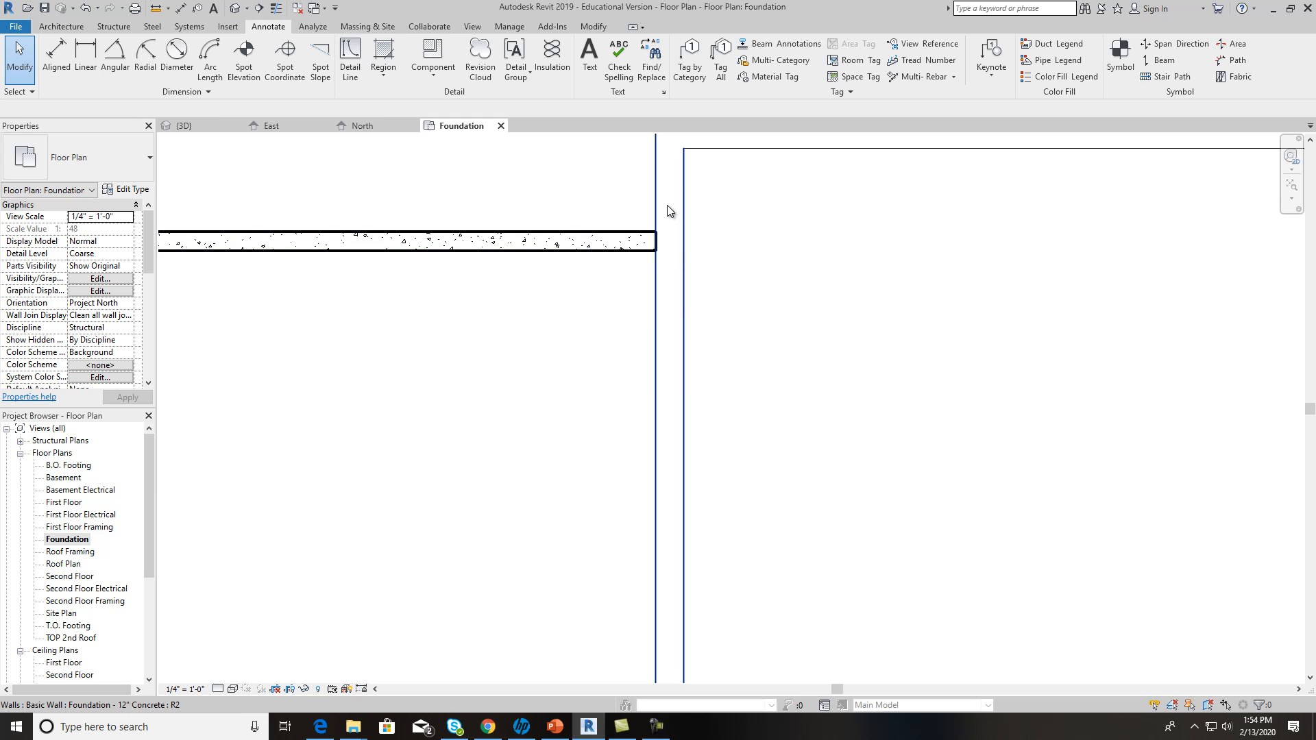
# Step: Set the cut plane offset in the Foundation plan's view range to -5' 0" and accept the change
pyautogui.moveTo(150, 252); pyautogui.dragTo(147, 305)
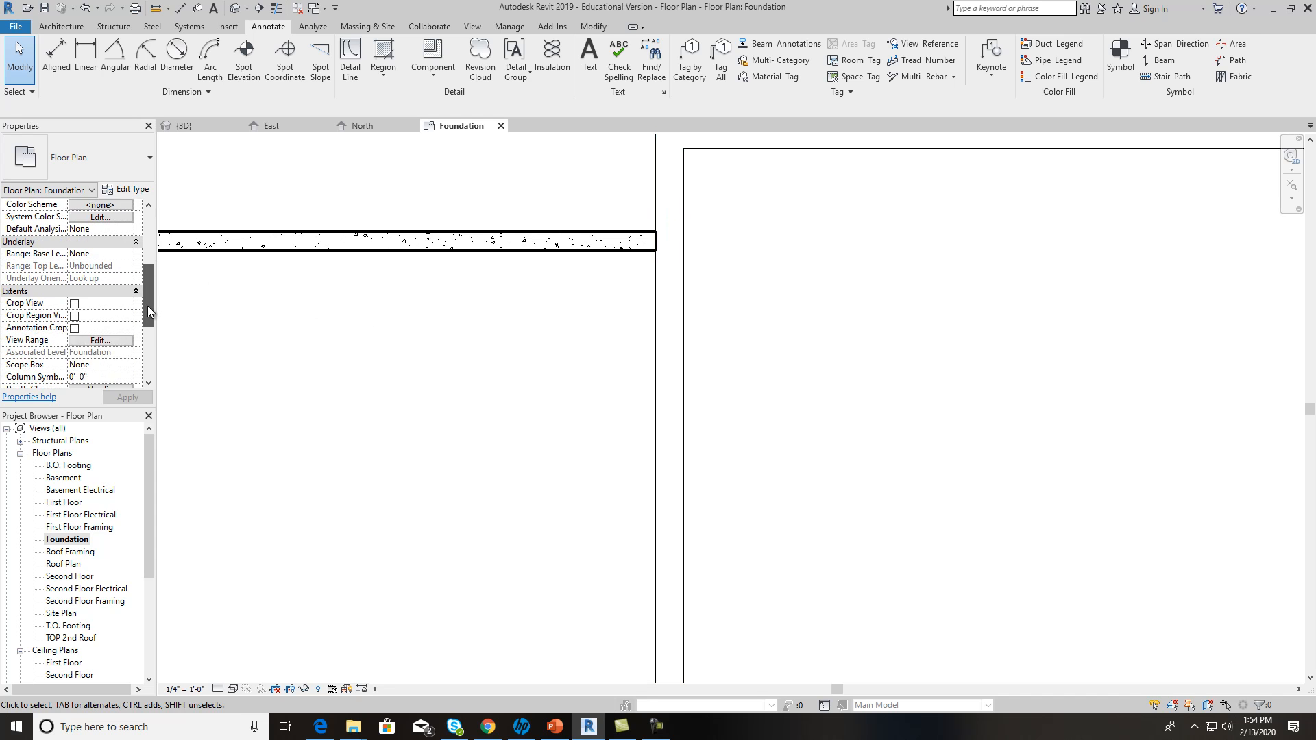
pyautogui.click(100, 340)
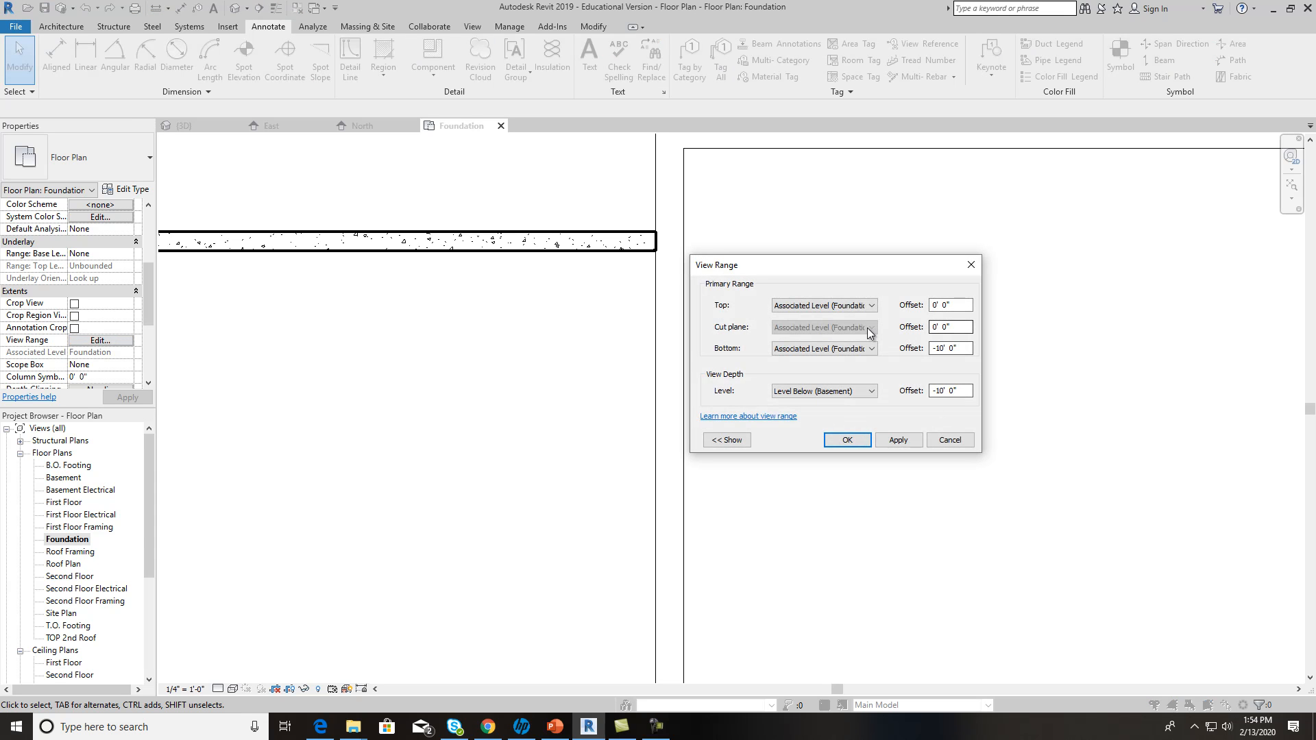
pyautogui.click(869, 308)
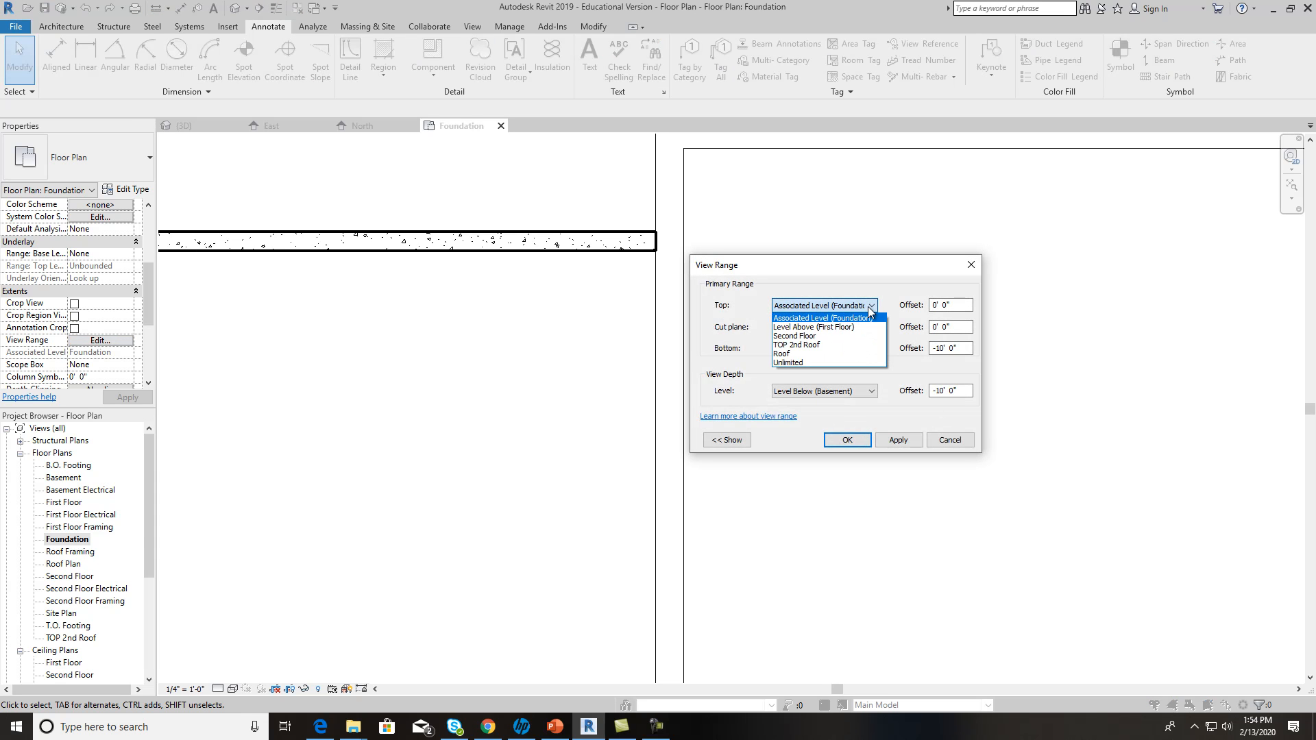
pyautogui.click(874, 304)
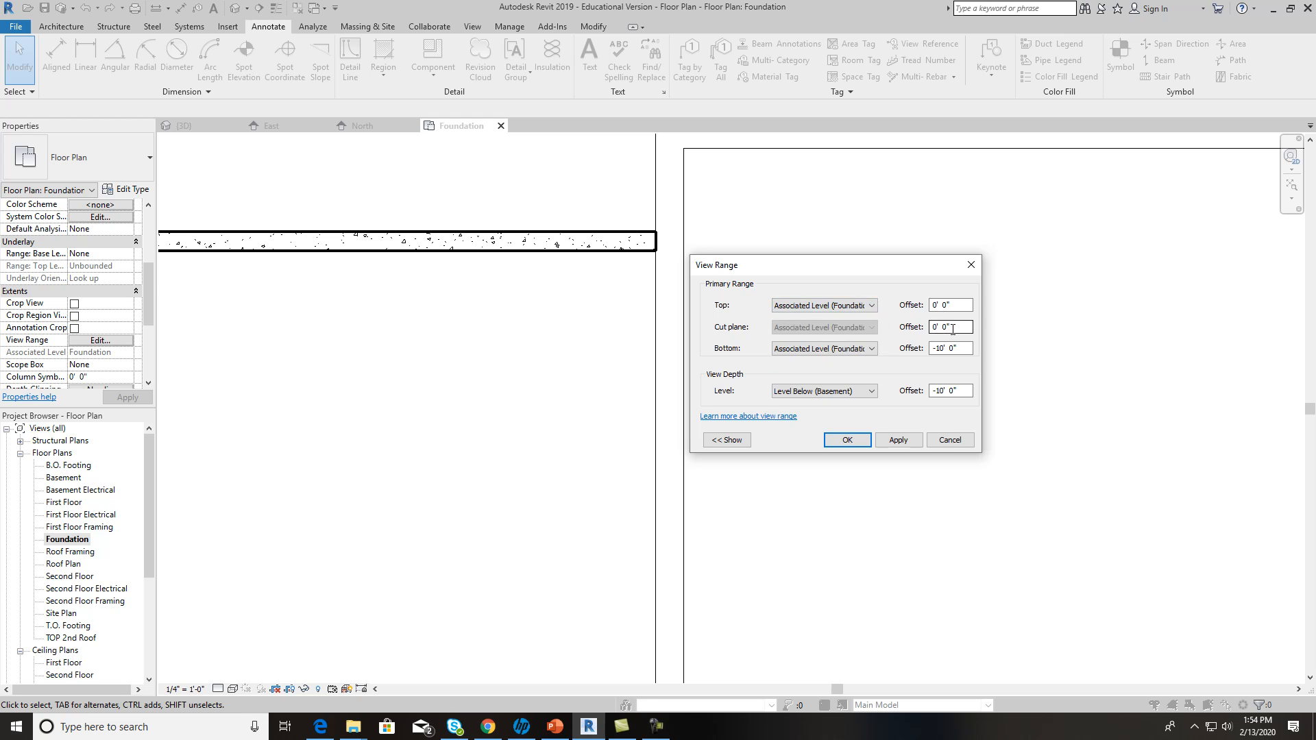
pyautogui.click(871, 349)
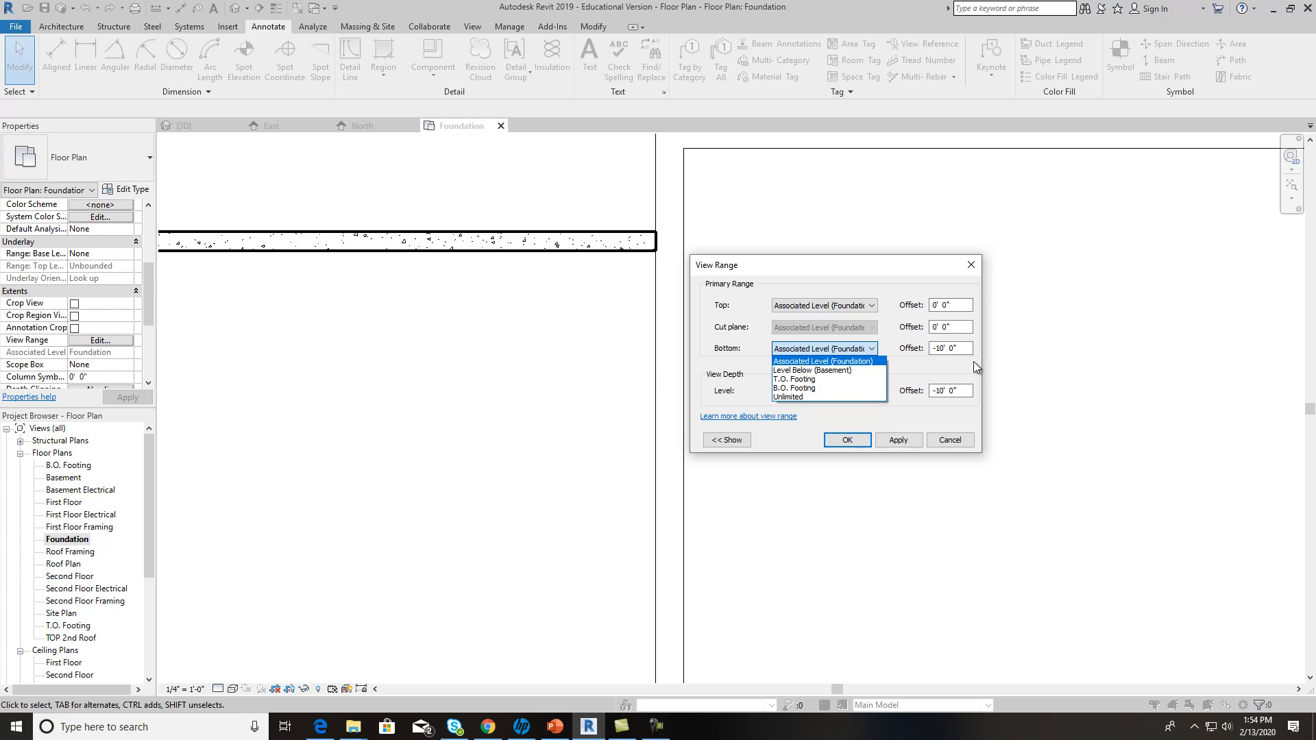
pyautogui.click(902, 405)
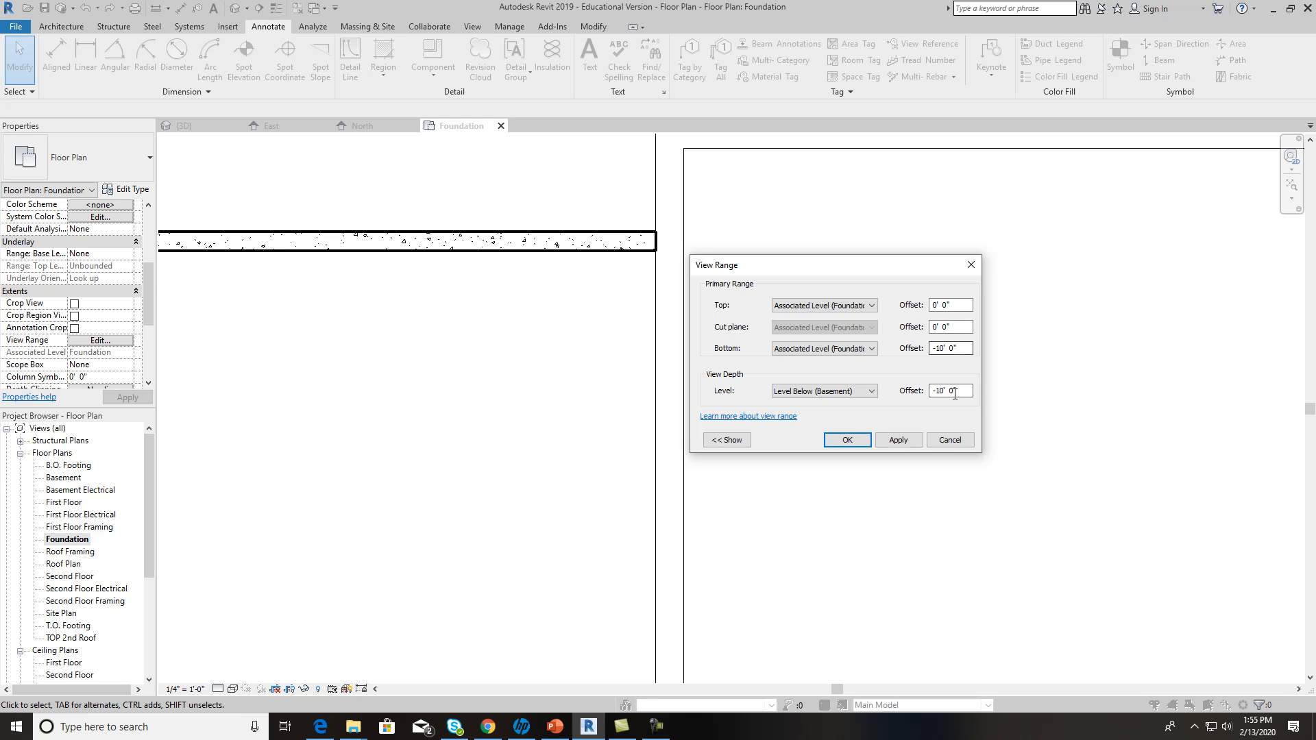
pyautogui.moveTo(958, 329); pyautogui.dragTo(907, 332)
pyautogui.click(899, 441)
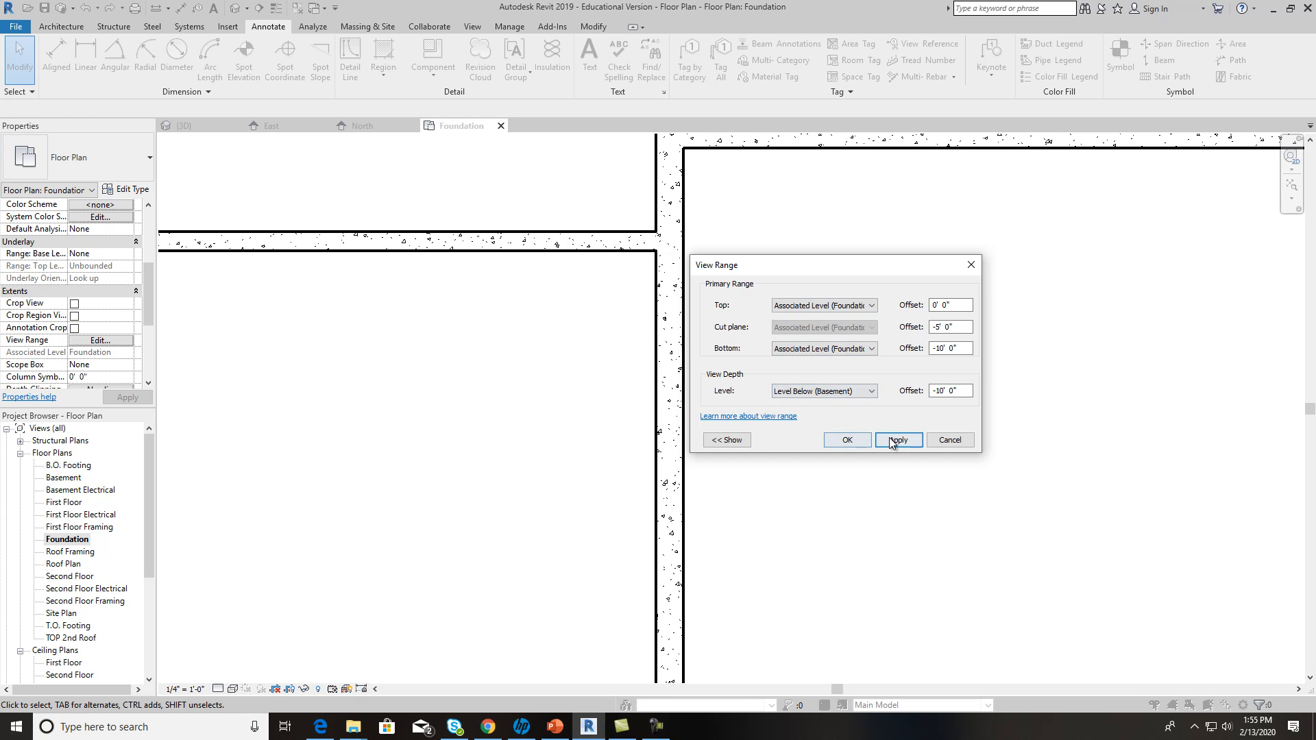
pyautogui.click(856, 439)
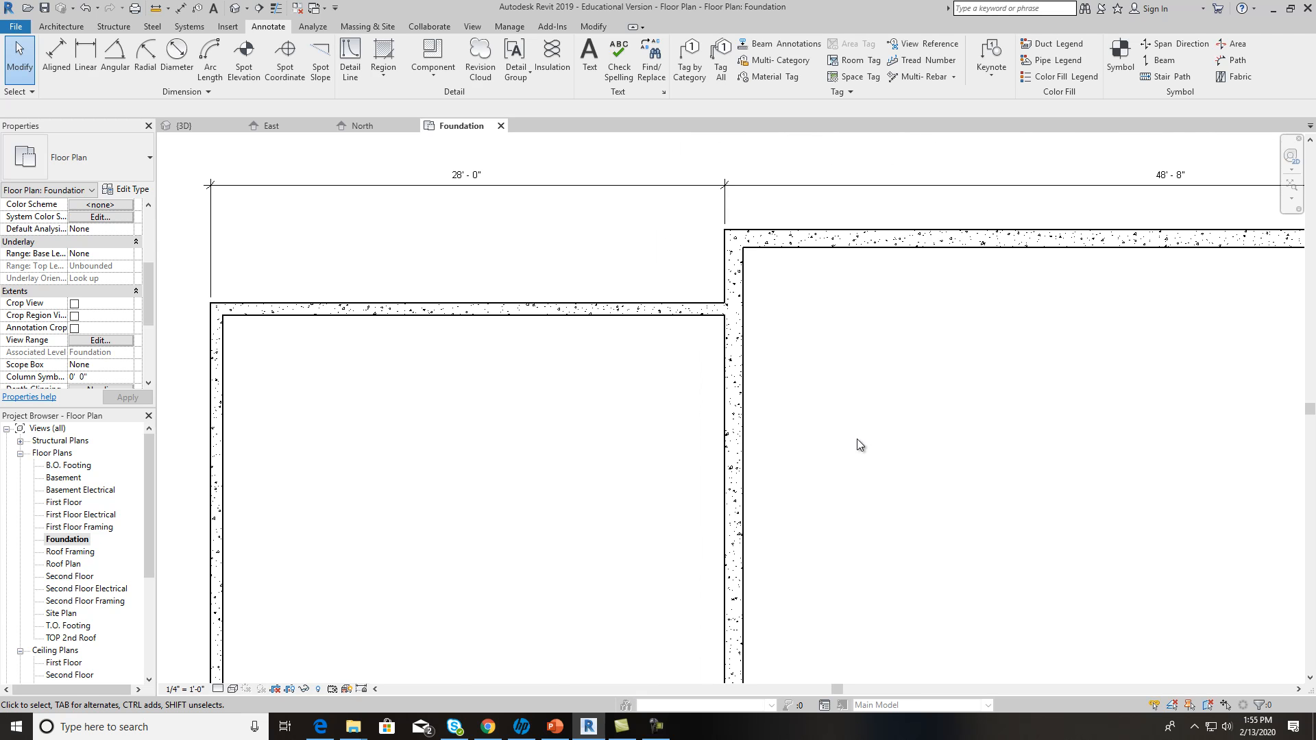
# Step: Examine the garage and front foundation walls in the 3D view
pyautogui.scroll(-2, 857, 438)
pyautogui.scroll(-3, 781, 384)
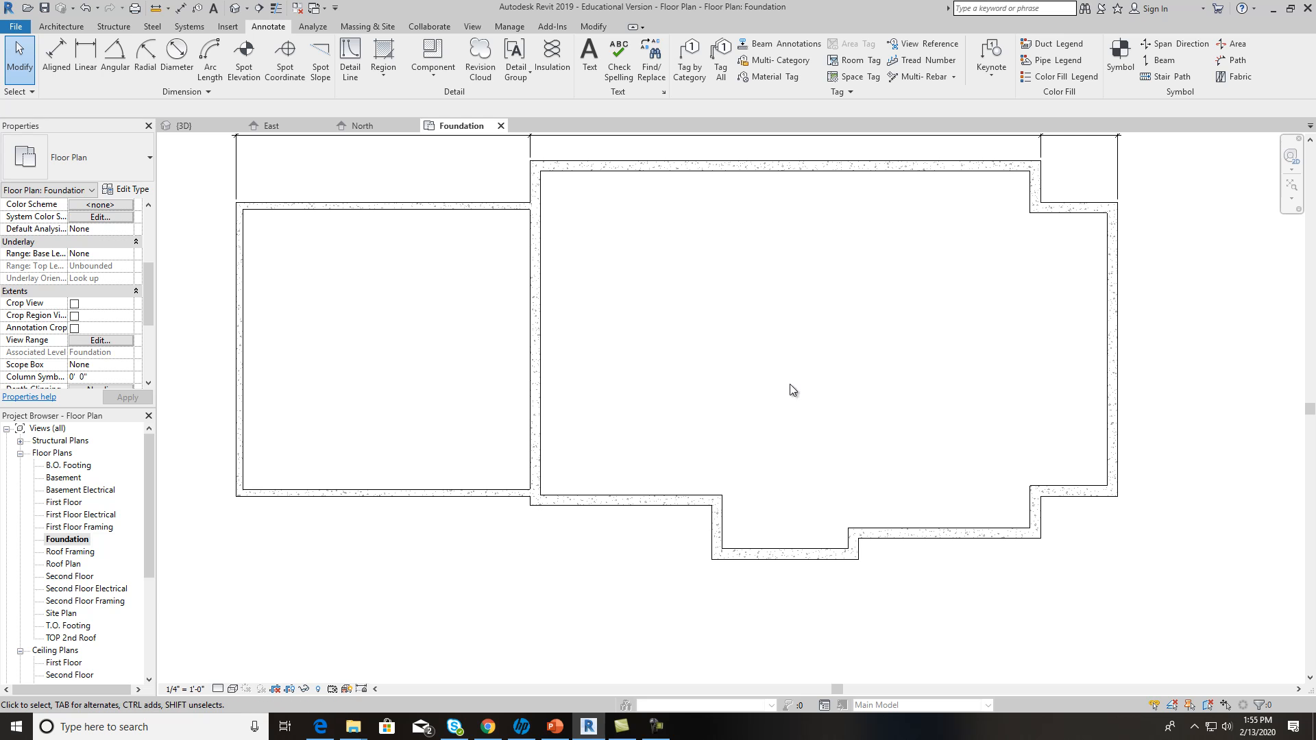
pyautogui.click(235, 8)
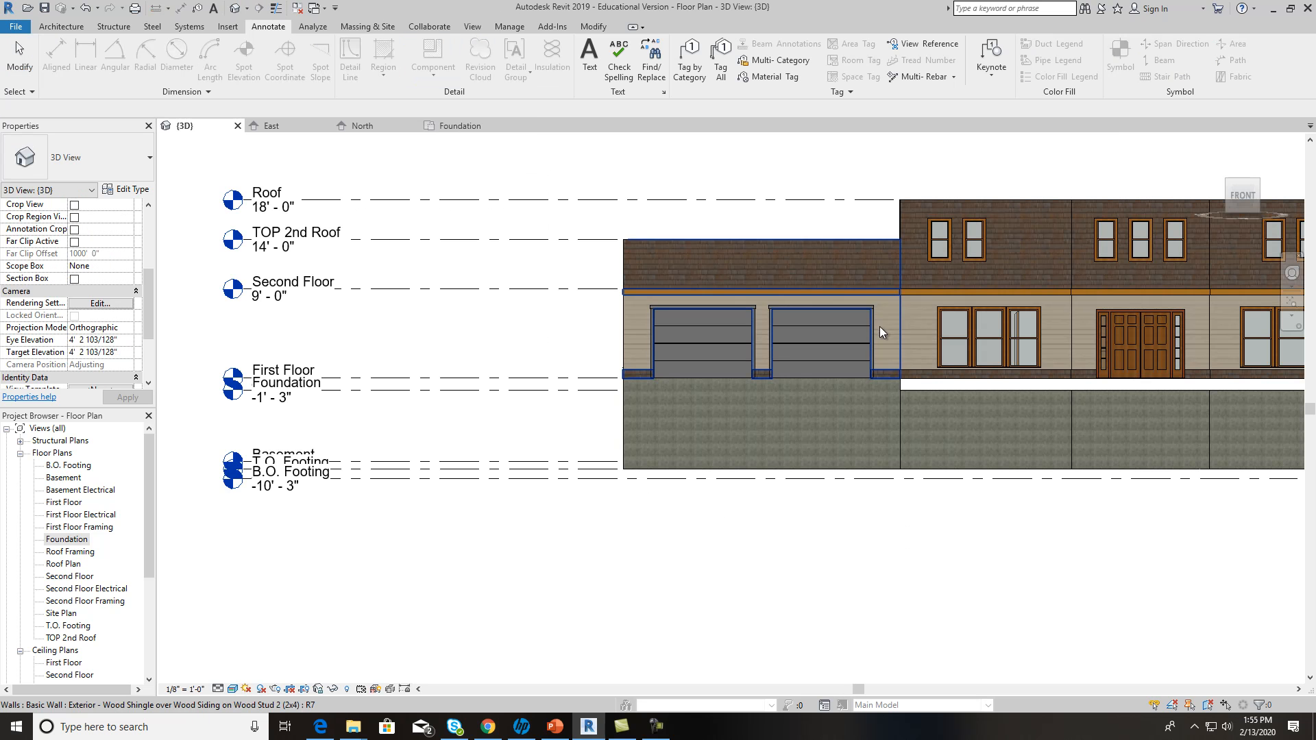
pyautogui.moveTo(1238, 207); pyautogui.dragTo(1178, 234)
pyautogui.scroll(4, 767, 421)
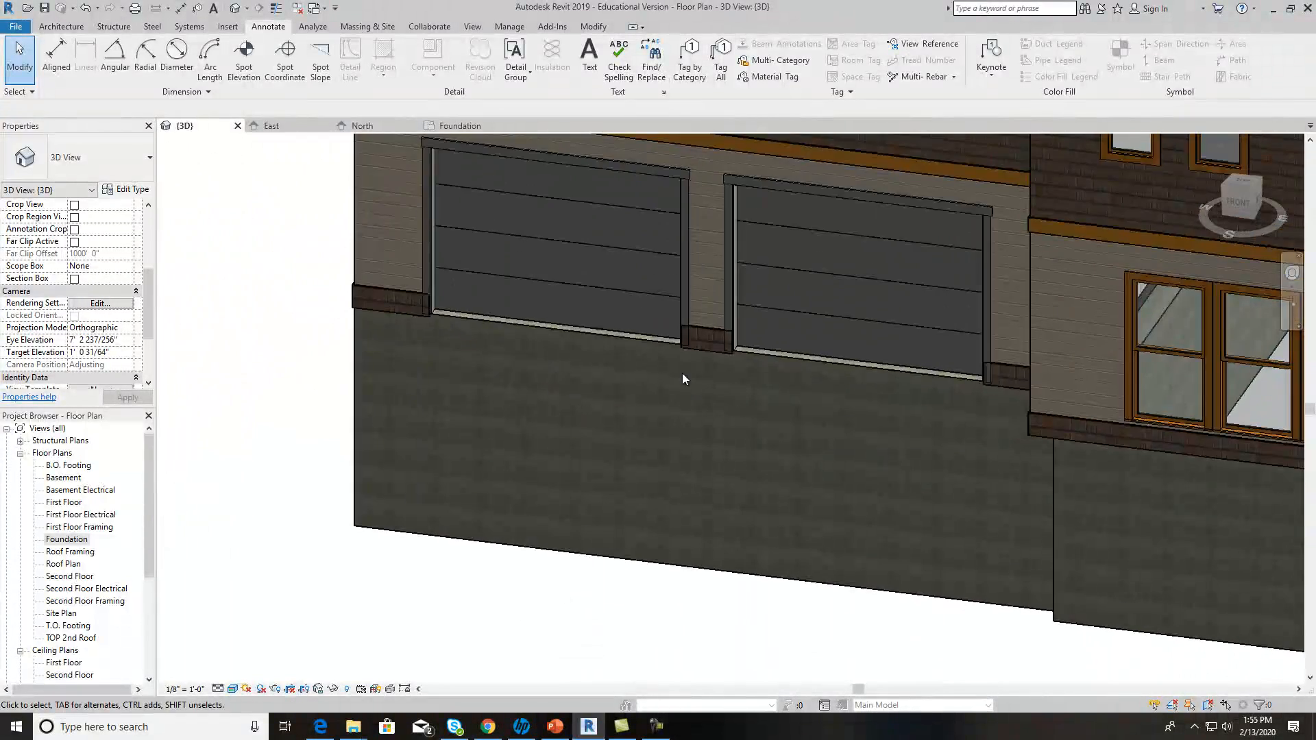
pyautogui.scroll(-3, 805, 405)
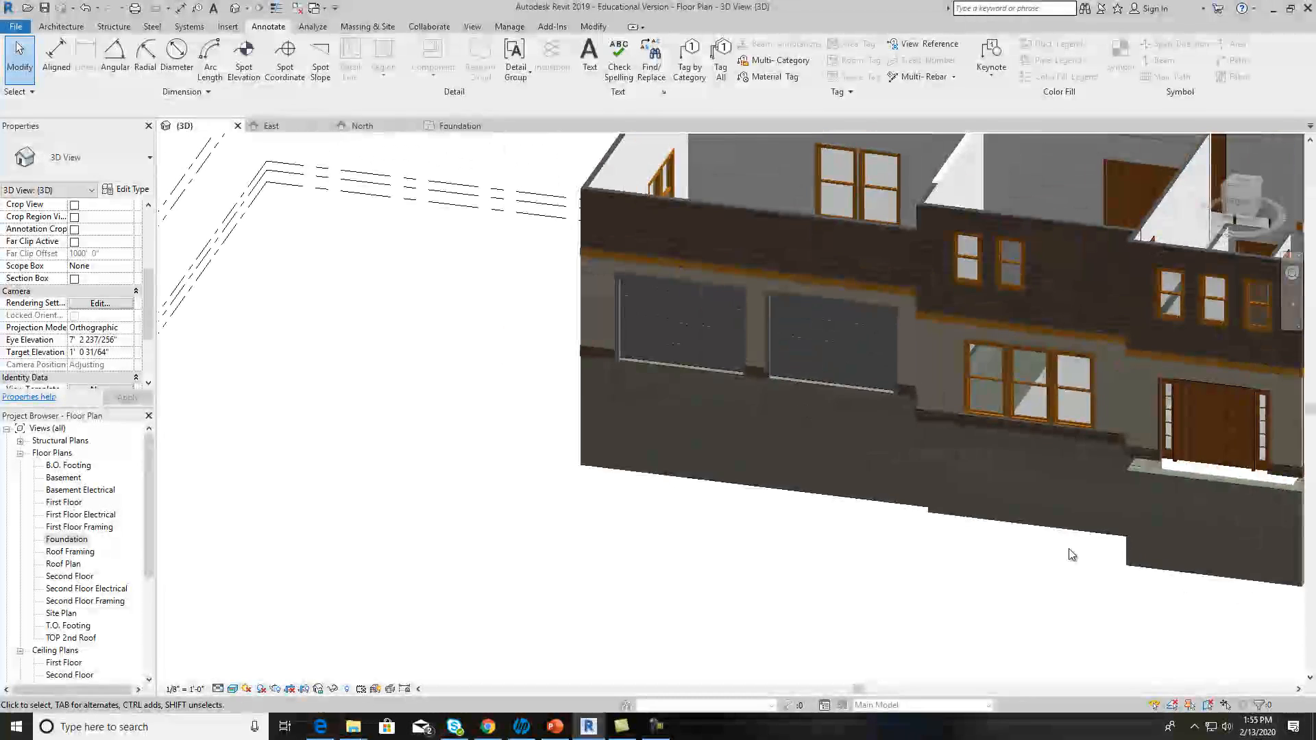
pyautogui.moveTo(1166, 623); pyautogui.dragTo(820, 575, button='middle')
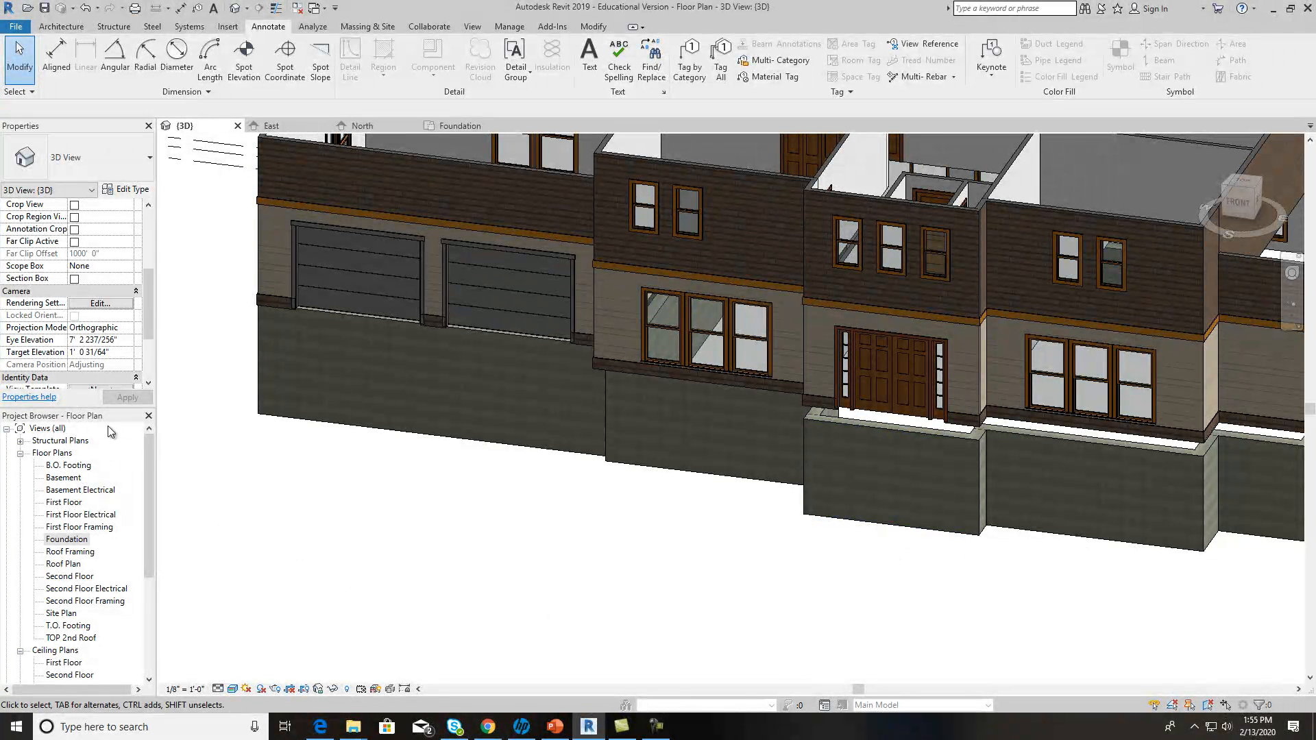
# Step: Open the North elevation and examine the foundation, basement and footing level heights
pyautogui.moveTo(150, 462); pyautogui.dragTo(147, 556)
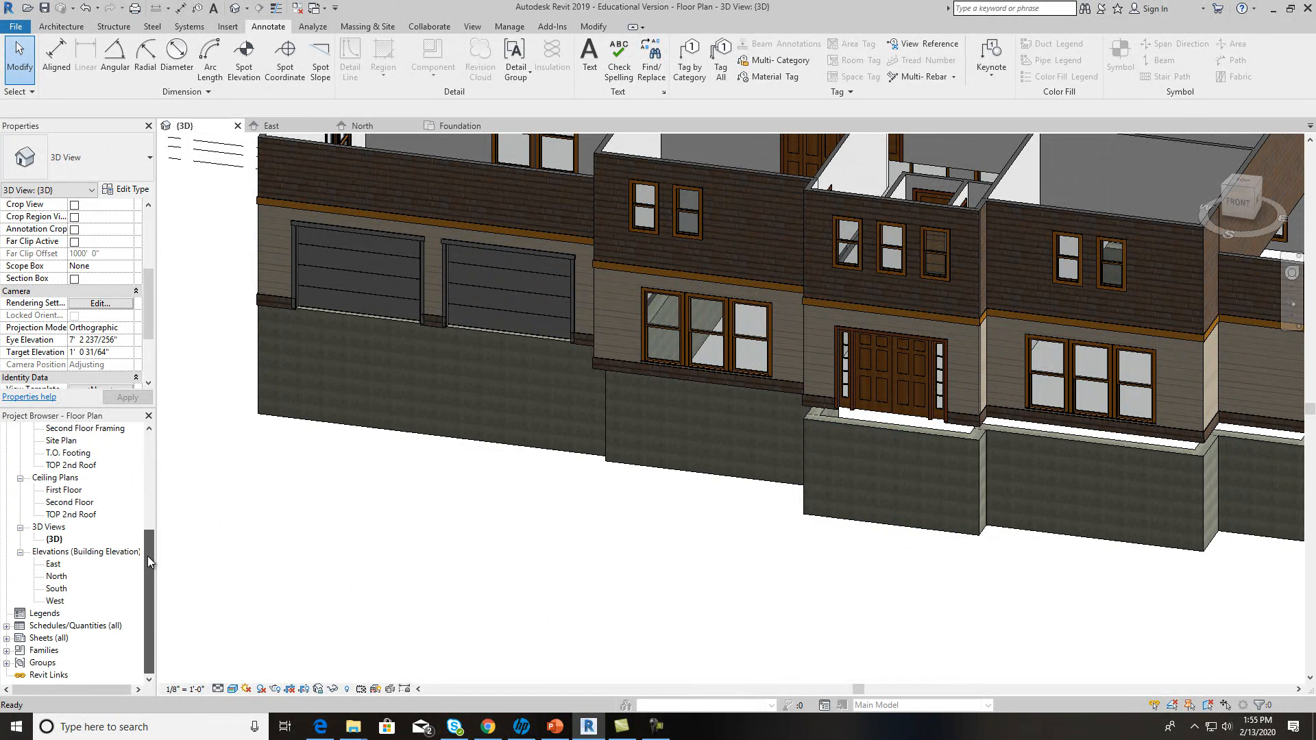
pyautogui.doubleClick(57, 576)
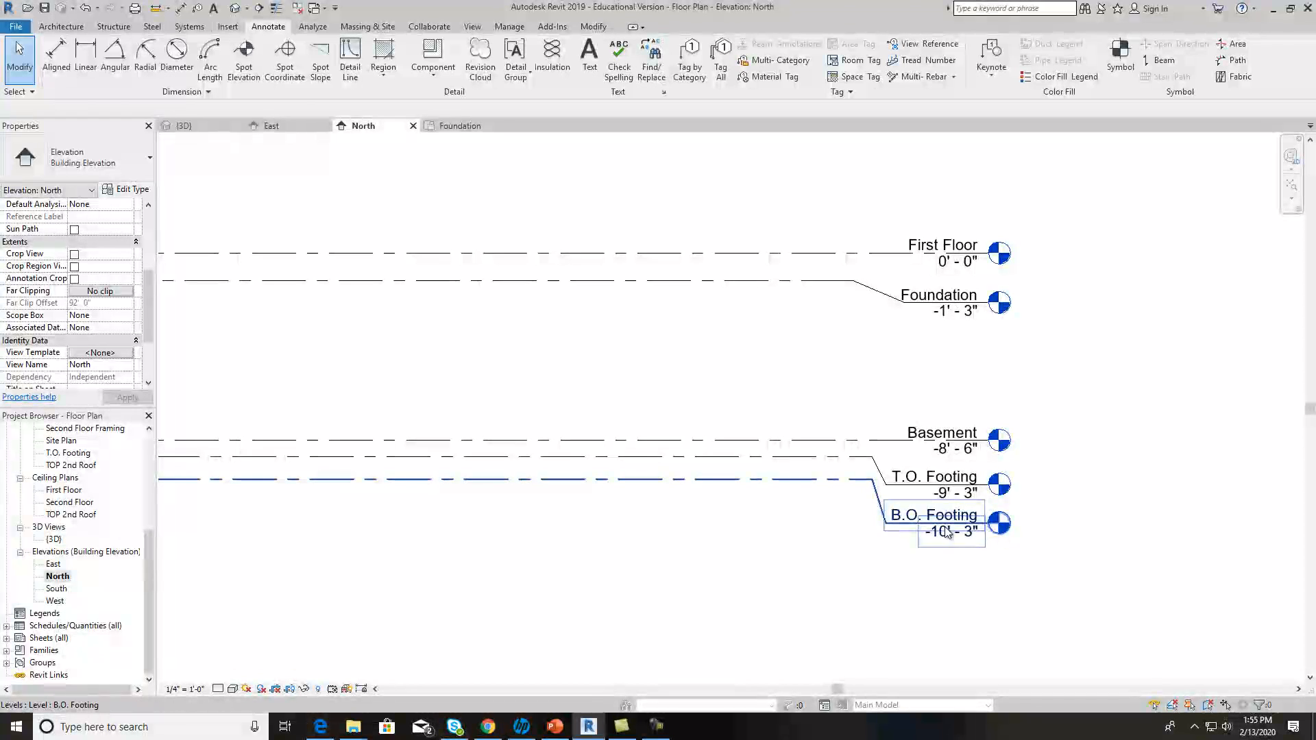
pyautogui.scroll(2, 941, 542)
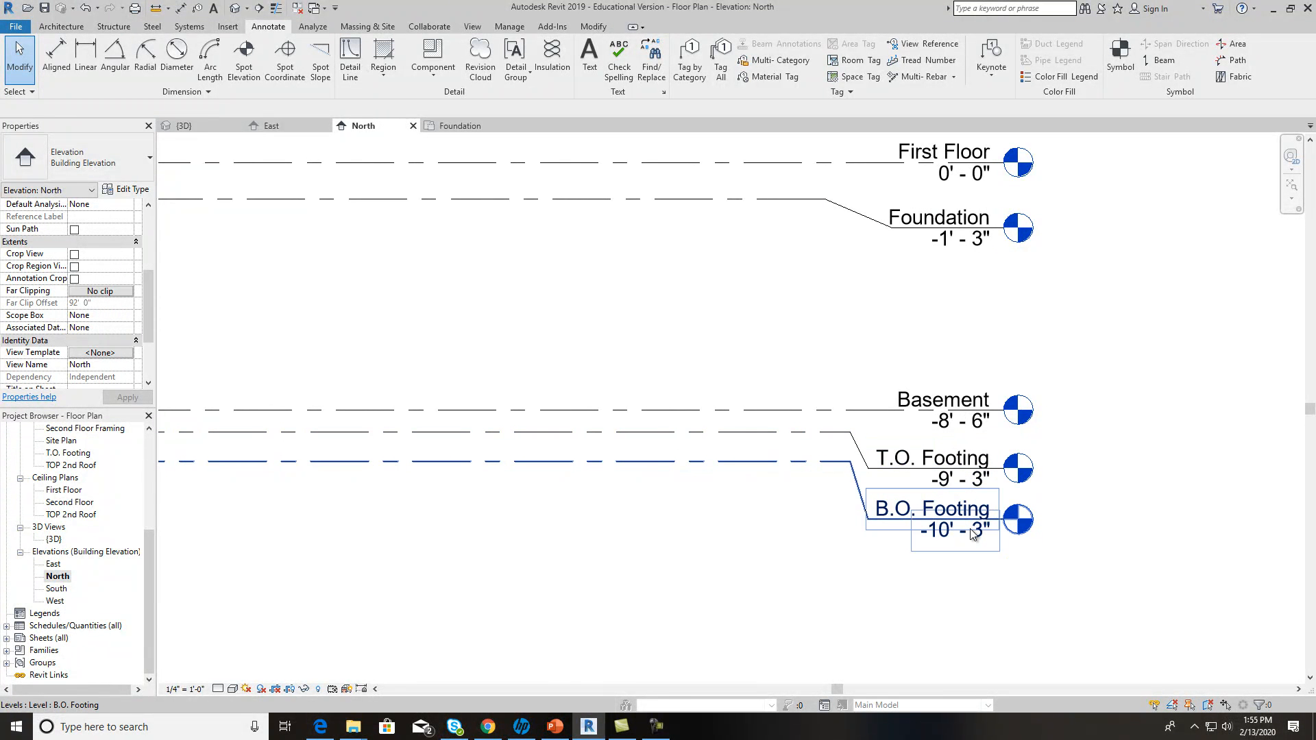
pyautogui.scroll(-1, 973, 534)
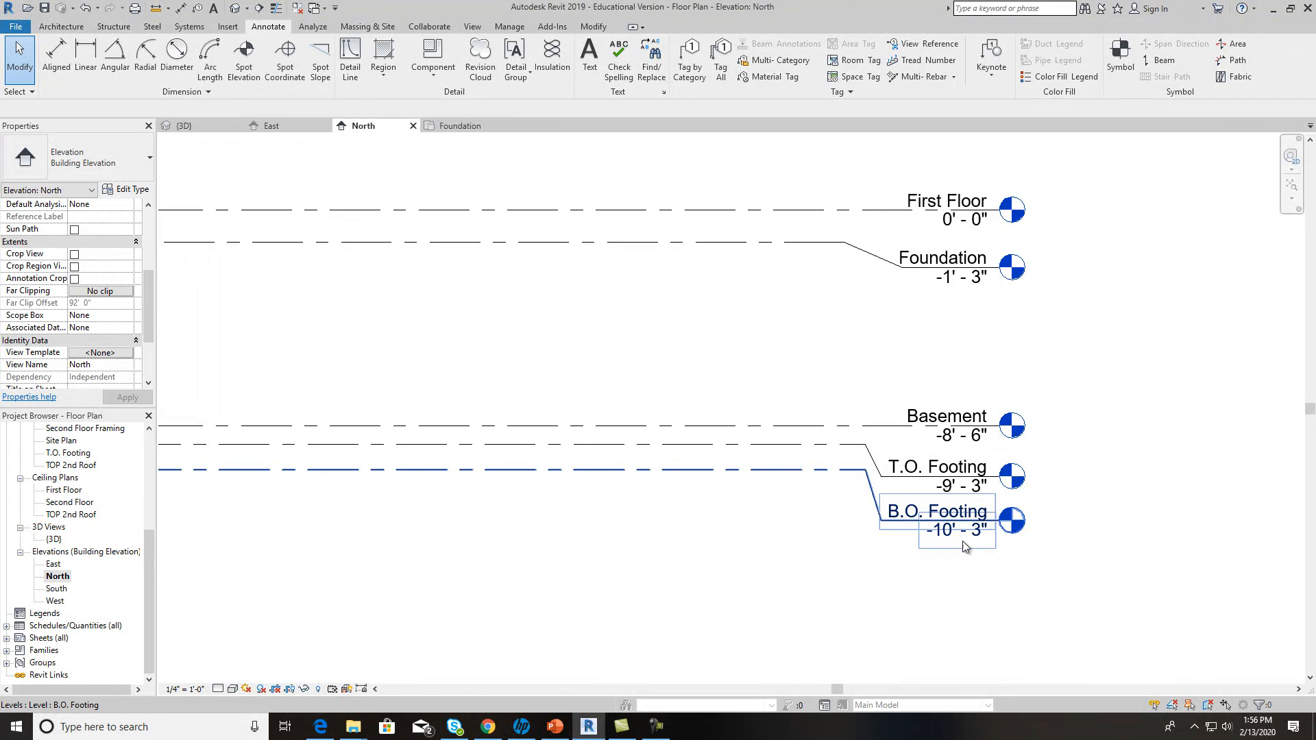
pyautogui.scroll(-2, 966, 545)
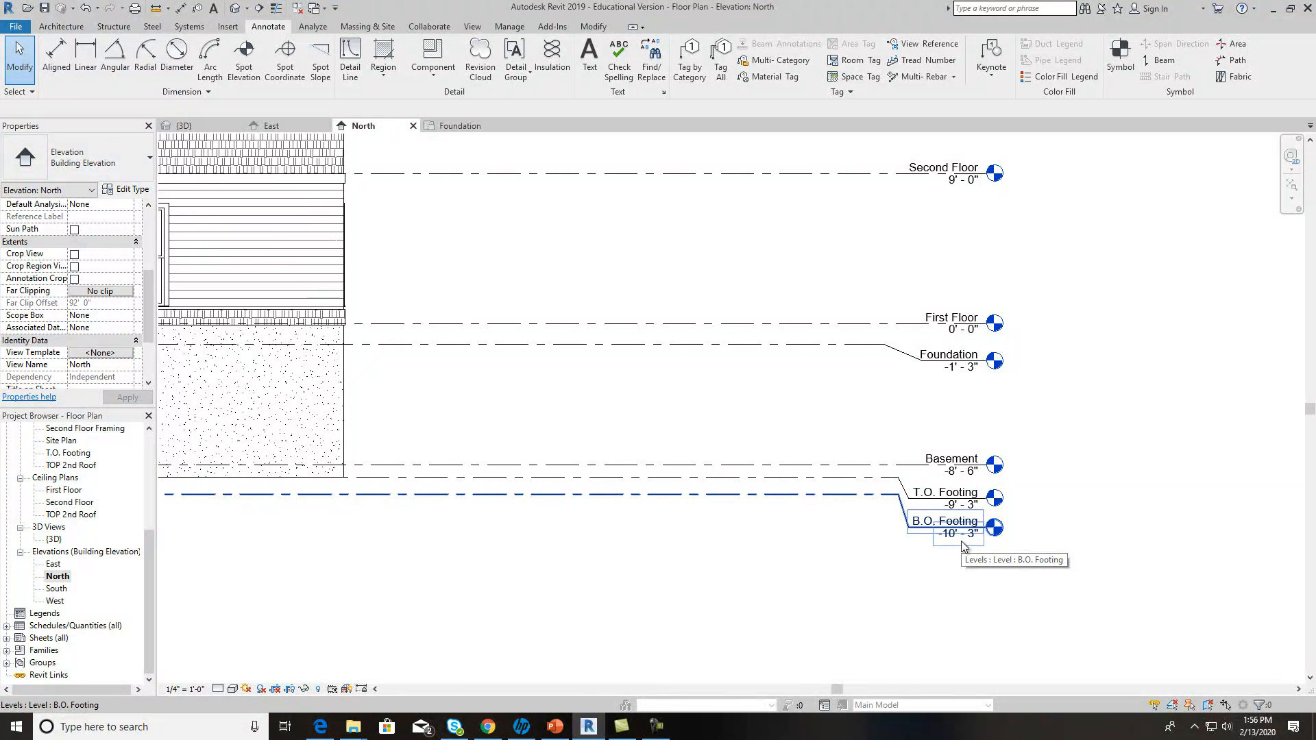
pyautogui.scroll(-1, 766, 553)
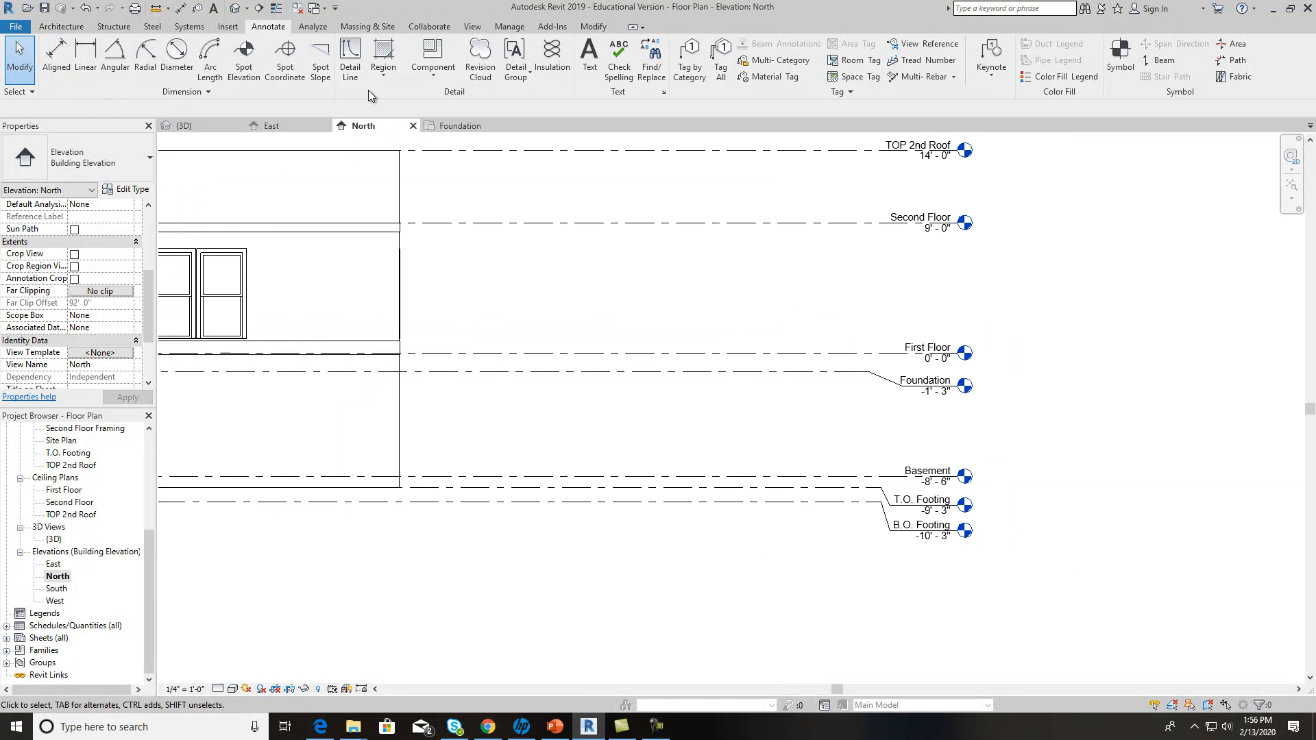
# Step: Return to the 3D view and inspect the foundation walls around the front entry and the far front corner
pyautogui.click(240, 13)
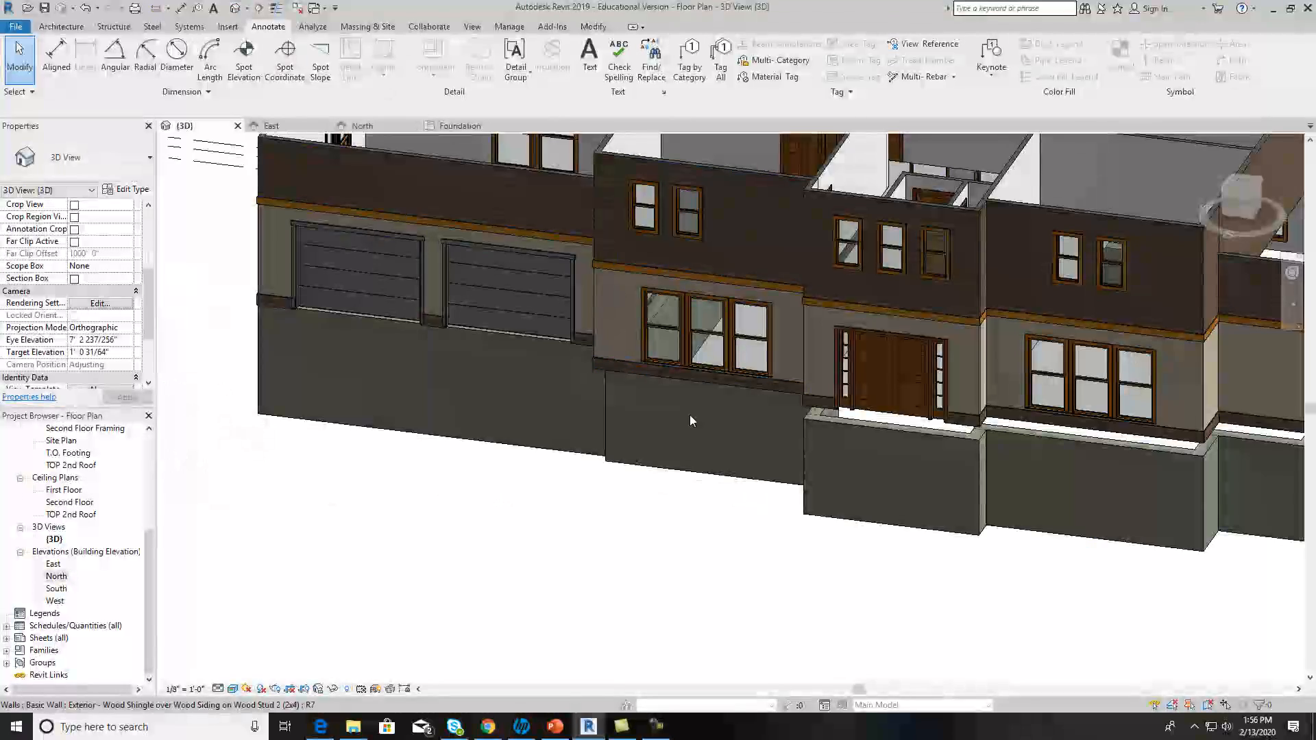
pyautogui.scroll(-1, 734, 534)
pyautogui.moveTo(1244, 207); pyautogui.dragTo(1230, 220)
pyautogui.moveTo(998, 606); pyautogui.dragTo(788, 514, button='middle')
pyautogui.scroll(1, 755, 498)
pyautogui.scroll(1, 755, 498)
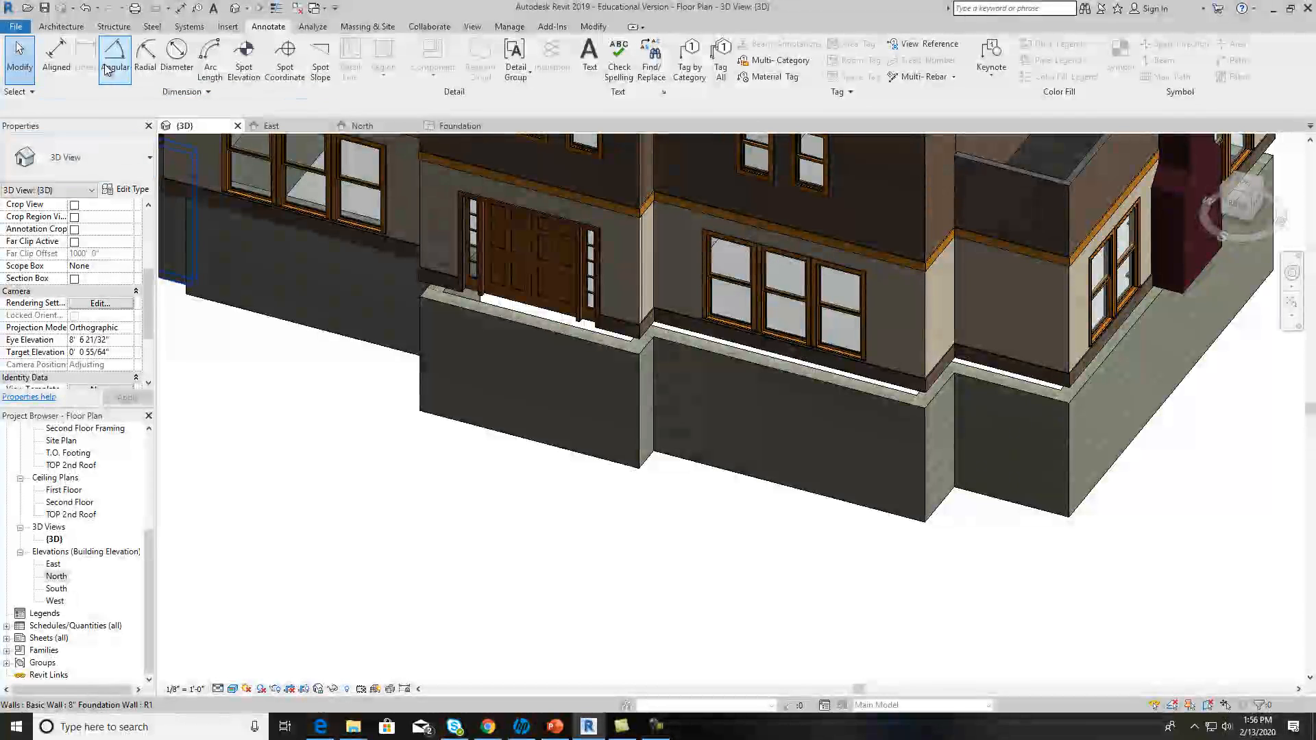
# Step: Start the Wall Foundation command with the Bearing Footing - 36" x 12" type and open its type properties
pyautogui.click(68, 27)
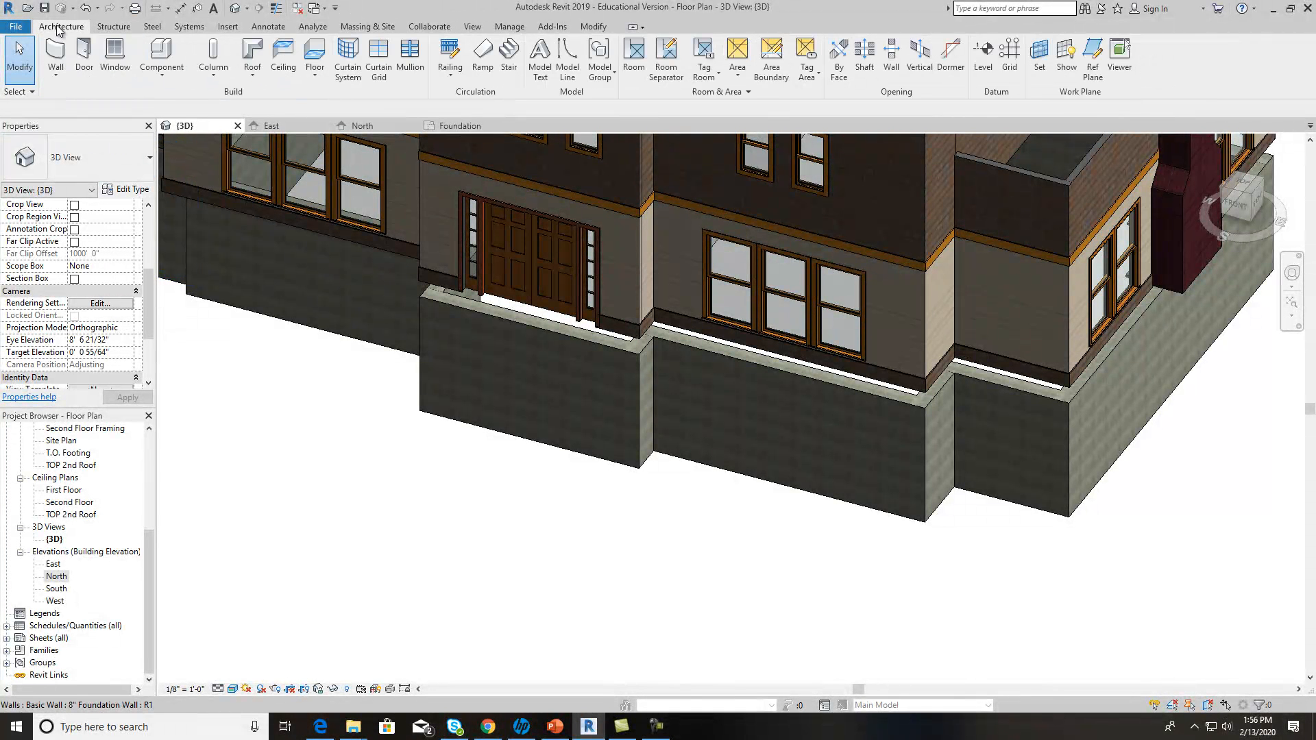
pyautogui.click(116, 30)
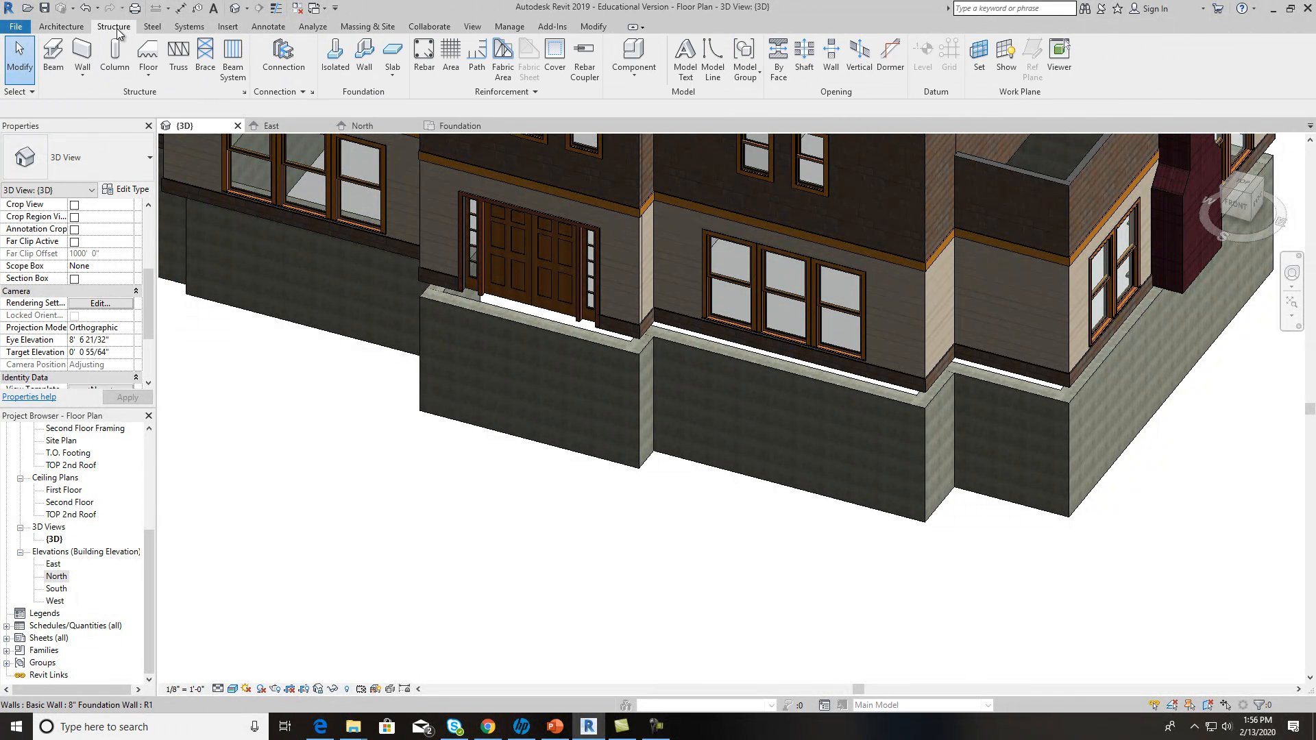
pyautogui.click(364, 68)
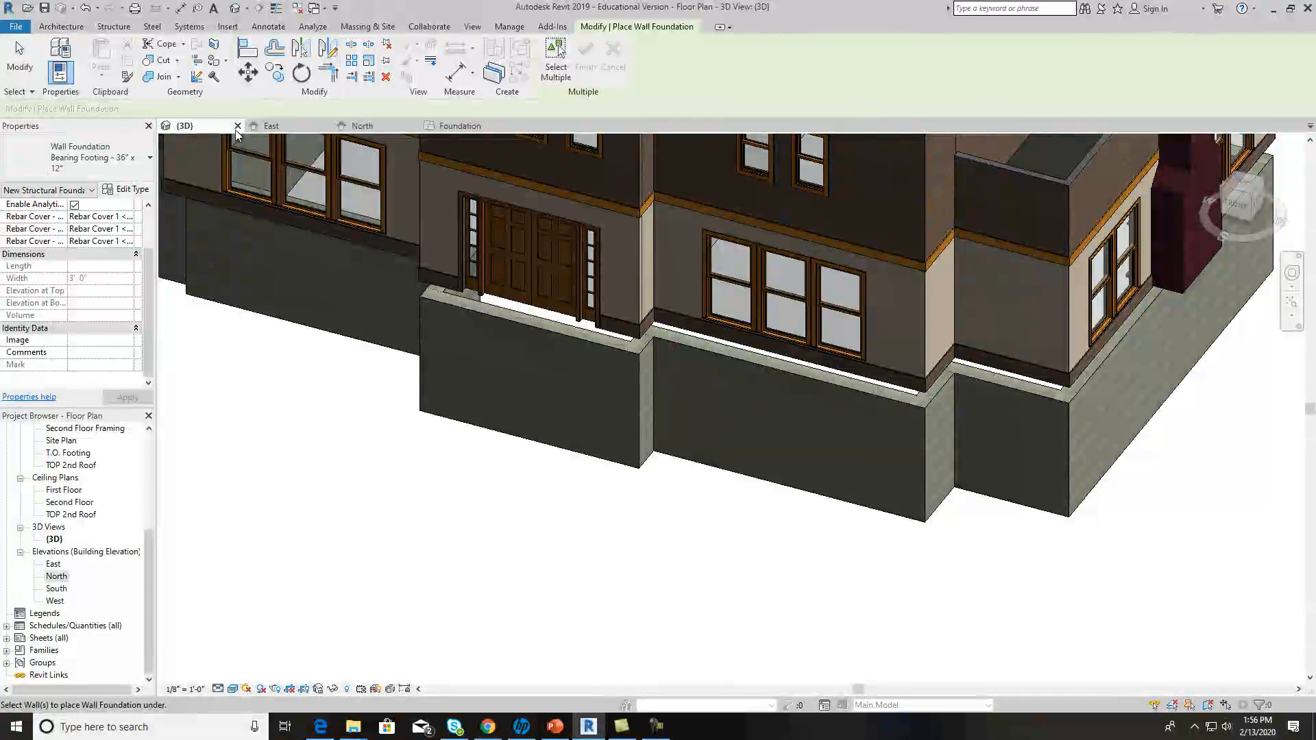
pyautogui.click(114, 170)
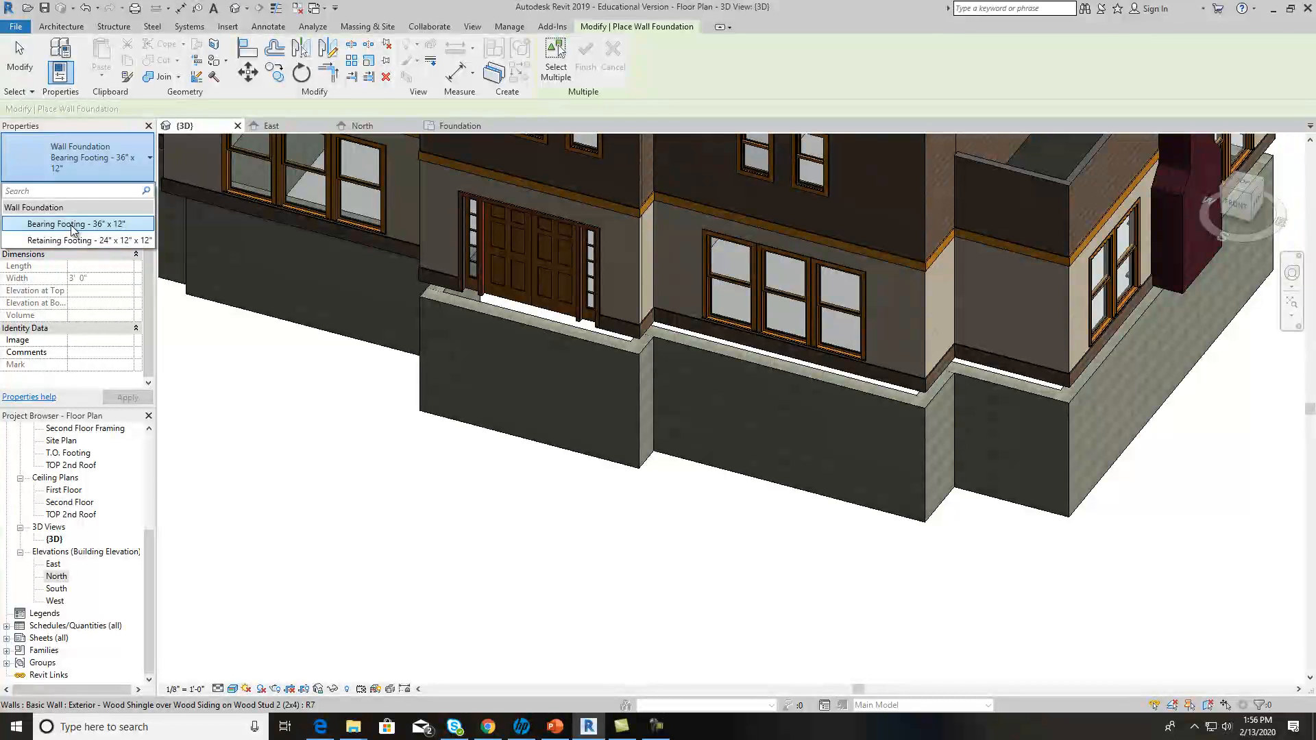
pyautogui.click(89, 174)
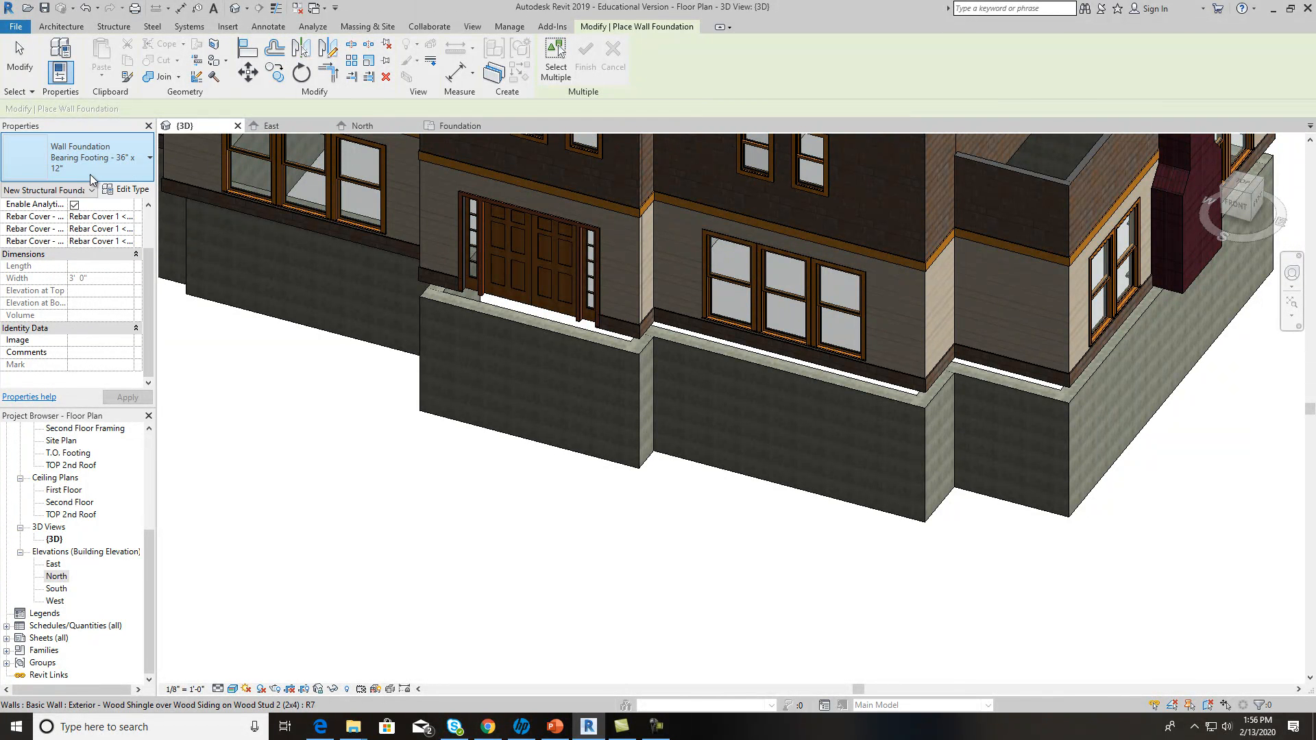
pyautogui.click(101, 173)
pyautogui.click(101, 173)
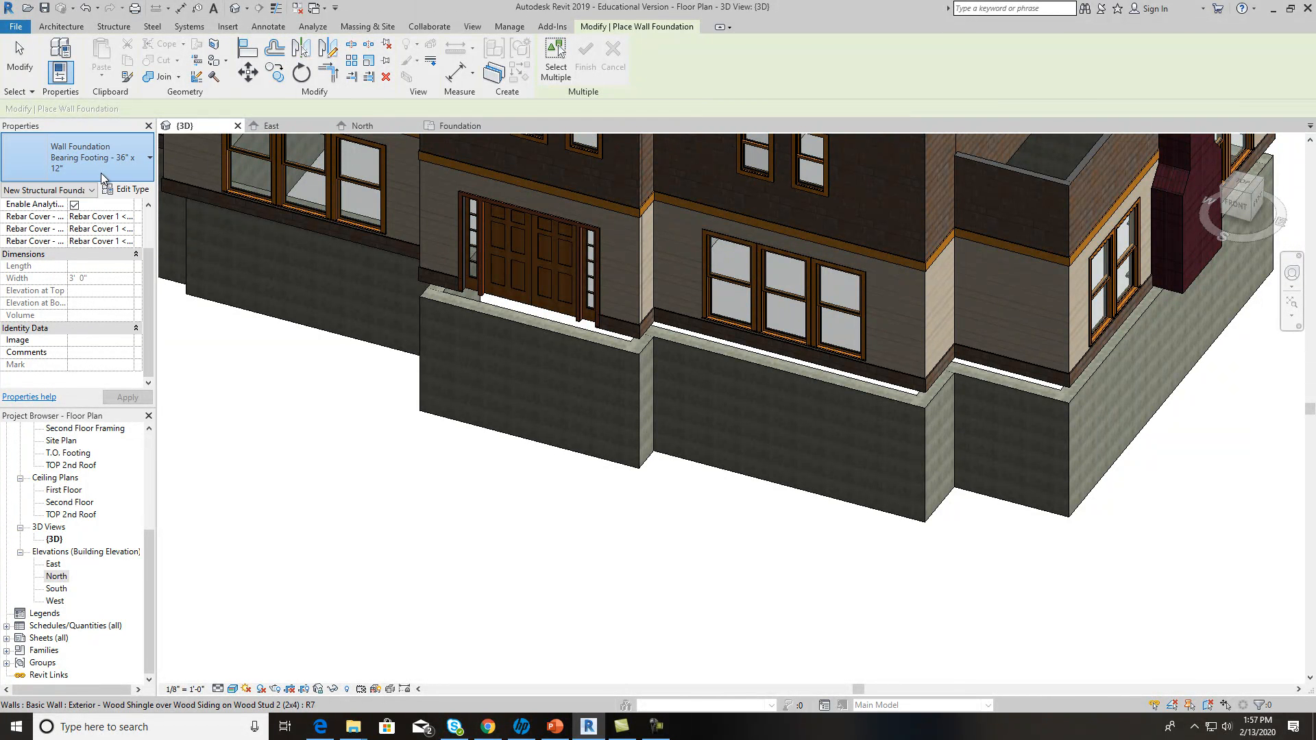
pyautogui.click(137, 191)
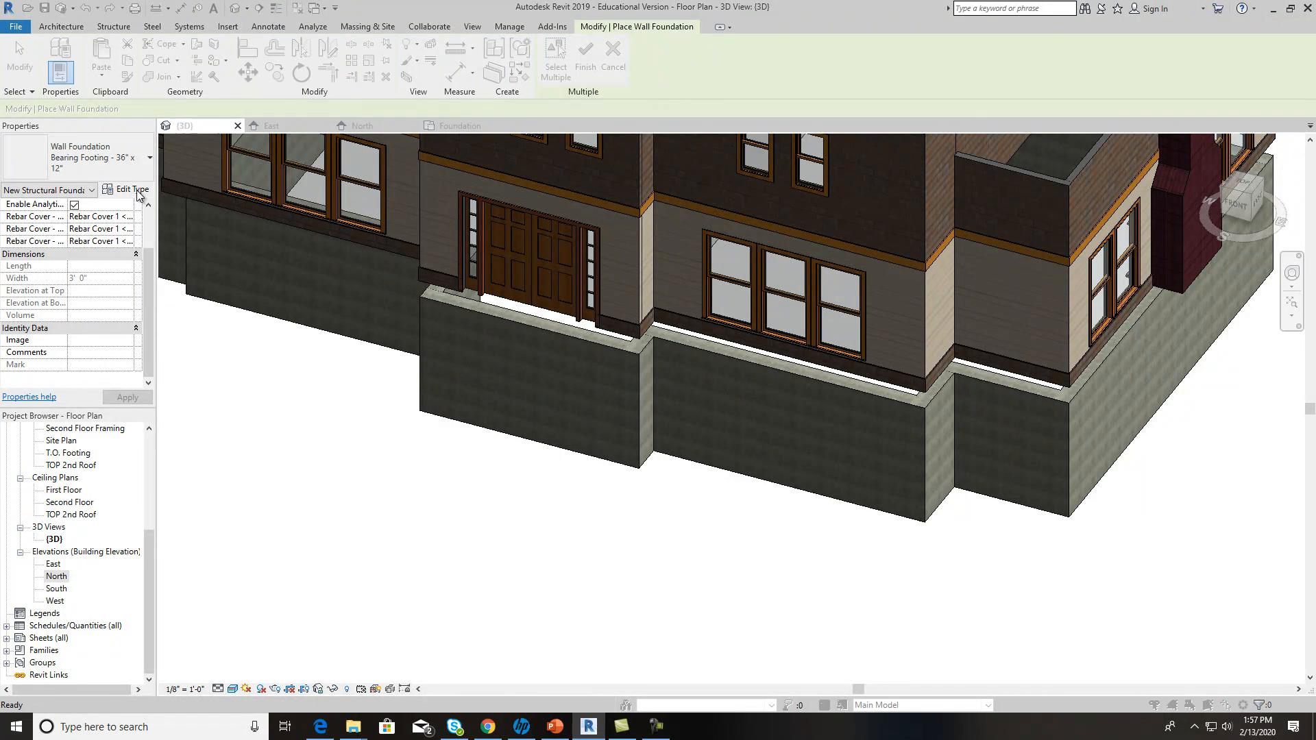
# Step: Duplicate the footing type as Bearing Footing - 24" x 12" 2 and set its width to 2' 0"
pyautogui.click(1256, 195)
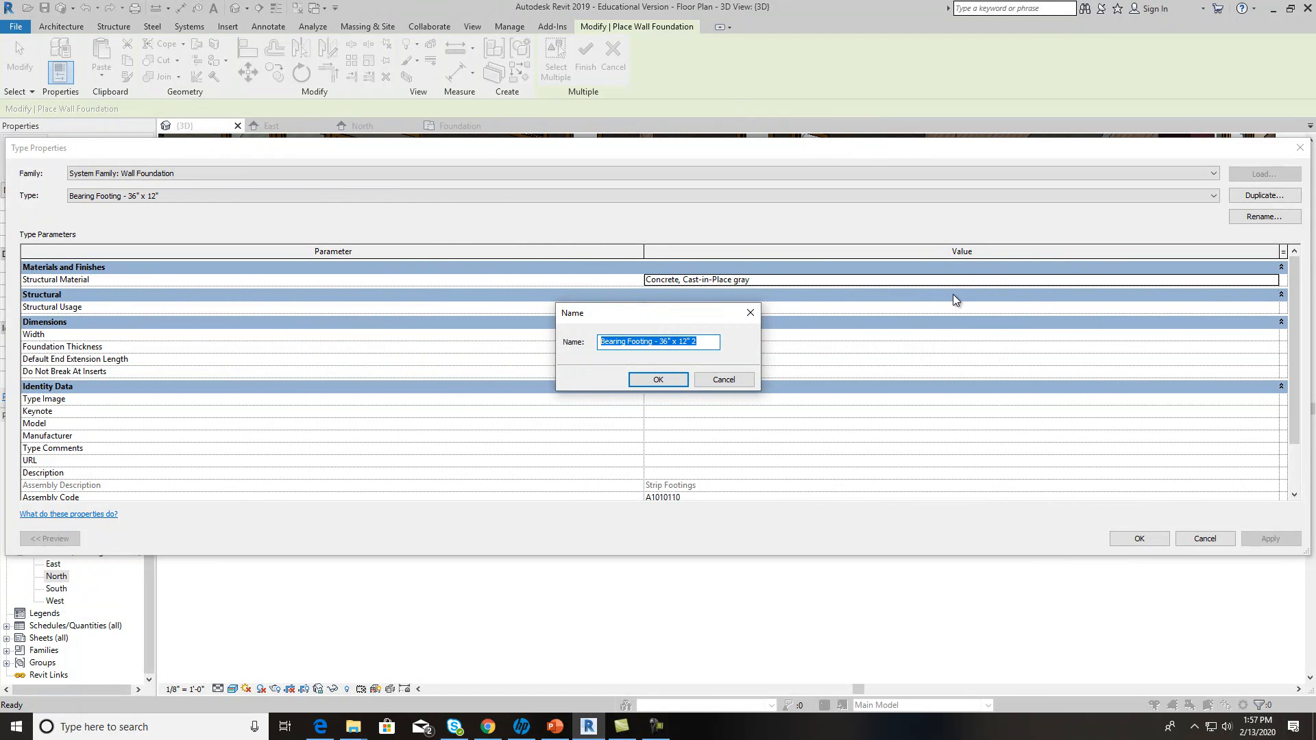
pyautogui.click(698, 341)
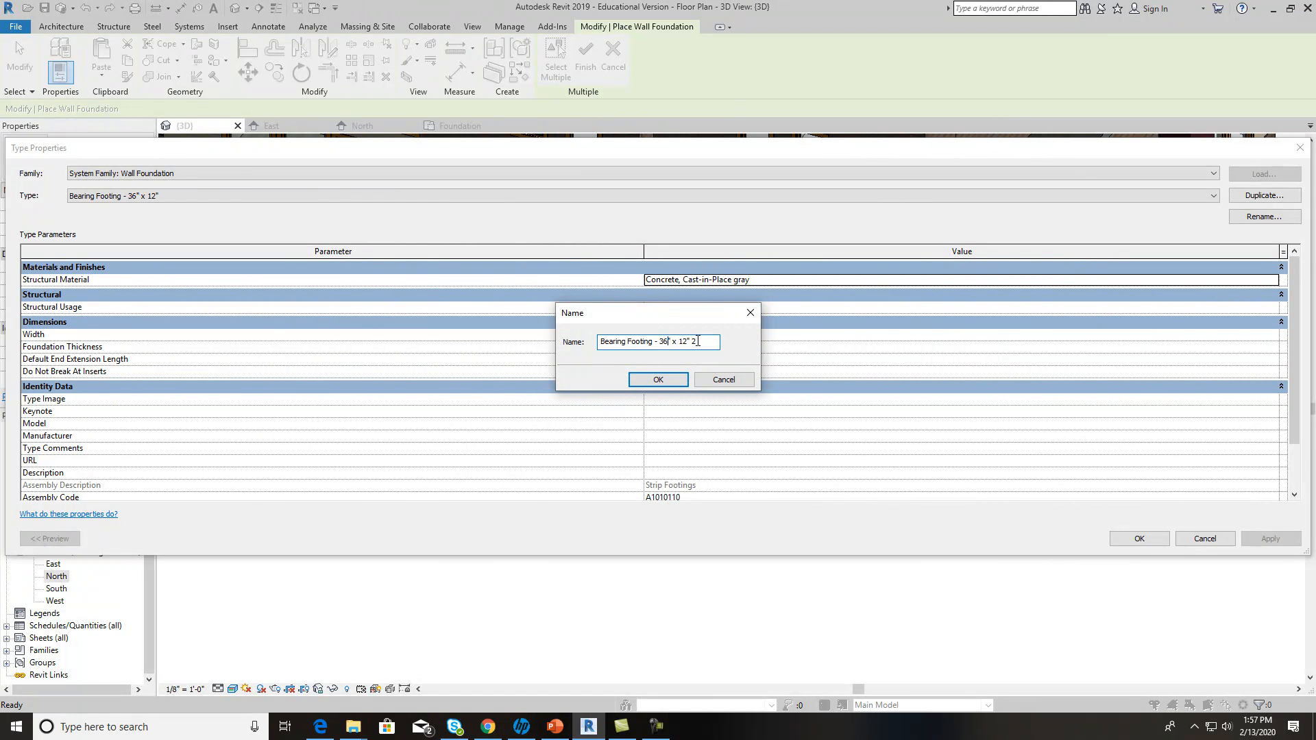
pyautogui.press('BackSpace')
pyautogui.press('BackSpace')
pyautogui.write('24')
pyautogui.click(658, 379)
pyautogui.click(682, 334)
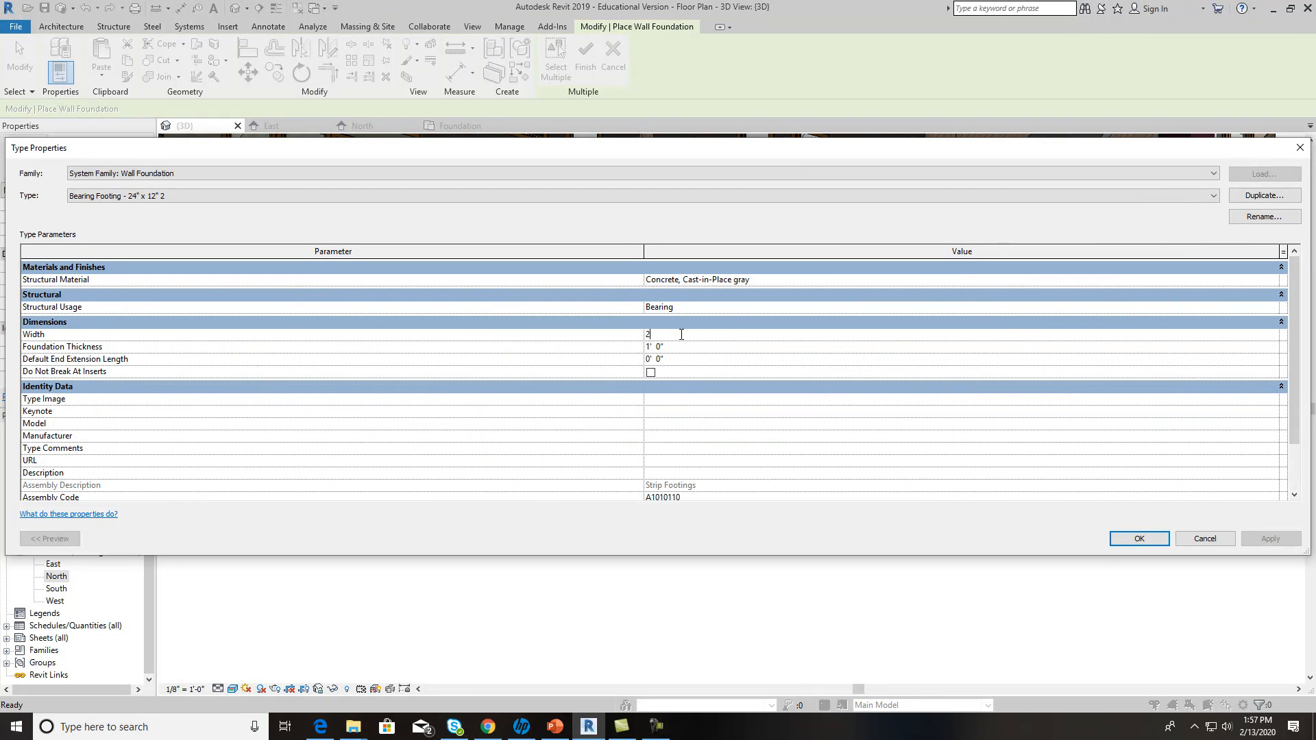
pyautogui.press('Tab')
pyautogui.click(1141, 539)
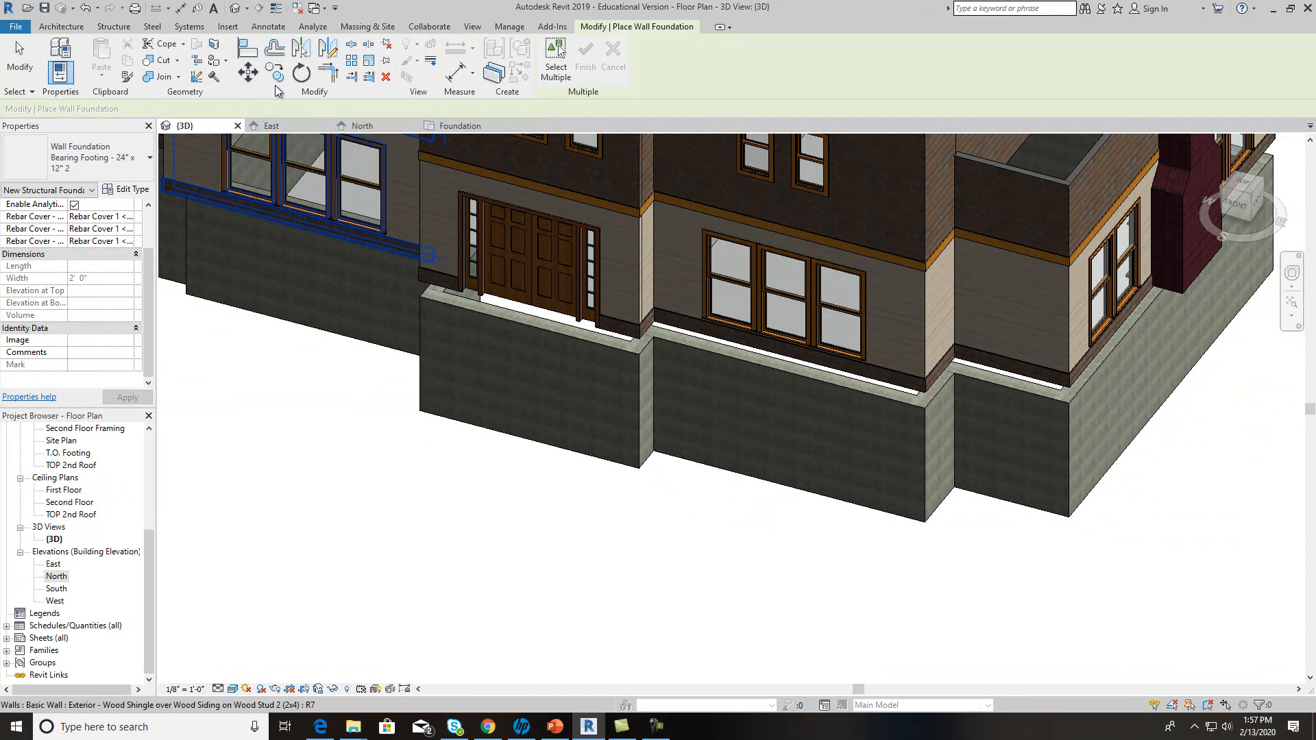
# Step: Place 24" x 12" bearing footings under the foundation walls from the front entry around to the chimney side
pyautogui.click(564, 442)
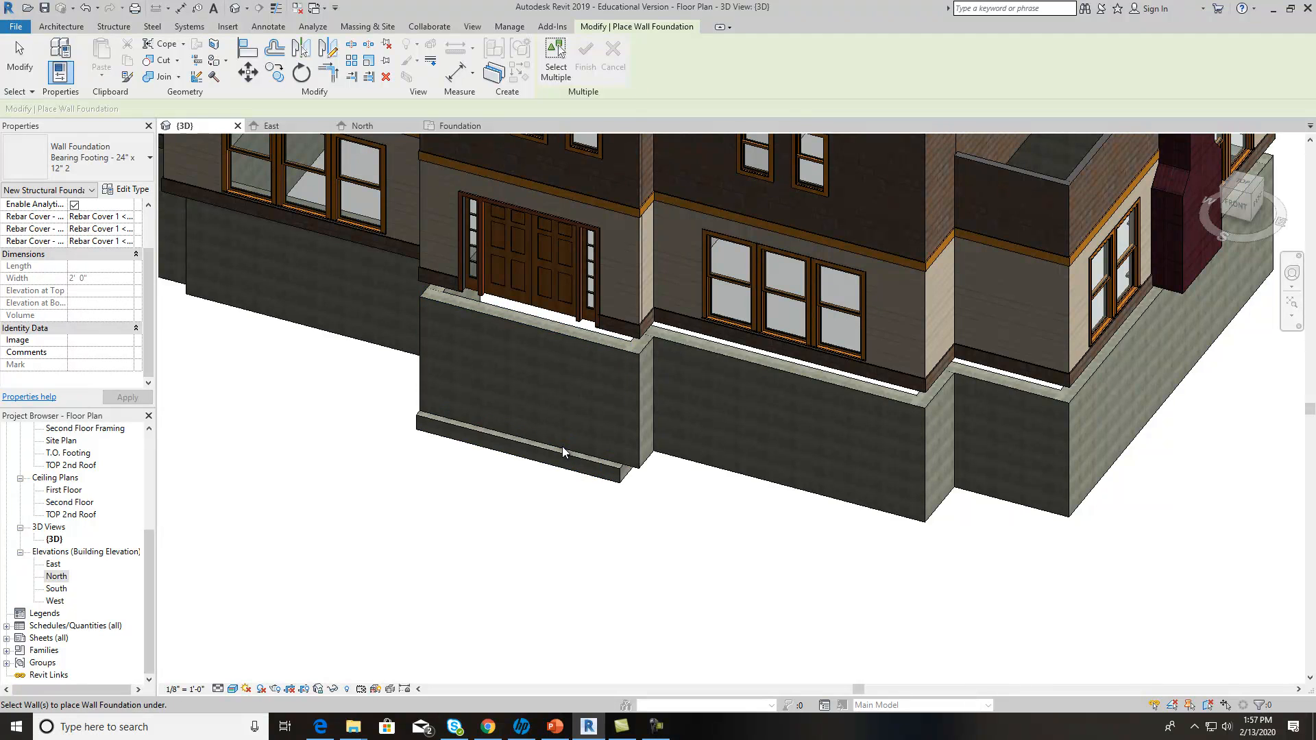
pyautogui.click(651, 455)
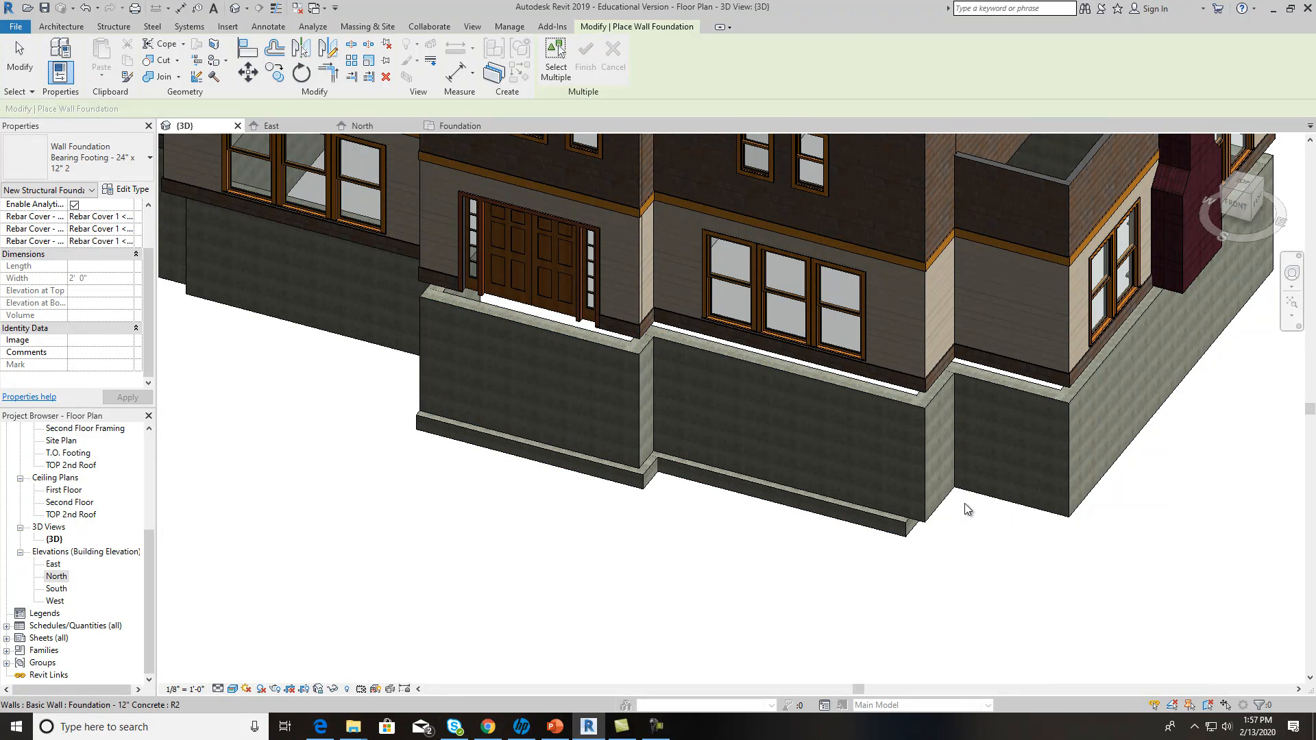
pyautogui.click(944, 506)
pyautogui.click(1095, 485)
# Step: Add bearing footings under the remaining front foundation wall beside the entry and under the garage foundation walls
pyautogui.scroll(-3, 1124, 517)
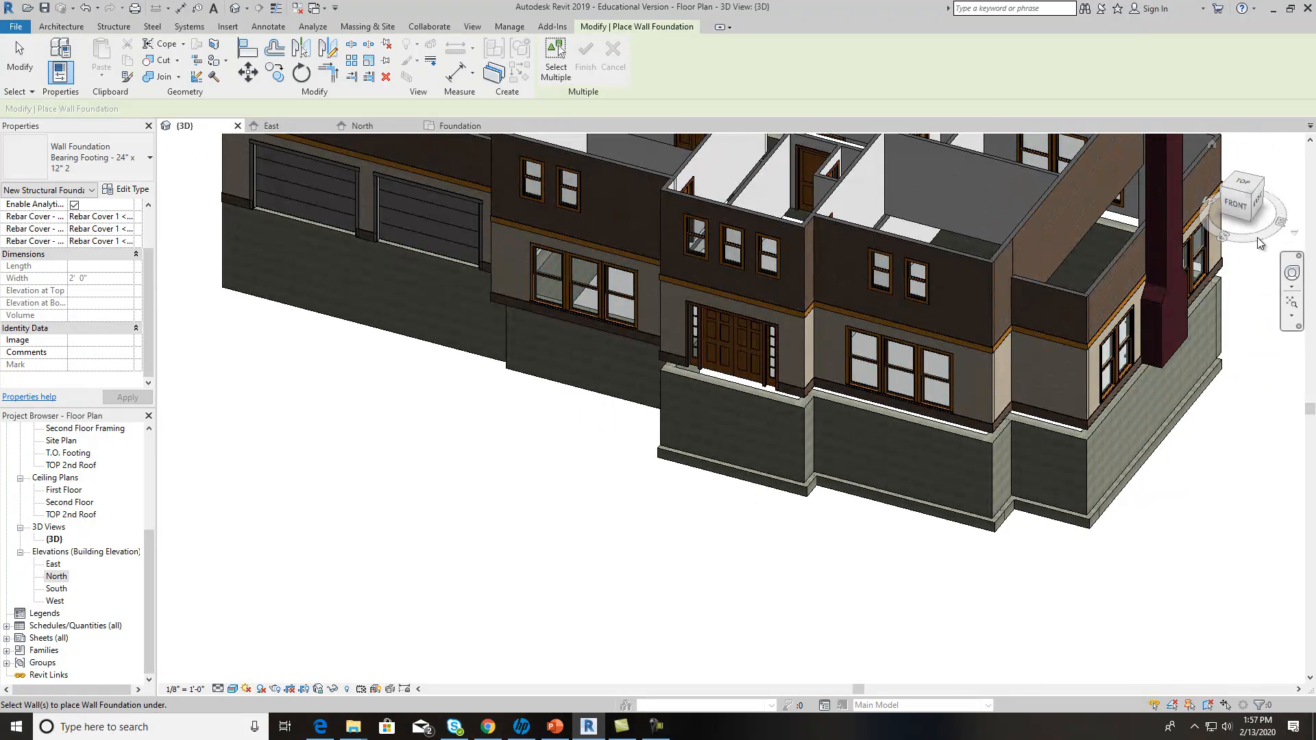
pyautogui.moveTo(1243, 211); pyautogui.dragTo(294, 204)
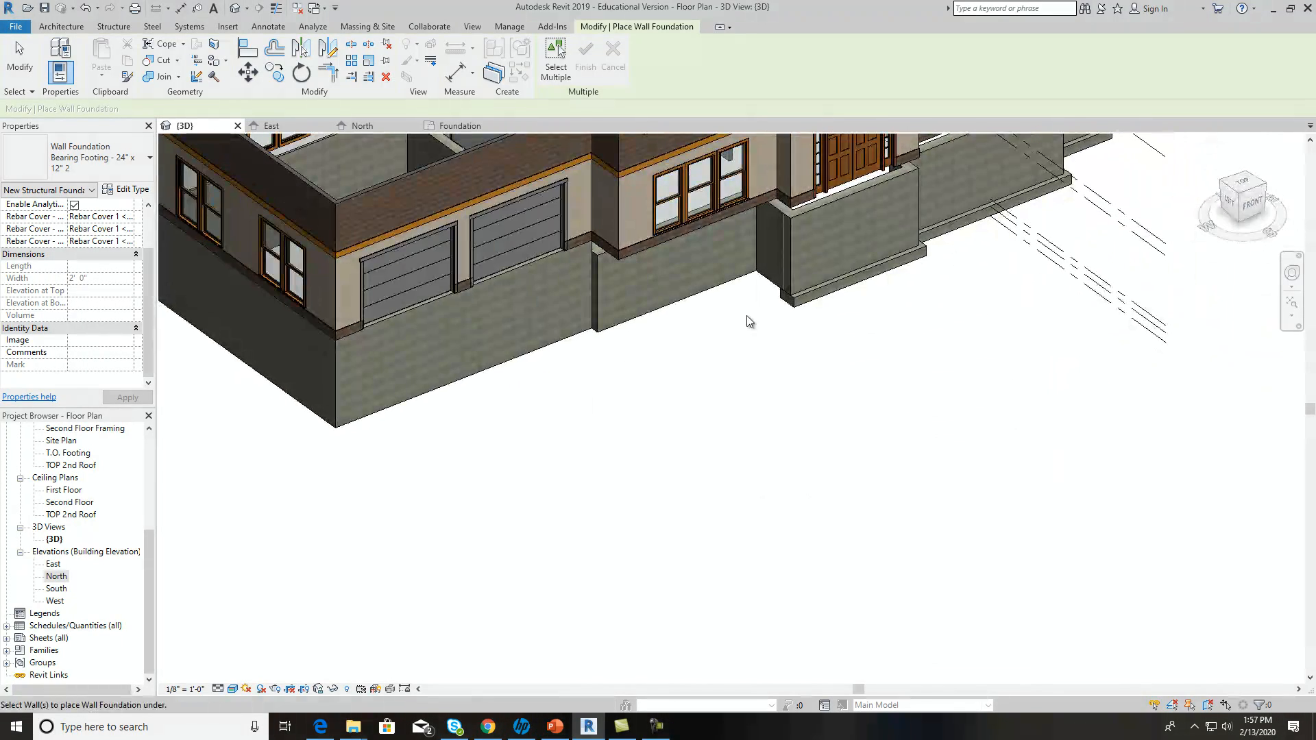
pyautogui.click(768, 285)
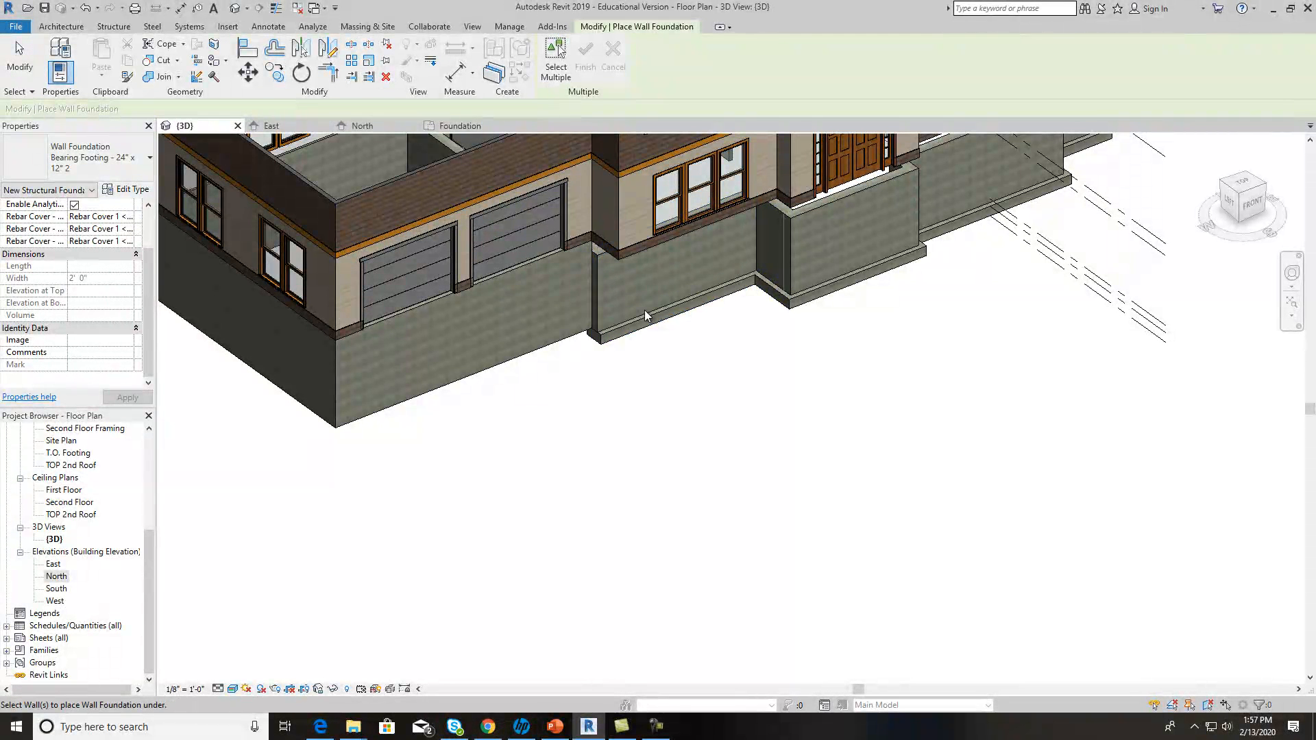
pyautogui.click(564, 340)
pyautogui.scroll(-5, 699, 514)
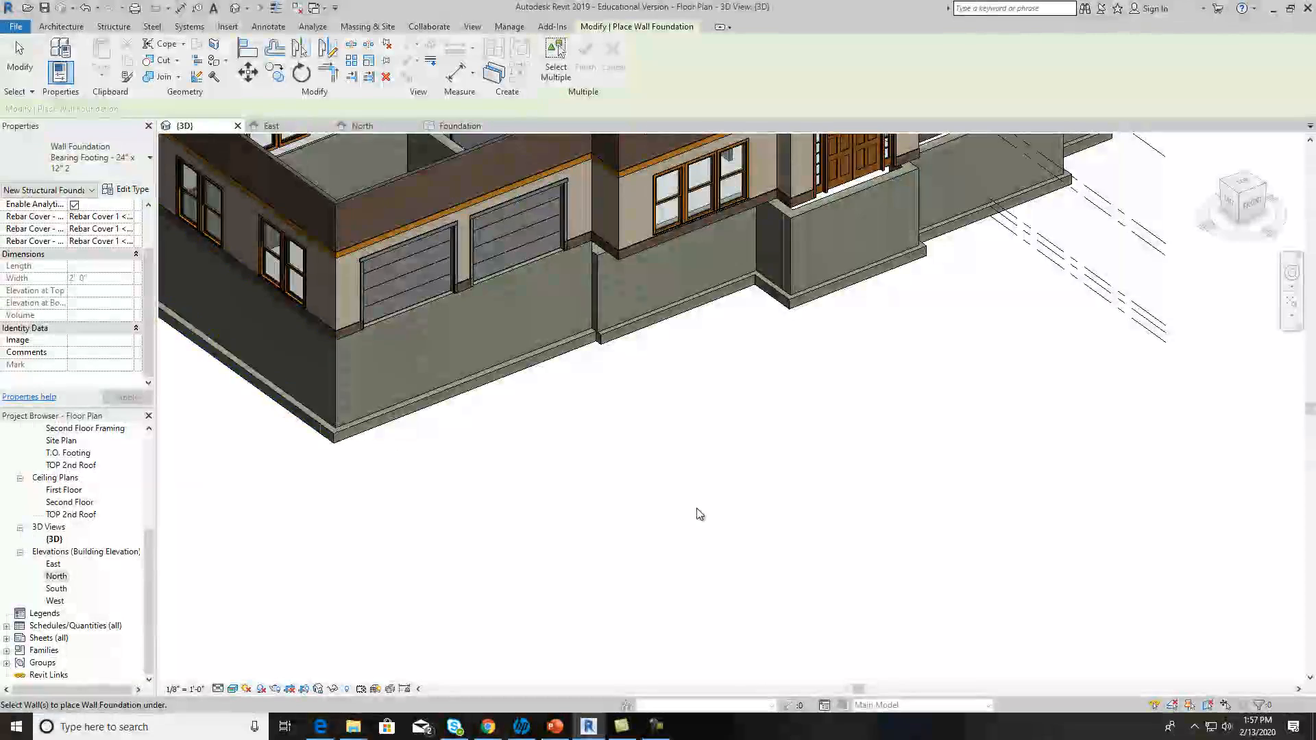
# Step: Add a bearing footing under the short jog wall at the rear corner near the chimney and finish placing footings
pyautogui.moveTo(1251, 206); pyautogui.dragTo(816, 337)
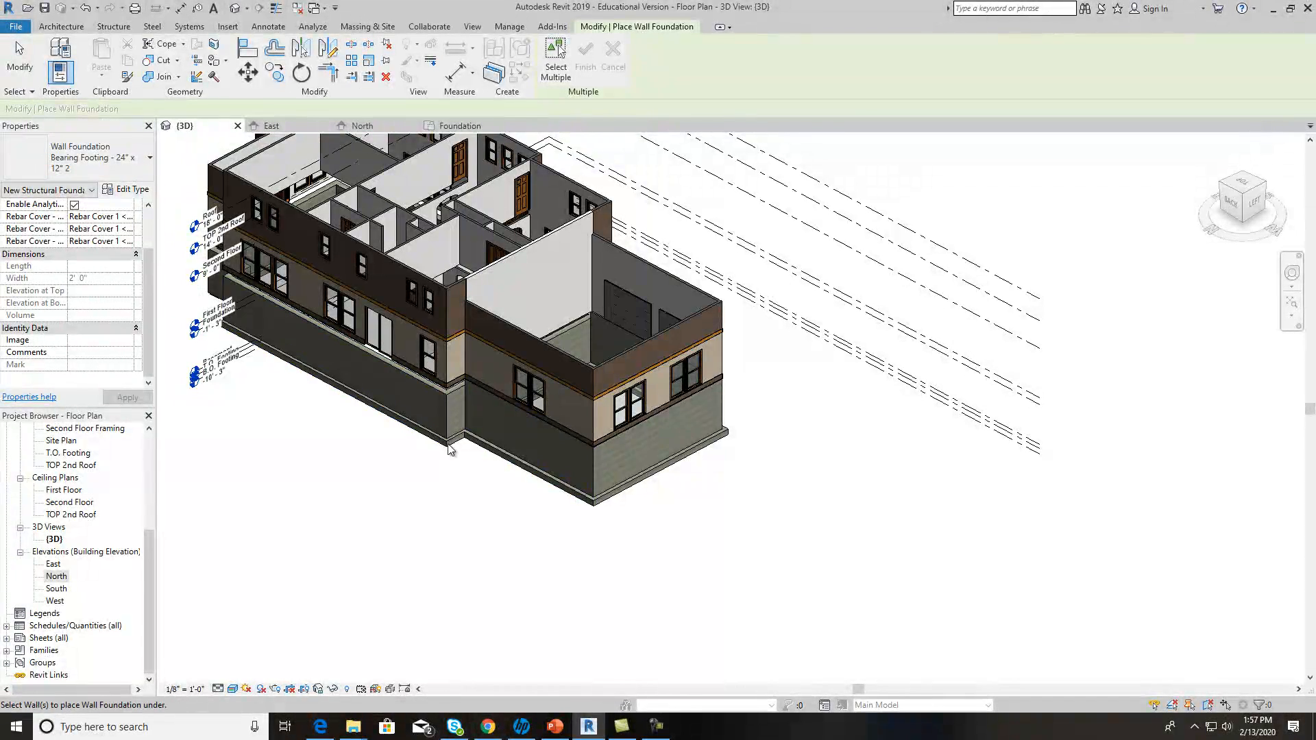
pyautogui.scroll(-2, 459, 474)
pyautogui.click(1232, 203)
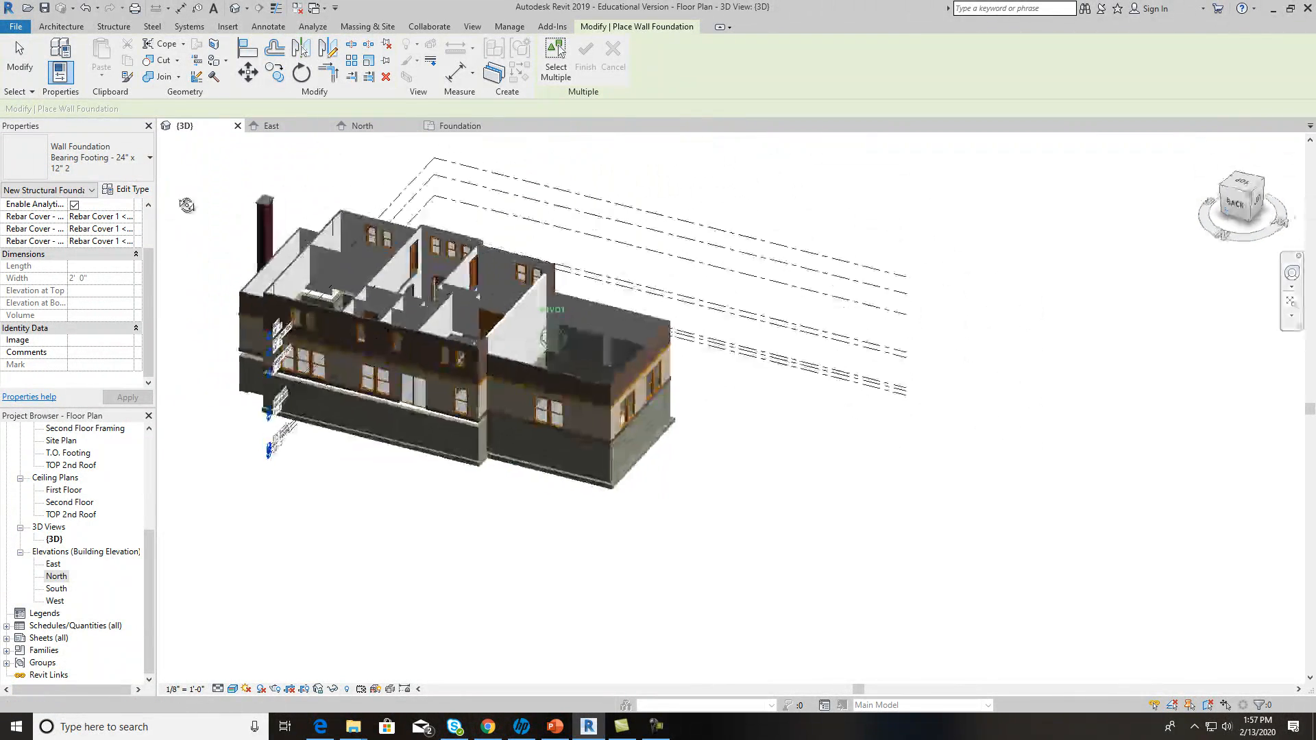
pyautogui.keyDown('shift'); pyautogui.moveTo(277, 185); pyautogui.dragTo(382, 212, button='middle'); pyautogui.keyUp('shift')
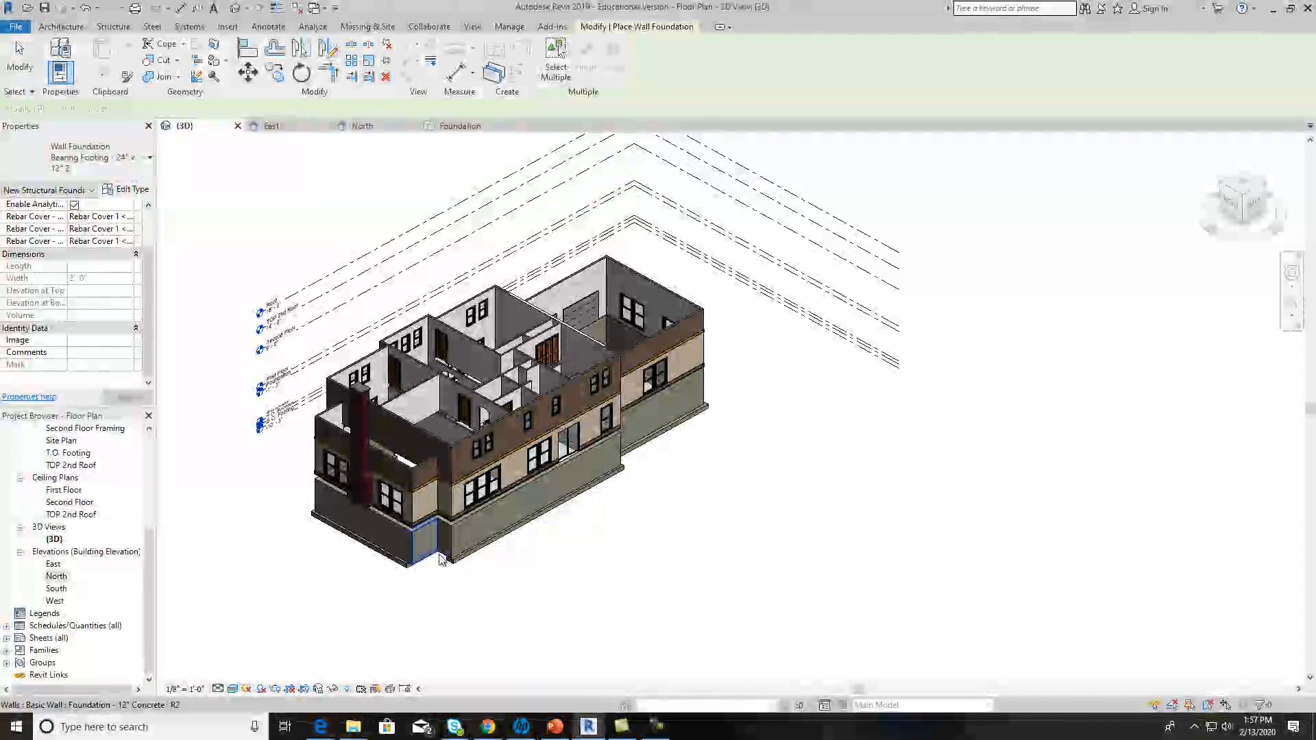
pyautogui.click(439, 558)
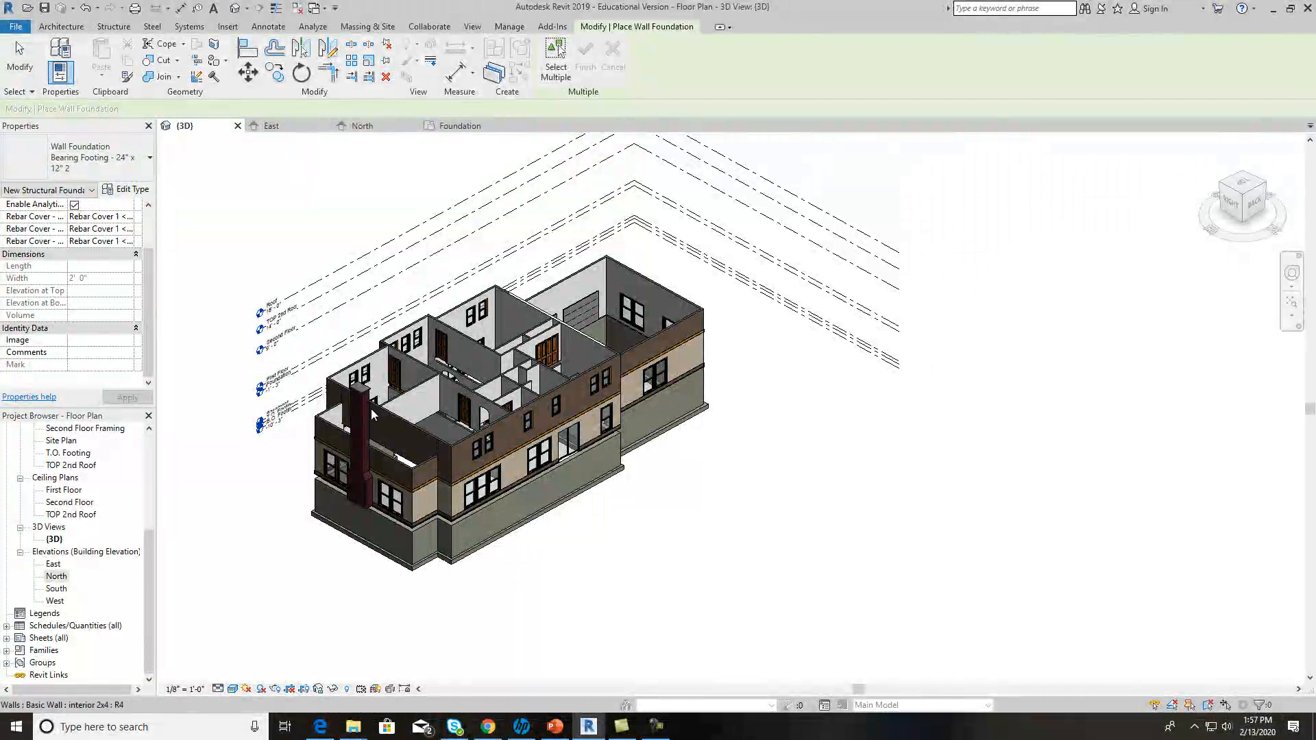
pyautogui.press('Escape')
# Step: View the model straight from the front and check the Basement level against the footing levels
pyautogui.moveTo(1258, 211); pyautogui.dragTo(437, 151)
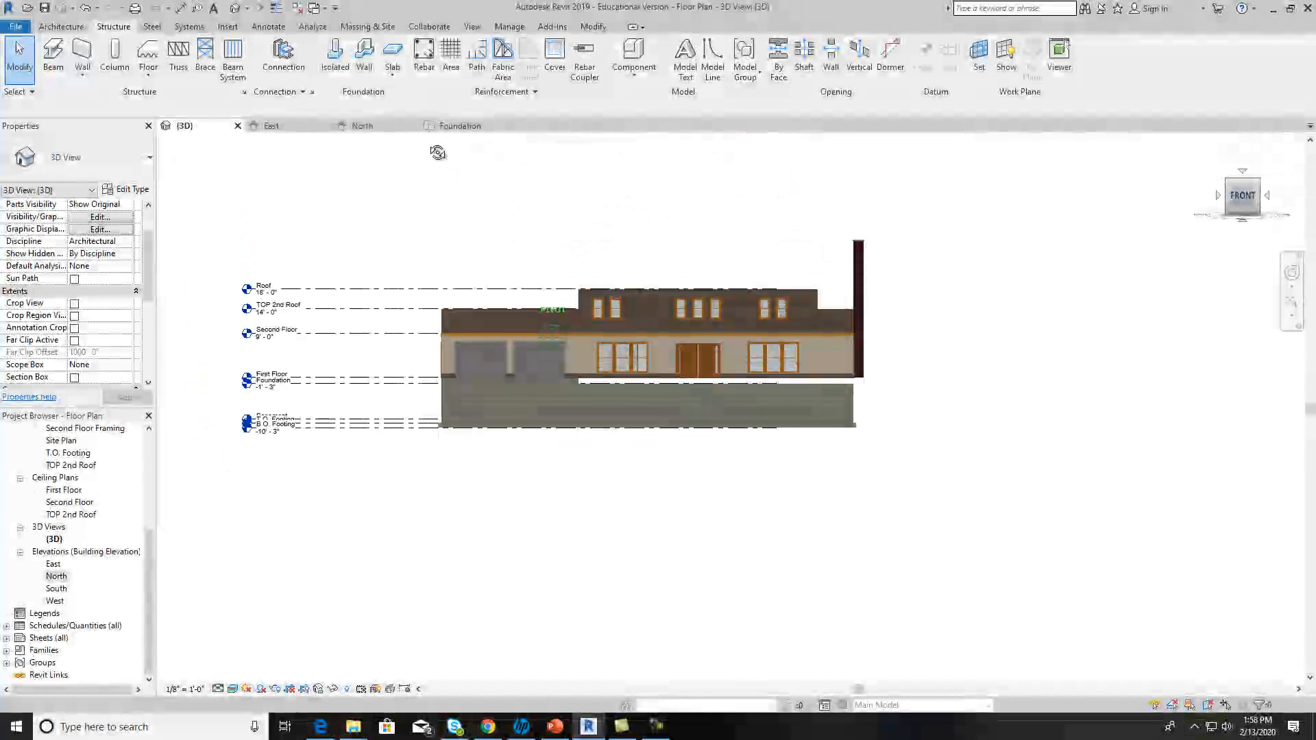
pyautogui.scroll(3, 322, 447)
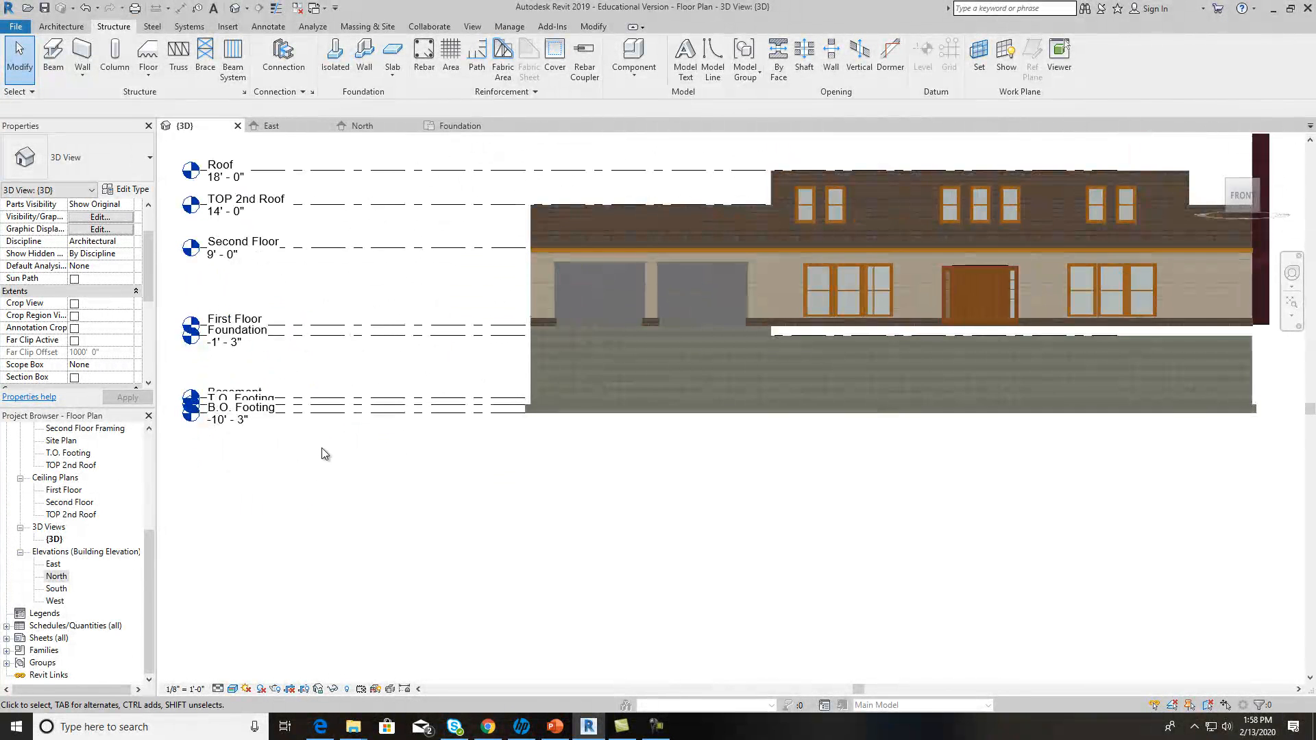
pyautogui.click(1241, 198)
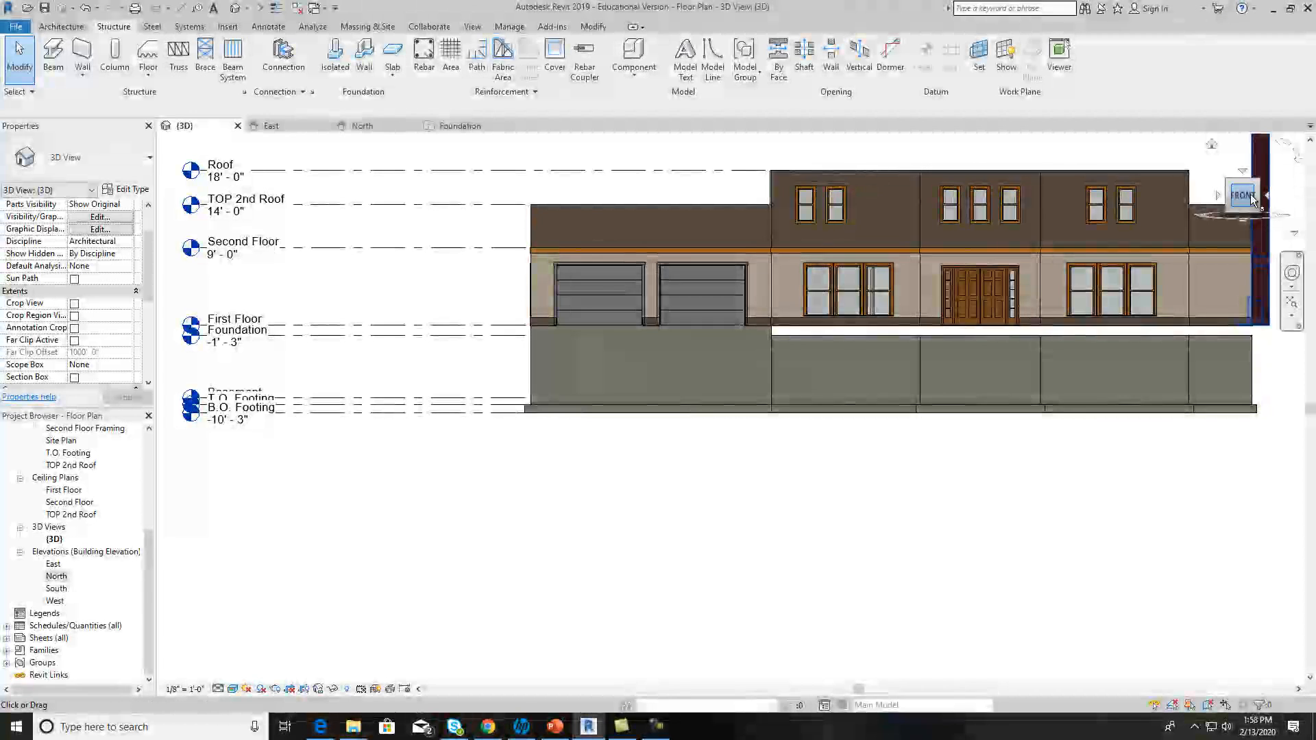
pyautogui.scroll(4, 540, 438)
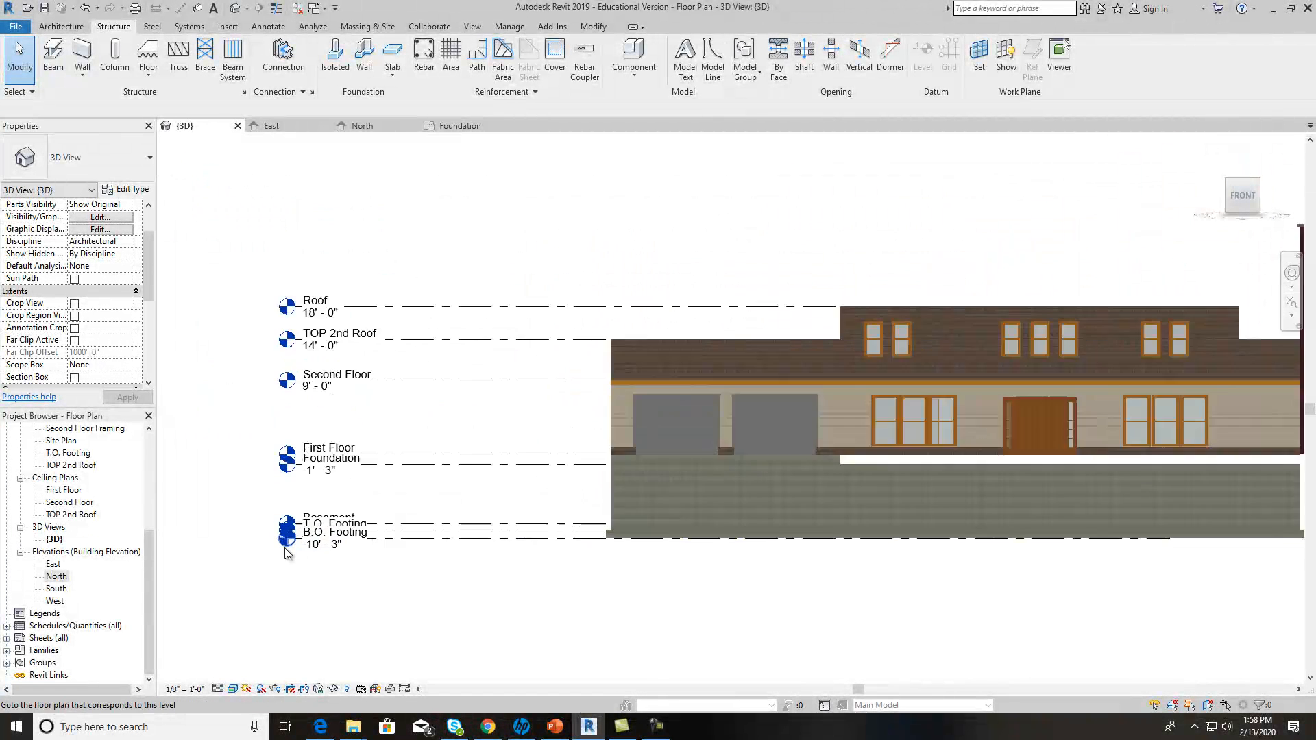
pyautogui.click(428, 508)
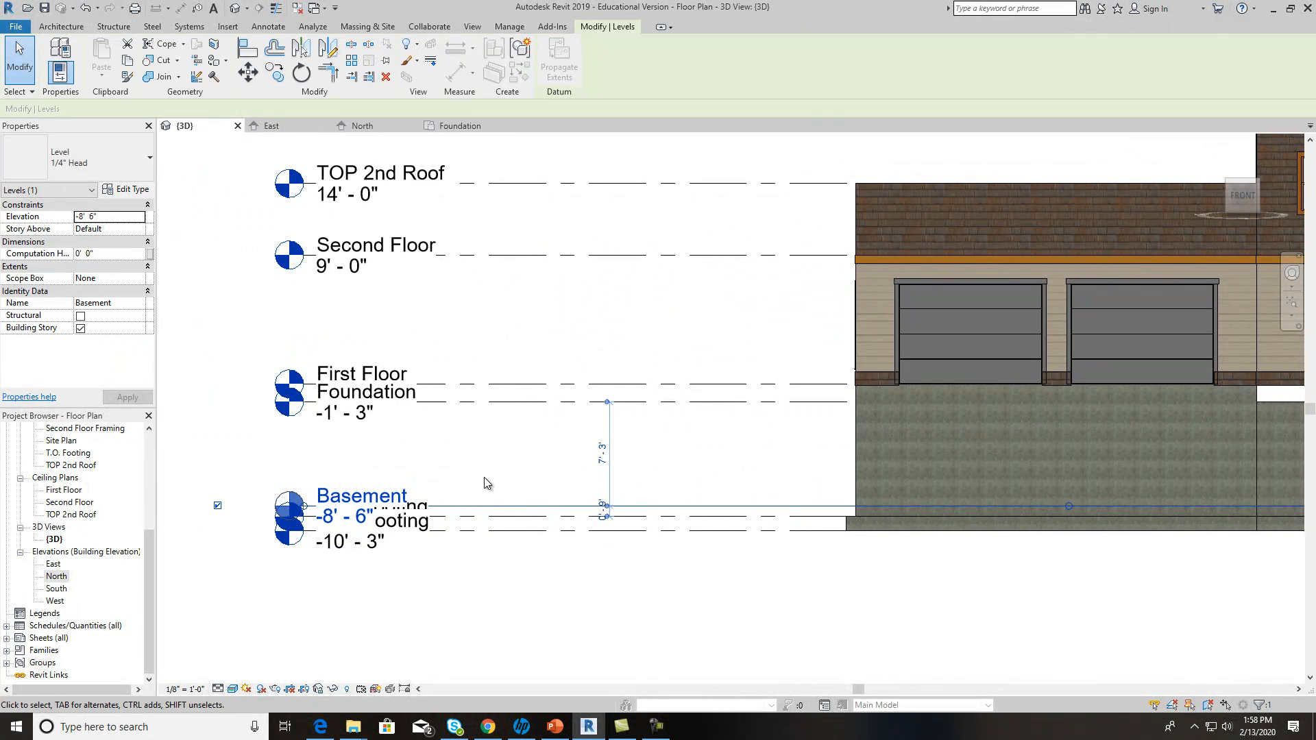
pyautogui.click(483, 479)
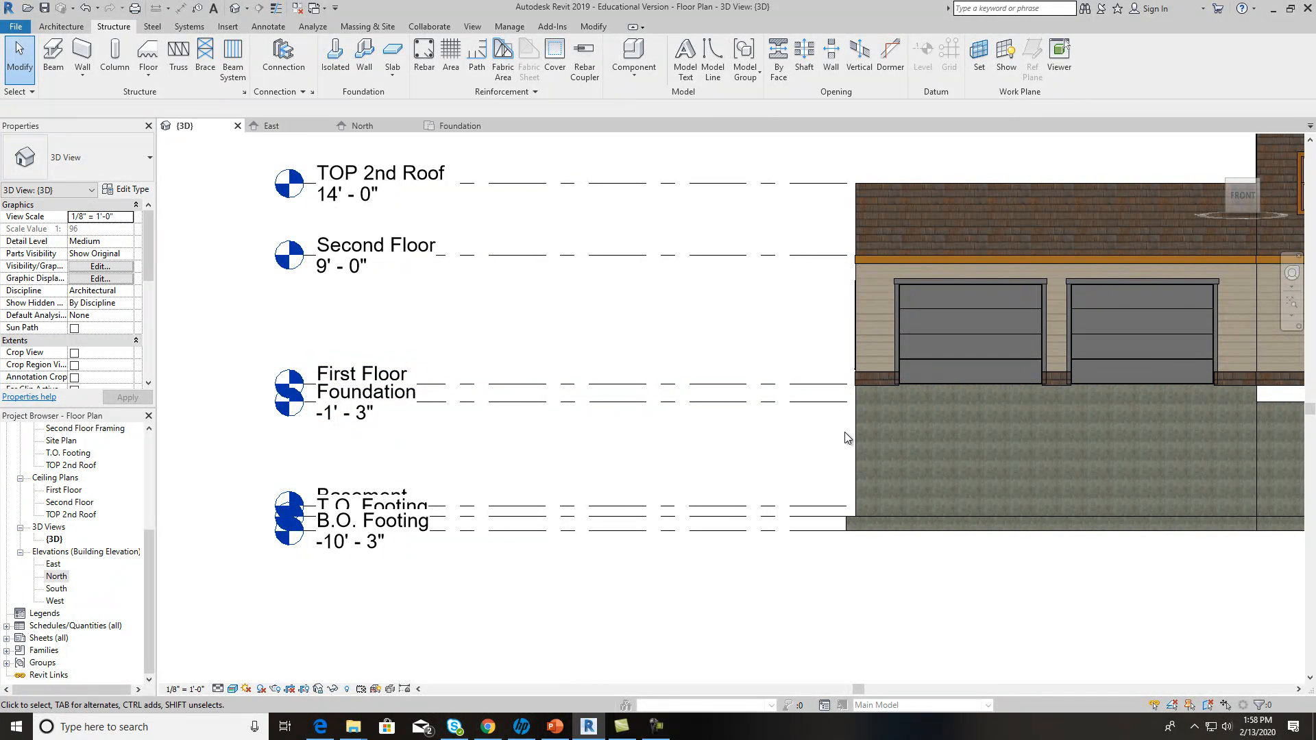
# Step: Inspect the garage foundation walls and footings from the front, and return to an angled 3D view of the house
pyautogui.moveTo(842, 438); pyautogui.dragTo(723, 446, button='middle')
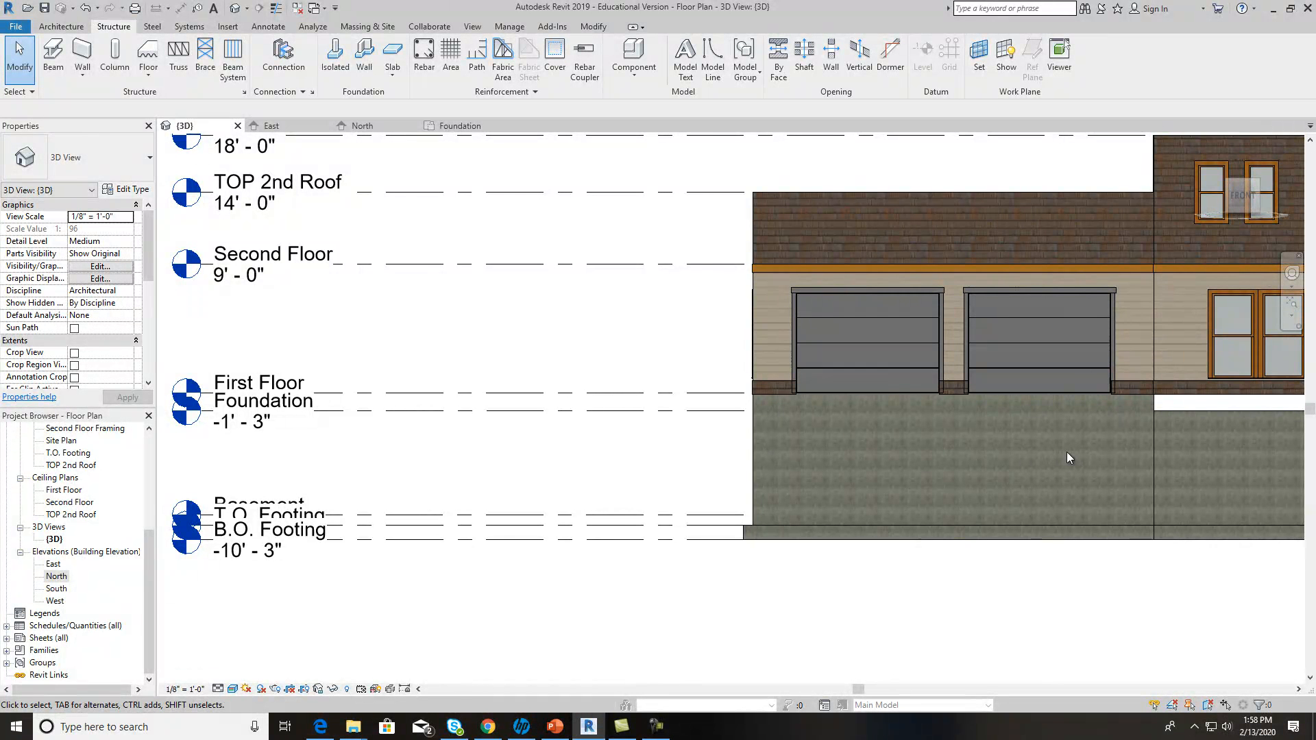
pyautogui.scroll(-2, 1065, 593)
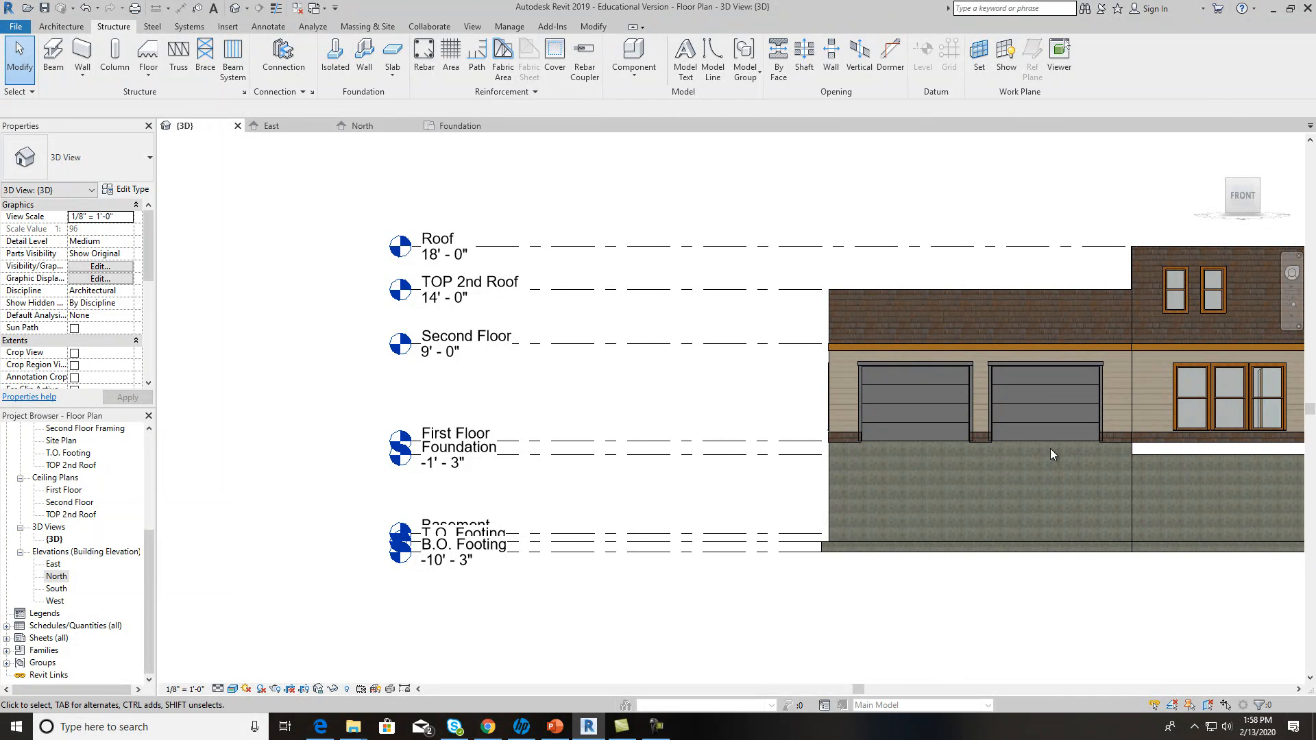
pyautogui.scroll(-3, 1111, 591)
pyautogui.scroll(3, 947, 568)
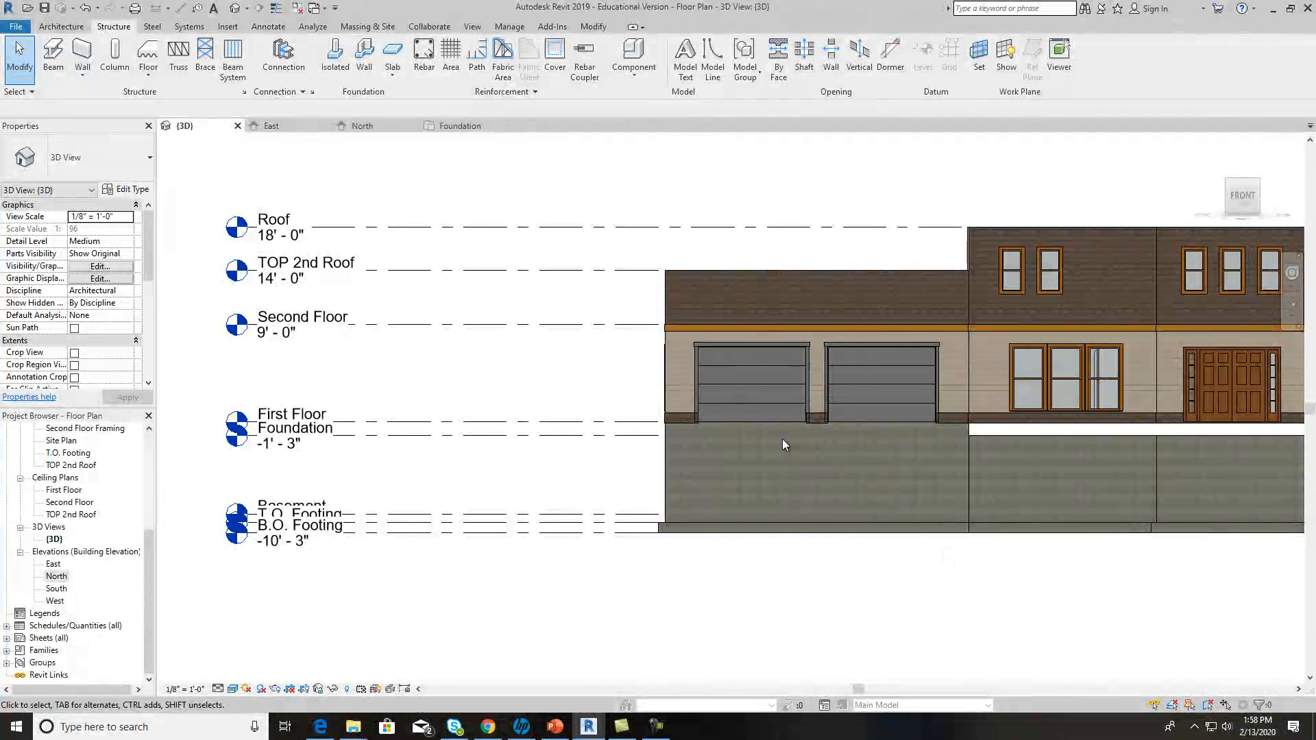
pyautogui.scroll(-1, 863, 474)
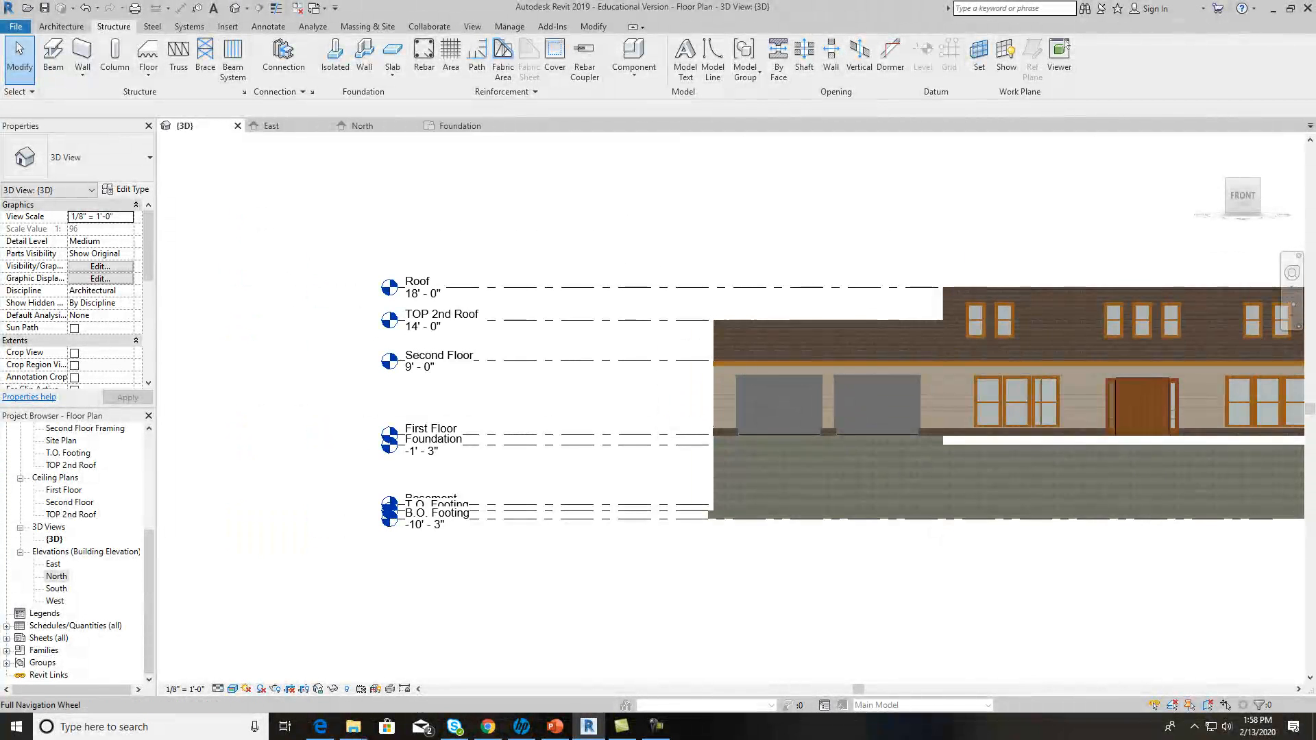
pyautogui.moveTo(1245, 205); pyautogui.dragTo(1182, 235)
pyautogui.moveTo(879, 619); pyautogui.dragTo(573, 549, button='middle')
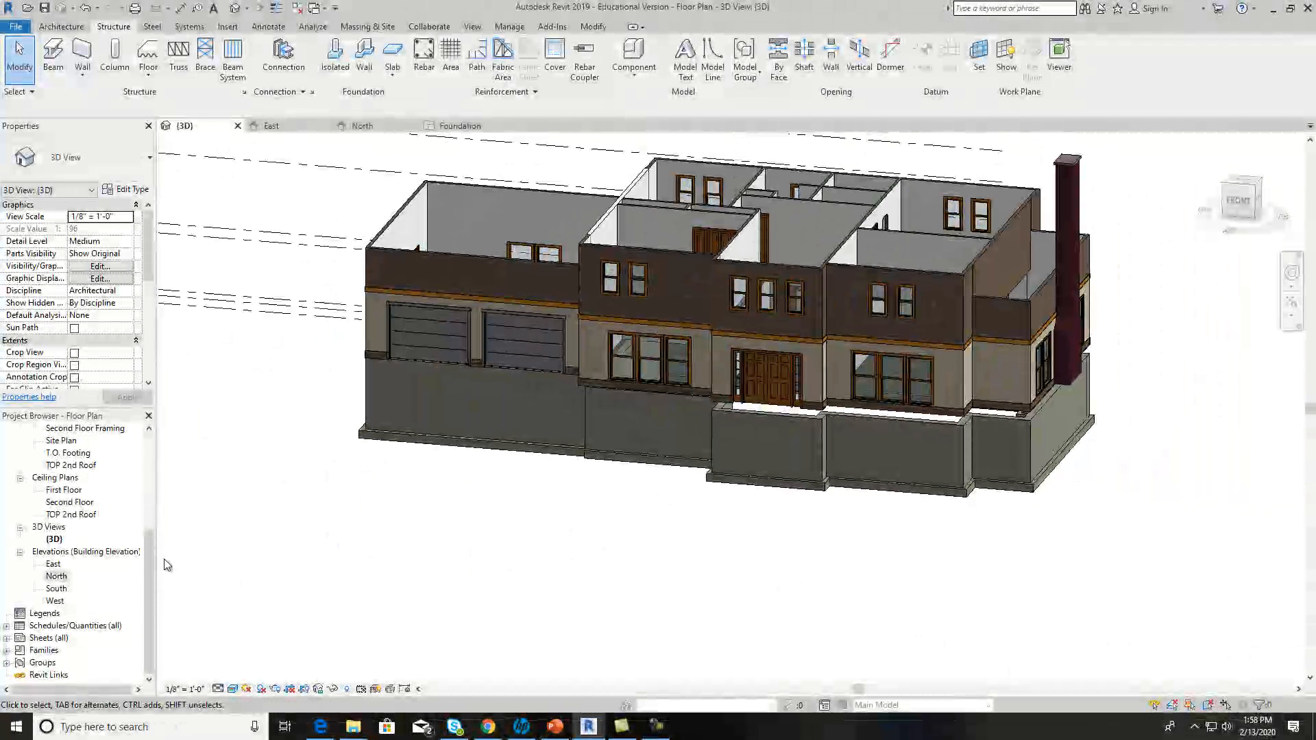
# Step: Open the Foundation floor plan and examine the footing along the rear basement wall beside the garage
pyautogui.moveTo(156, 575); pyautogui.dragTo(151, 458)
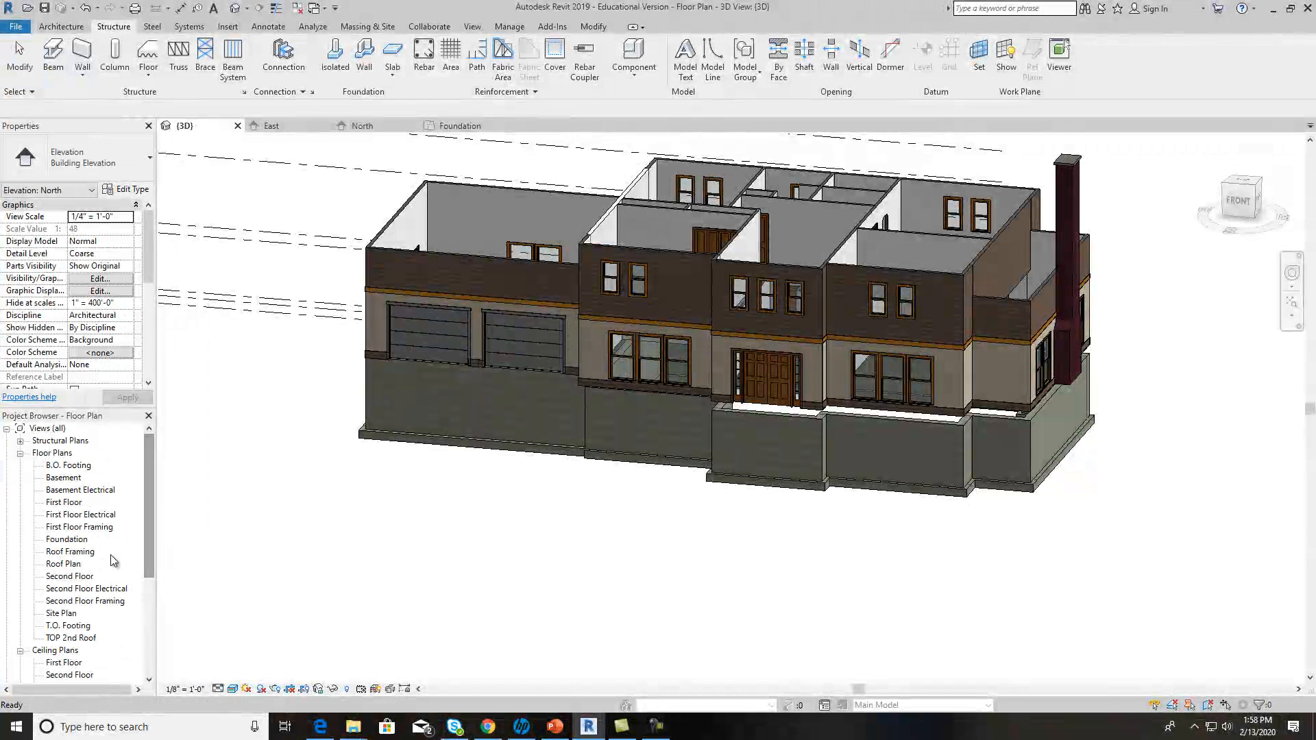
pyautogui.doubleClick(66, 539)
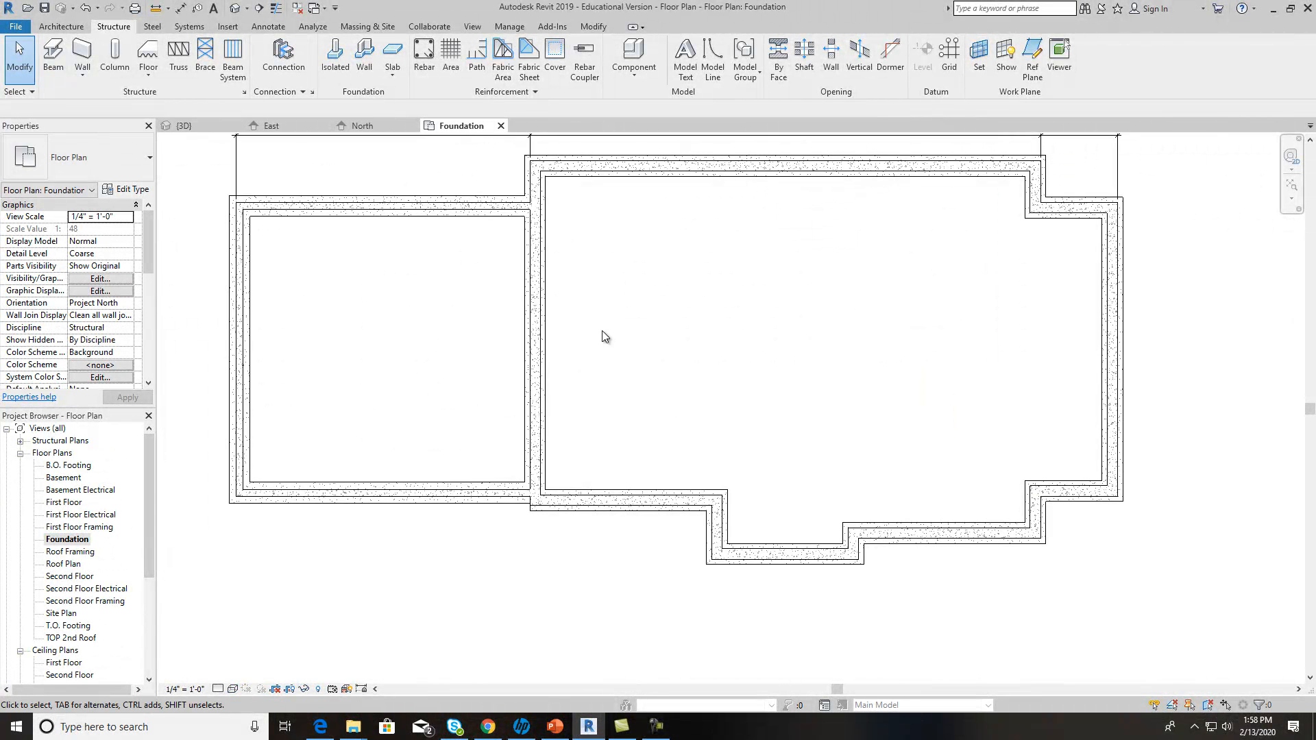
pyautogui.moveTo(603, 336); pyautogui.dragTo(664, 413, button='middle')
pyautogui.scroll(5, 714, 276)
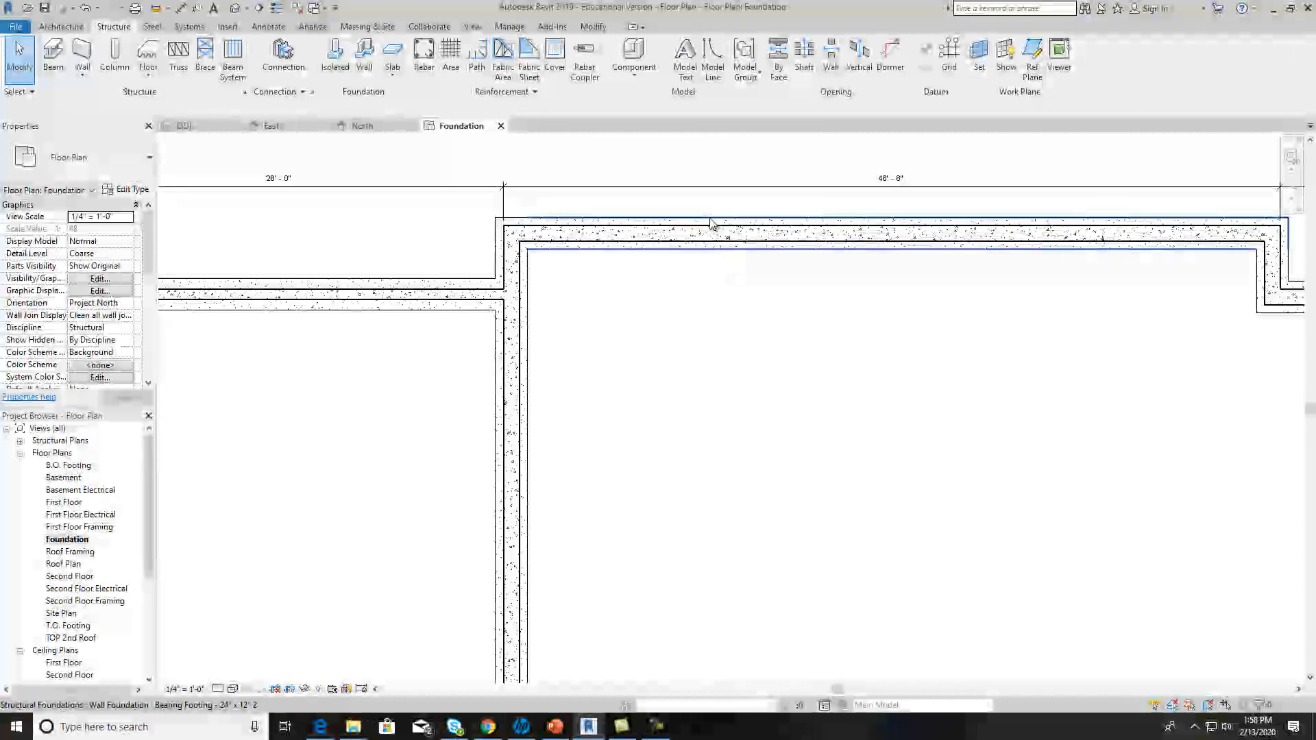
# Step: Add an aligned dimension for the garage foundation's depth between the outer faces of its rear and front walls, placed outside the side wall
pyautogui.scroll(2, 719, 222)
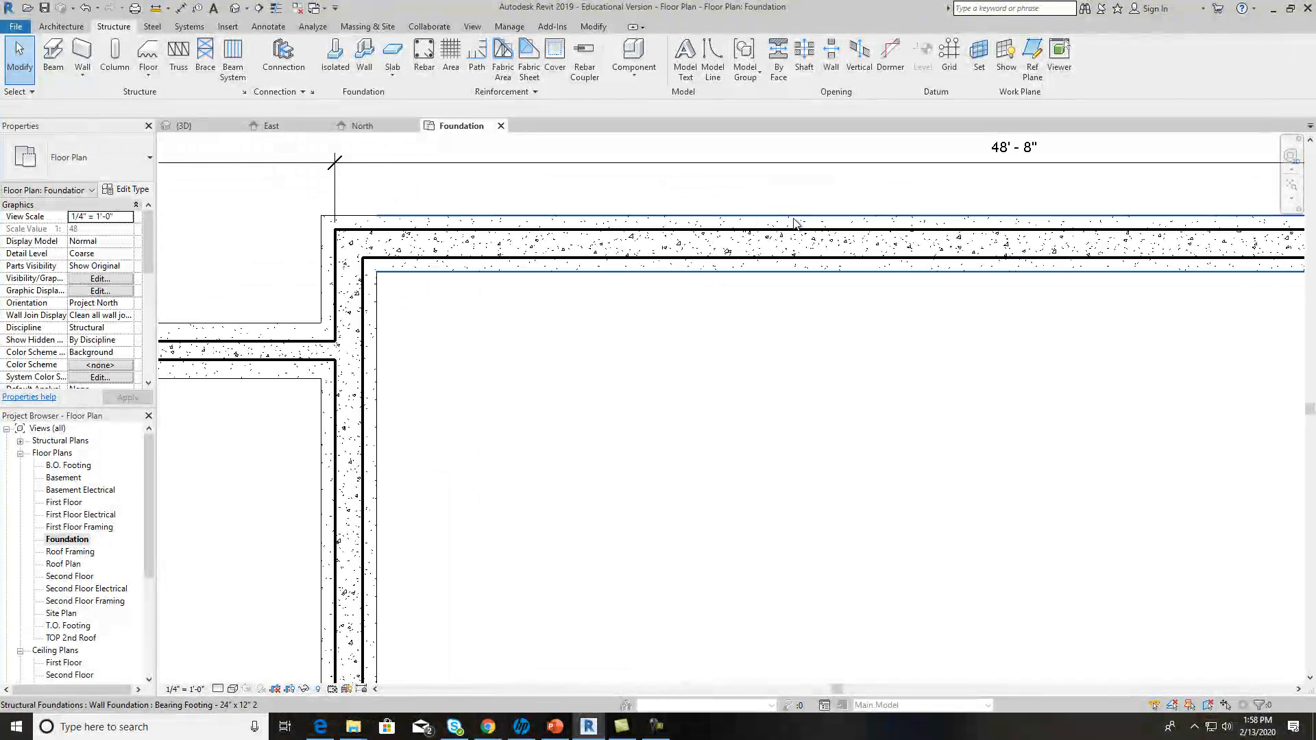
pyautogui.scroll(-3, 918, 370)
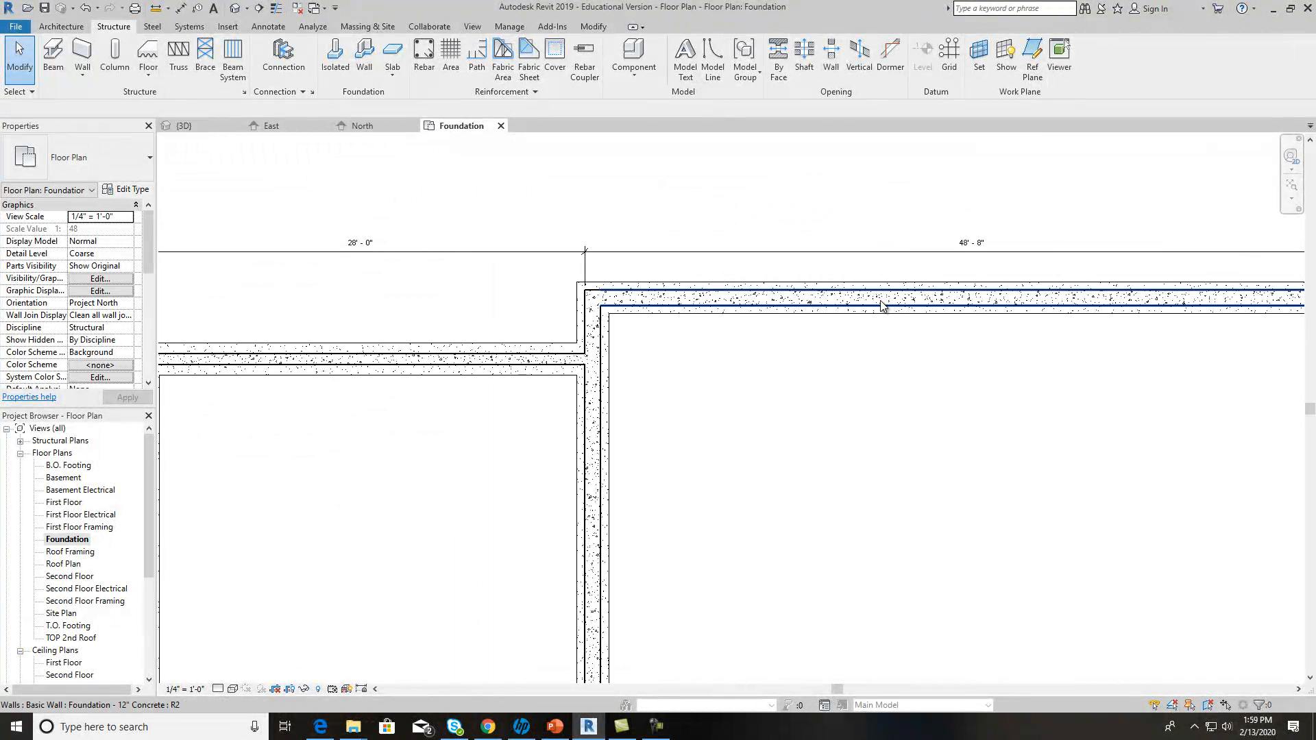
pyautogui.scroll(-4, 925, 379)
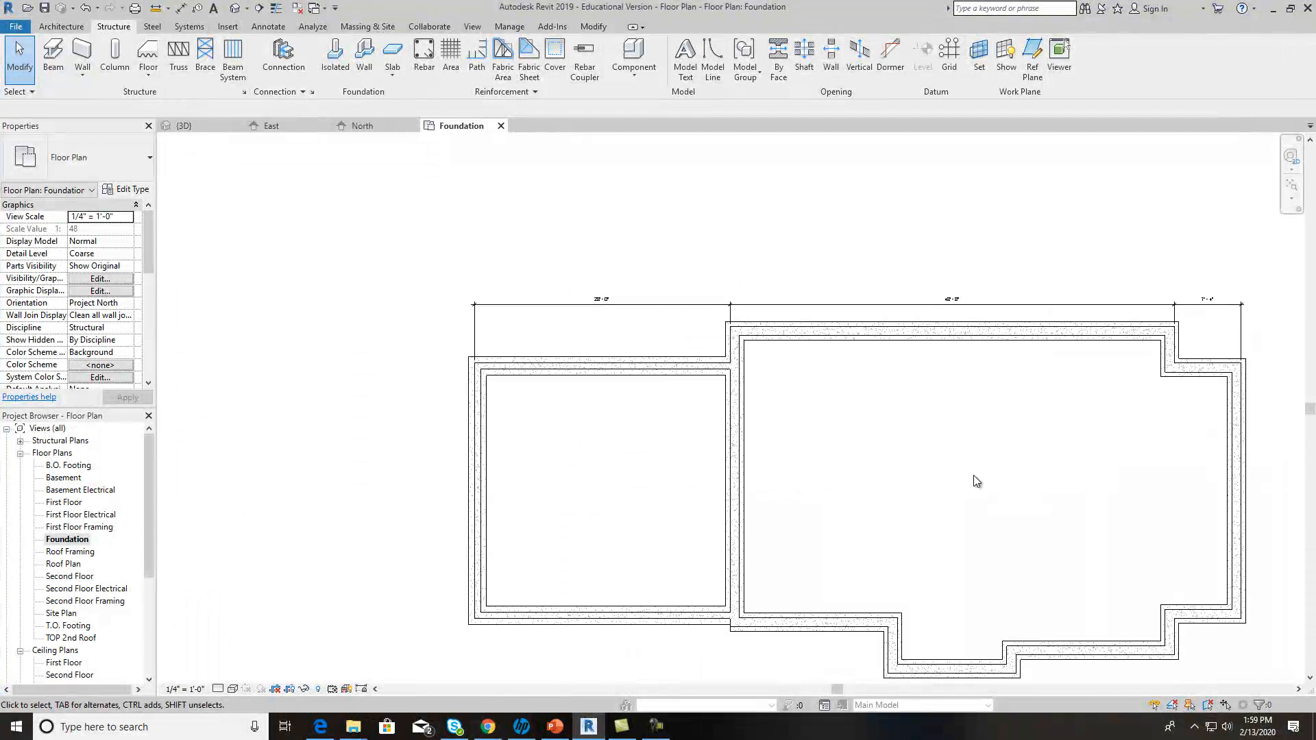
pyautogui.moveTo(996, 501); pyautogui.dragTo(862, 397, button='middle')
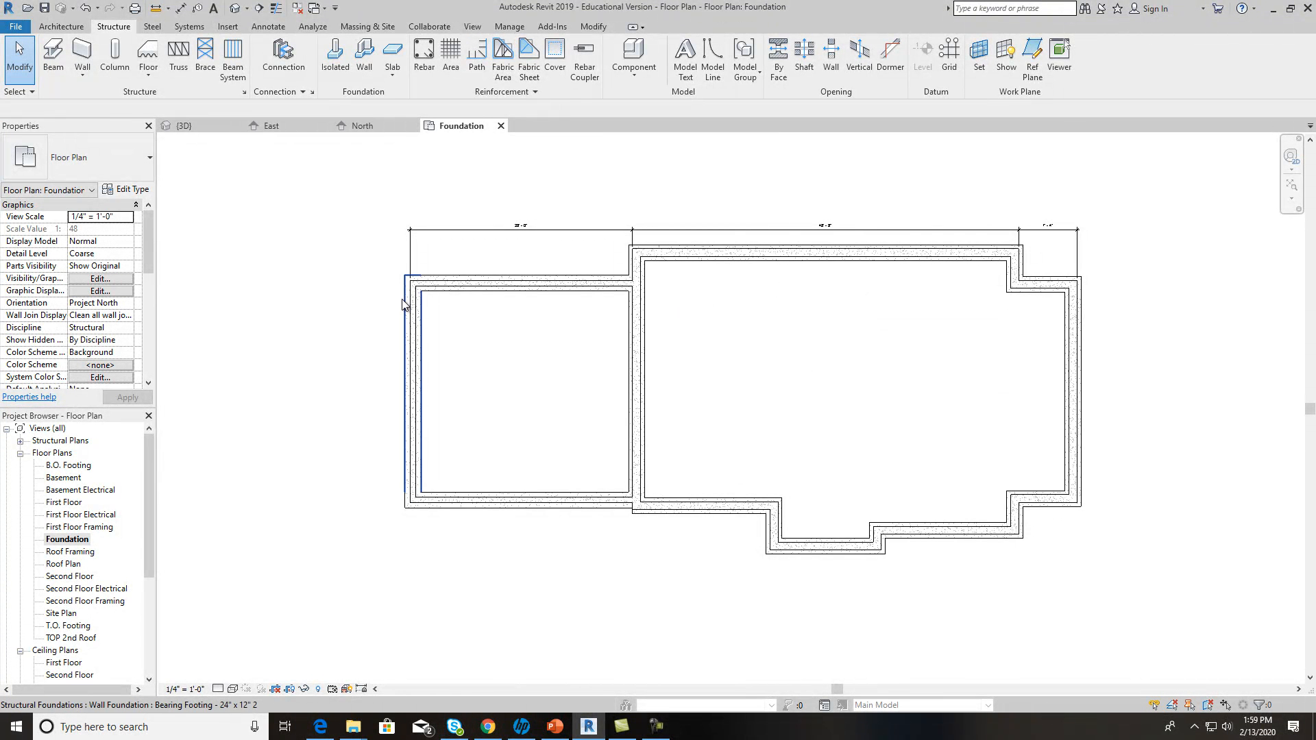
pyautogui.click(266, 26)
pyautogui.click(54, 59)
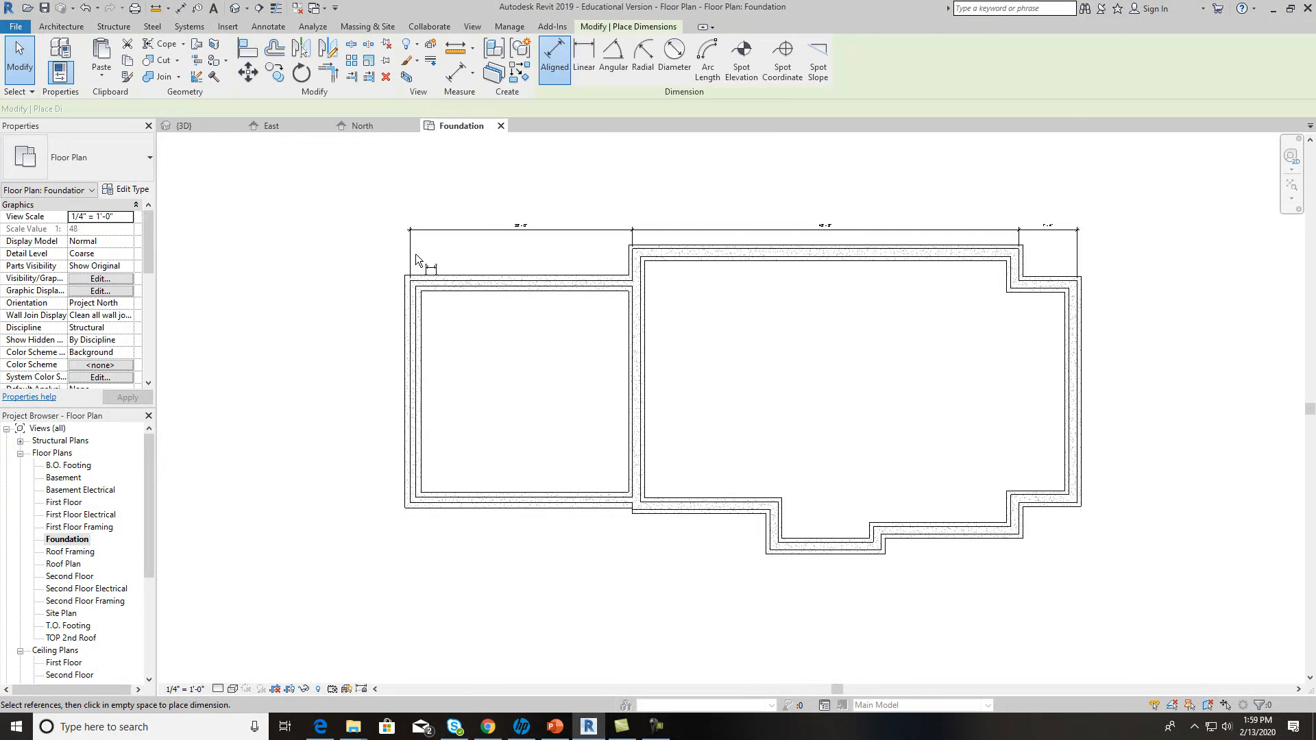
pyautogui.scroll(2, 418, 281)
pyautogui.click(428, 281)
pyautogui.click(450, 619)
pyautogui.click(363, 565)
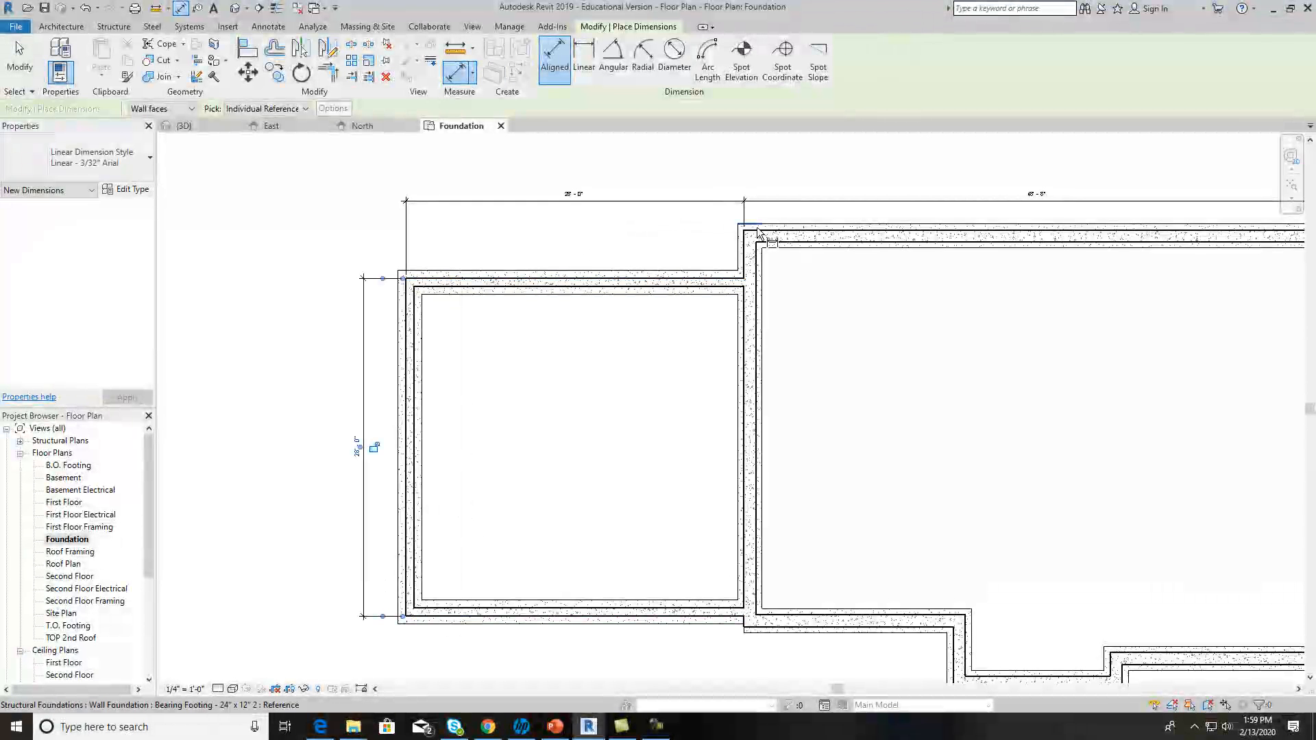
# Step: Dimension the offset between the basement's rear wall and the garage's rear wall, in line with the garage depth dimension
pyautogui.click(800, 236)
pyautogui.click(603, 277)
pyautogui.click(369, 238)
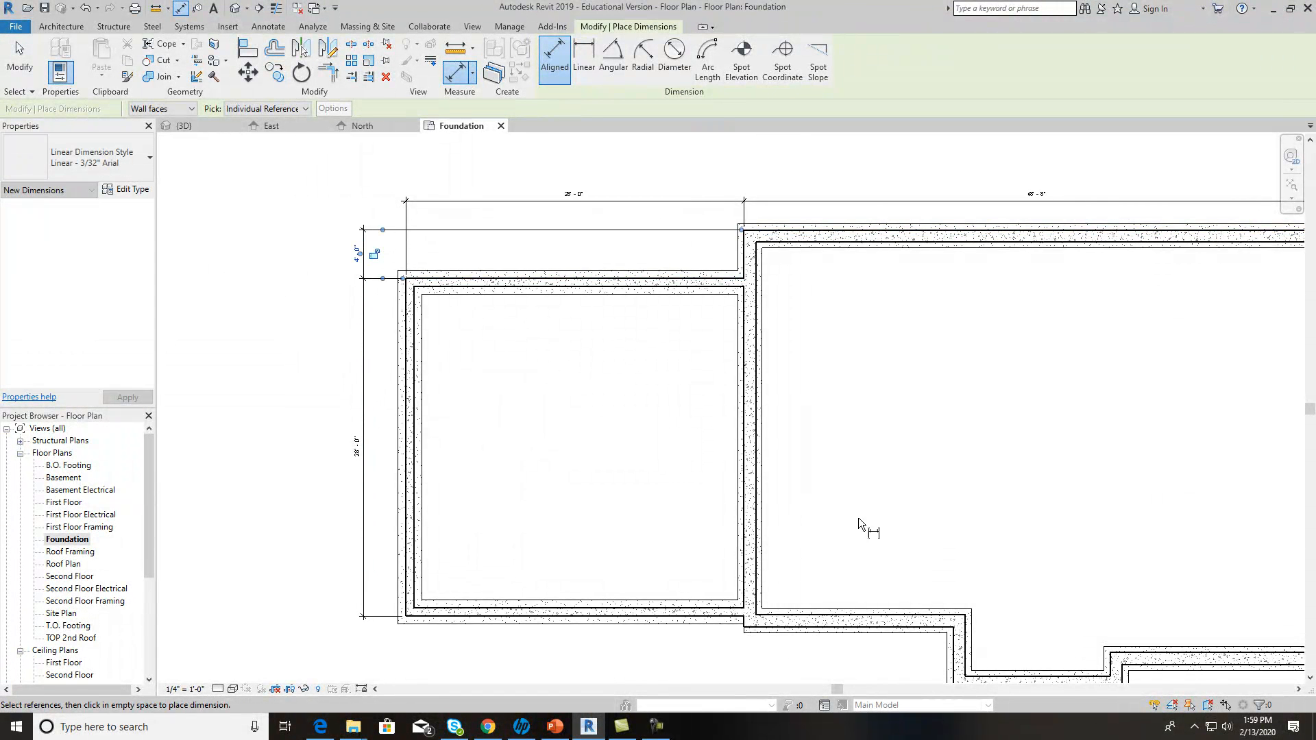
pyautogui.moveTo(858, 516); pyautogui.dragTo(885, 335, button='middle')
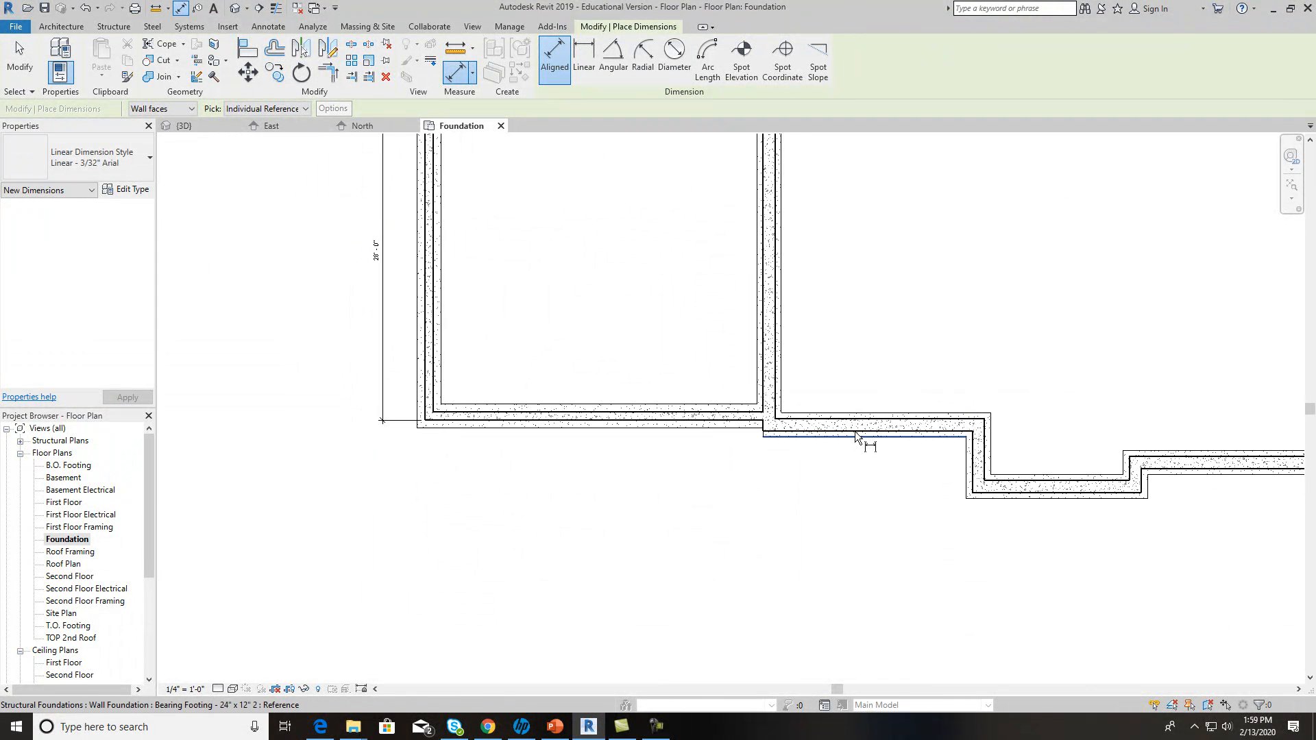
pyautogui.scroll(3, 765, 431)
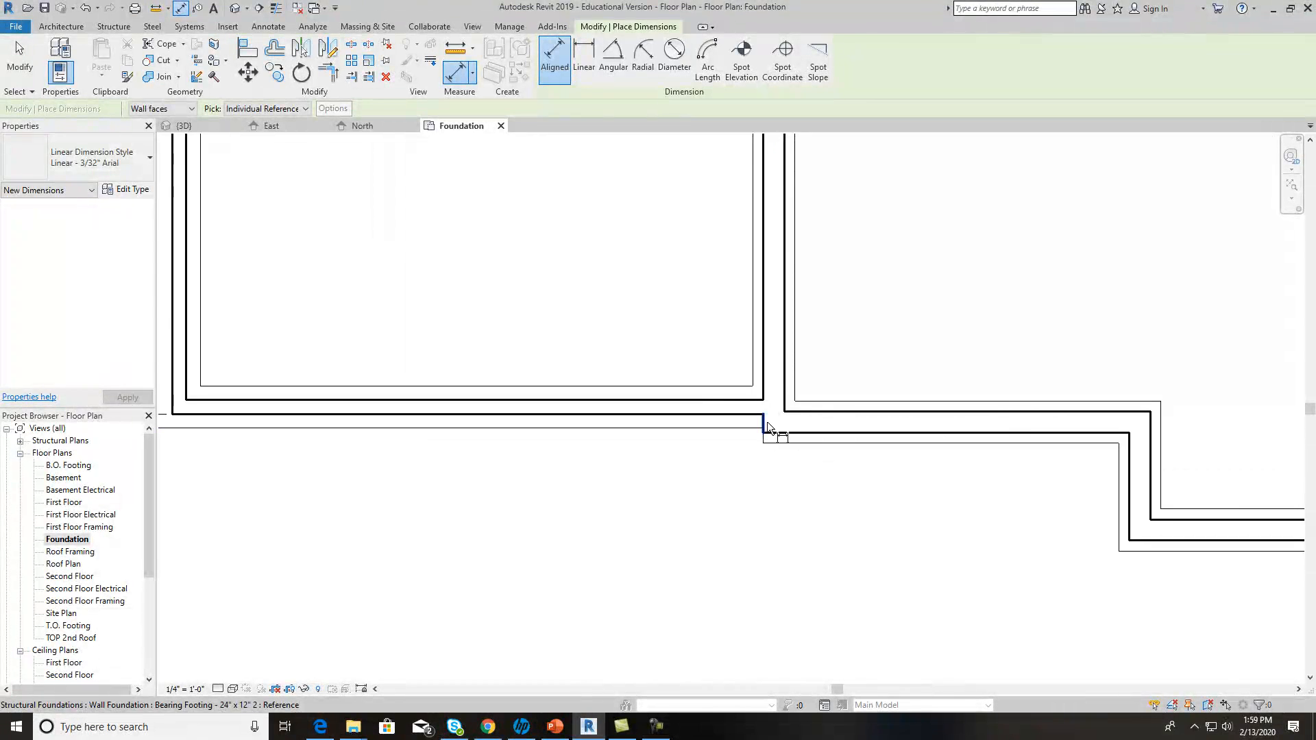
pyautogui.click(888, 433)
pyautogui.scroll(-2, 962, 462)
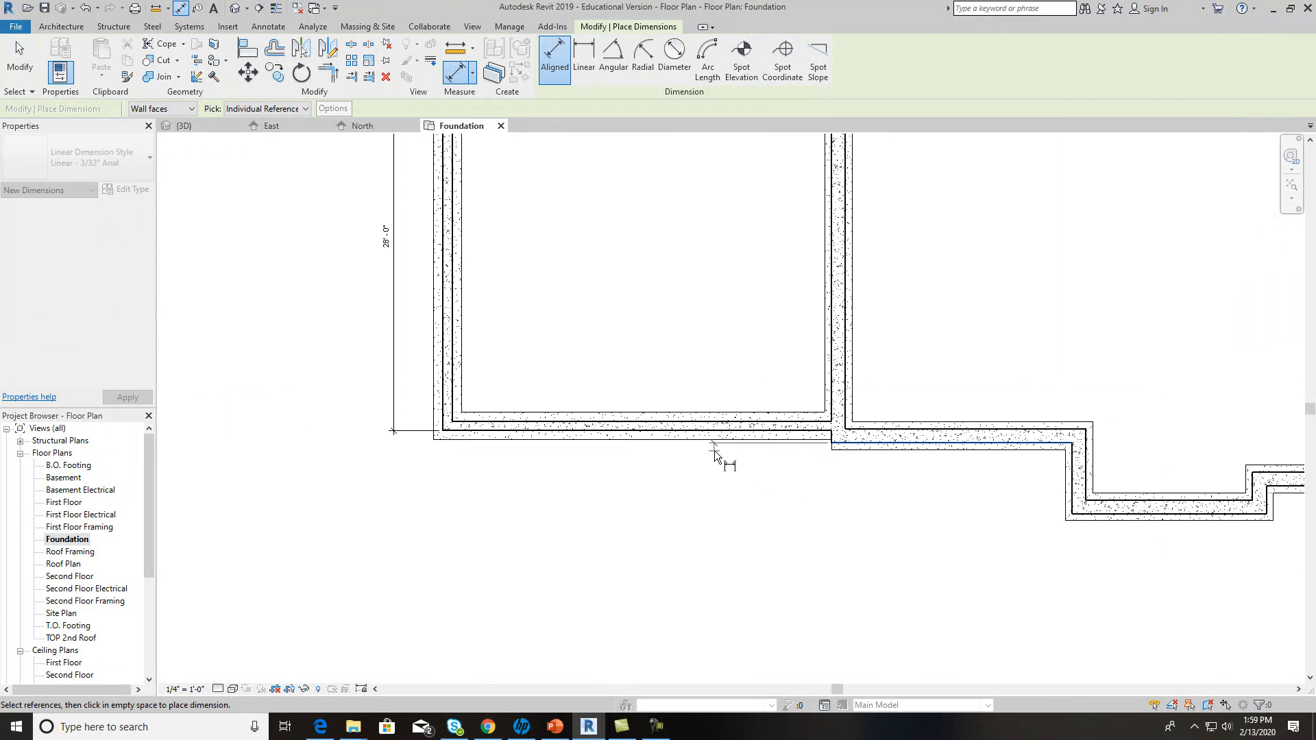
pyautogui.click(1153, 515)
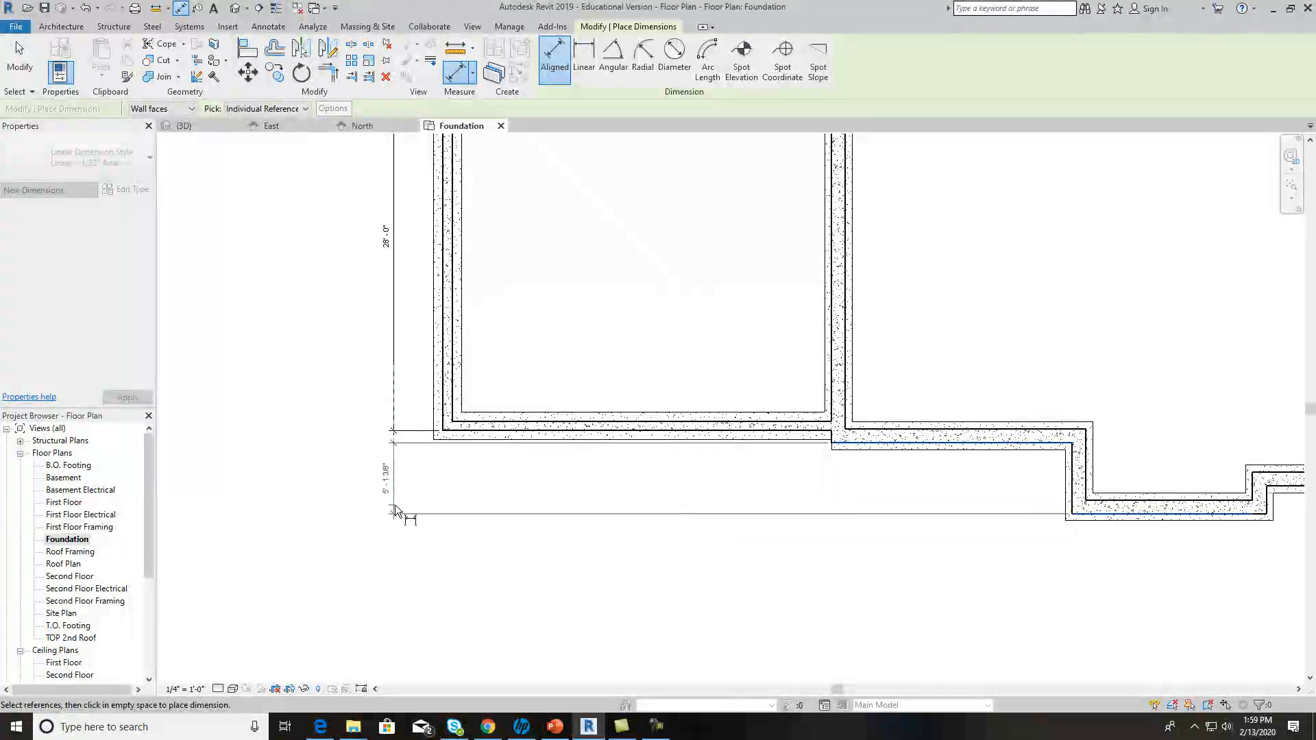
pyautogui.press('Escape')
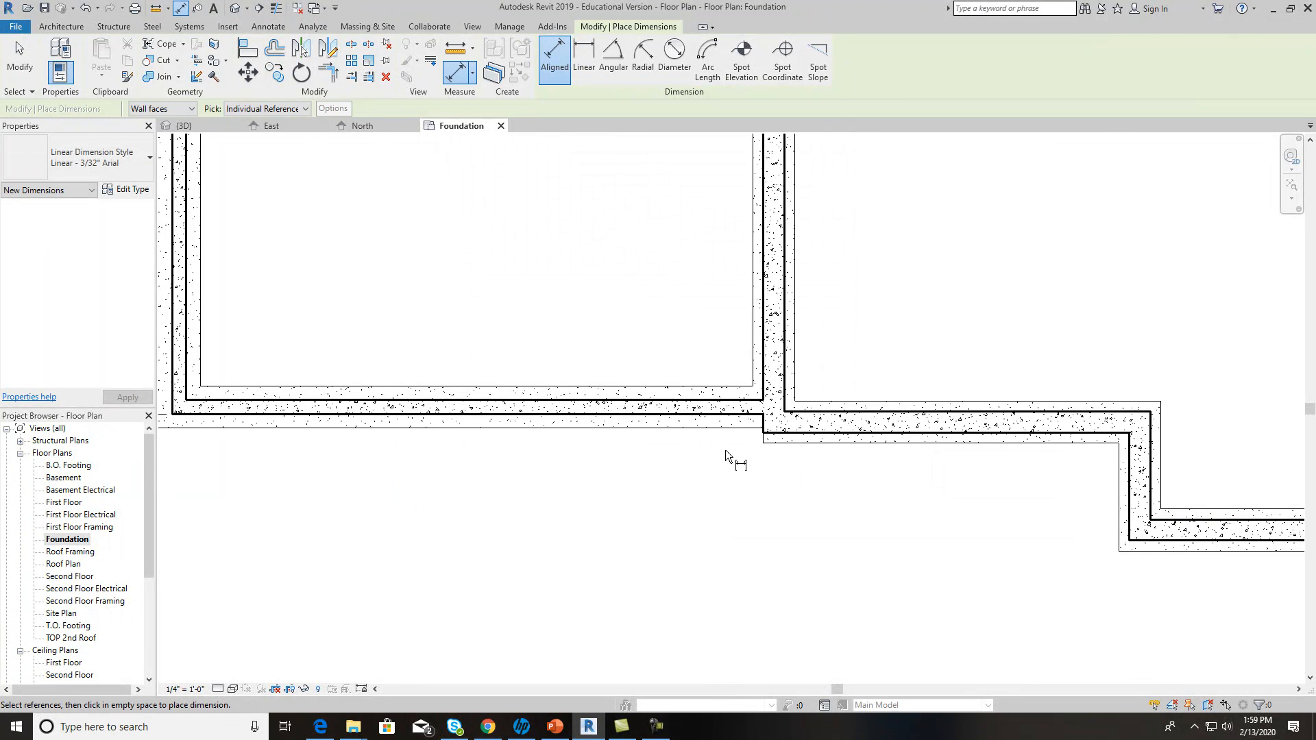
pyautogui.scroll(2, 727, 450)
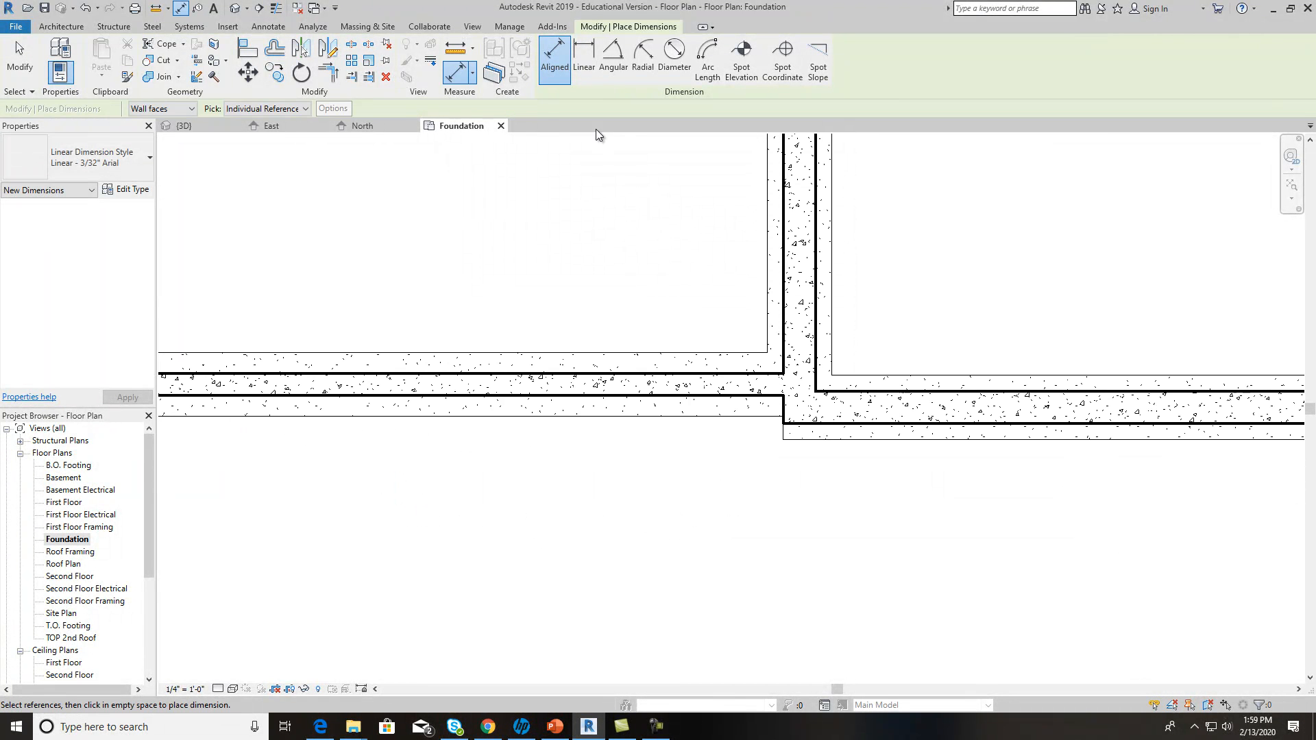
pyautogui.click(753, 396)
pyautogui.scroll(-2, 823, 466)
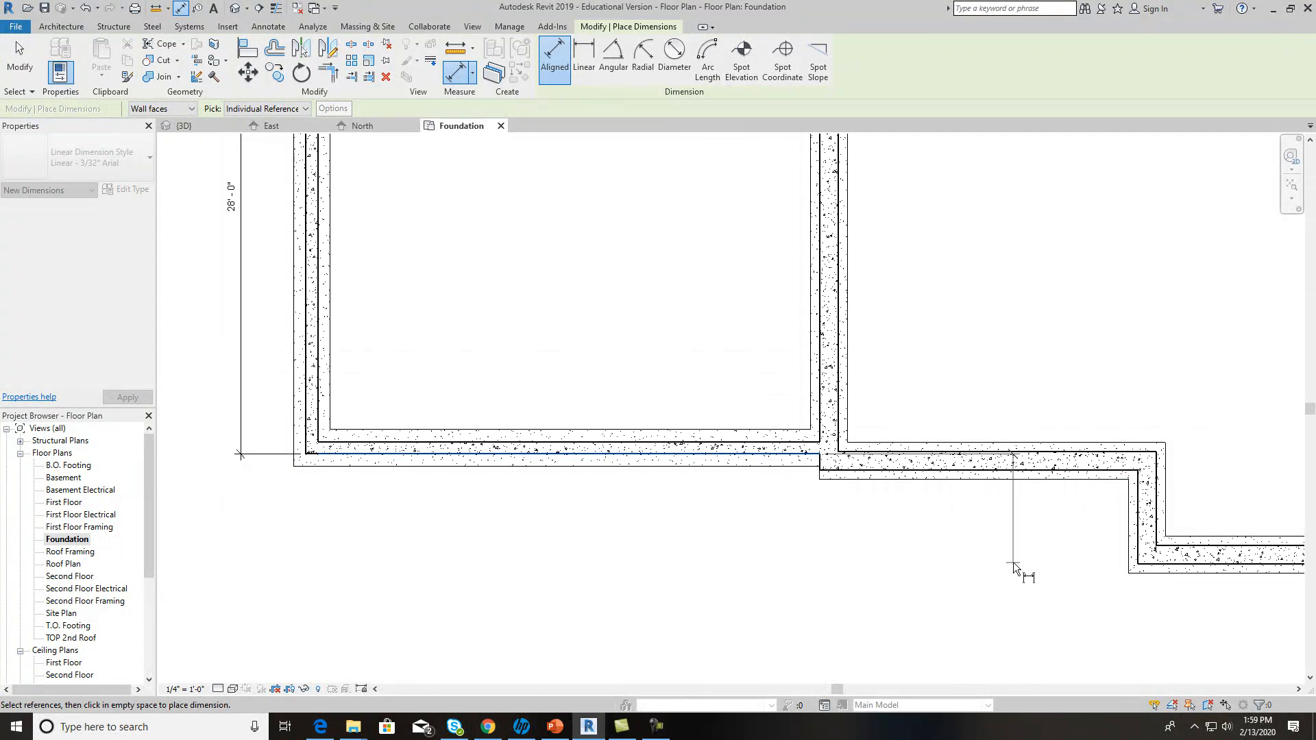
pyautogui.moveTo(1013, 562); pyautogui.dragTo(912, 538, button='middle')
pyautogui.click(900, 448)
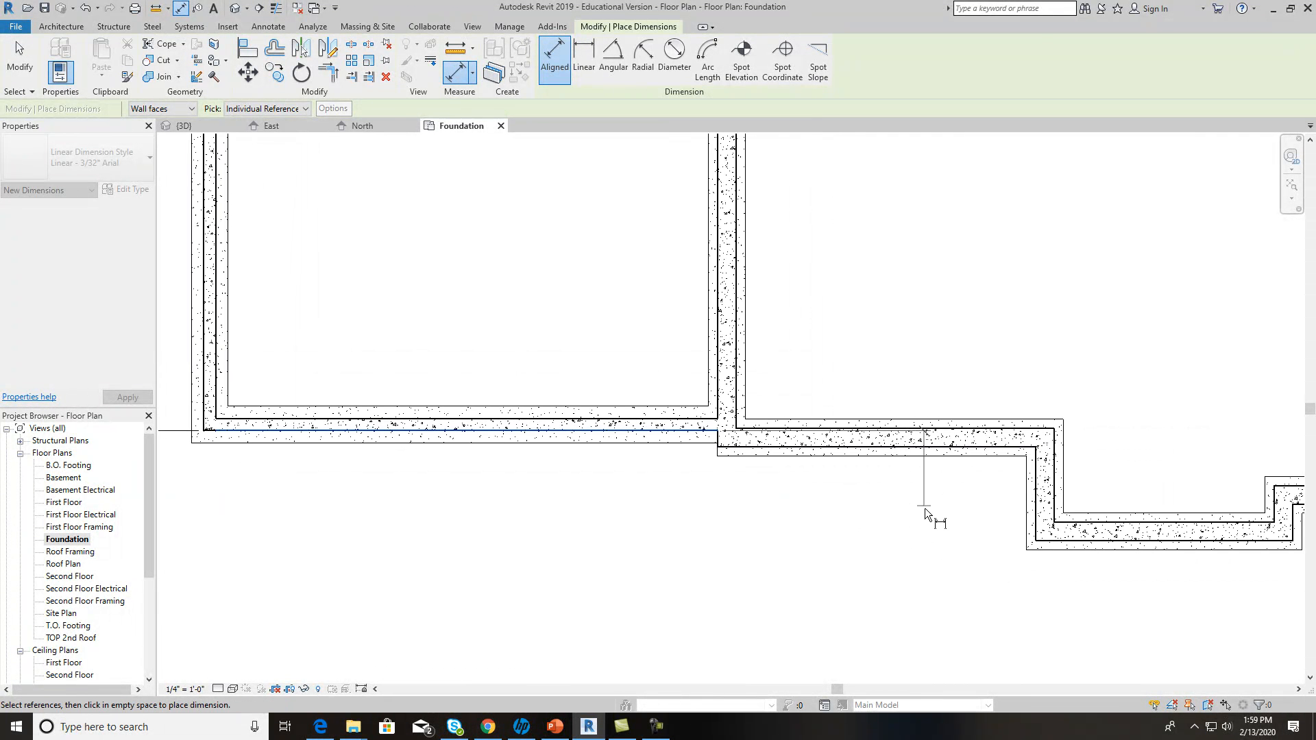
pyautogui.scroll(-4, 924, 508)
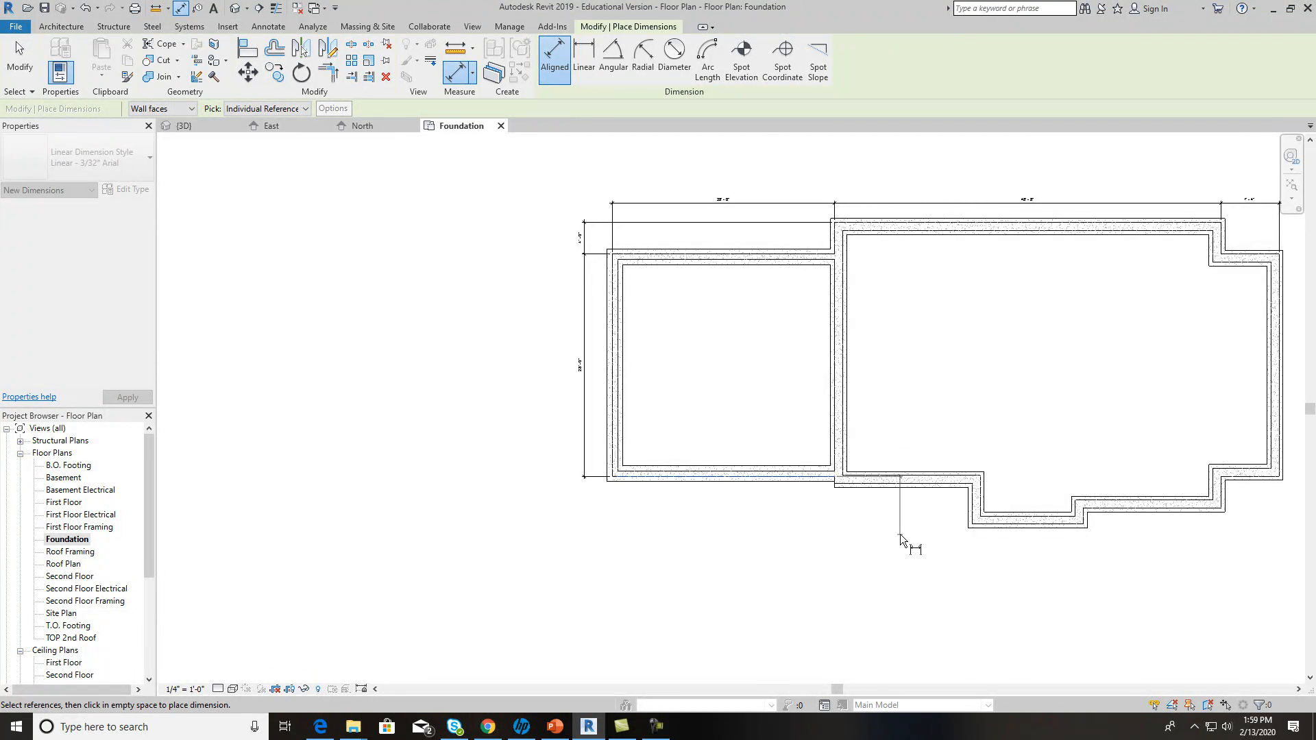
pyautogui.scroll(4, 902, 531)
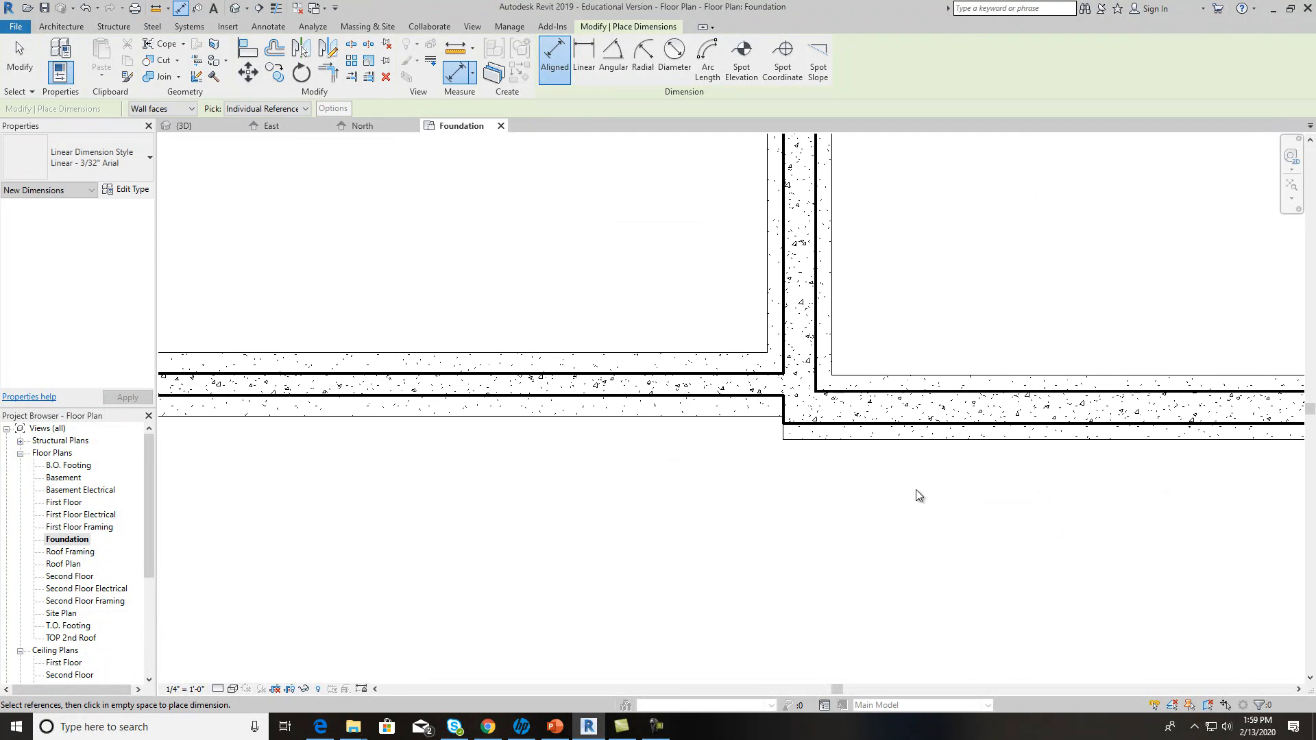
pyautogui.press('Escape')
pyautogui.press('Escape')
# Step: Check the front wall offsets and dimensions of the garage and entry in the First Floor plan, and return to the Foundation plan
pyautogui.scroll(-4, 925, 473)
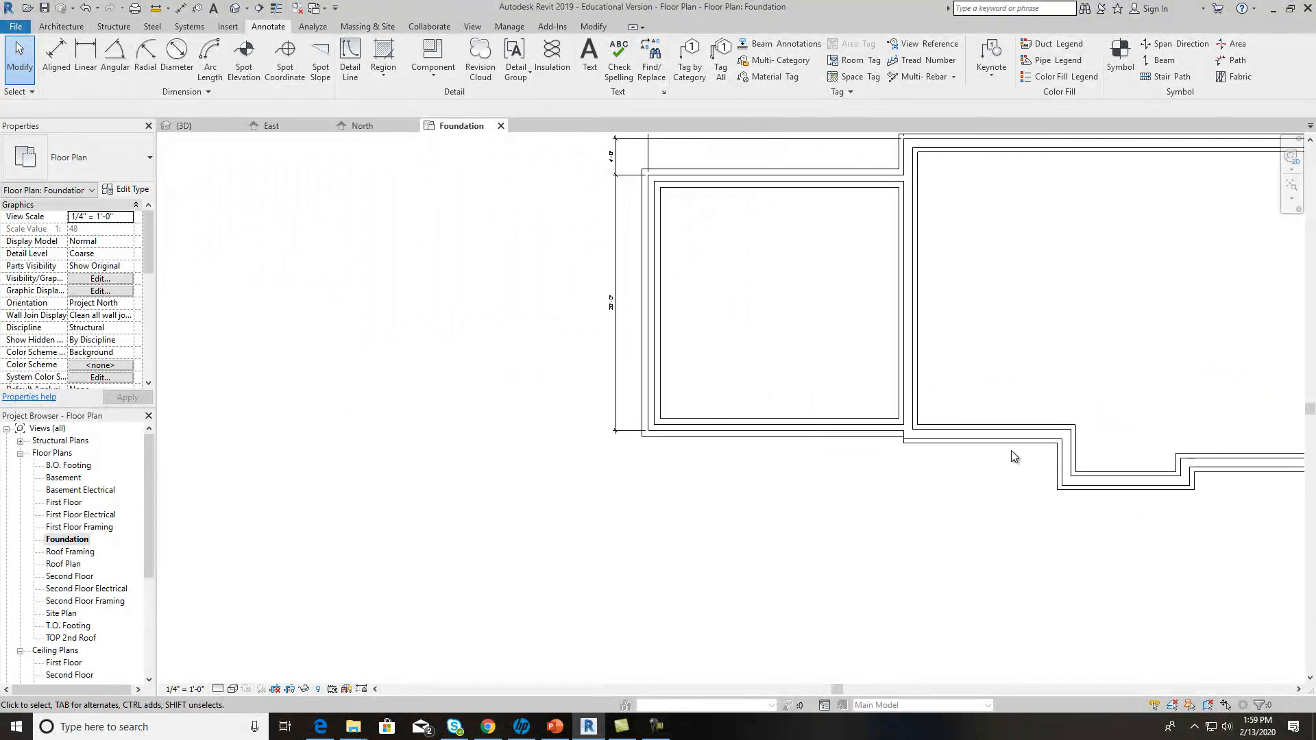
pyautogui.moveTo(1021, 484); pyautogui.dragTo(945, 505, button='middle')
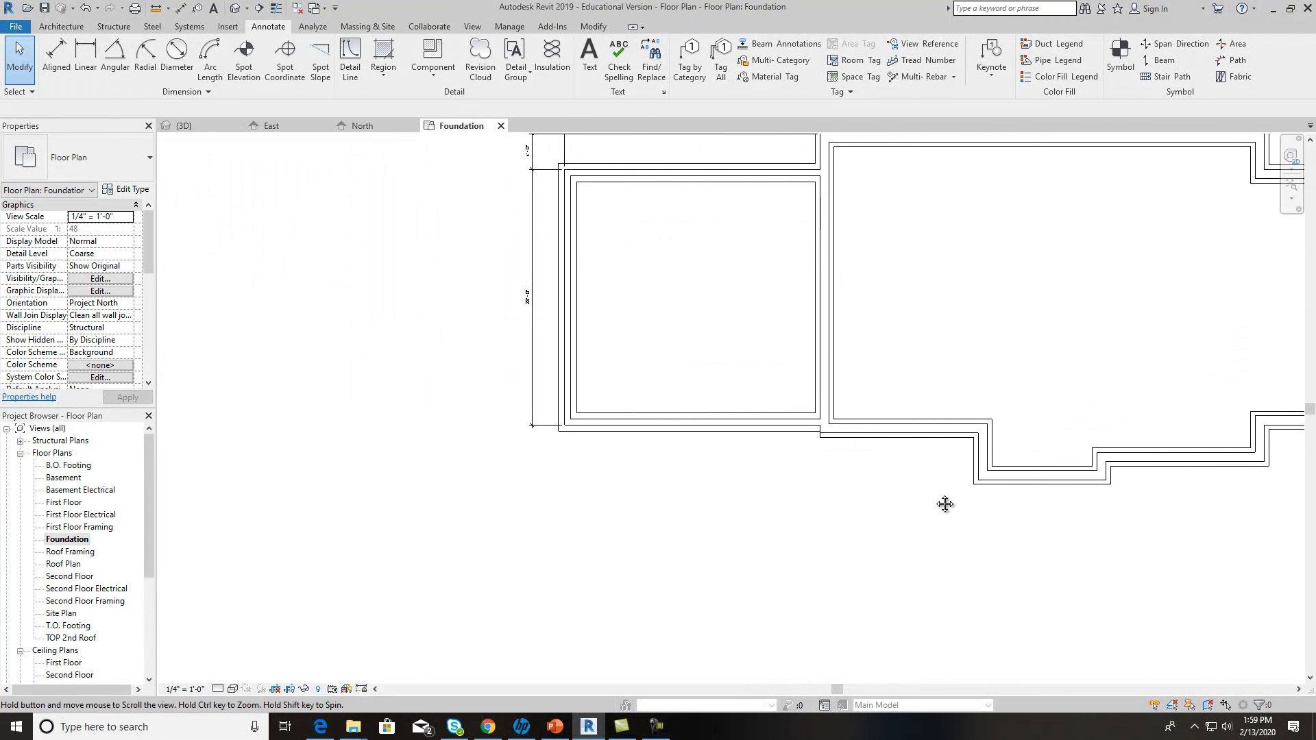
pyautogui.doubleClick(65, 502)
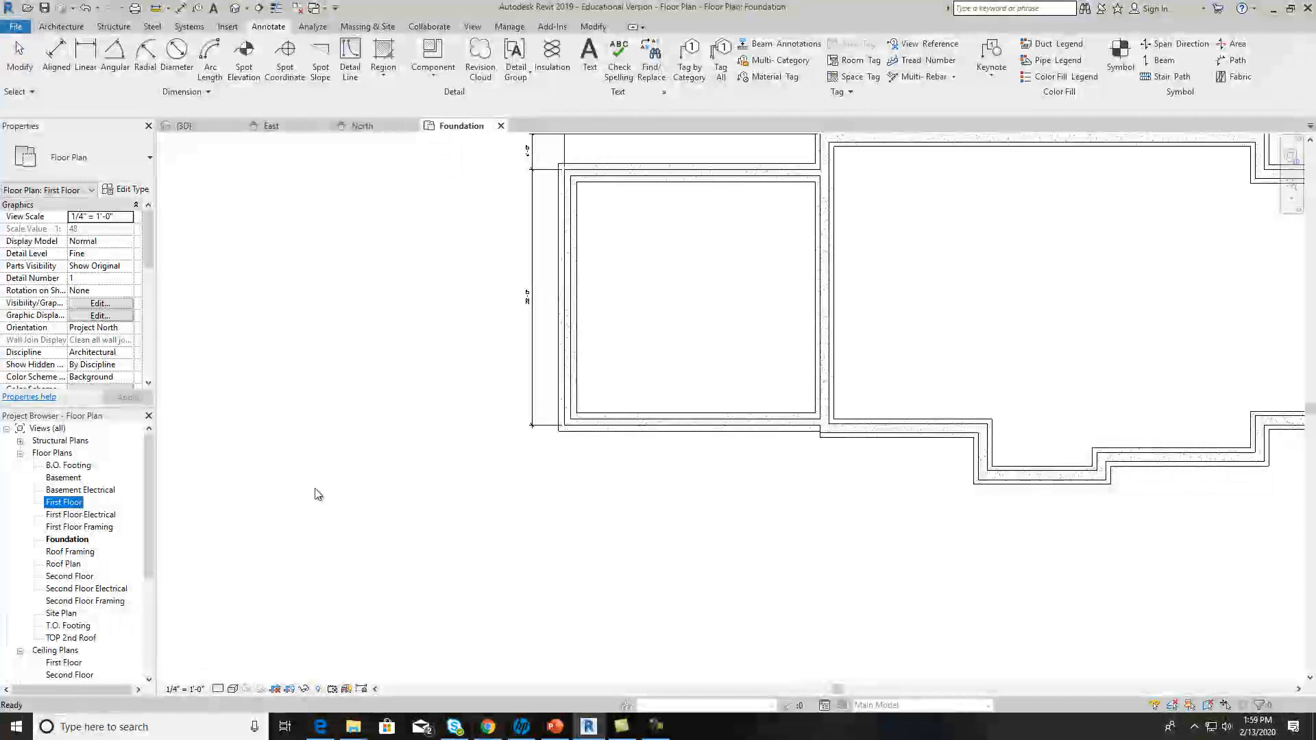
pyautogui.scroll(1, 1049, 578)
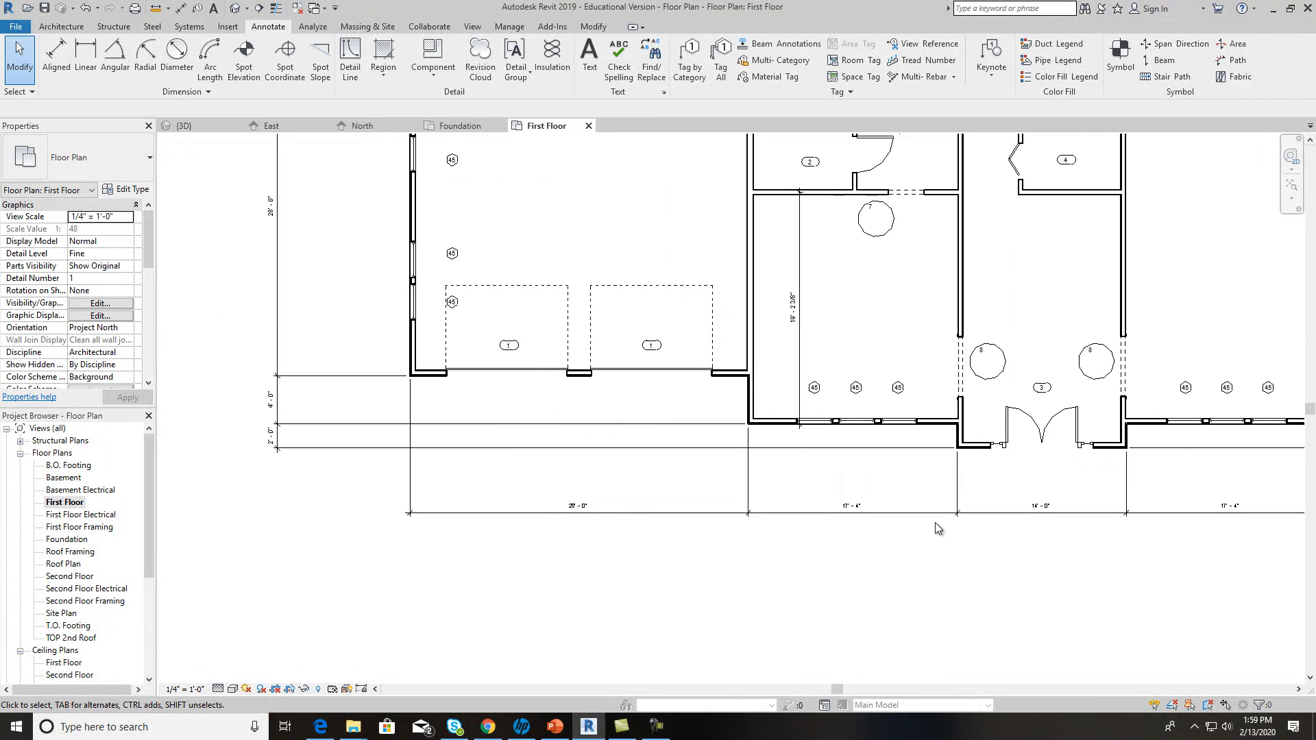
pyautogui.moveTo(1049, 578); pyautogui.dragTo(911, 599, button='middle')
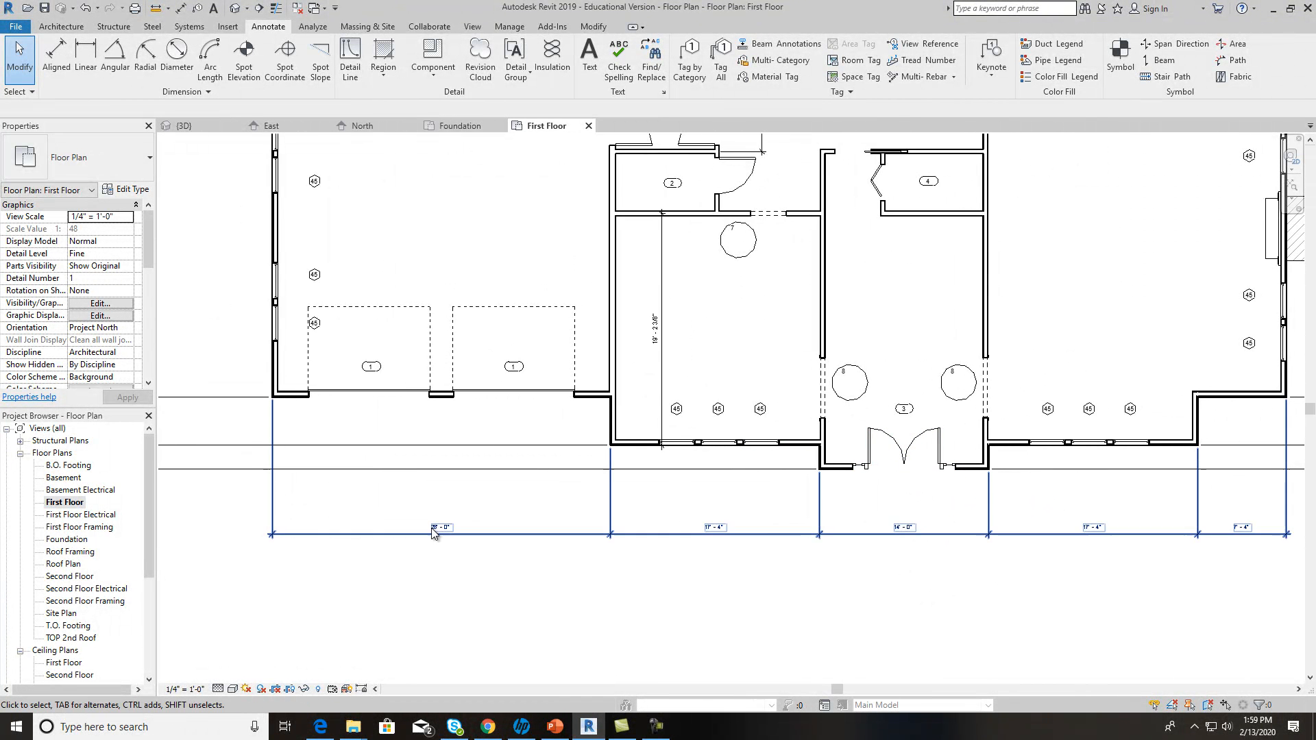
pyautogui.doubleClick(76, 541)
pyautogui.scroll(-1, 947, 552)
pyautogui.moveTo(950, 546); pyautogui.dragTo(732, 568, button='middle')
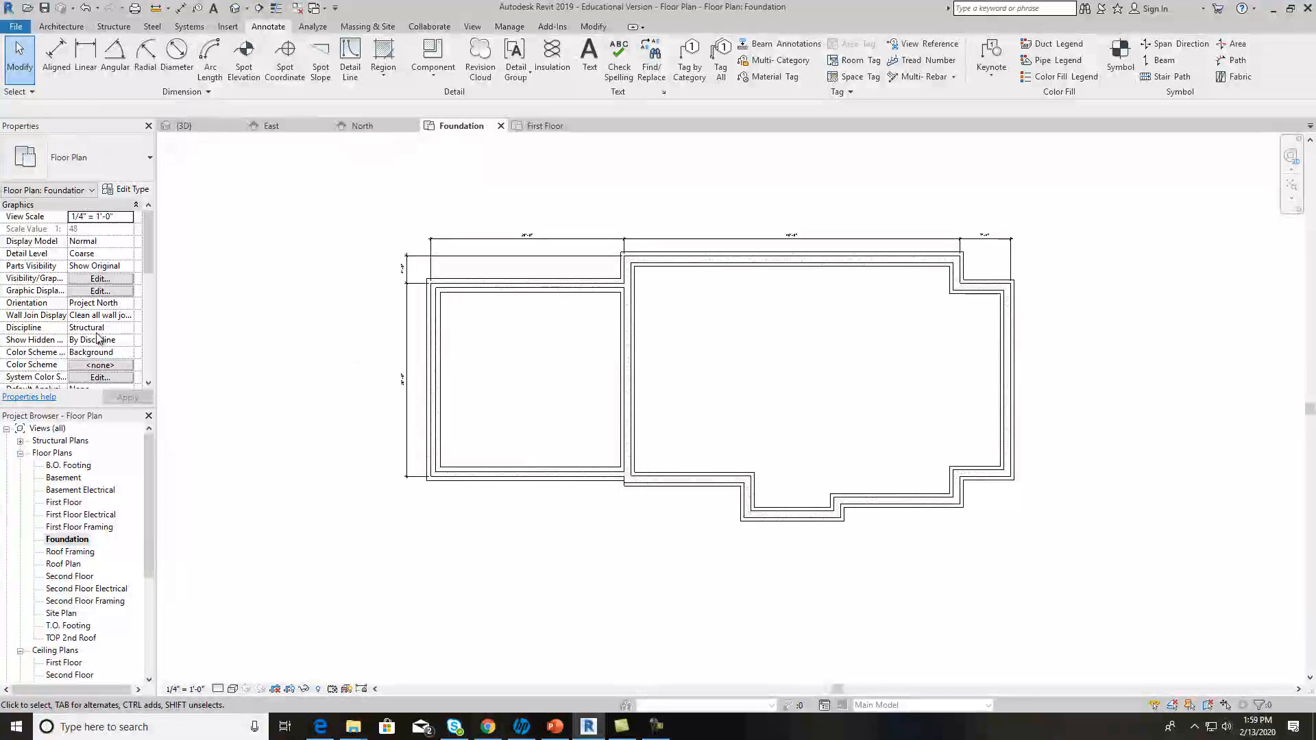
# Step: Set the Foundation plan's underlay base level to First Floor
pyautogui.scroll(-7, 145, 309)
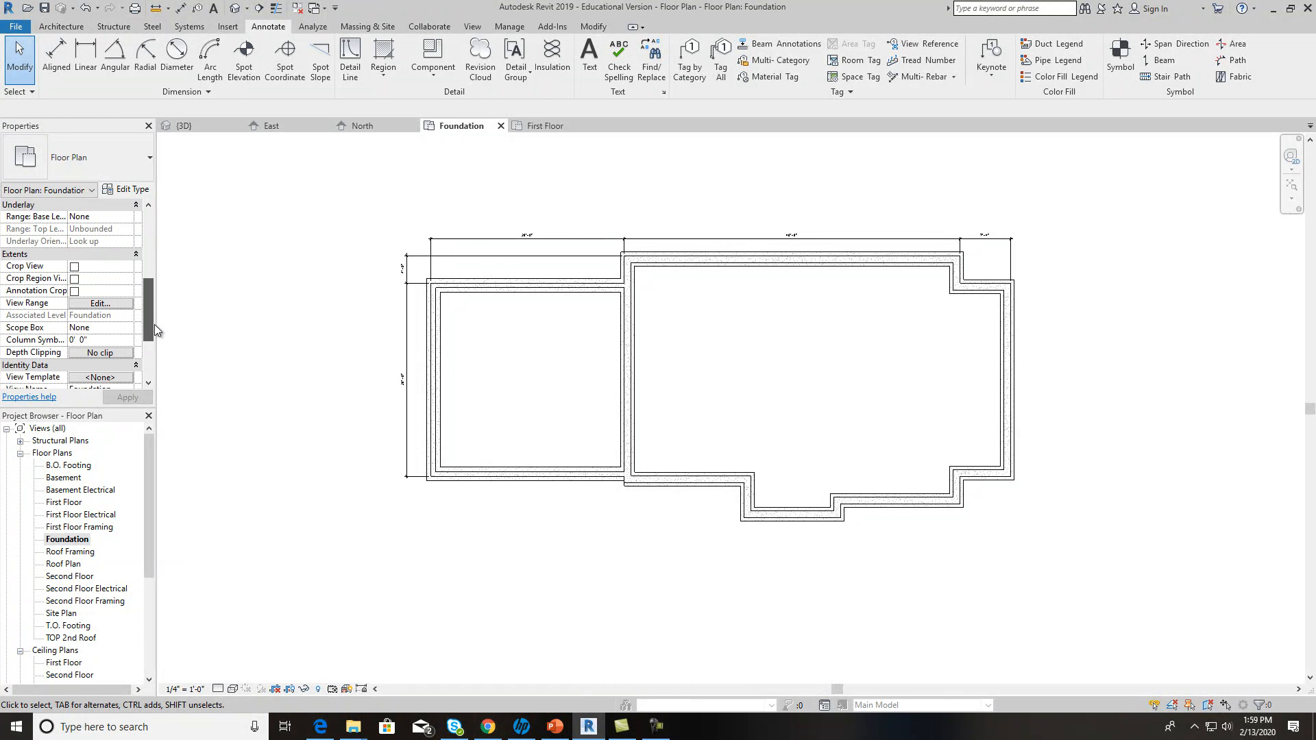
pyautogui.moveTo(153, 344); pyautogui.dragTo(146, 290)
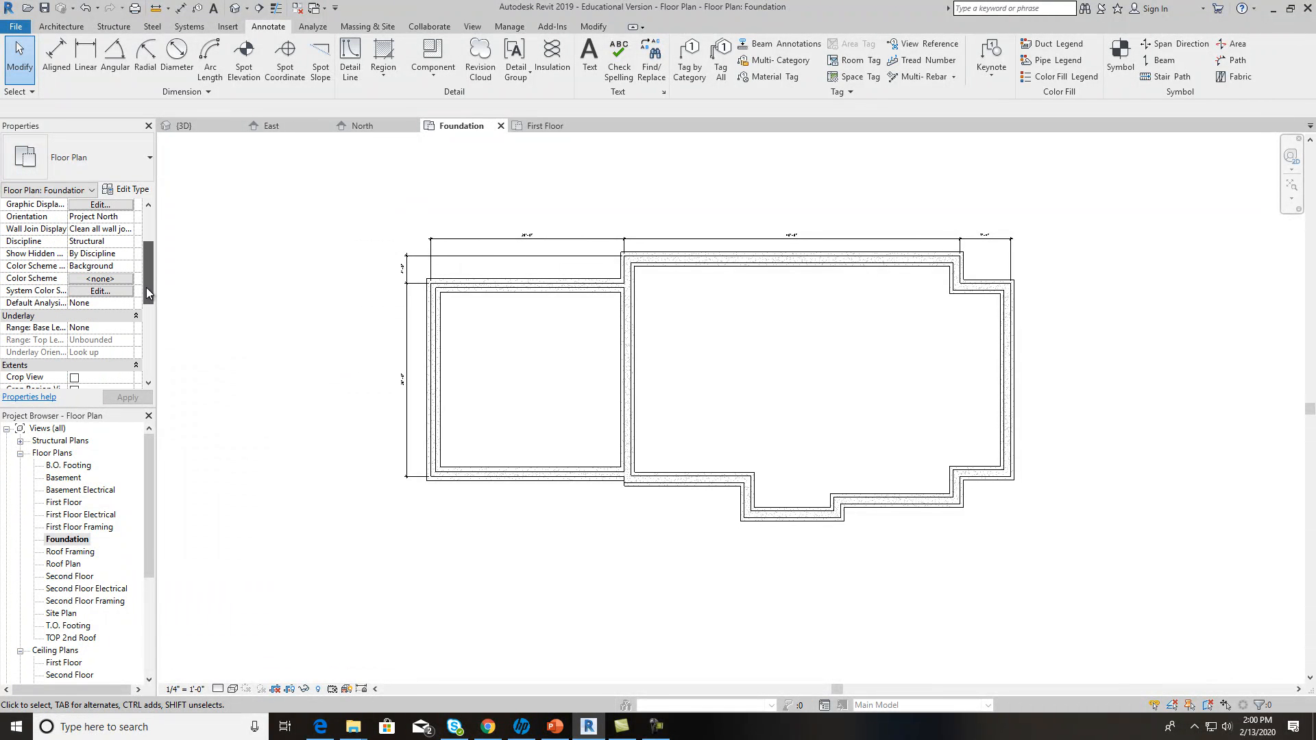
pyautogui.click(128, 329)
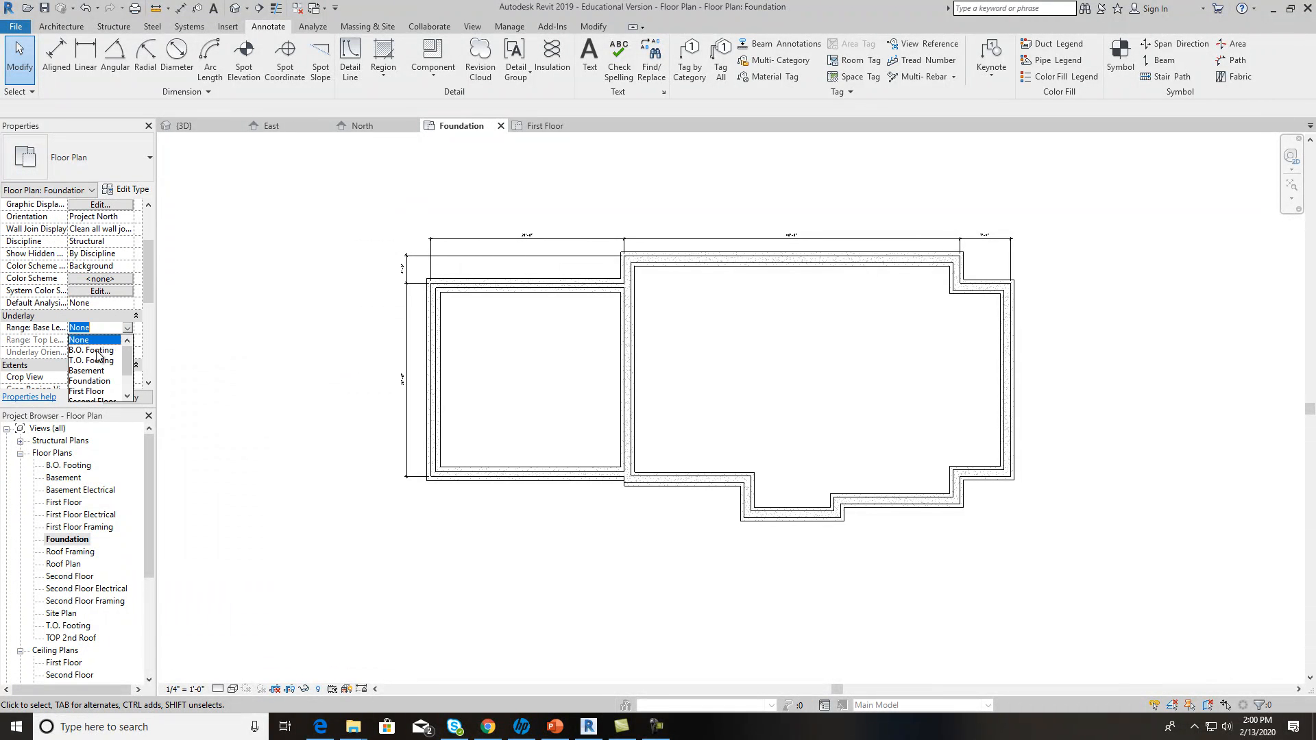
pyautogui.click(96, 391)
# Step: Try to align the basement's front wall between garage and entry with the First Floor exterior wall face in the underlay
pyautogui.scroll(2, 668, 514)
pyautogui.scroll(3, 668, 514)
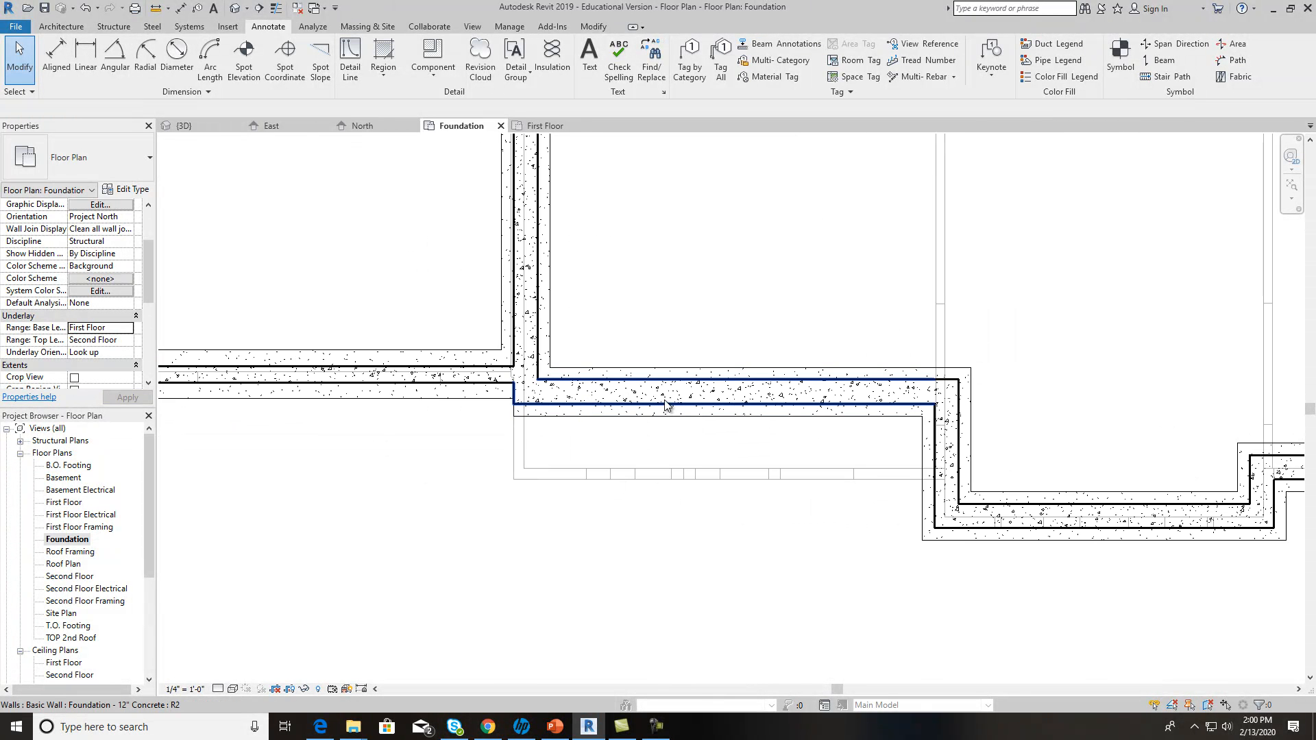
pyautogui.click(591, 27)
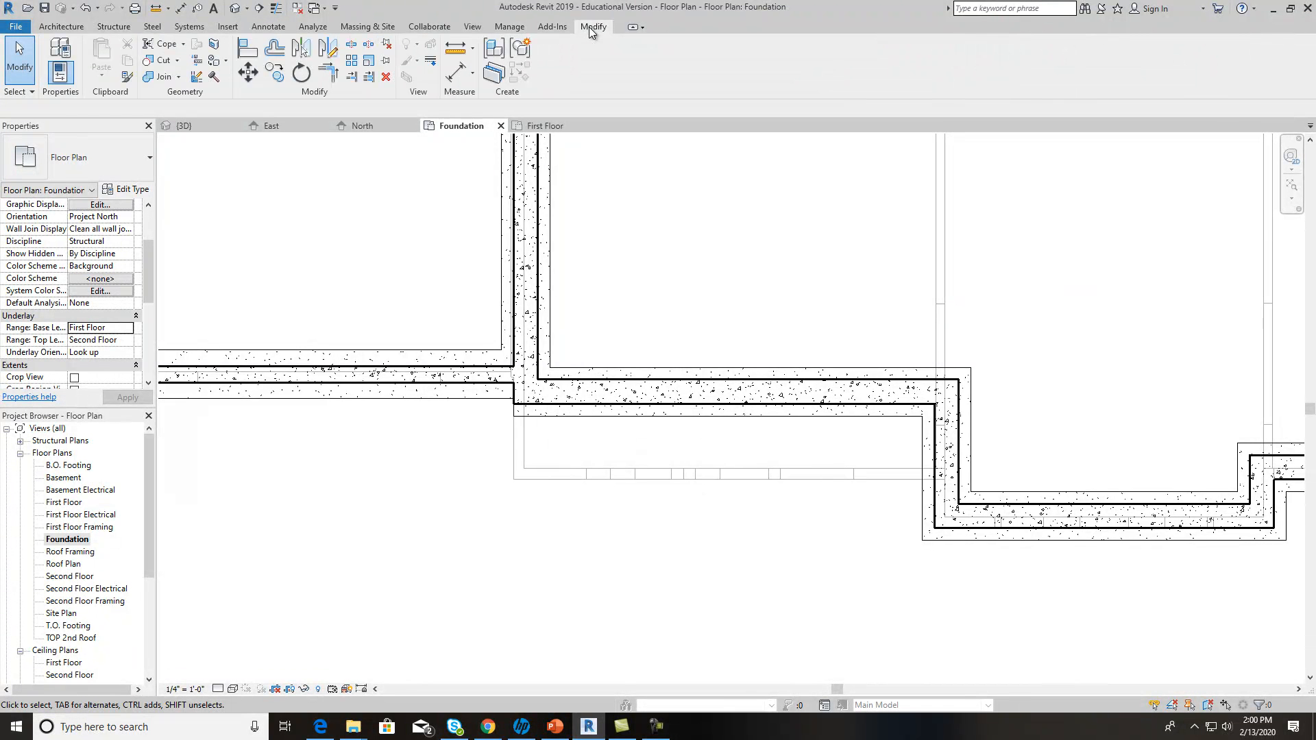
pyautogui.click(245, 52)
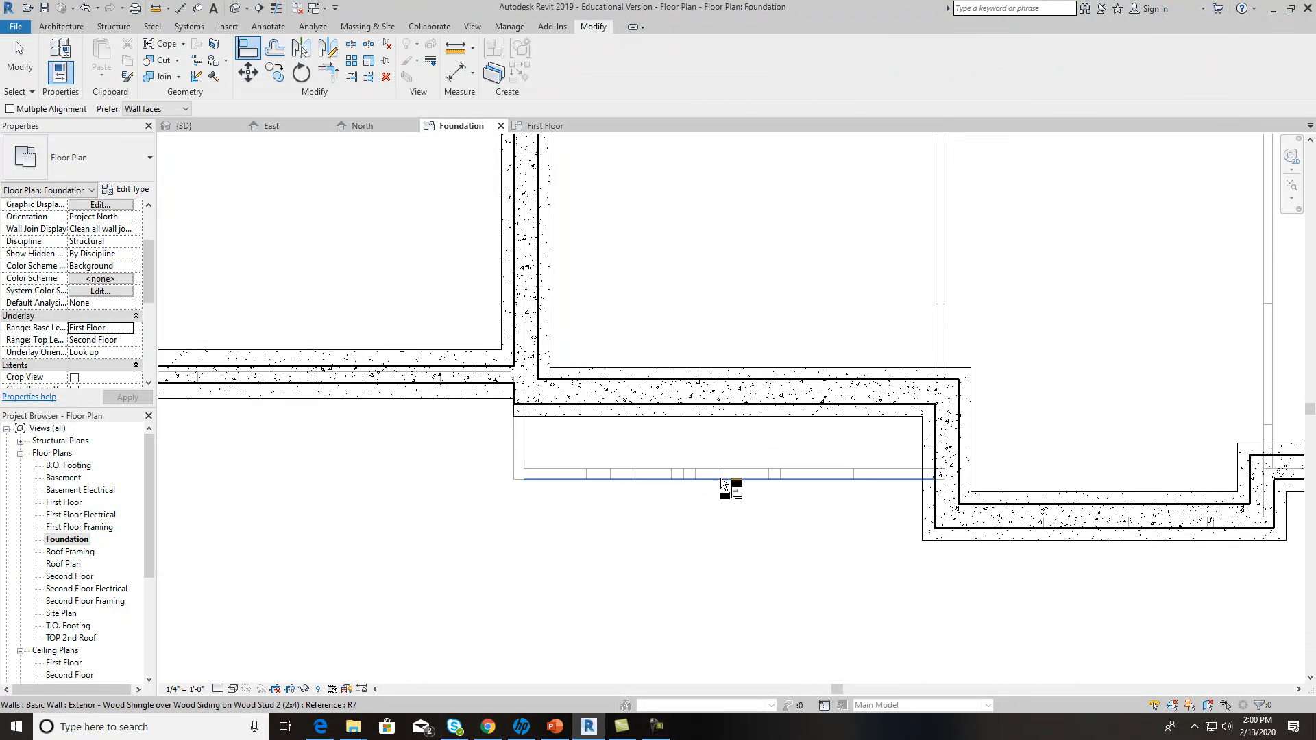
pyautogui.click(741, 416)
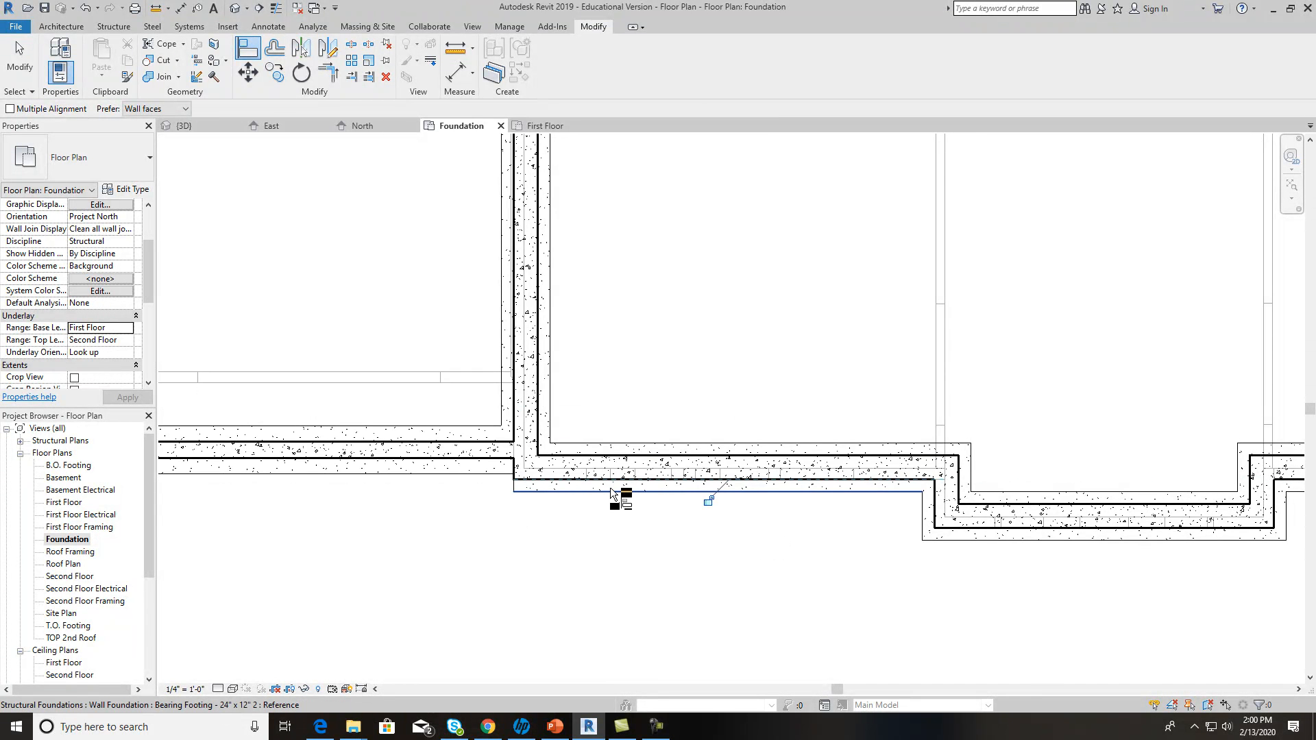
pyautogui.click(502, 482)
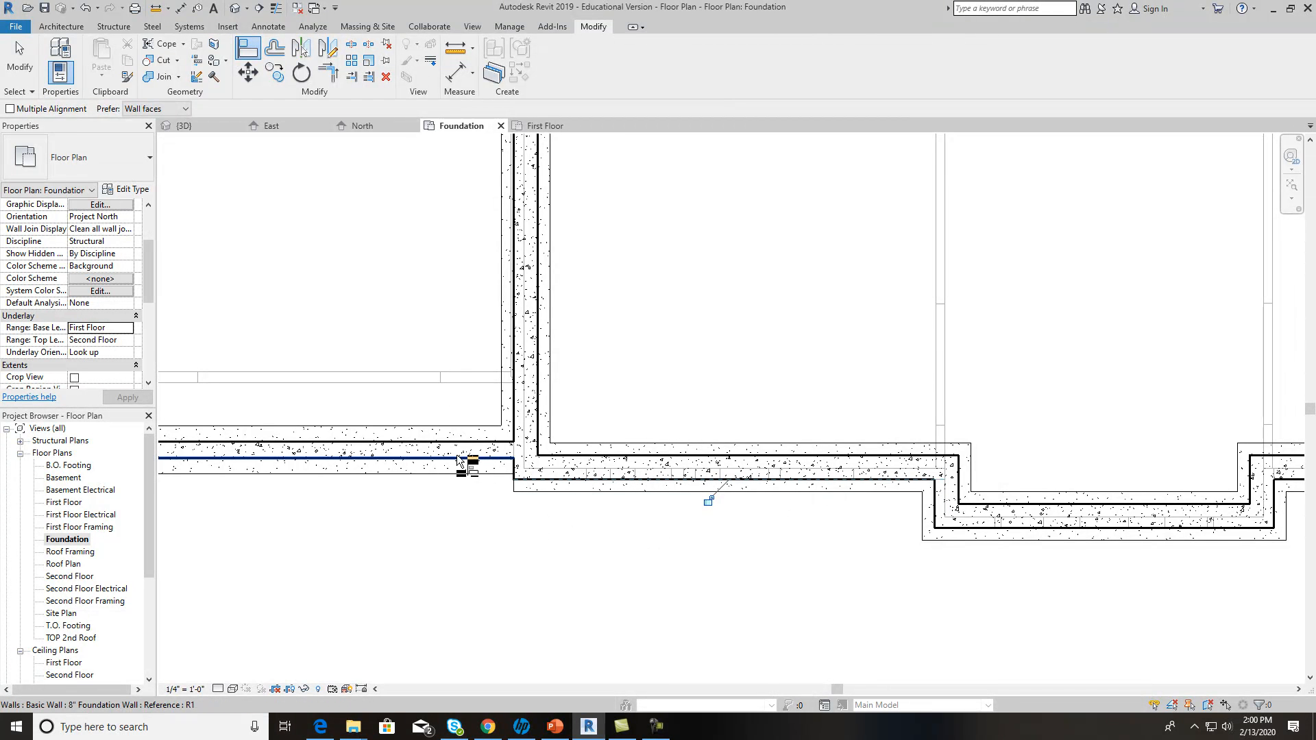
# Step: Try to align the garage foundation's front wall with the First Floor garage wall in the underlay, and end the Align command
pyautogui.click(255, 51)
pyautogui.click(437, 384)
pyautogui.click(455, 459)
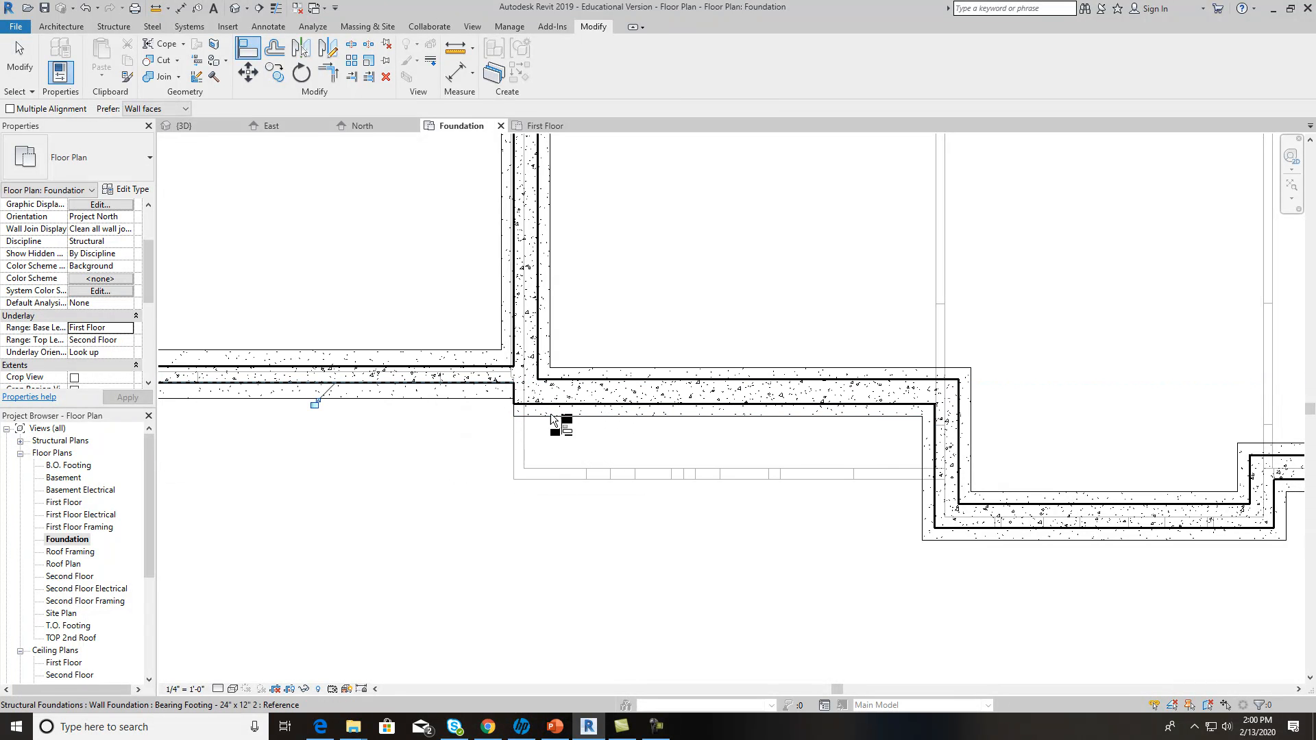
pyautogui.press('Escape')
pyautogui.press('Escape')
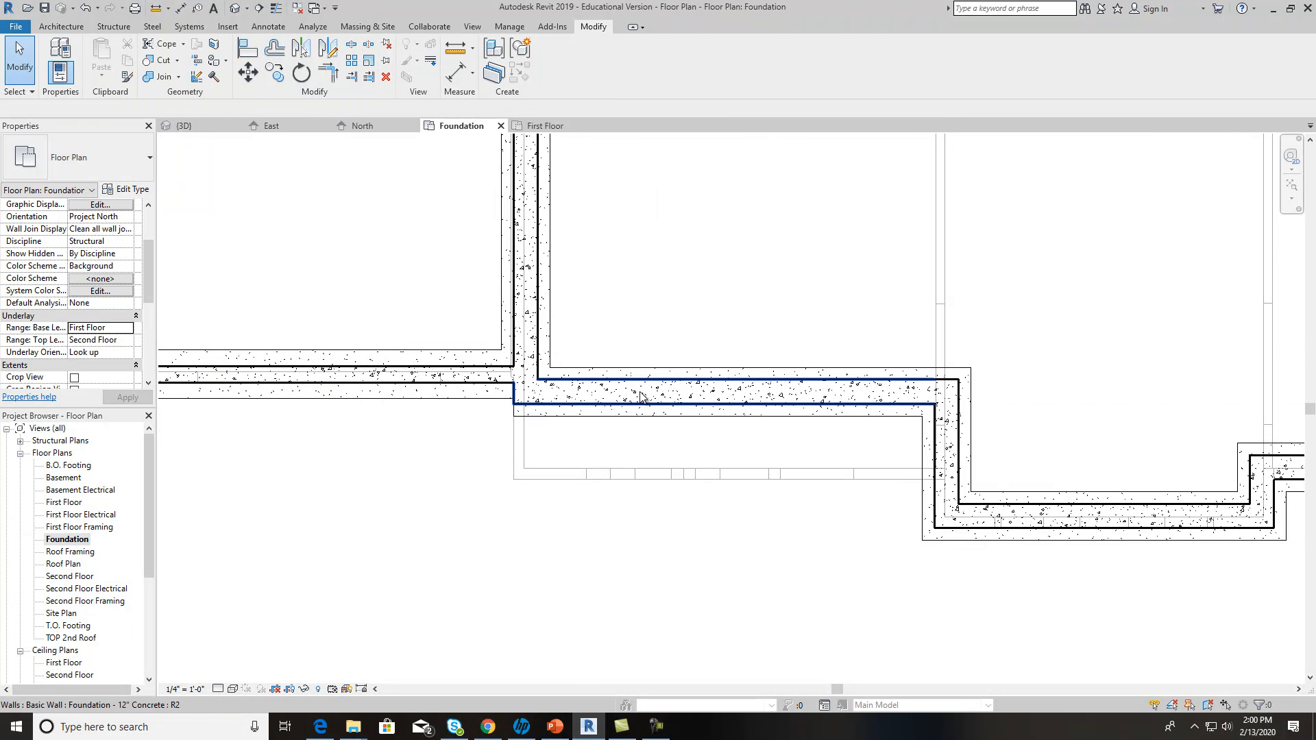
# Step: Move the basement's front wall between garage and entry closer to the underlay wall, and pull the garage front wall's end back from the basement wall
pyautogui.moveTo(642, 407); pyautogui.dragTo(640, 452)
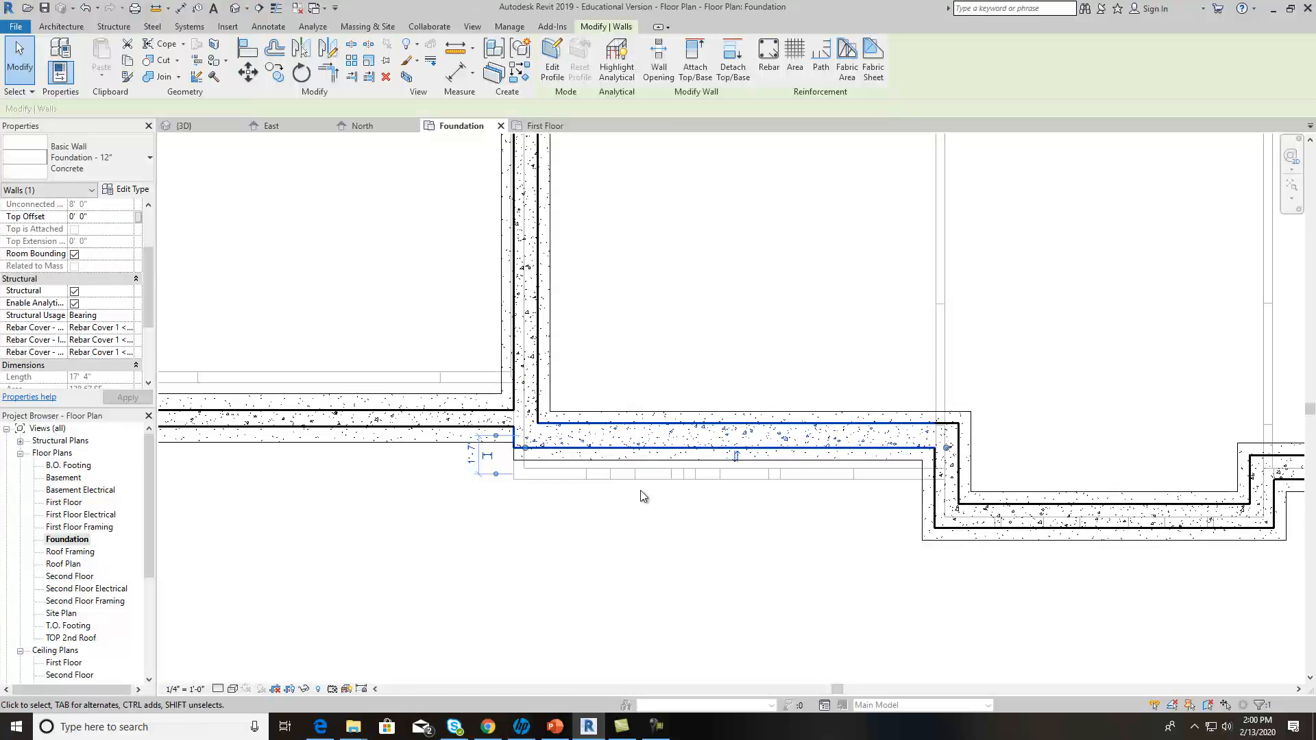
pyautogui.click(492, 414)
pyautogui.moveTo(509, 415); pyautogui.dragTo(427, 407)
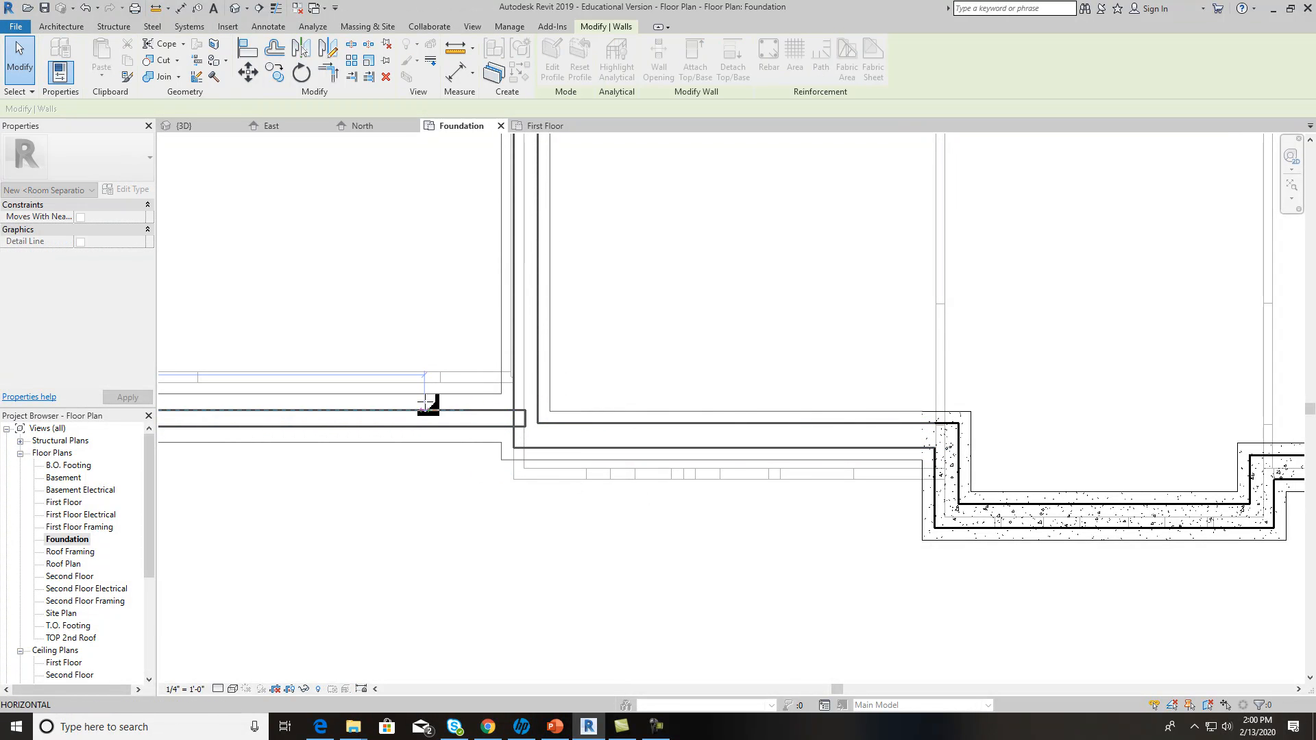
pyautogui.click(434, 362)
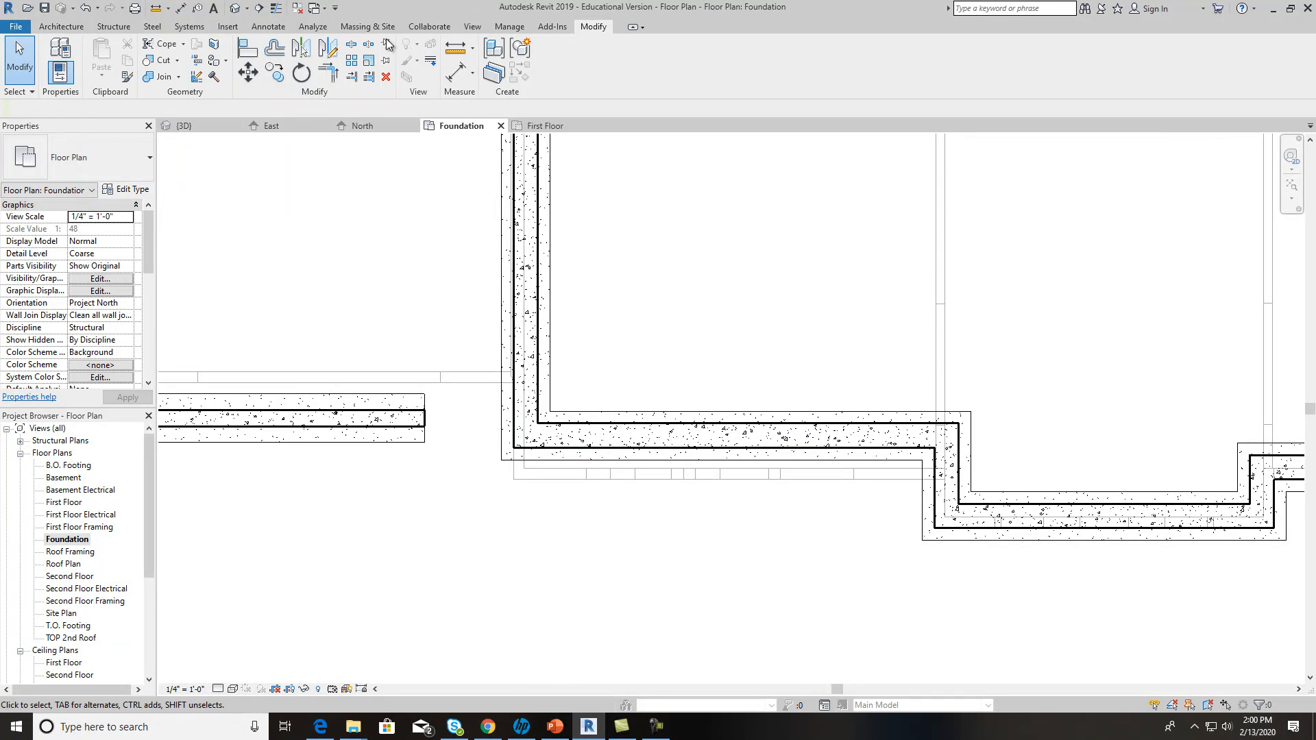
# Step: Align the basement's front wall between garage and entry, and the garage's front foundation wall, with their First Floor exterior wall faces in the underlay
pyautogui.click(252, 51)
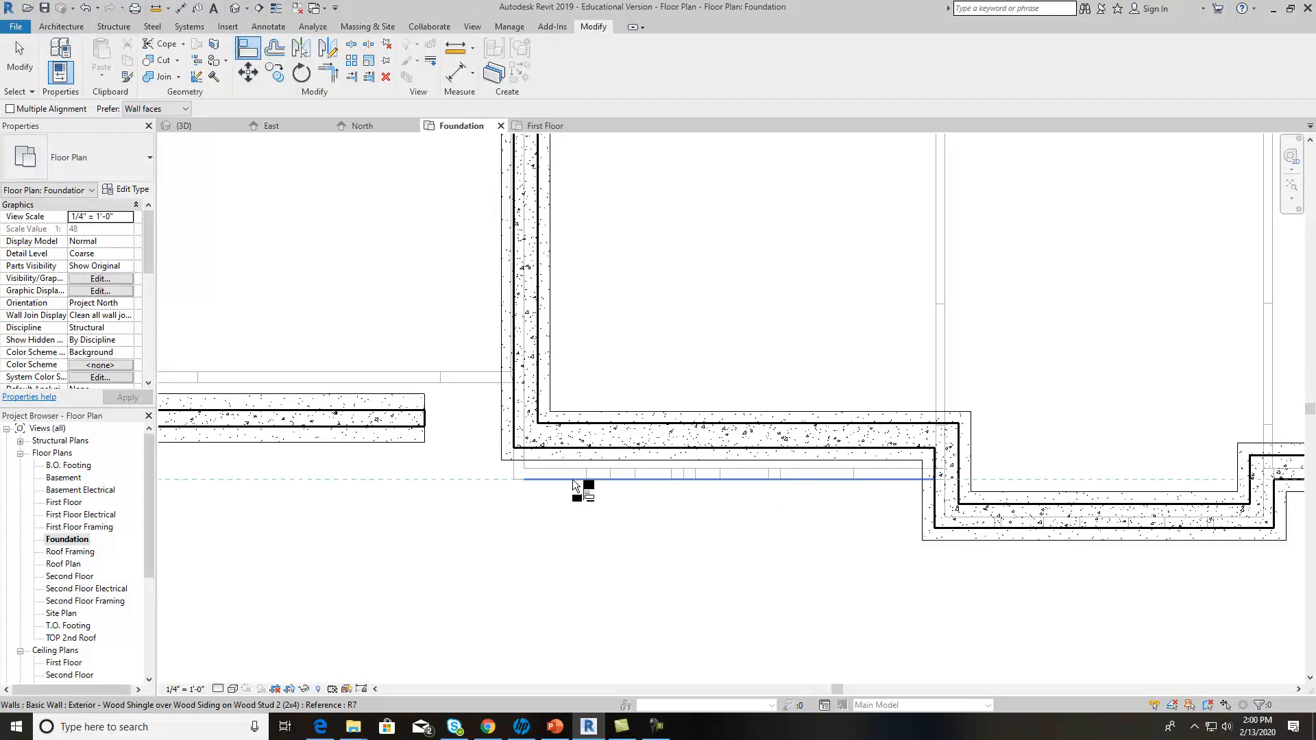
pyautogui.click(596, 459)
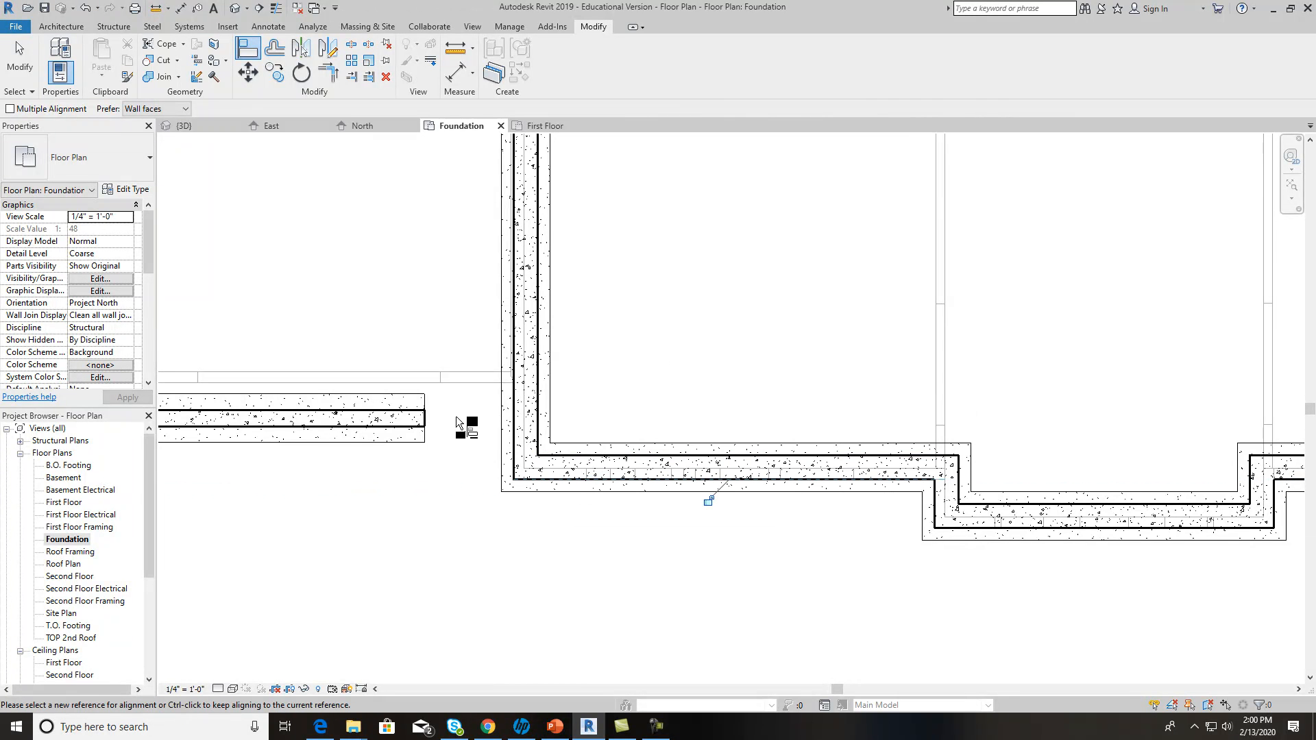
pyautogui.scroll(-5, 455, 417)
pyautogui.scroll(1, 429, 512)
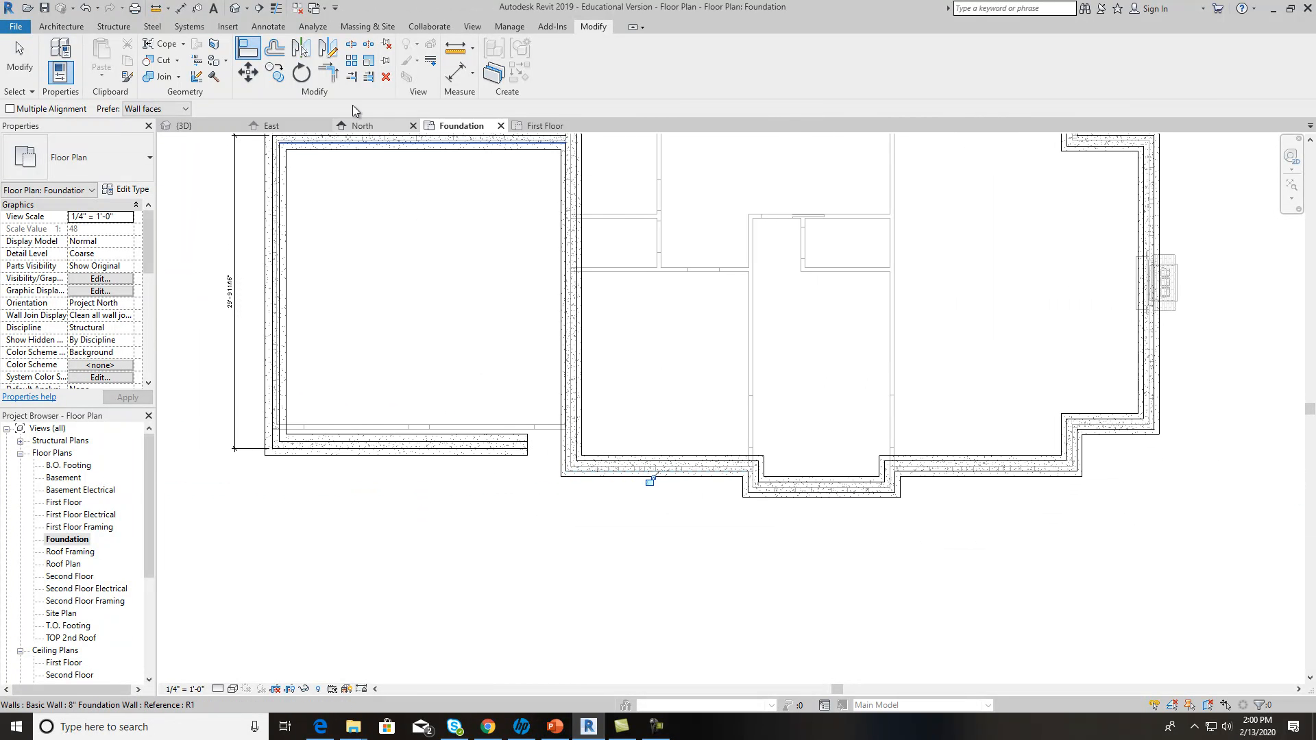
pyautogui.scroll(3, 514, 445)
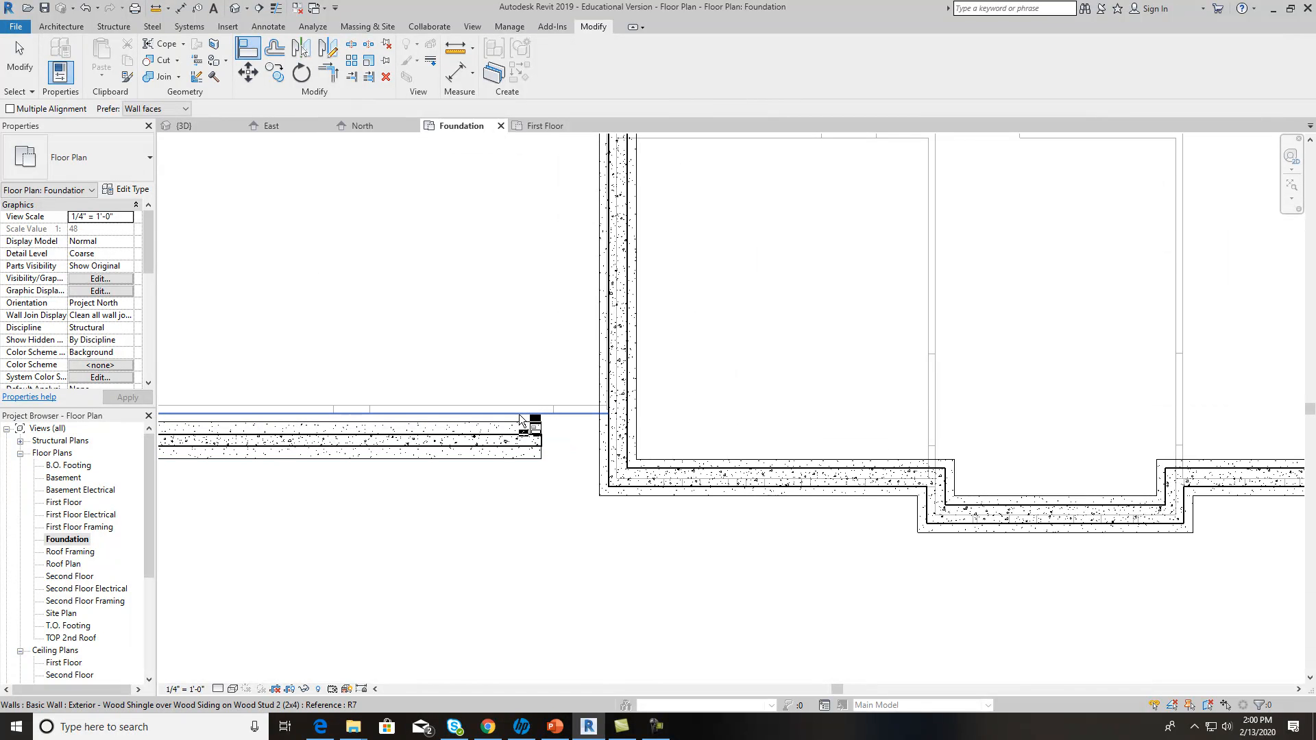
pyautogui.click(520, 414)
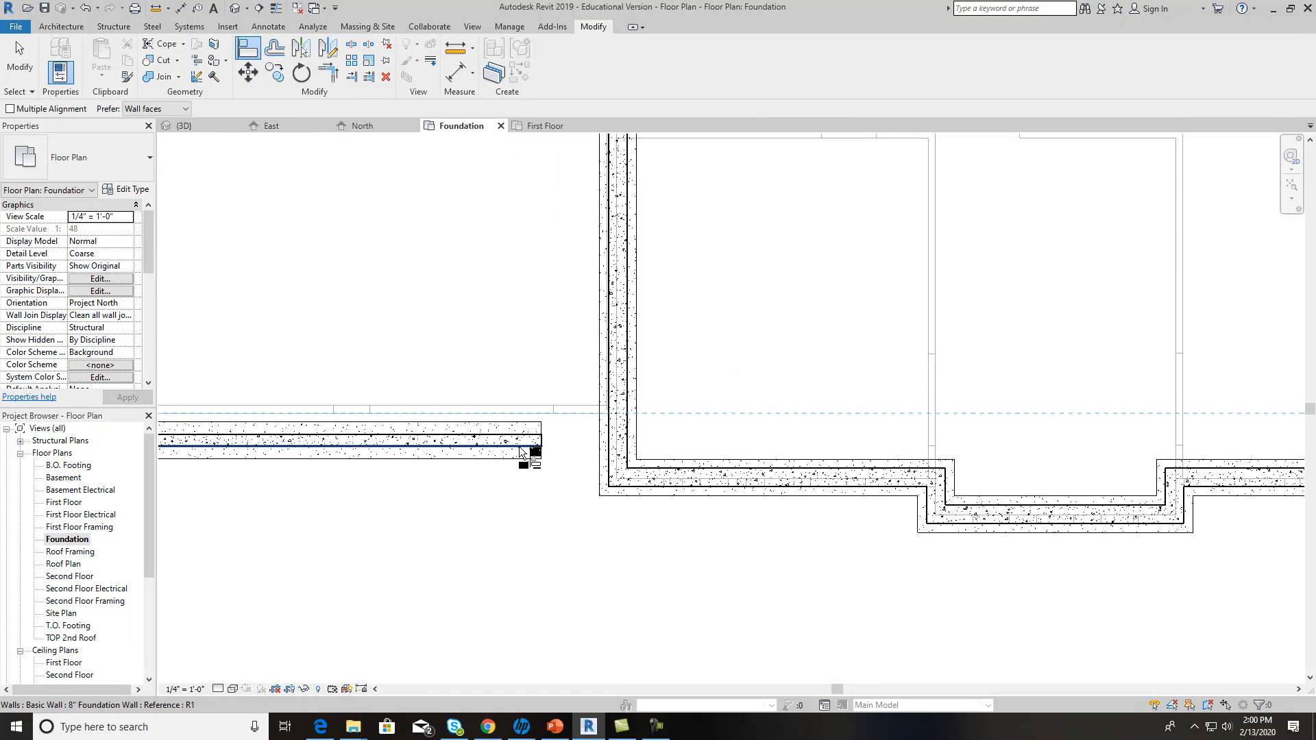
pyautogui.click(520, 447)
pyautogui.press('Escape')
# Step: Extend the garage's front footing and foundation wall to meet the basement side wall, pulling the footing's overshooting end back to that wall
pyautogui.click(533, 393)
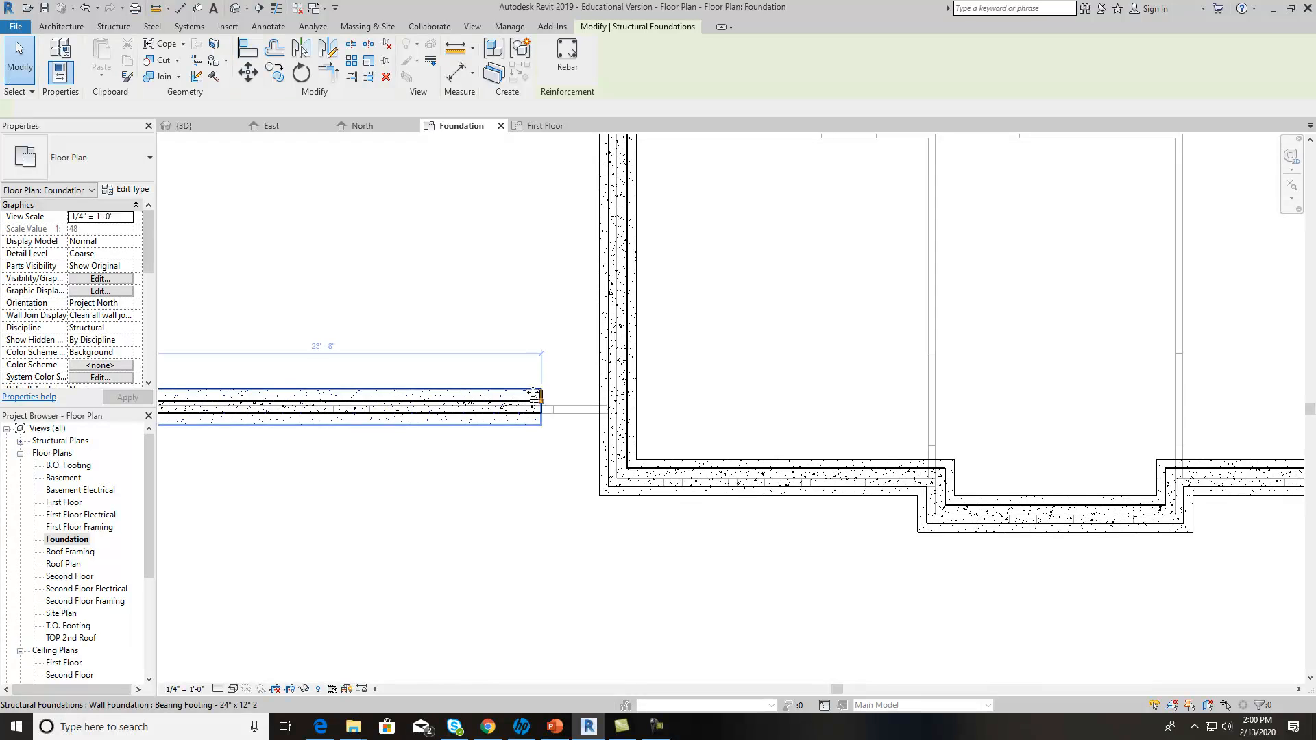
pyautogui.moveTo(541, 402); pyautogui.dragTo(612, 406)
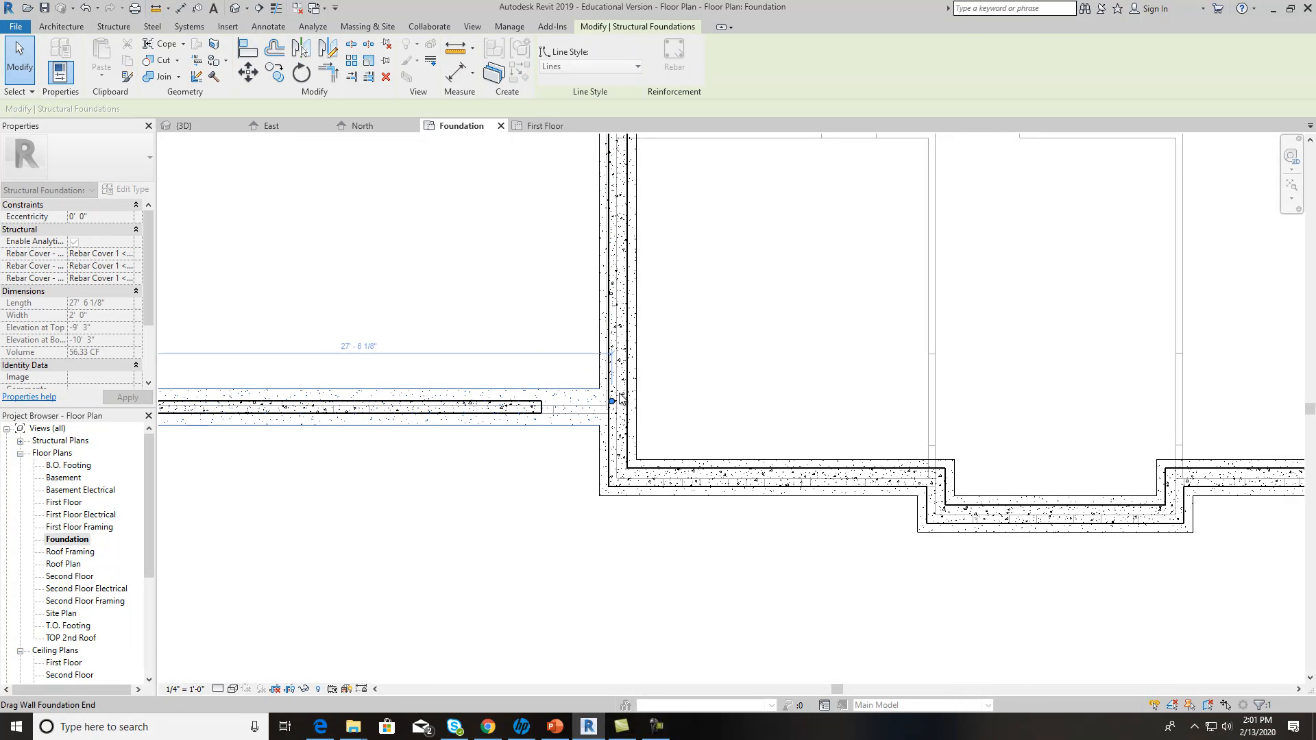
pyautogui.click(730, 369)
pyautogui.click(545, 409)
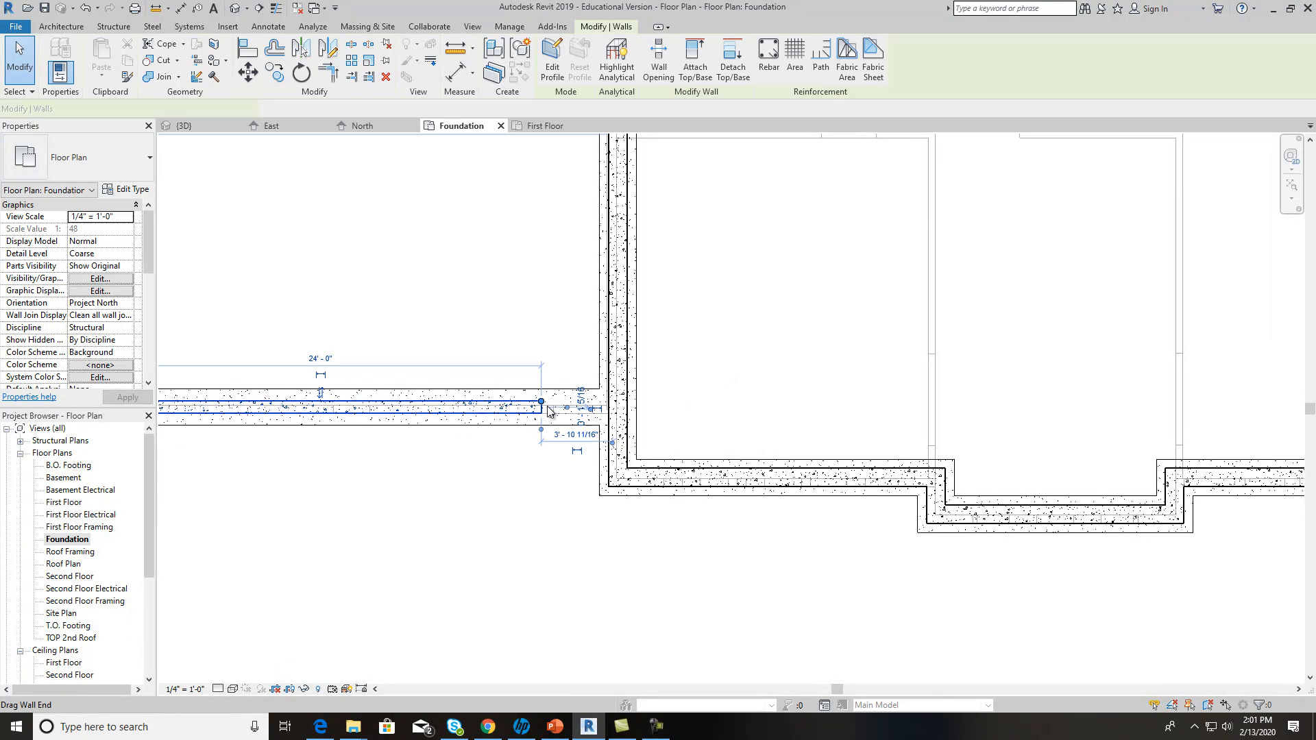
pyautogui.moveTo(541, 407); pyautogui.dragTo(613, 406)
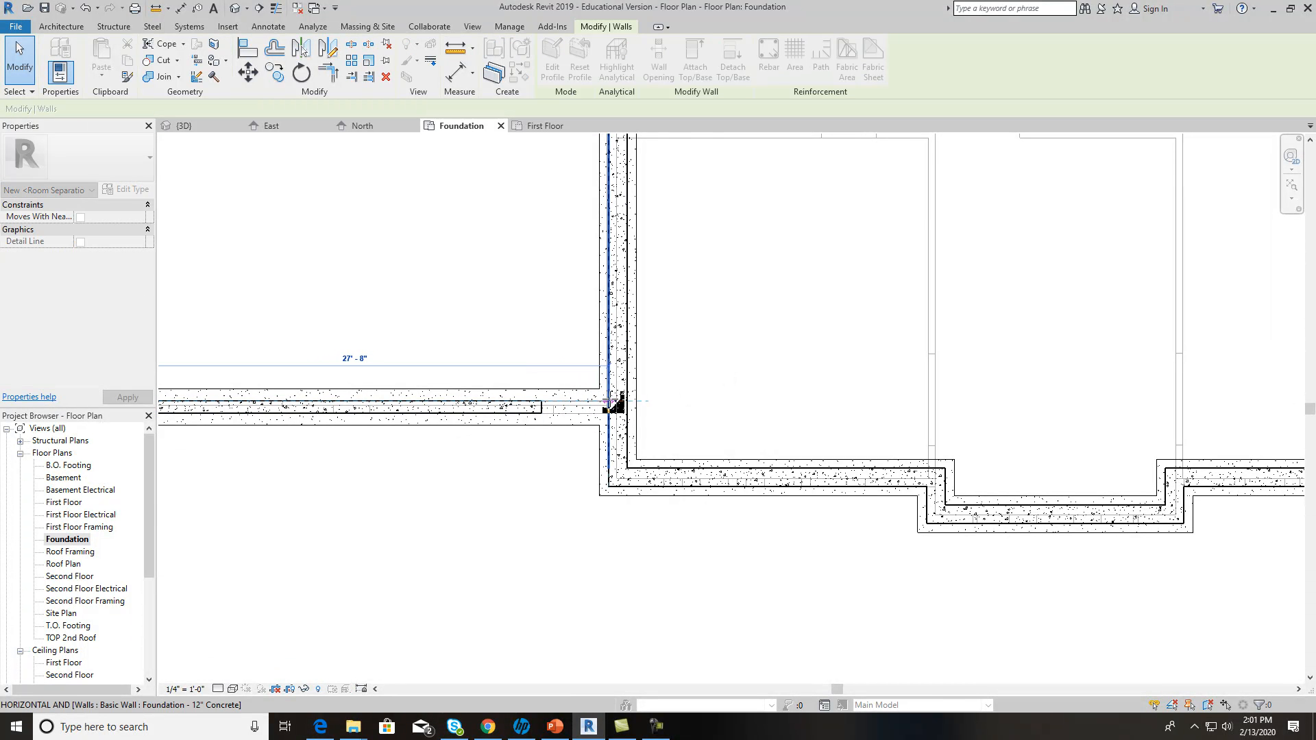
pyautogui.click(686, 413)
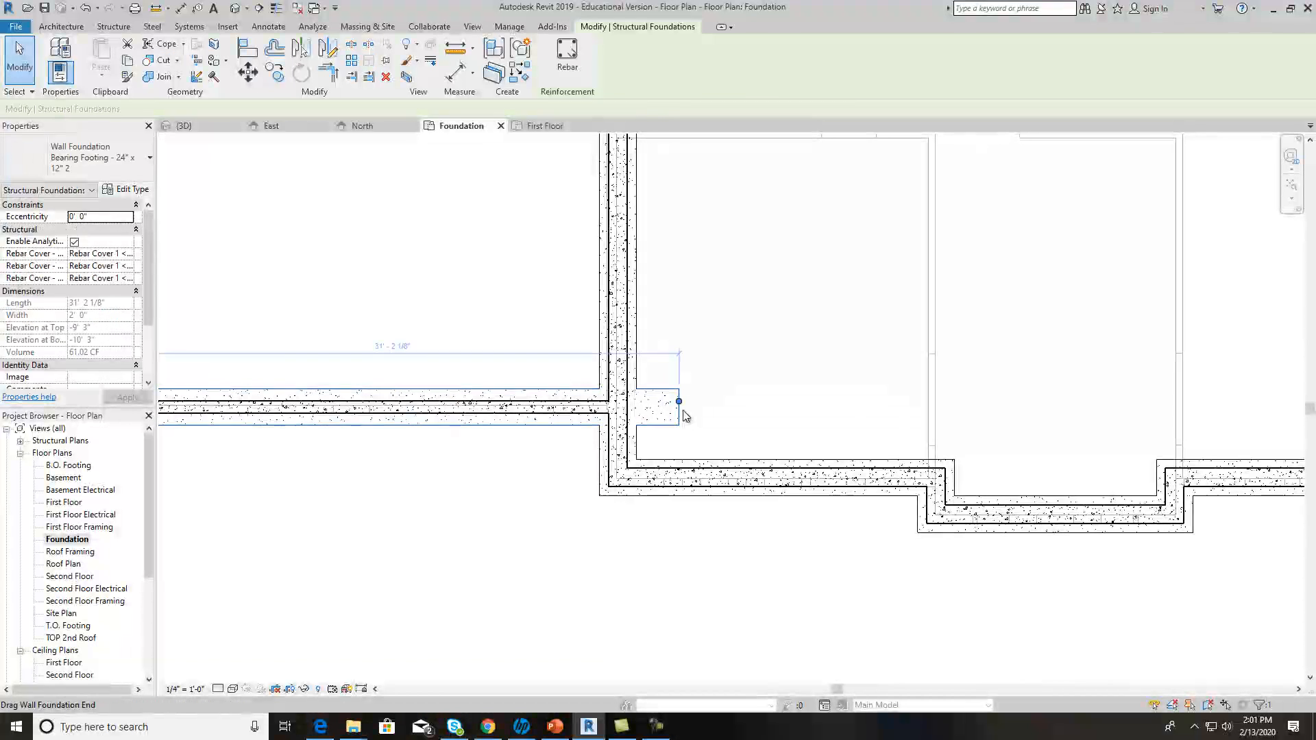
pyautogui.moveTo(680, 408); pyautogui.dragTo(621, 407)
pyautogui.click(720, 361)
# Step: Add an aligned dimension between the outer faces of the garage and basement front walls, in line with the garage's side dimension
pyautogui.scroll(-2, 726, 372)
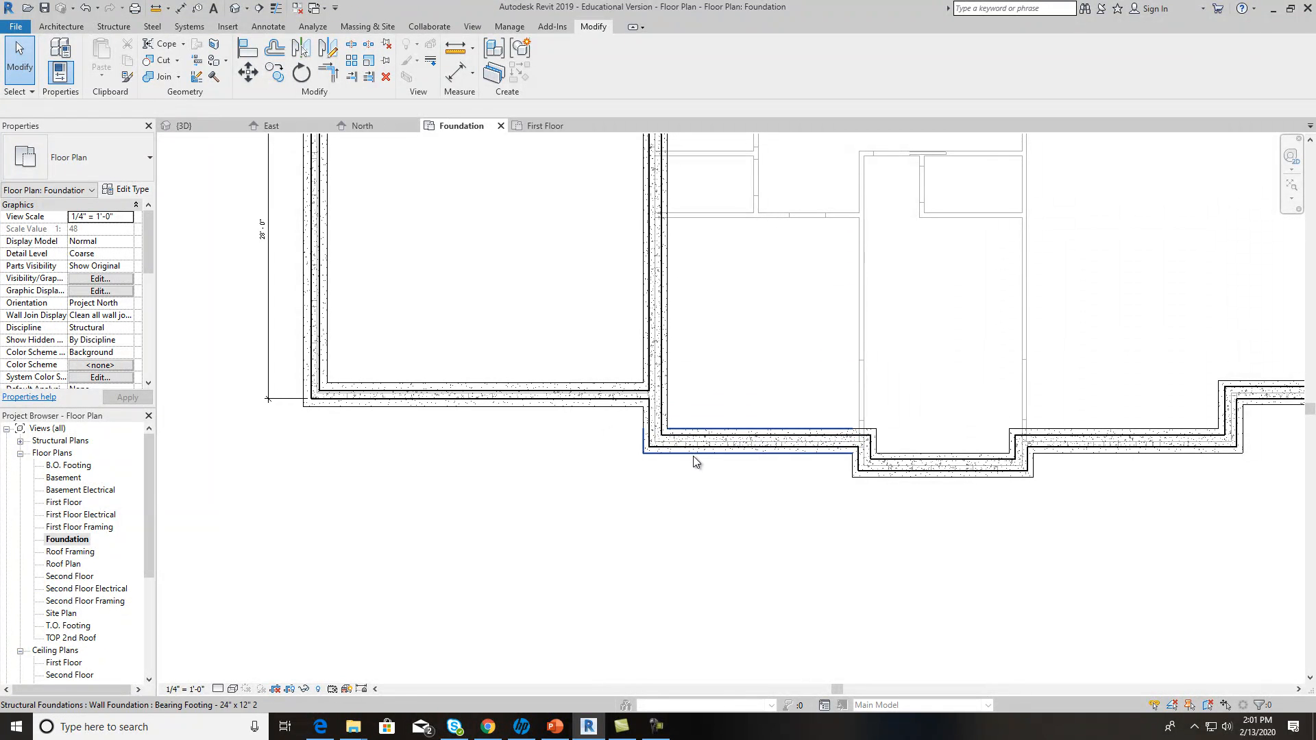
pyautogui.scroll(-1, 698, 491)
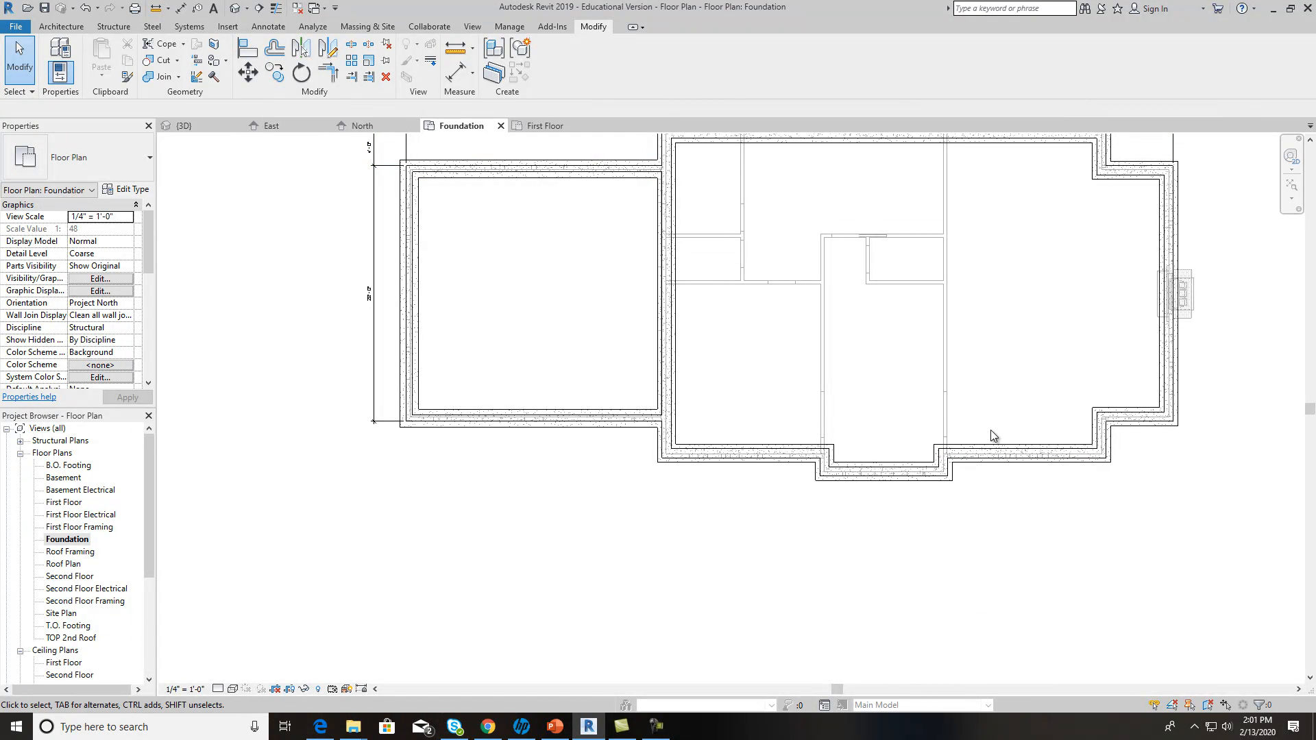
pyautogui.moveTo(576, 450); pyautogui.dragTo(494, 439, button='middle')
pyautogui.click(268, 26)
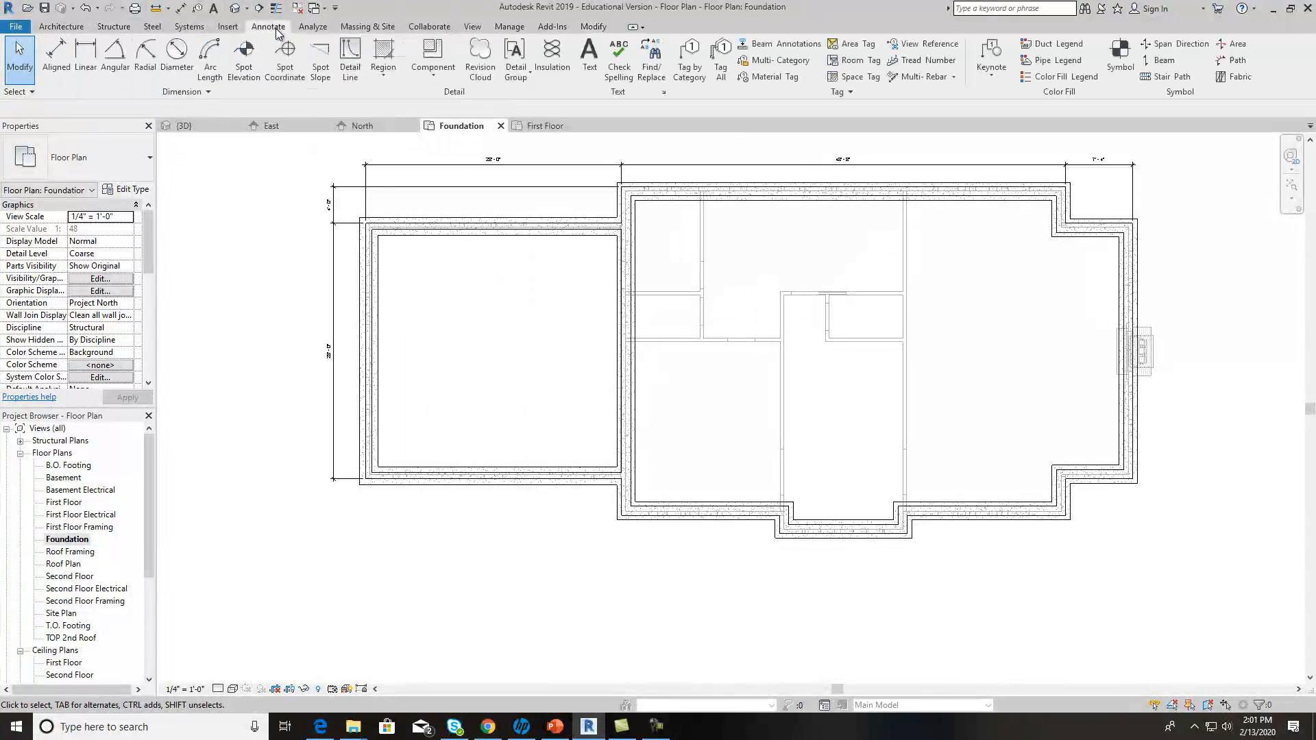
pyautogui.click(61, 57)
pyautogui.scroll(5, 685, 524)
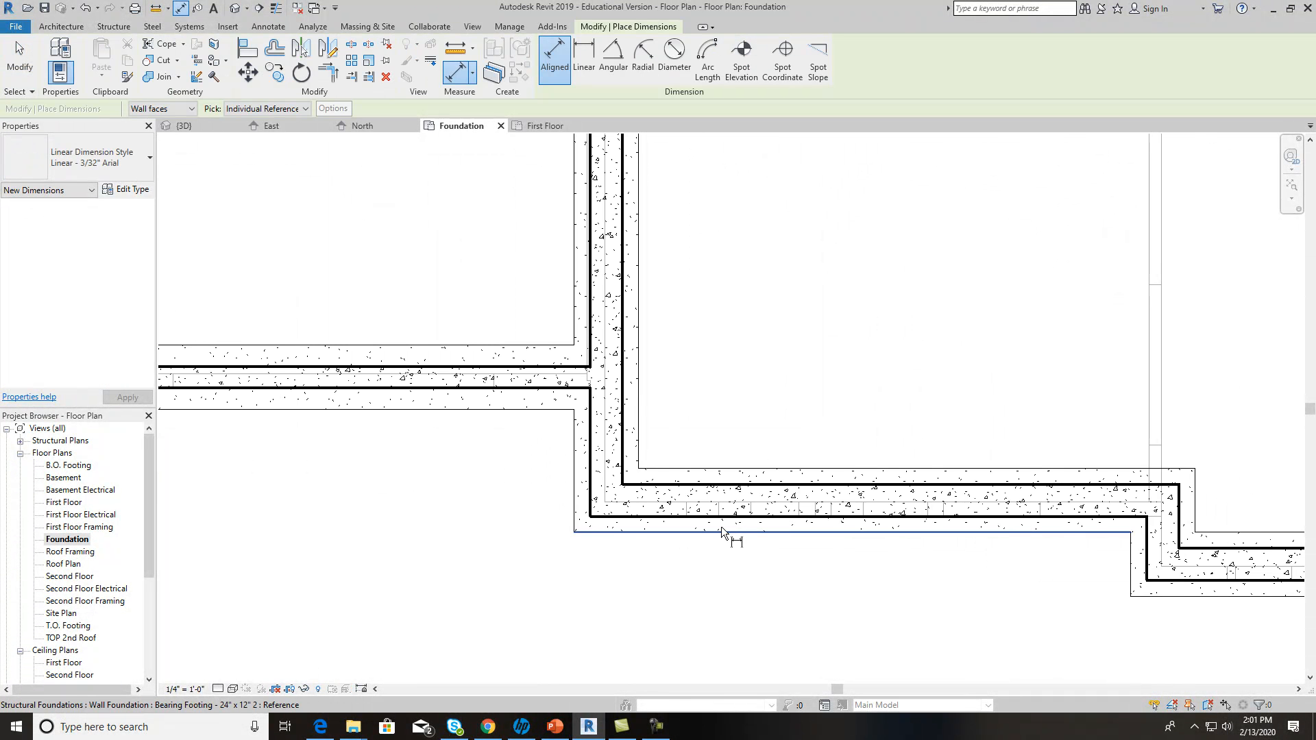
pyautogui.click(713, 515)
pyautogui.click(556, 388)
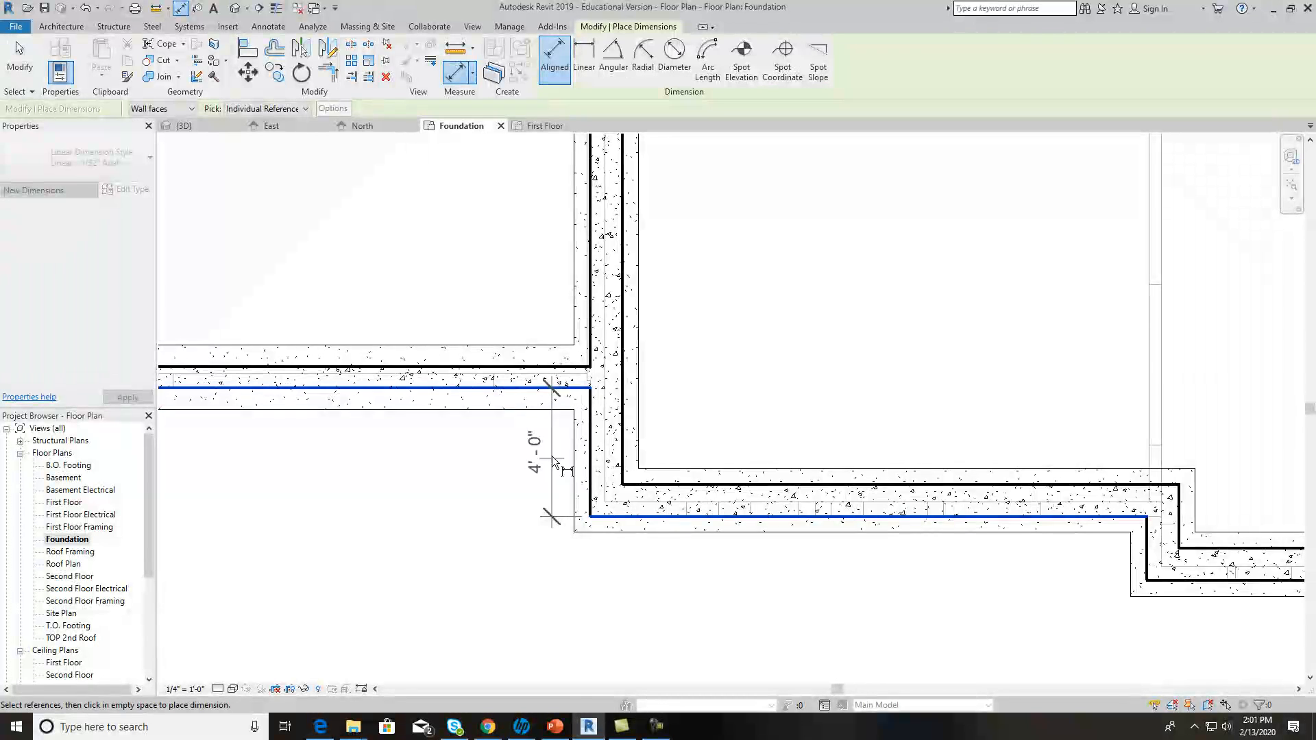
pyautogui.scroll(-5, 553, 455)
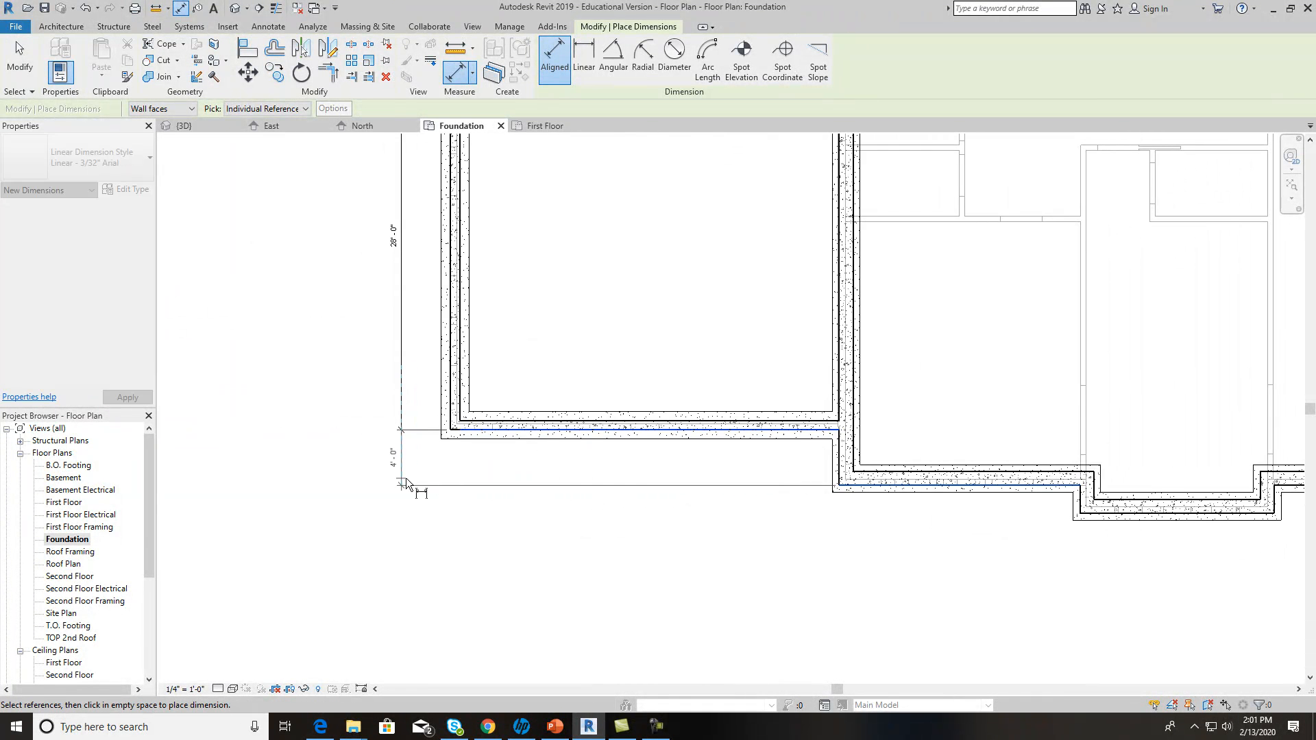
pyautogui.click(406, 482)
# Step: Dimension the entry projection's offset from the basement front wall, in line with the dimension string beside the garage
pyautogui.scroll(-3, 788, 560)
pyautogui.scroll(3, 959, 555)
pyautogui.click(1163, 501)
pyautogui.click(1014, 464)
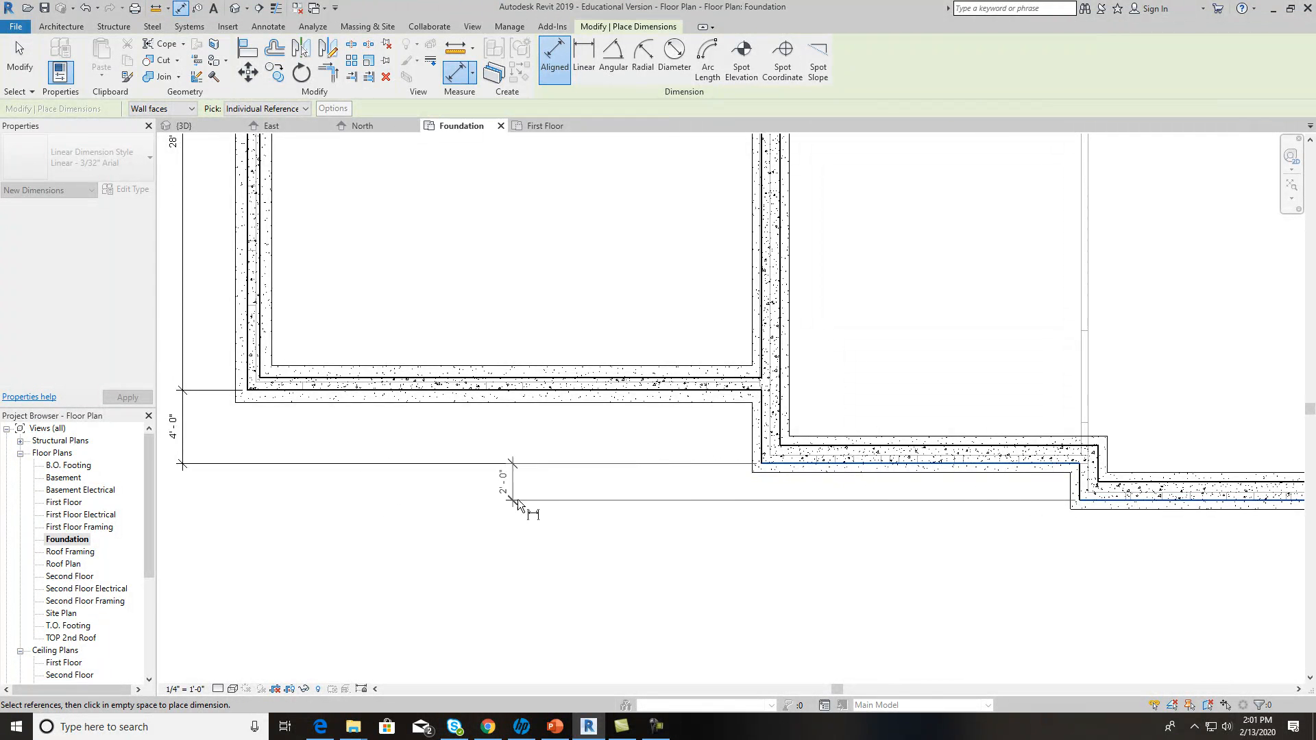
pyautogui.scroll(-1, 517, 499)
pyautogui.click(307, 484)
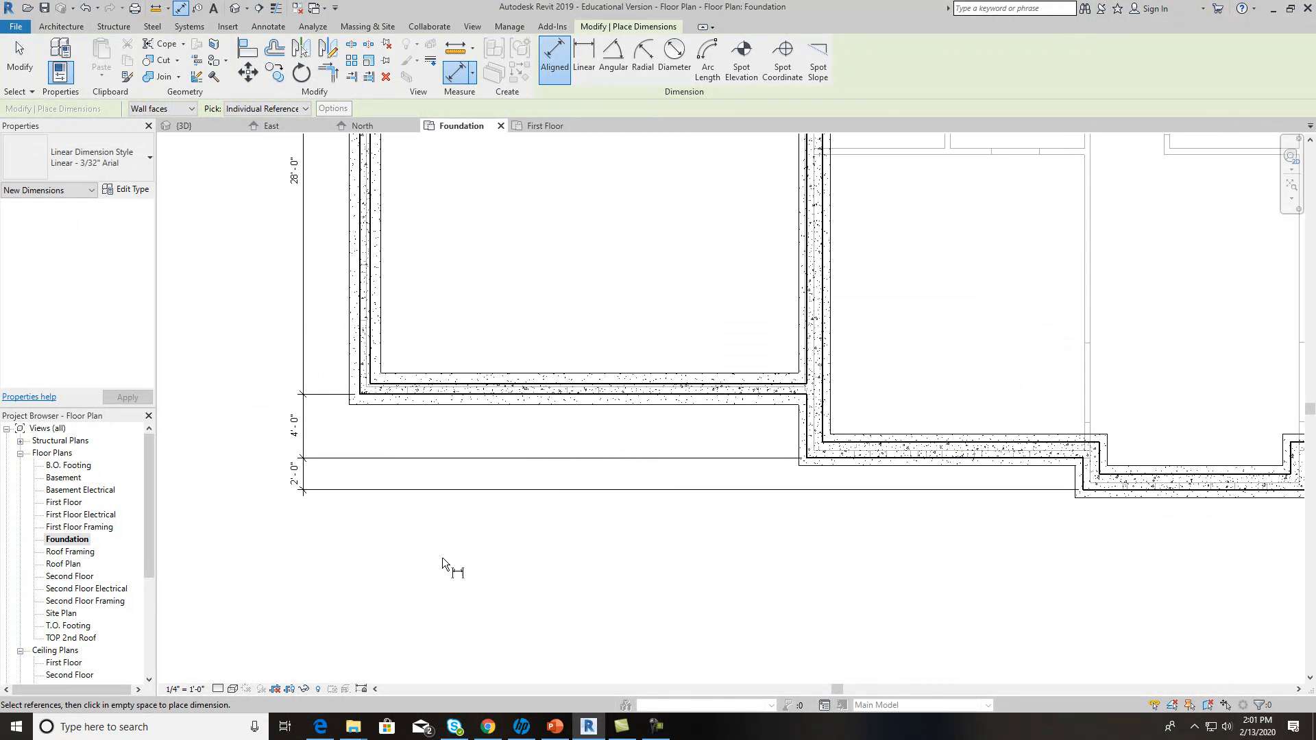
pyautogui.scroll(-5, 561, 588)
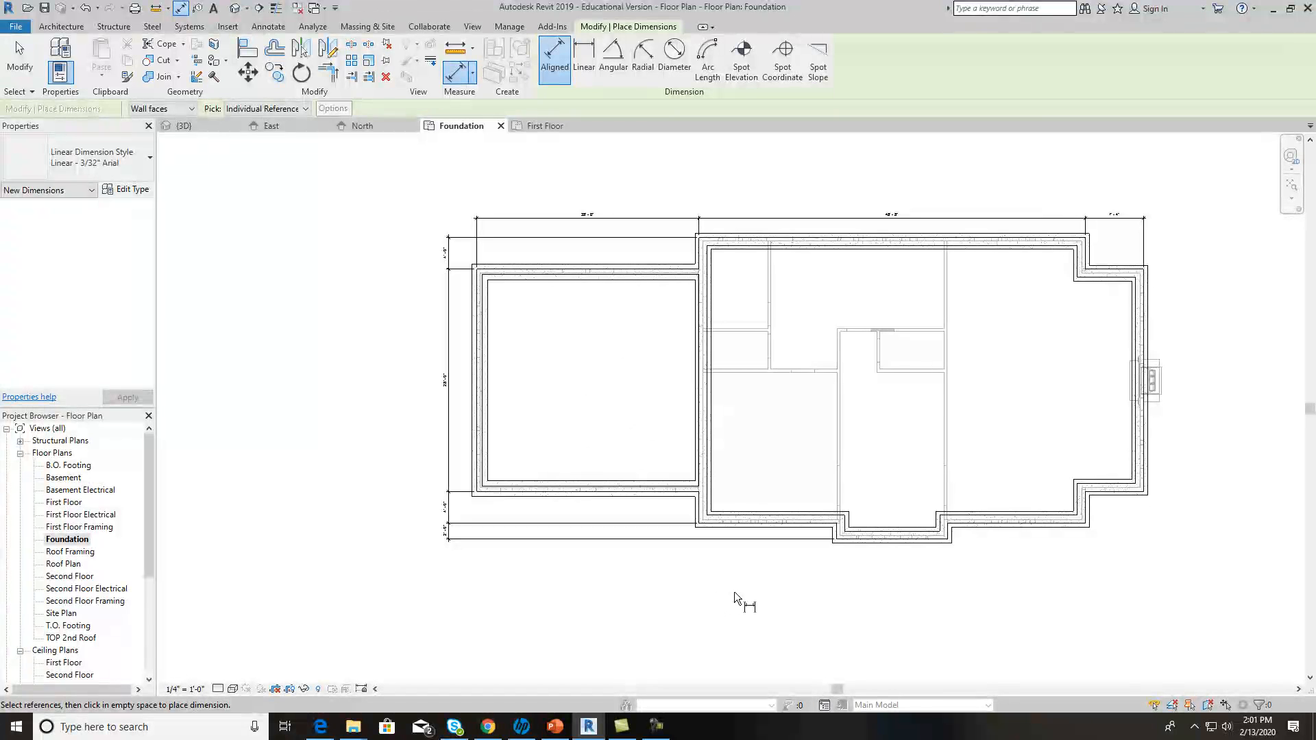
pyautogui.scroll(1, 952, 584)
pyautogui.scroll(2, 843, 281)
pyautogui.scroll(2, 843, 279)
pyautogui.scroll(1, 1064, 551)
pyautogui.moveTo(1063, 550); pyautogui.dragTo(1004, 445, button='middle')
pyautogui.scroll(-4, 992, 437)
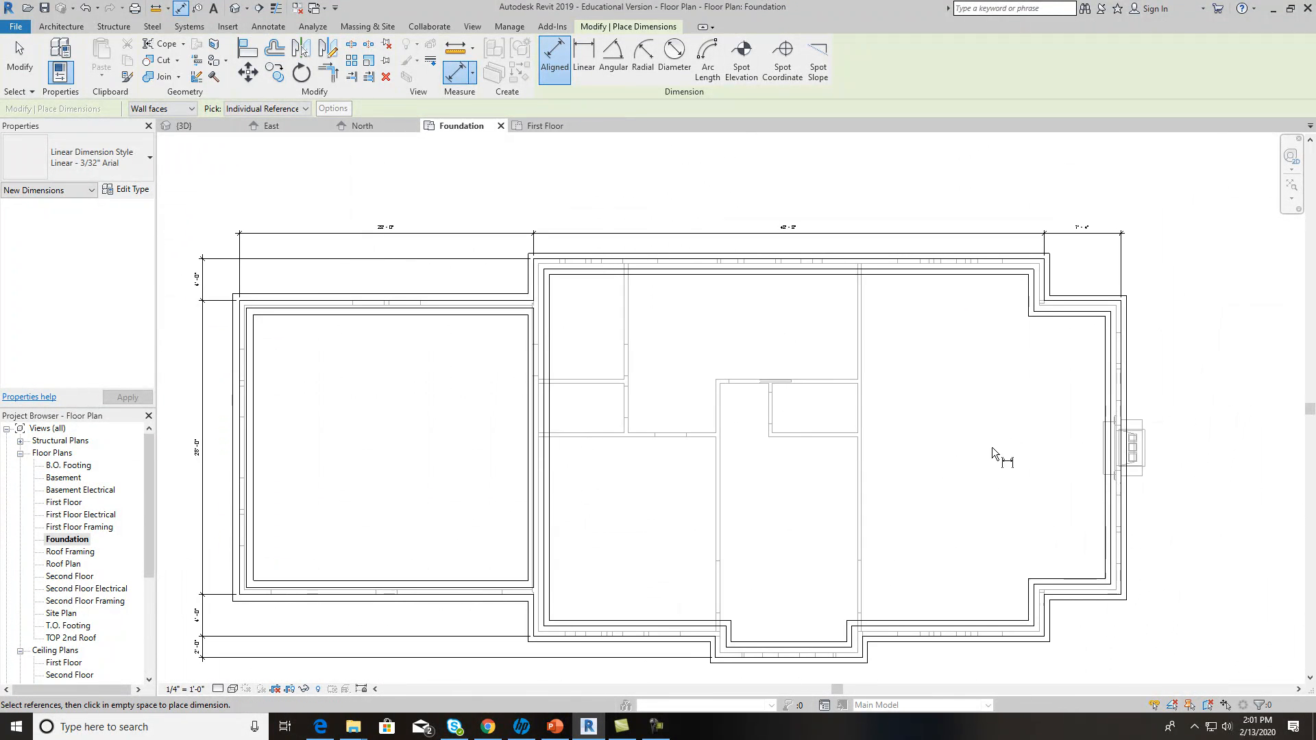